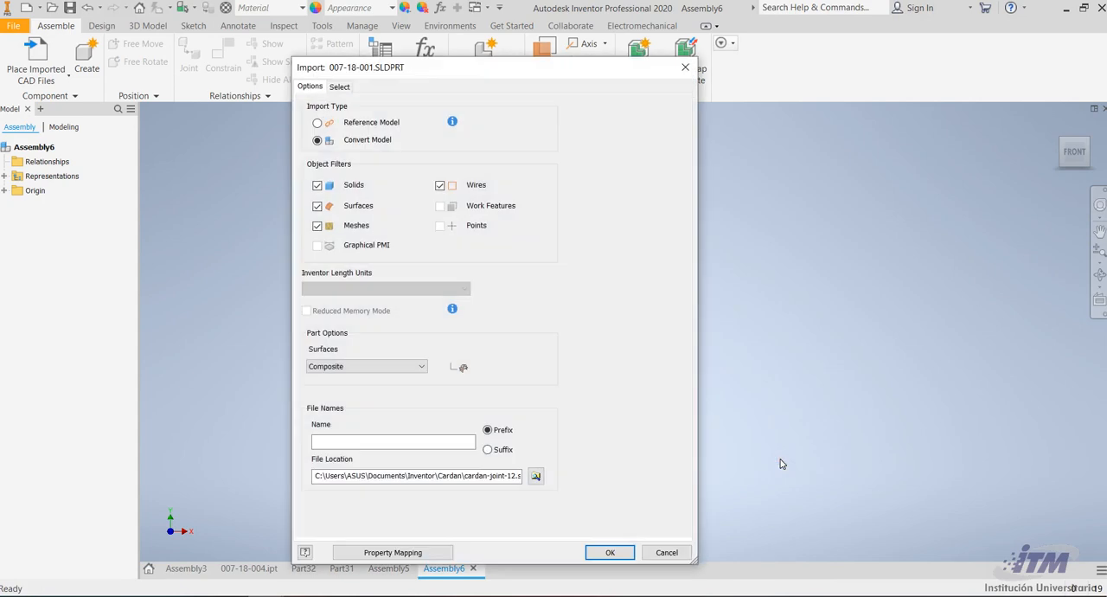
Import 007-18-001.SLDPRT as a converted model and place the U-shaped bracket in the assembly
click(612, 554)
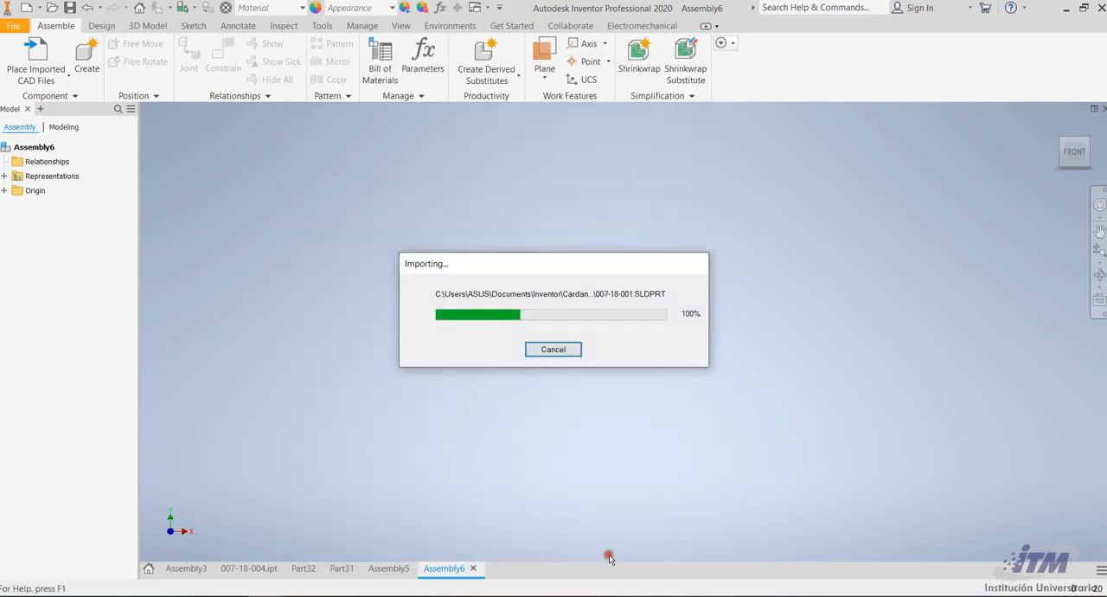
click(607, 469)
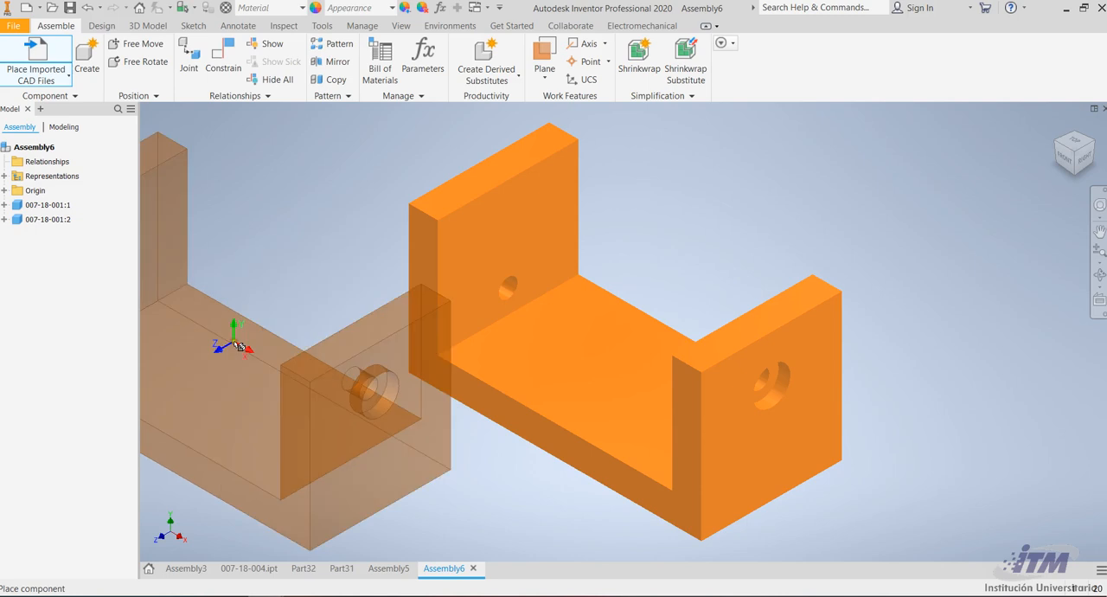
key(Escape)
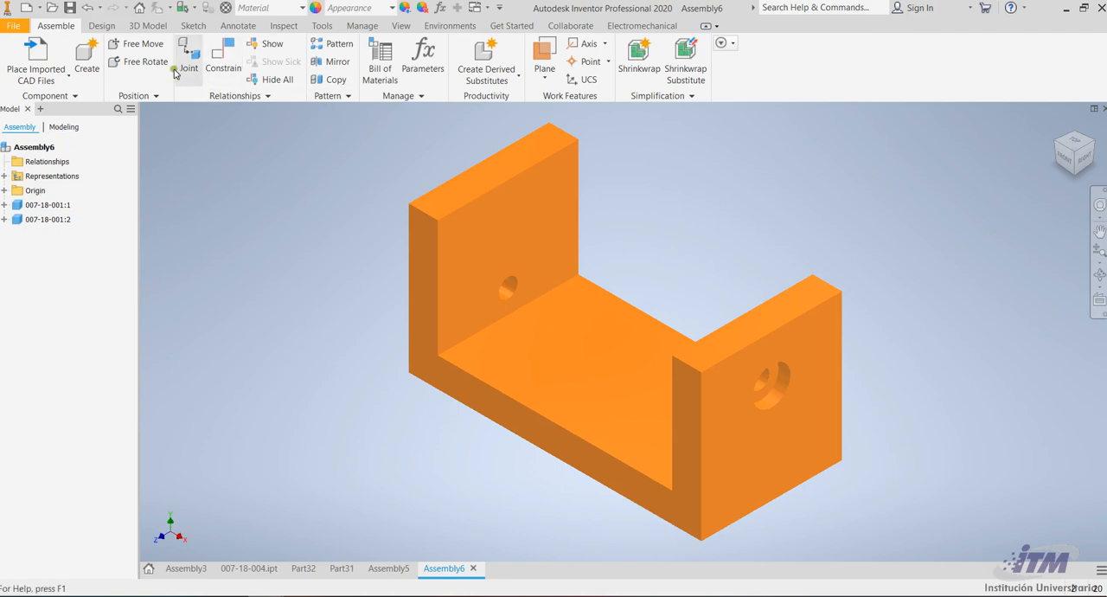
Import the ring part 007-18-006.SLDPRT into the assembly as a converted model
click(35, 50)
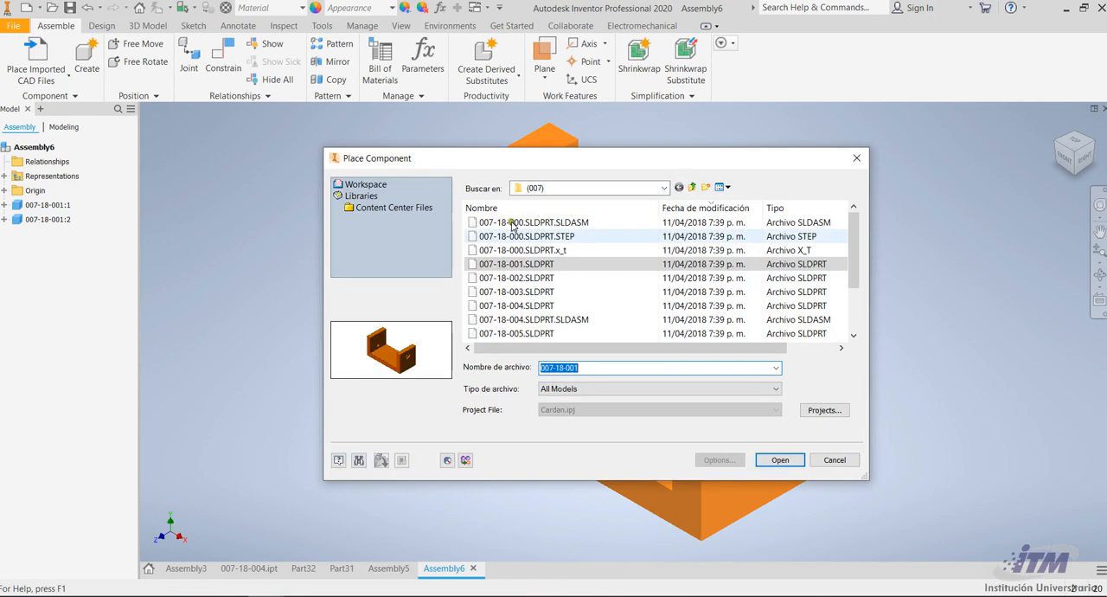
drag(456, 157, 248, 140)
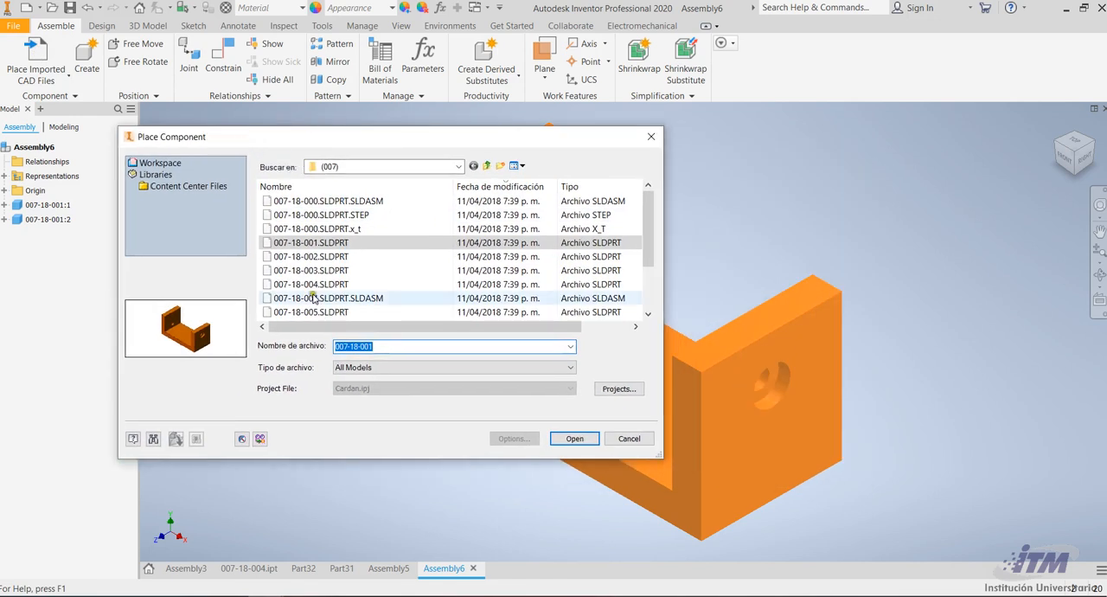
scroll(318, 298, down, 2)
scroll(360, 265, up, 2)
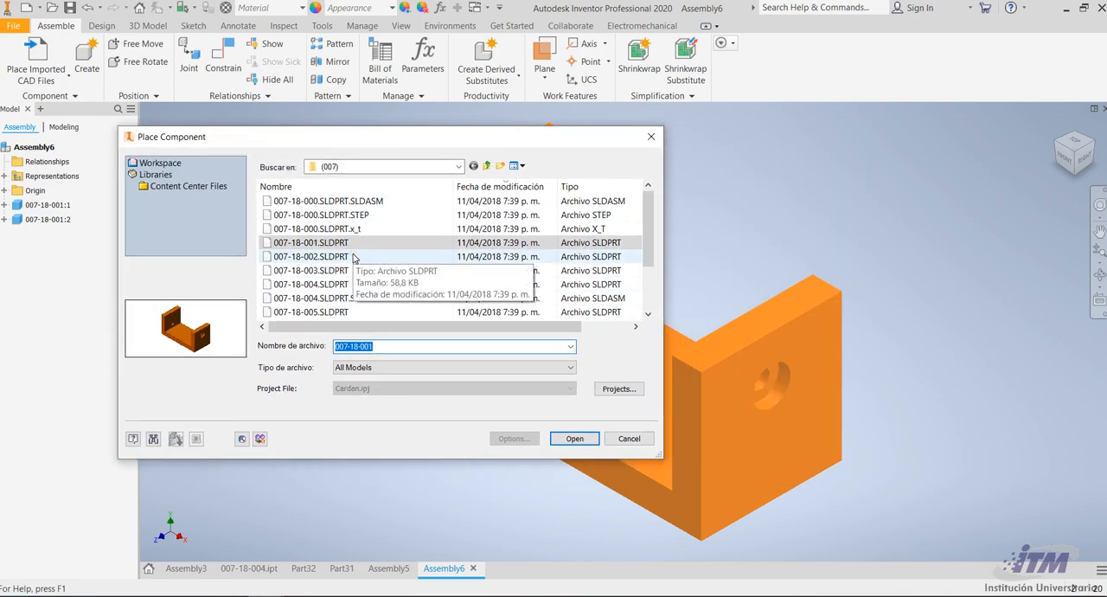
click(345, 272)
key(Down)
key(Down)
key(Down)
key(Down)
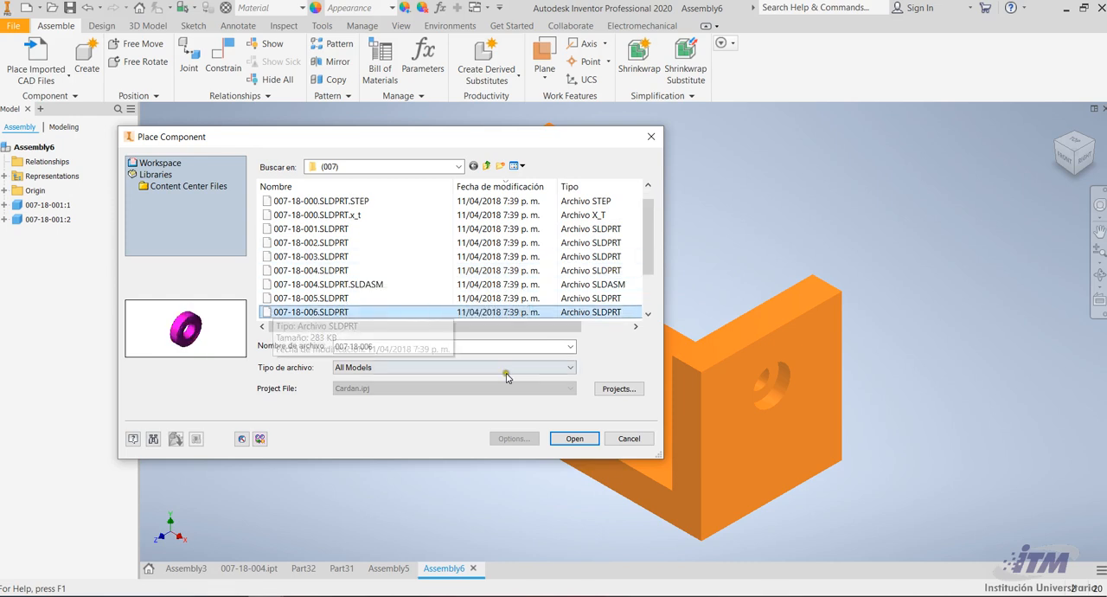
click(575, 438)
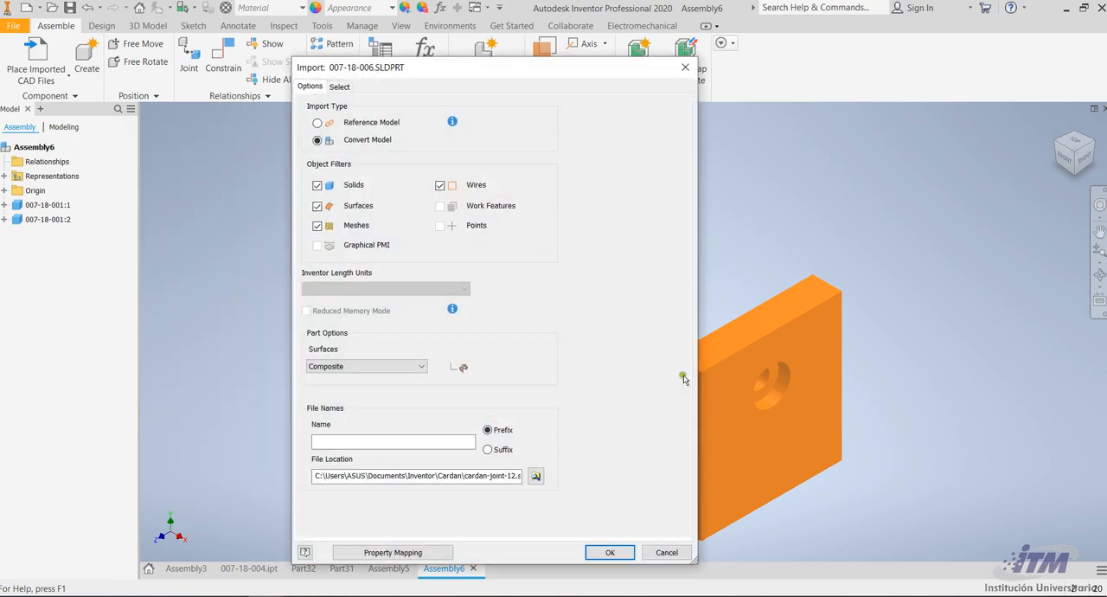
click(599, 548)
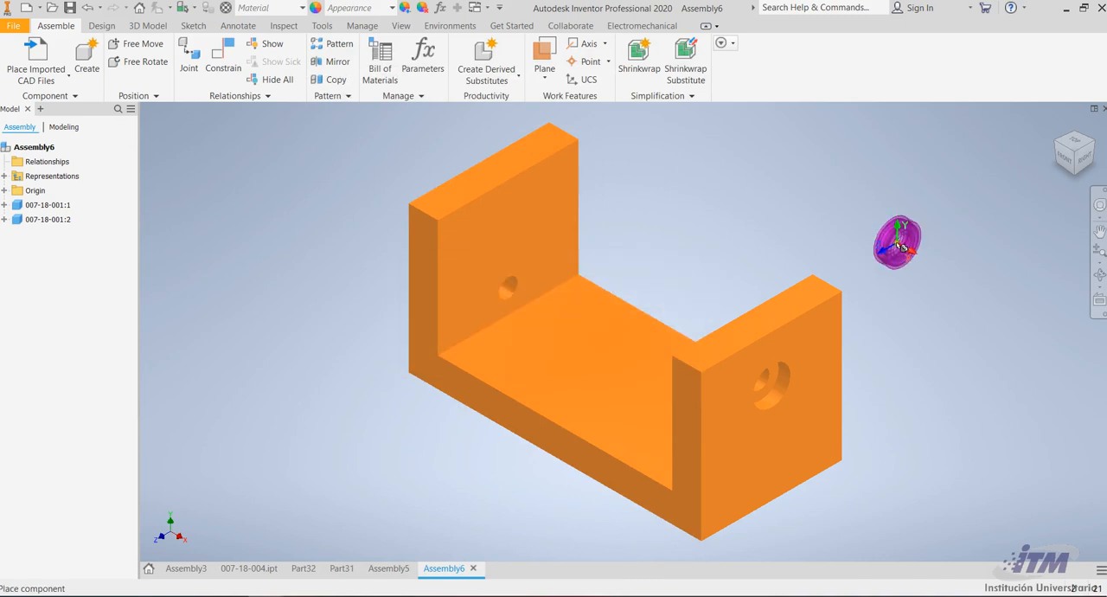
Place two instances of the ring in the free space near the bracket's upright walls
click(912, 192)
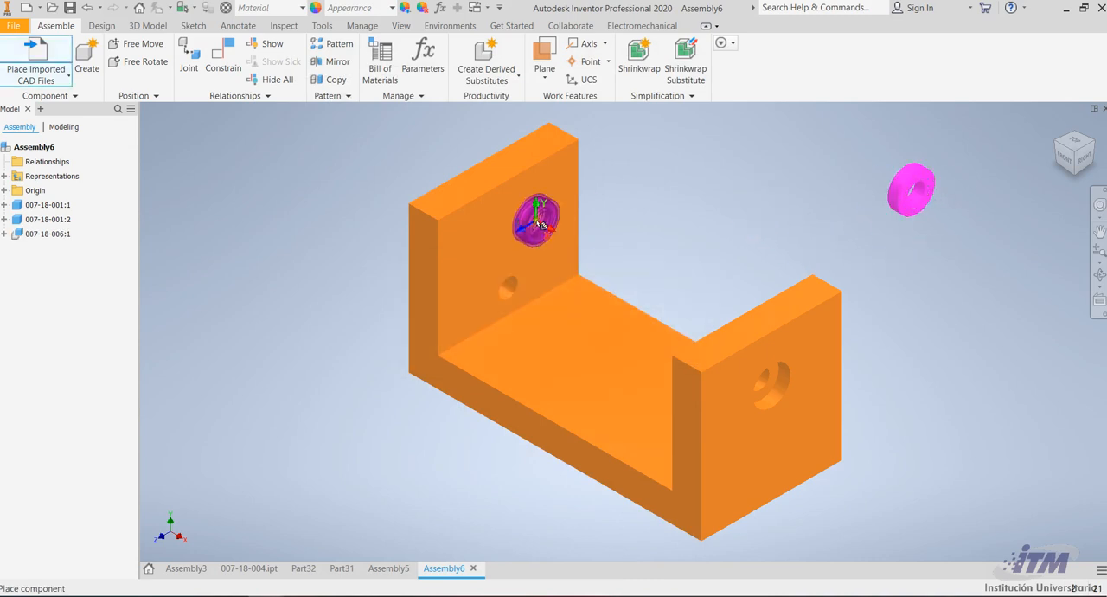
click(624, 159)
key(Escape)
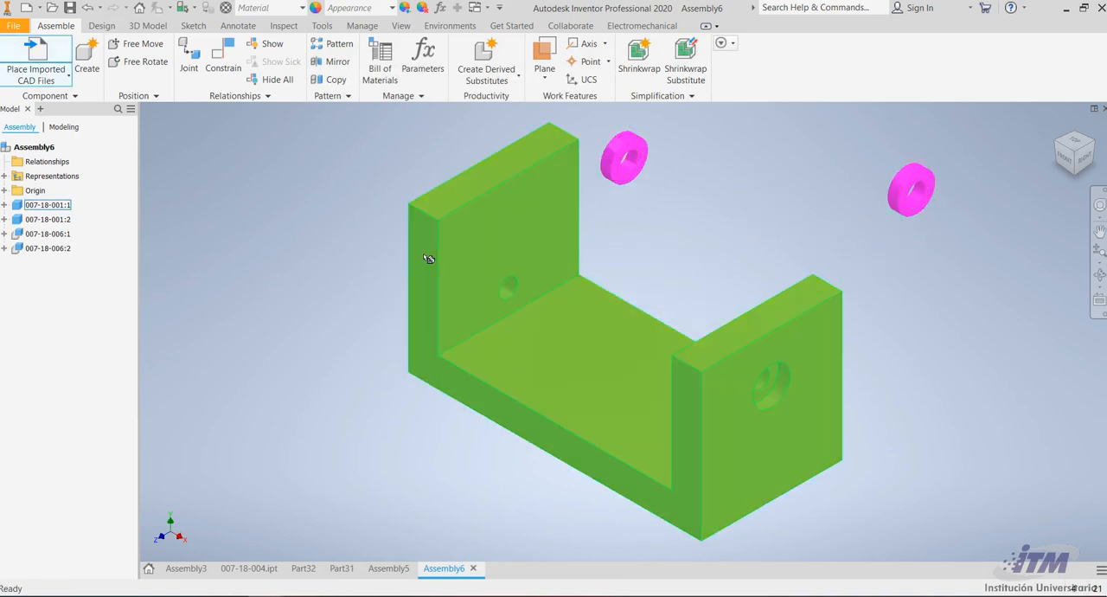
Mate the flat end face of one ring to the seat of a bracket wall's counterbore with offset 0
click(231, 51)
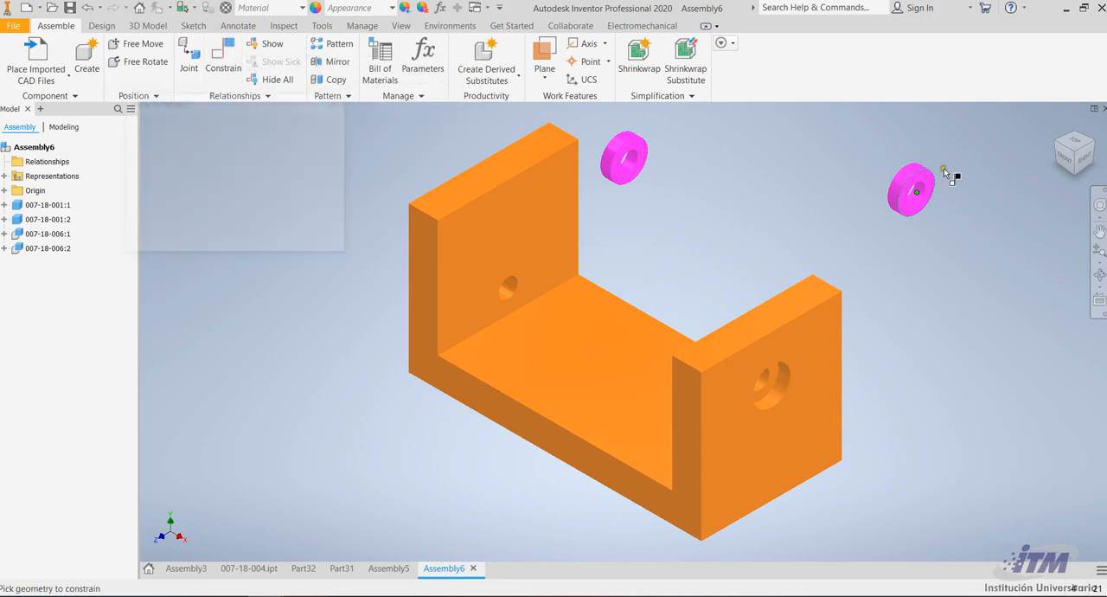
click(1099, 274)
drag(649, 260, 737, 315)
scroll(722, 343, up, 3)
scroll(745, 258, down, 2)
scroll(674, 230, down, 2)
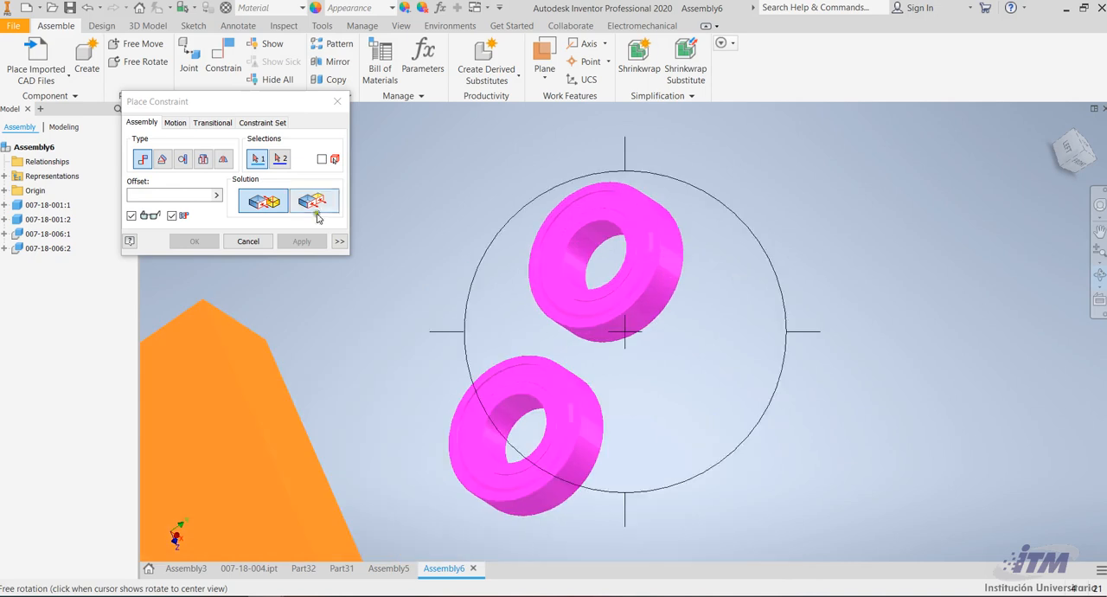
scroll(625, 243, down, 2)
key(Escape)
scroll(575, 173, down, 5)
click(571, 175)
scroll(571, 168, up, 5)
scroll(820, 357, up, 5)
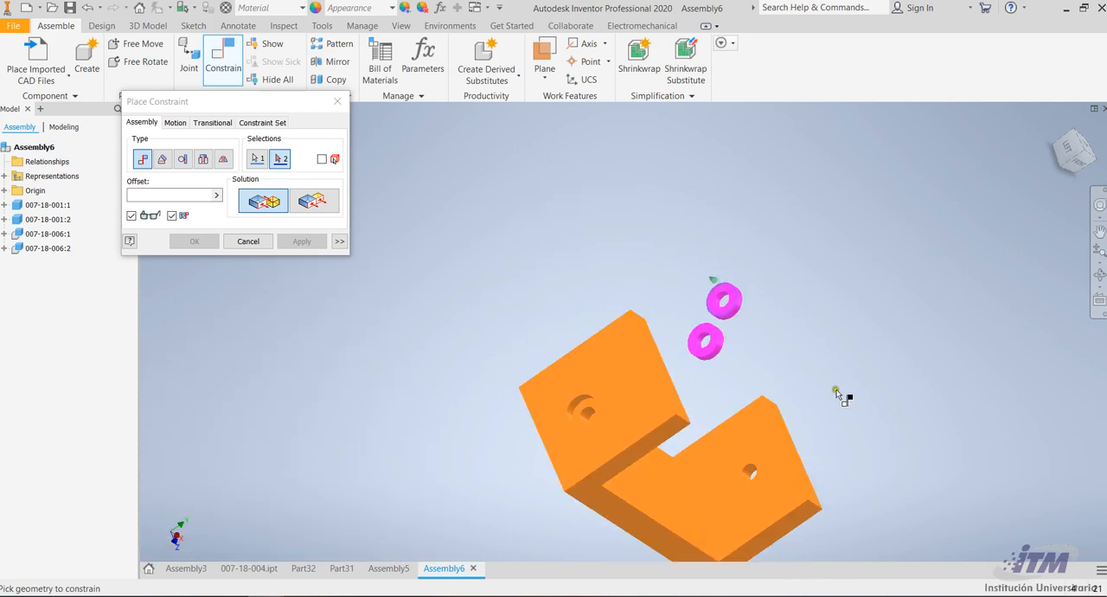
click(1098, 275)
drag(735, 330, 620, 317)
scroll(732, 455, down, 3)
scroll(726, 458, down, 3)
key(Escape)
click(648, 416)
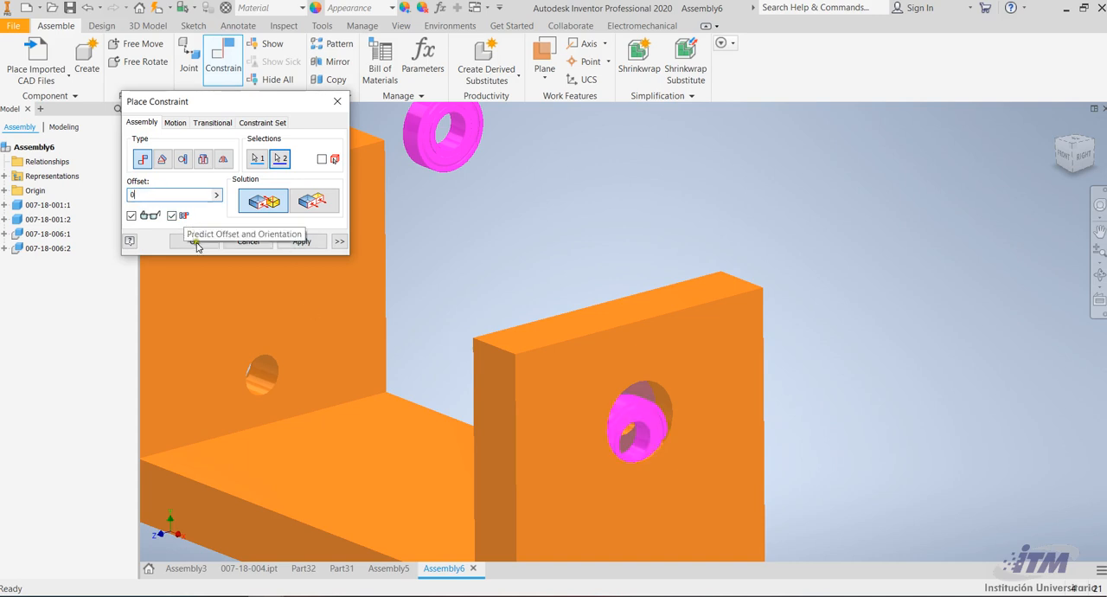
click(298, 241)
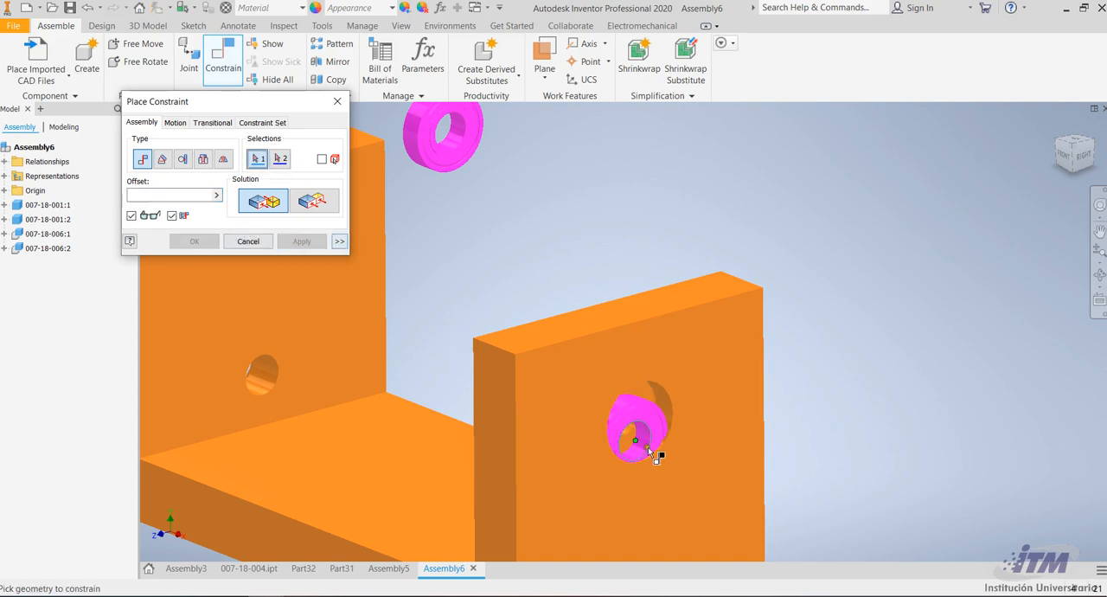
Mate the first ring's axis to the axis of its counterbored hole with offset 0
scroll(648, 450, down, 2)
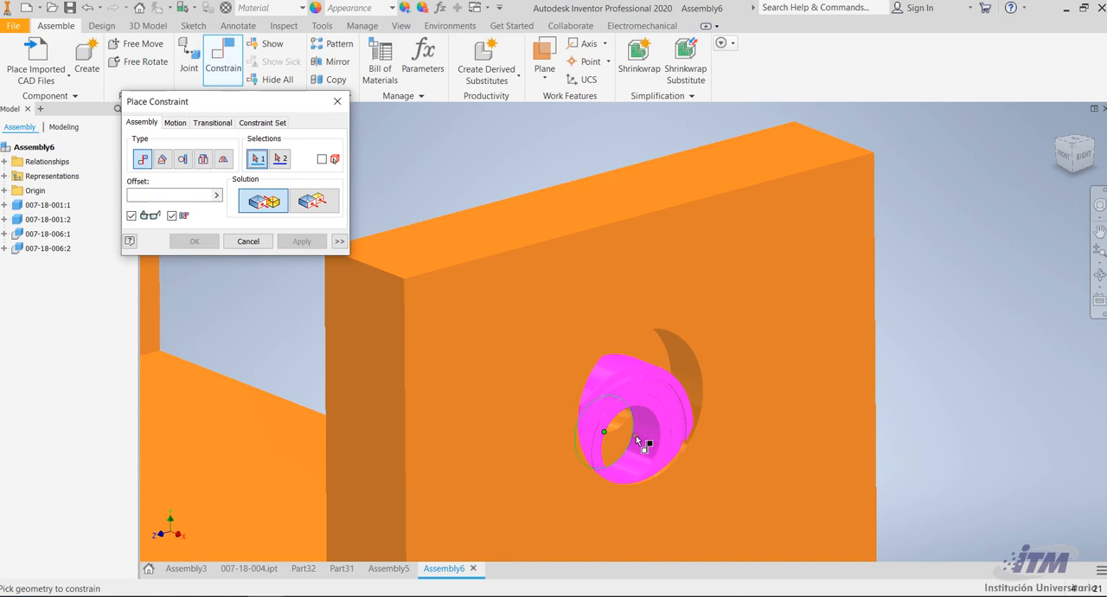
click(642, 437)
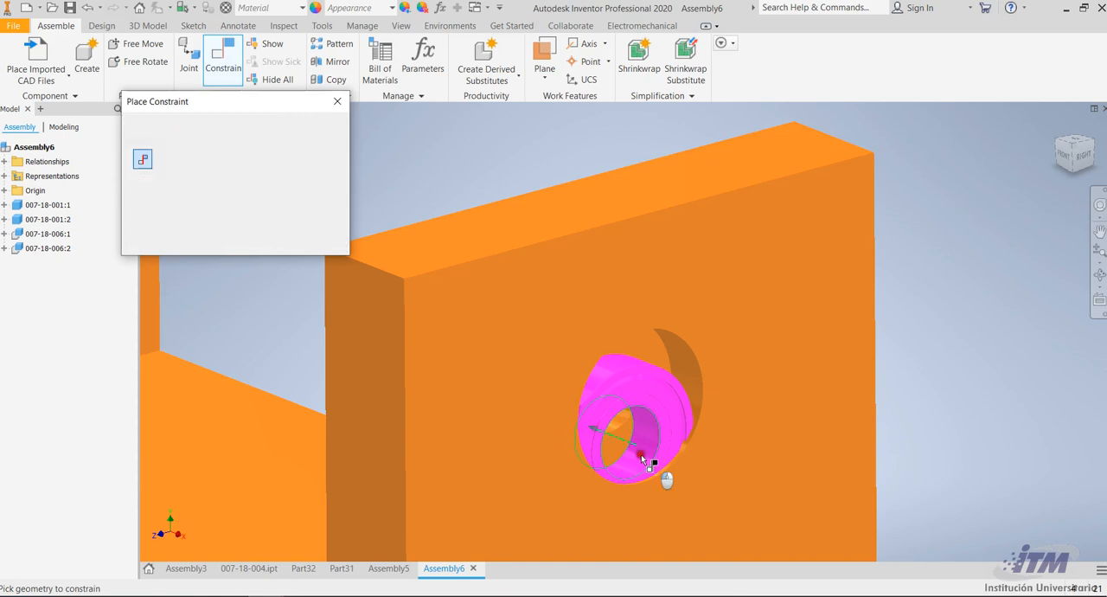
click(628, 400)
drag(165, 196, 31, 209)
text(0)
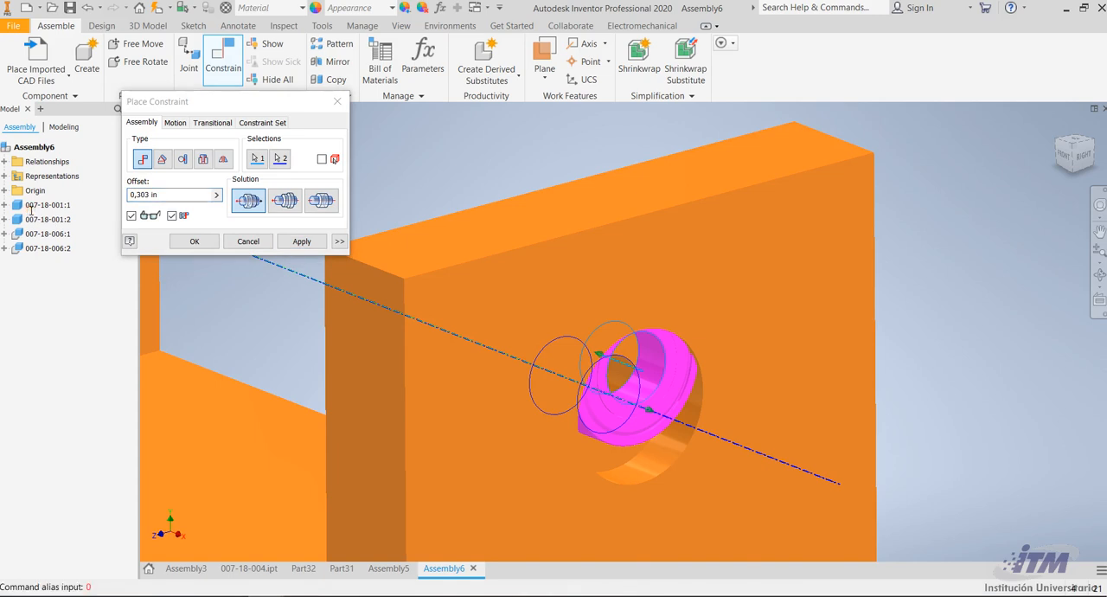
drag(150, 195, 132, 198)
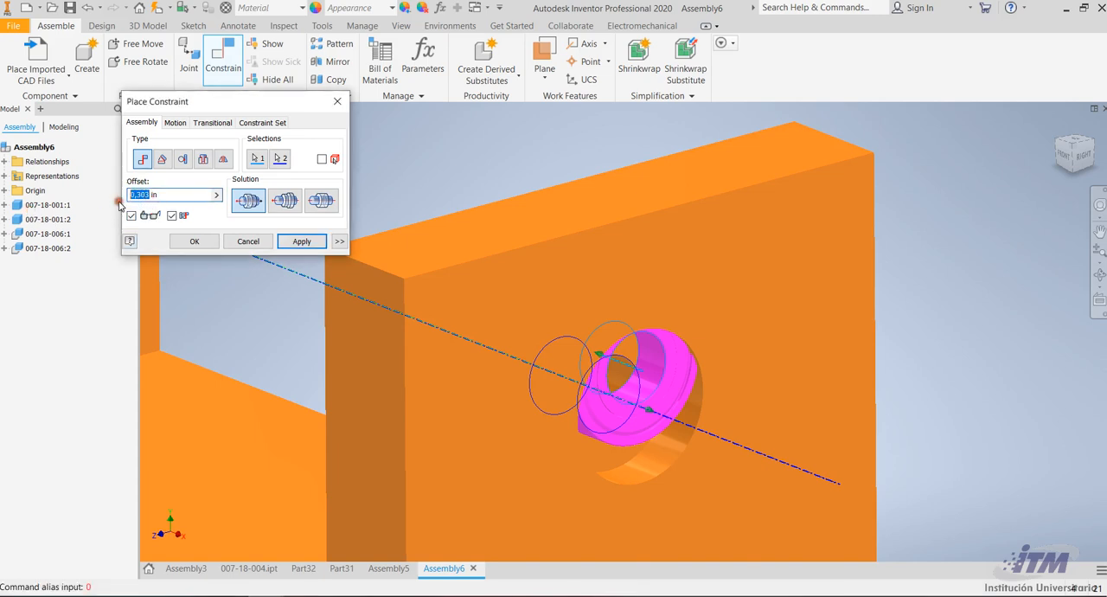
click(301, 241)
scroll(897, 363, up, 5)
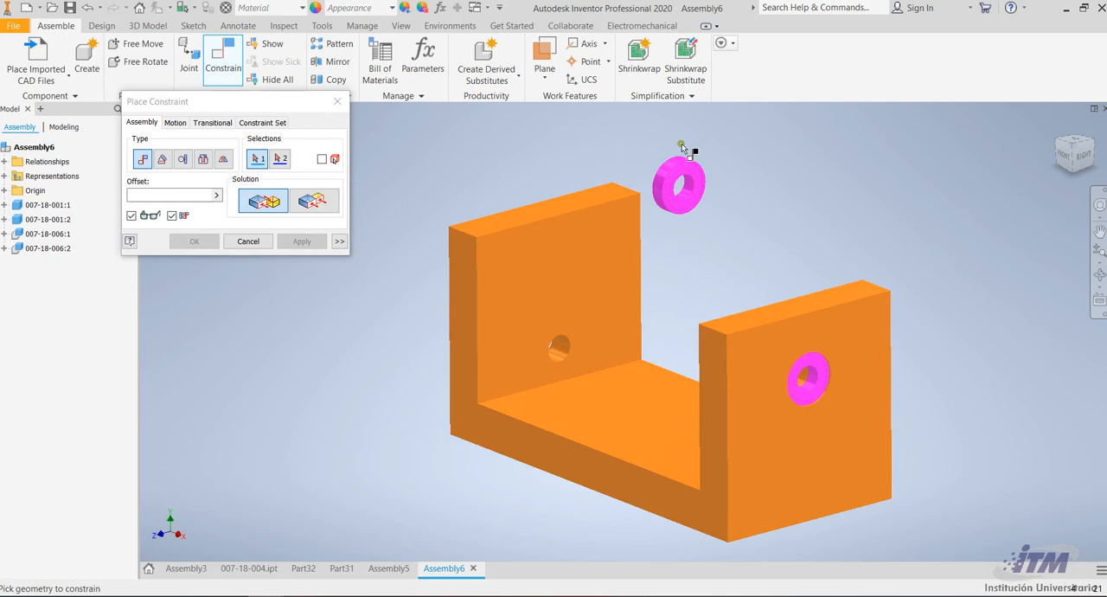
scroll(683, 149, down, 6)
scroll(779, 307, up, 4)
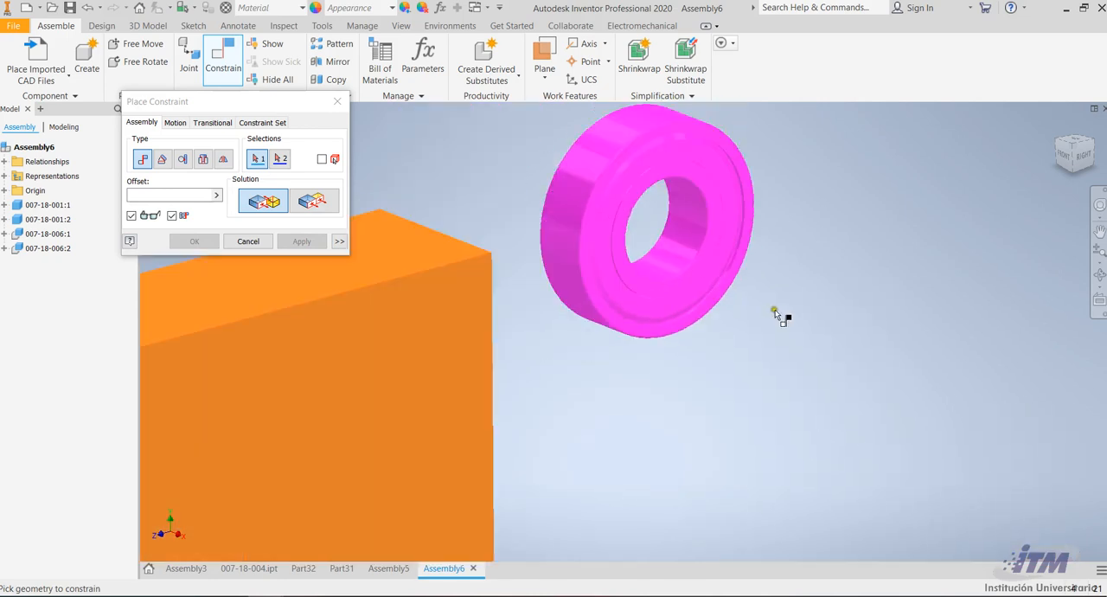
scroll(702, 241, down, 2)
scroll(732, 274, down, 3)
scroll(806, 311, up, 4)
click(1099, 275)
shift+middle_drag(666, 288, 696, 281)
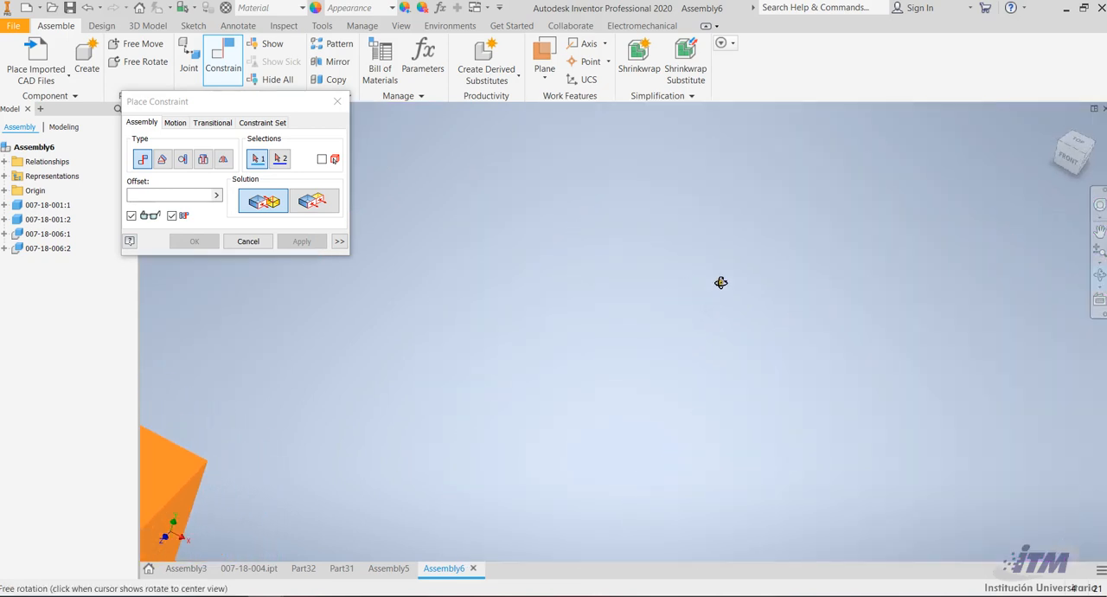
scroll(697, 284, up, 5)
shift+middle_drag(698, 326, 747, 353)
scroll(809, 404, down, 5)
key(Escape)
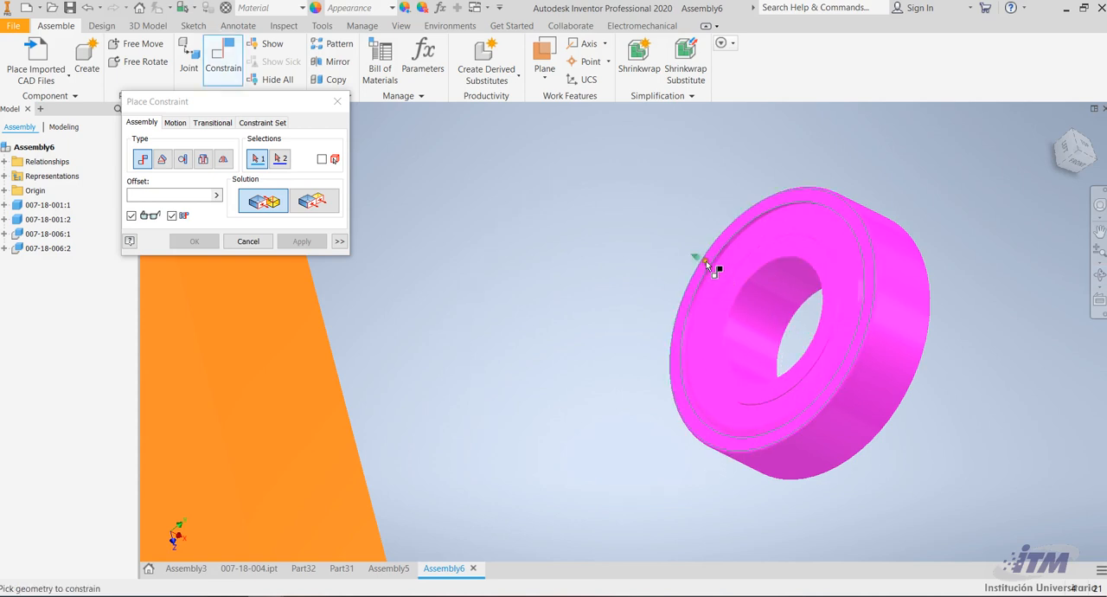
scroll(708, 258, down, 3)
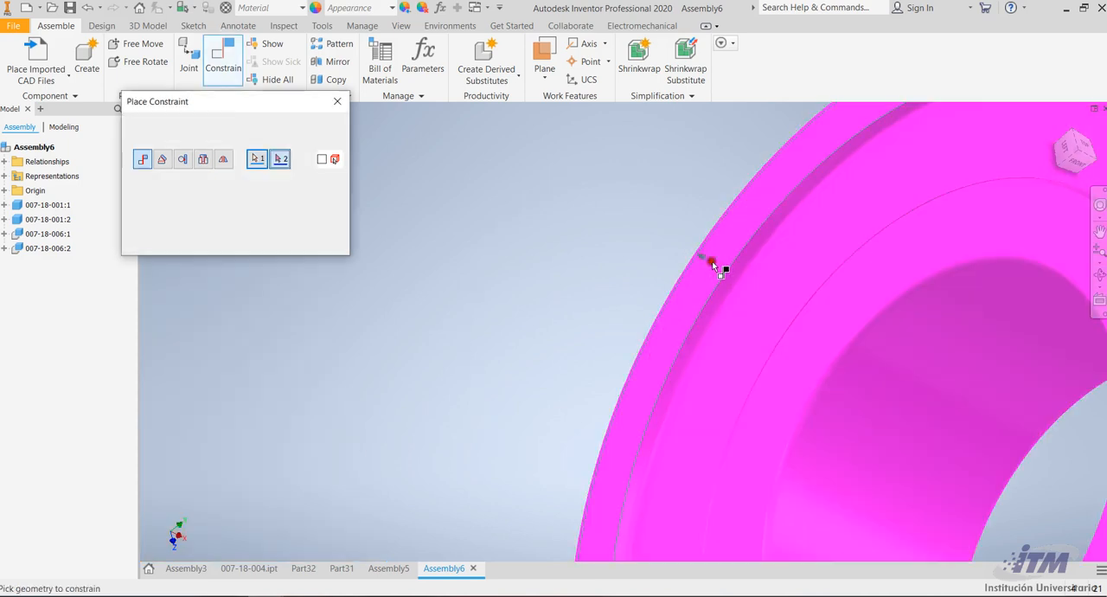
click(710, 260)
scroll(712, 261, up, 8)
scroll(642, 332, down, 6)
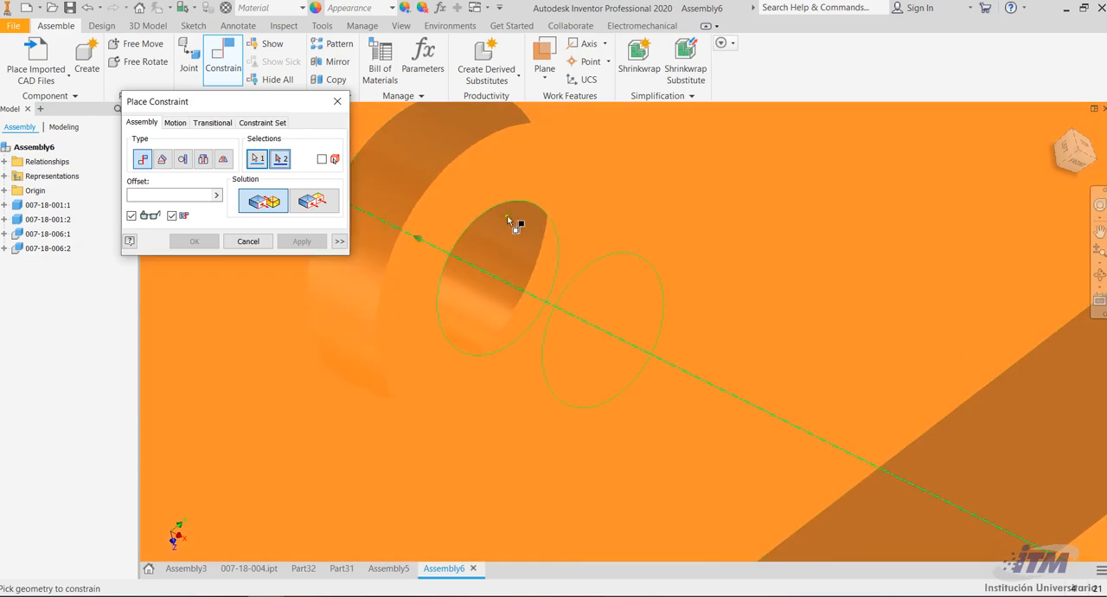
scroll(570, 317, up, 5)
key(Escape)
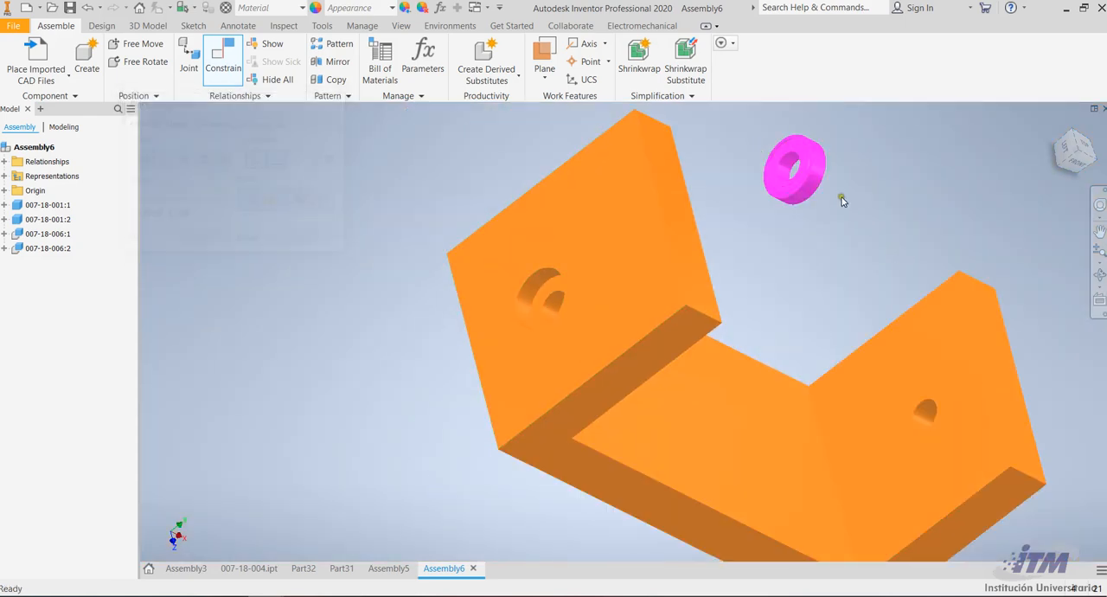
Mate the second ring's flat rim face to the counterbore seat in the bracket's opposite wall with offset 0
click(1095, 276)
drag(1017, 259, 862, 141)
scroll(848, 205, down, 4)
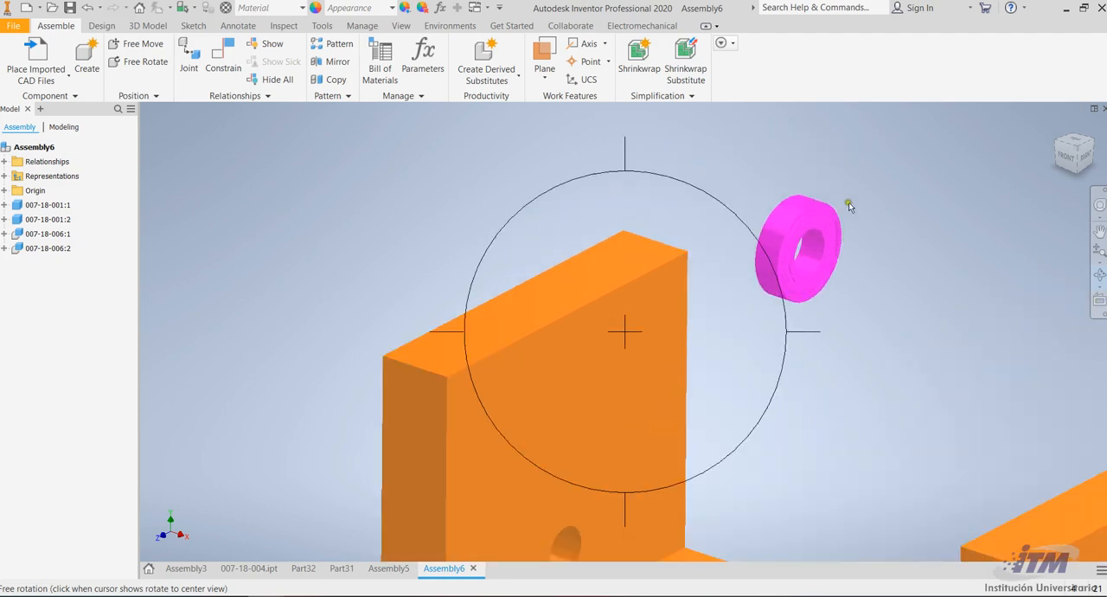
key(Escape)
scroll(833, 210, down, 6)
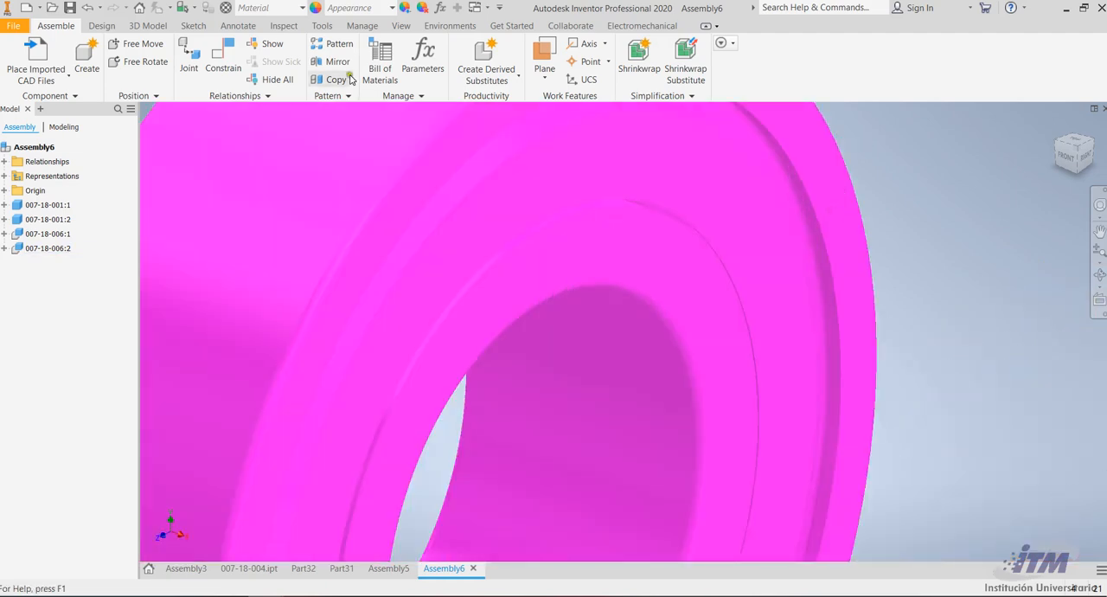
key(c)
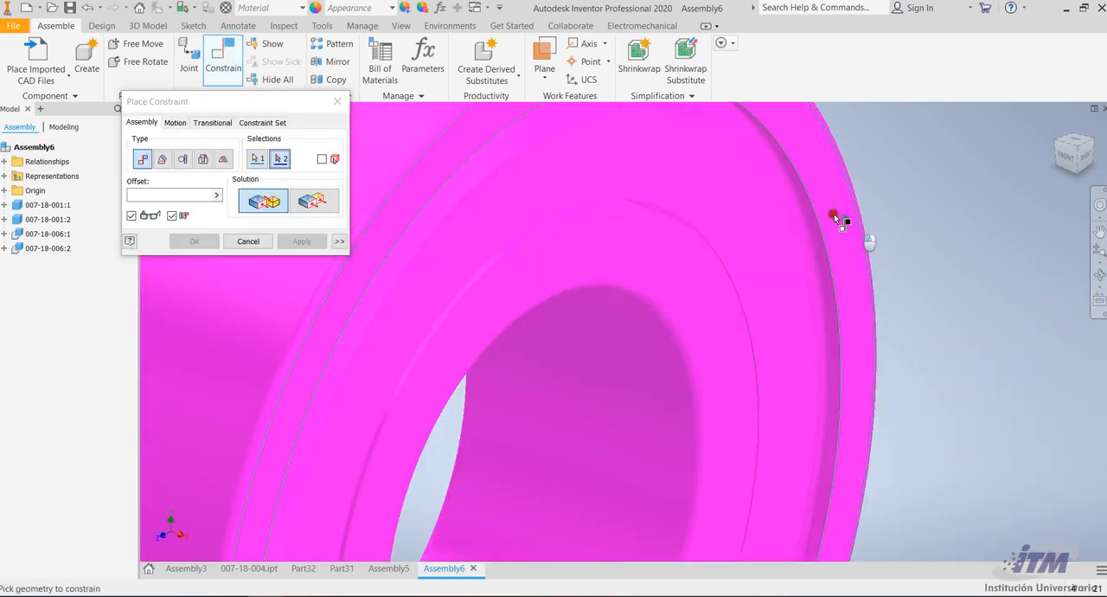
scroll(953, 323, up, 8)
shift+middle_drag(597, 355, 695, 397)
scroll(475, 508, down, 4)
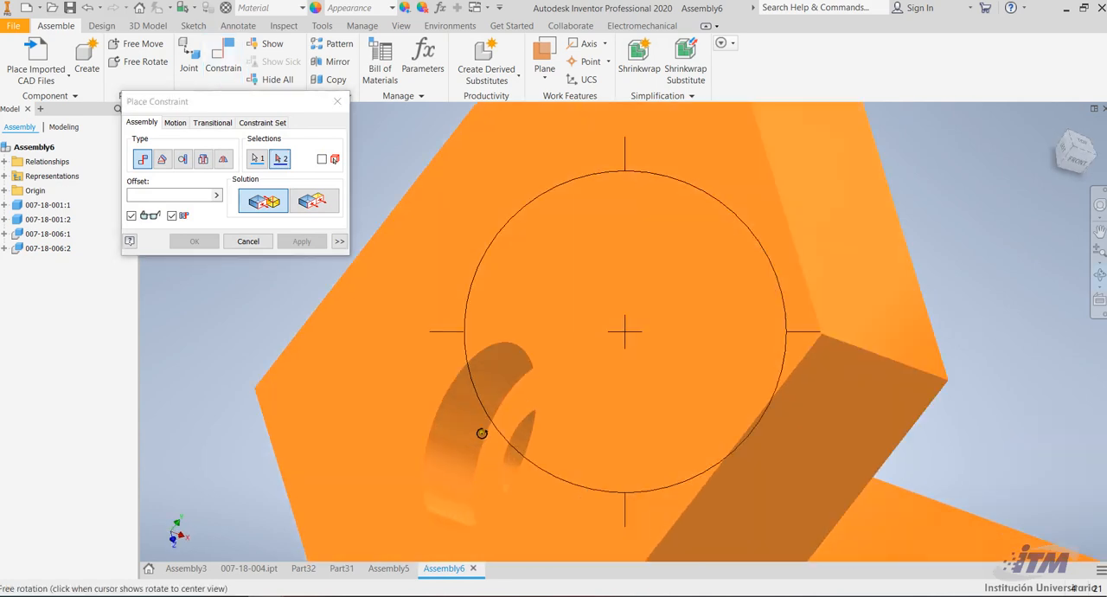
click(491, 453)
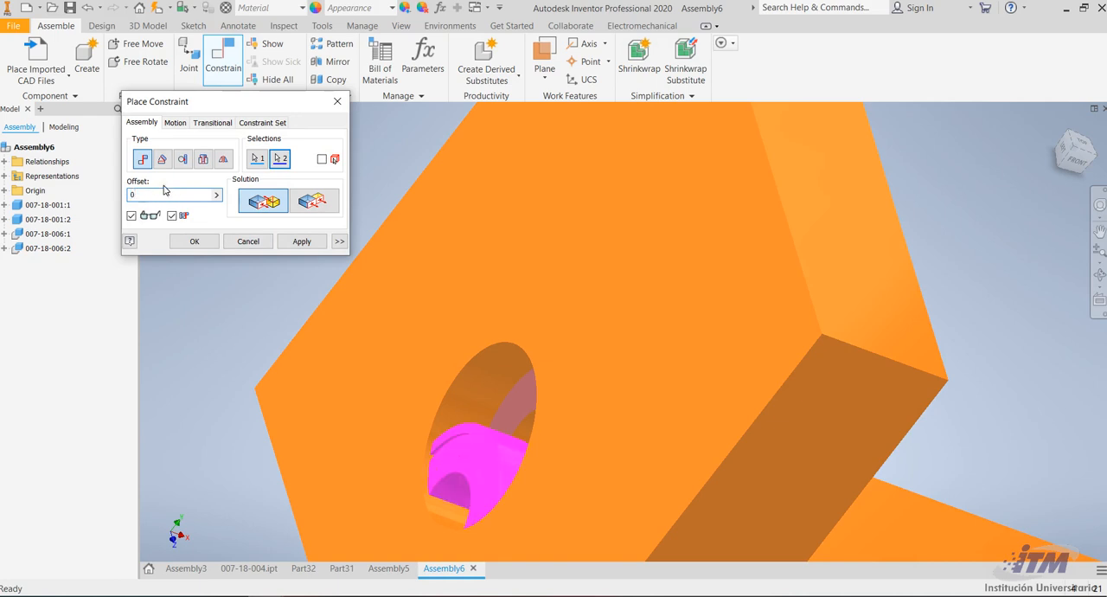
click(302, 241)
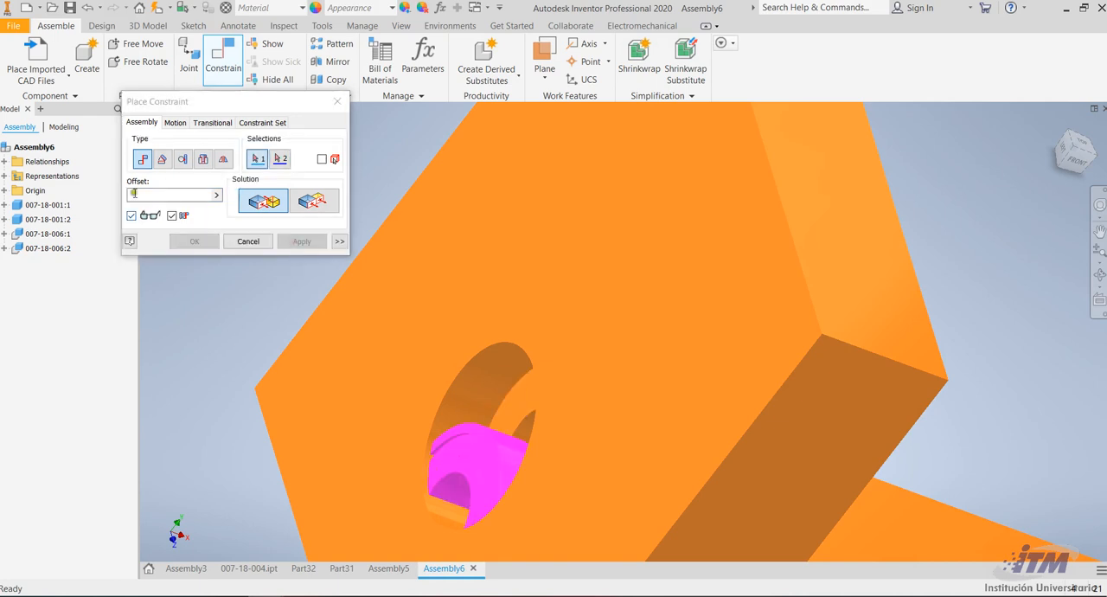
Mate the second ring's axis to the axis of its counterbored hole with offset 0
click(465, 493)
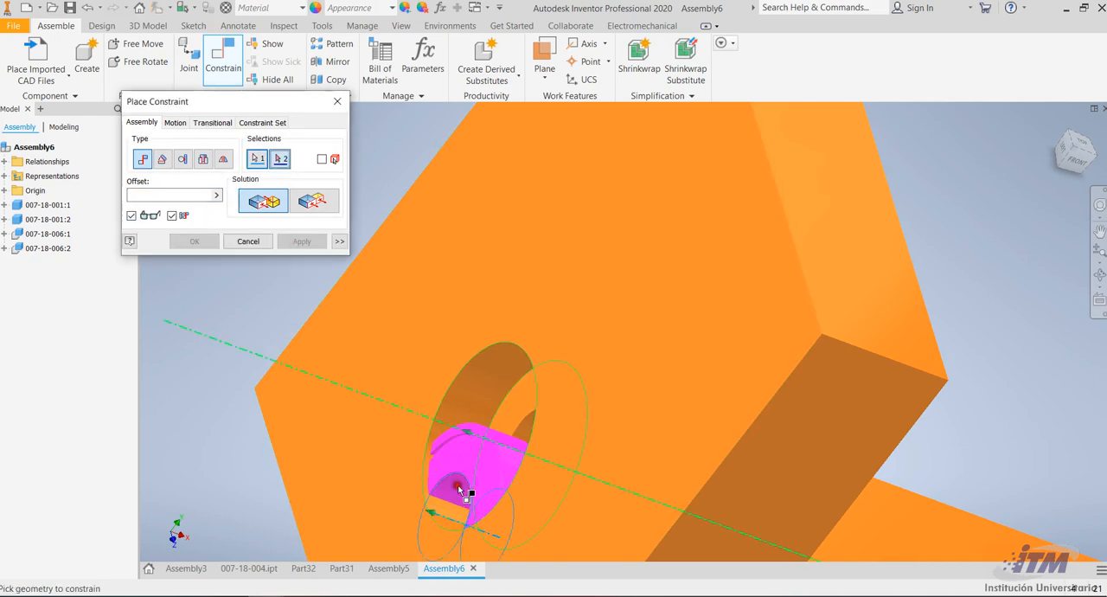
click(522, 444)
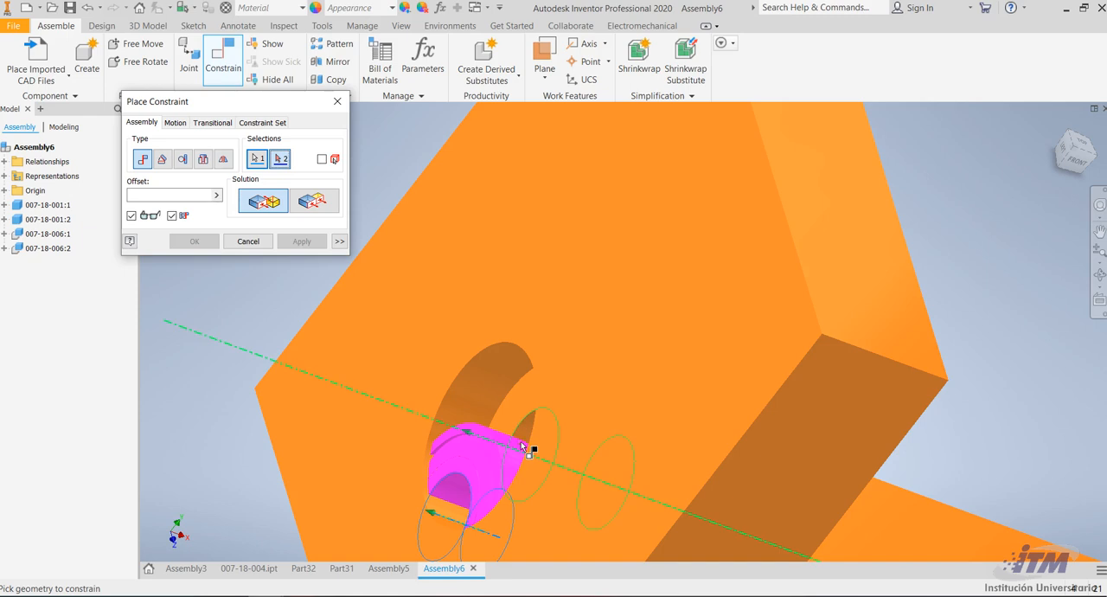
drag(164, 196, 128, 197)
text(0)
drag(180, 198, 111, 212)
drag(177, 194, 130, 197)
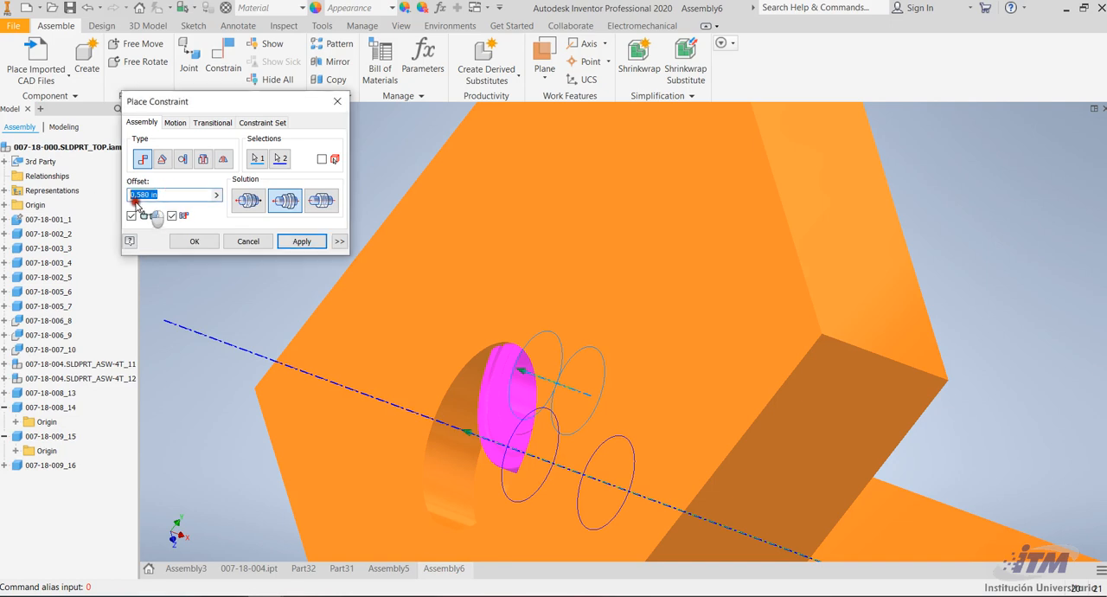
text(0)
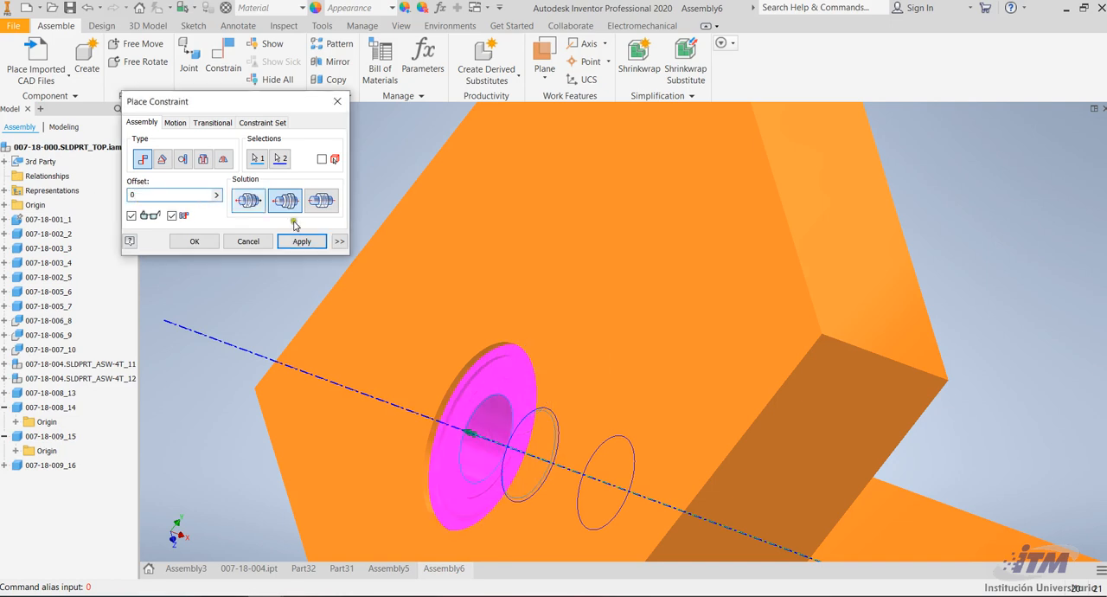
click(302, 246)
scroll(390, 272, up, 5)
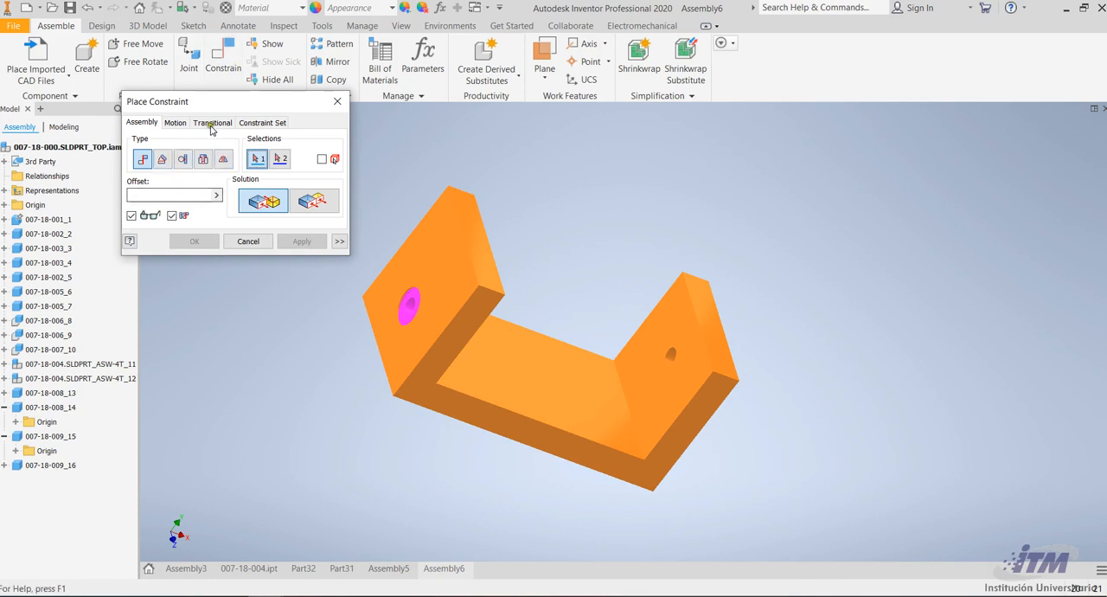
Try to import the pin file 007-18-005.SLDPRT as a converted model
click(30, 45)
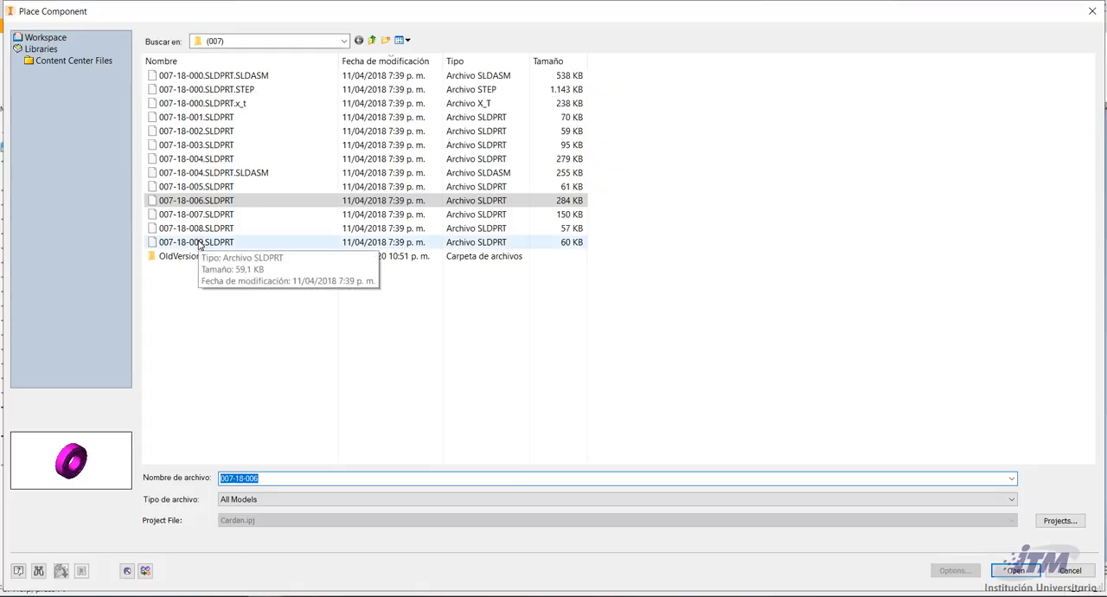
click(182, 204)
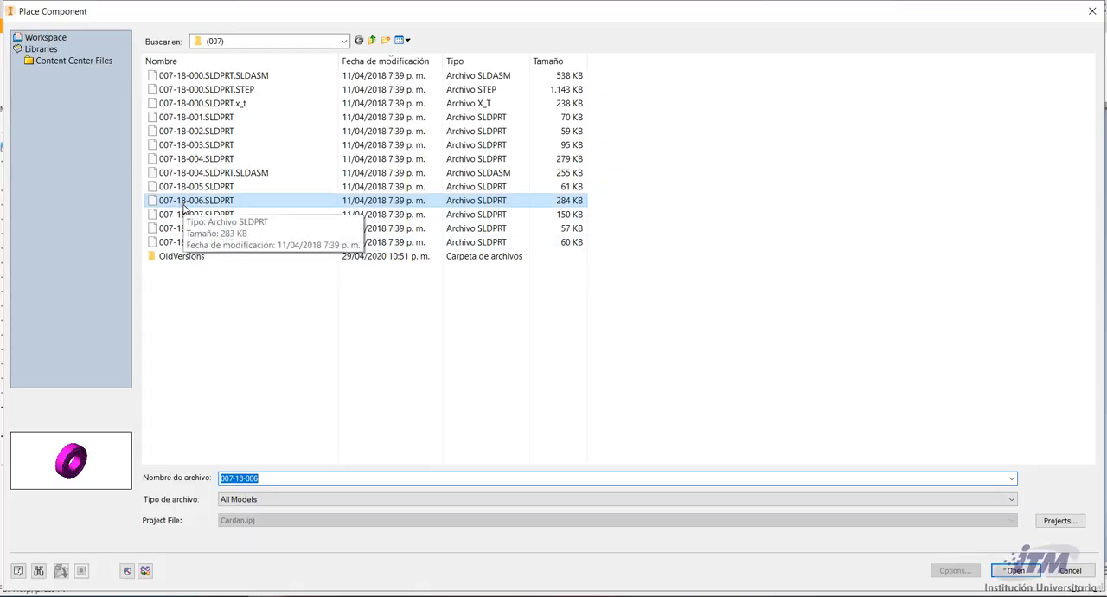
click(182, 204)
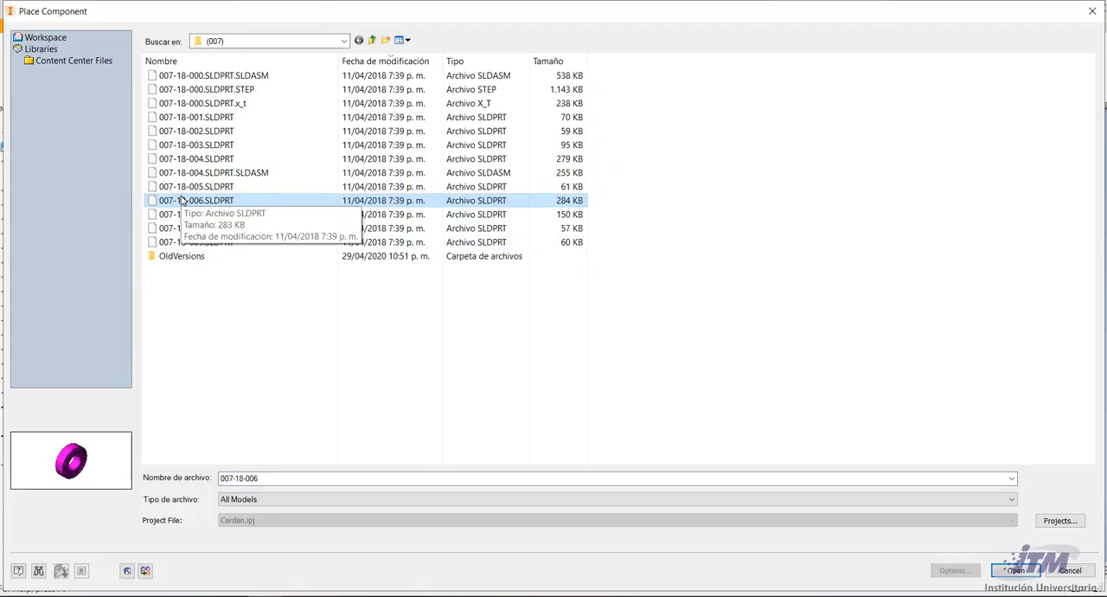
key(Down)
key(Down)
key(Down)
key(Up)
key(Up)
key(Up)
key(Up)
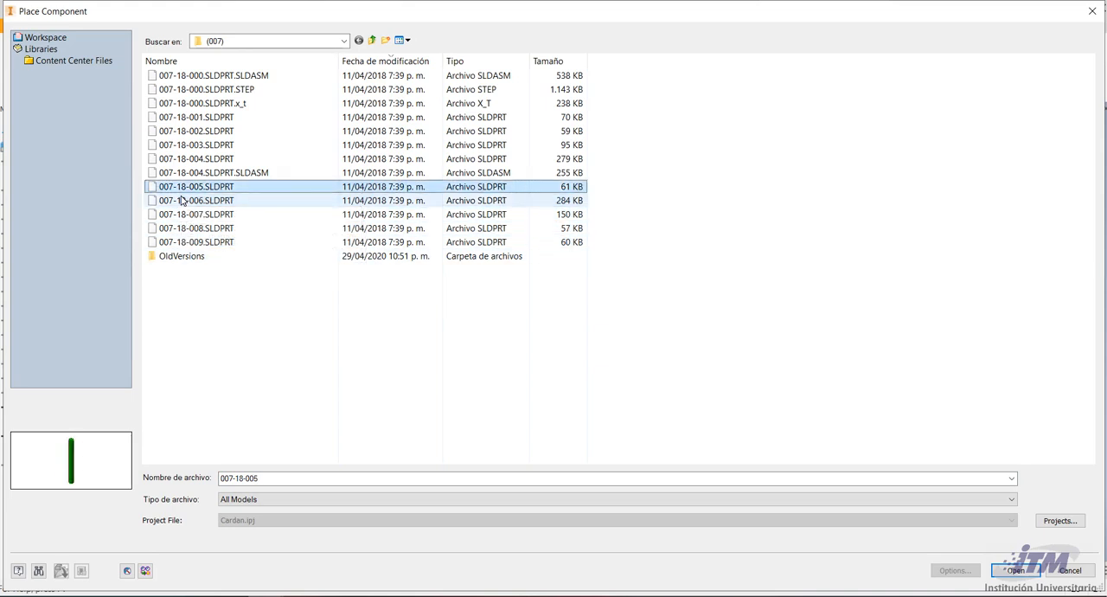
click(1016, 566)
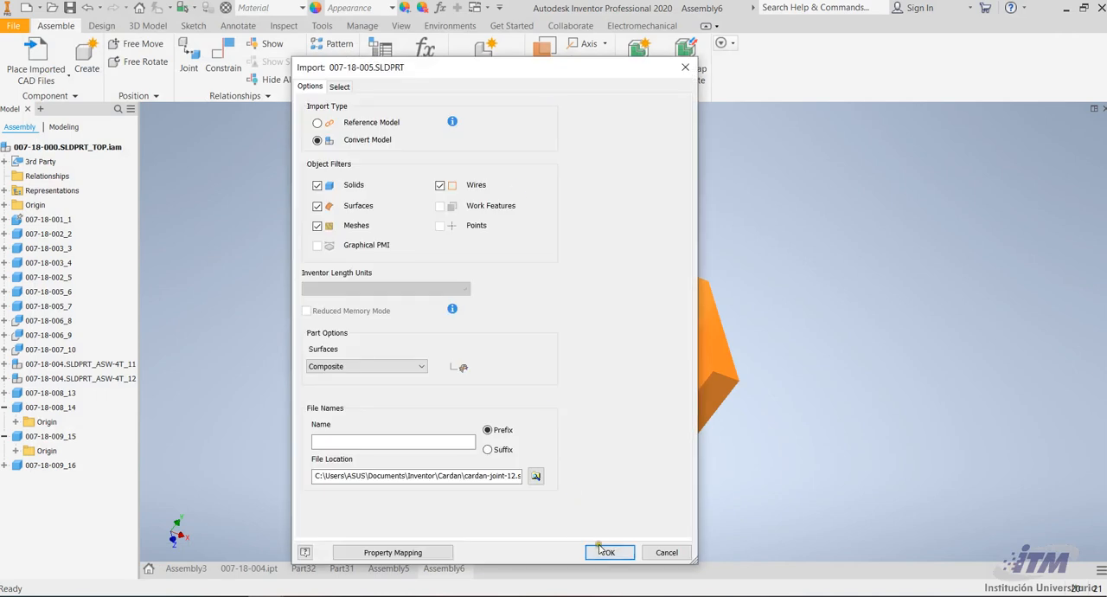
click(601, 549)
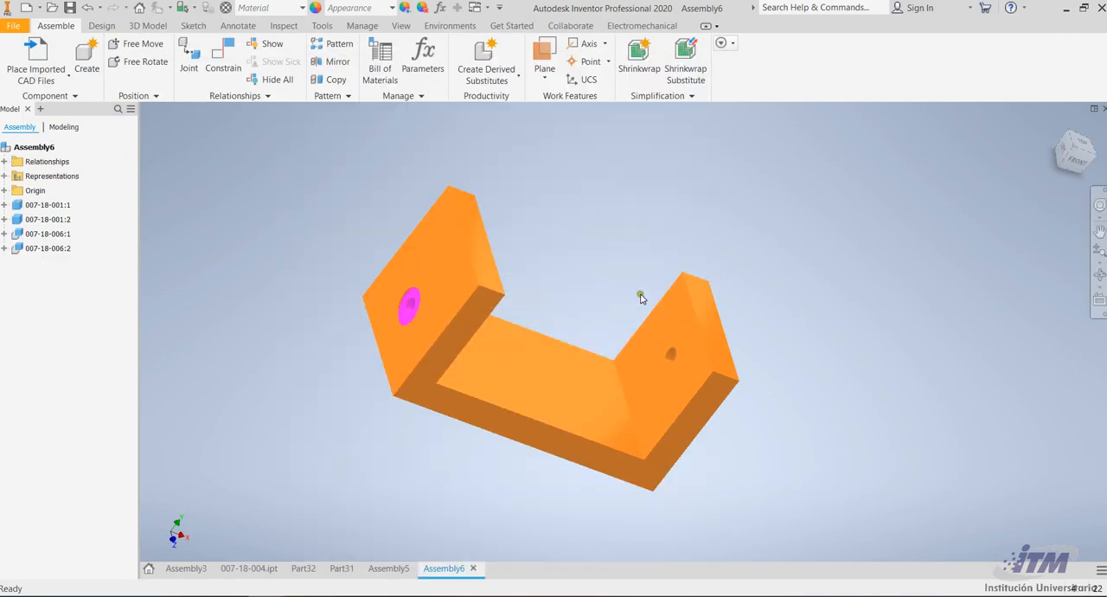
scroll(695, 289, up, 8)
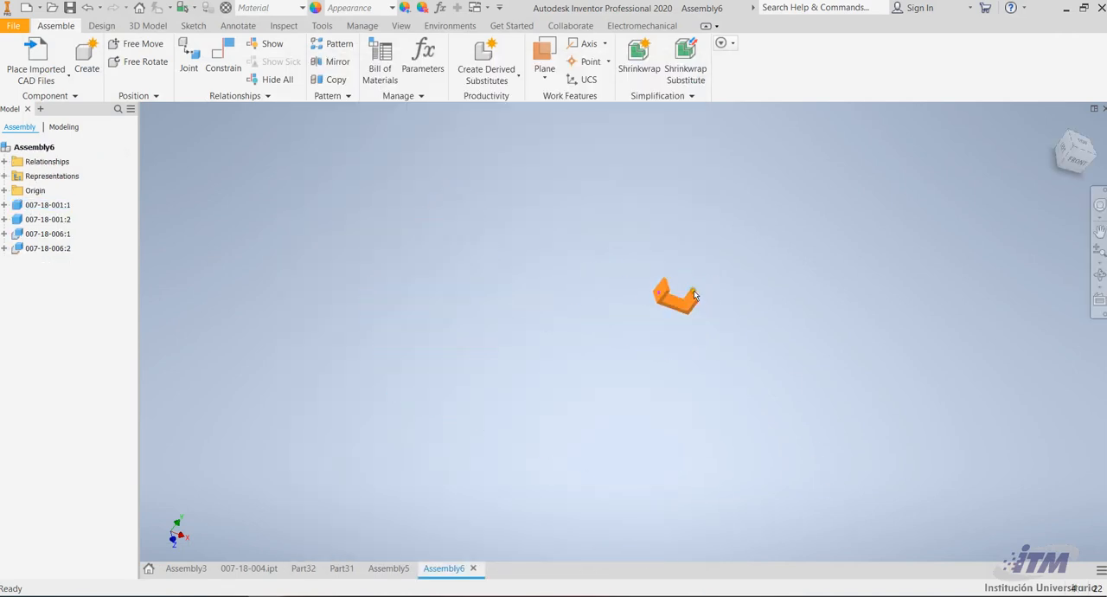
scroll(755, 274, down, 5)
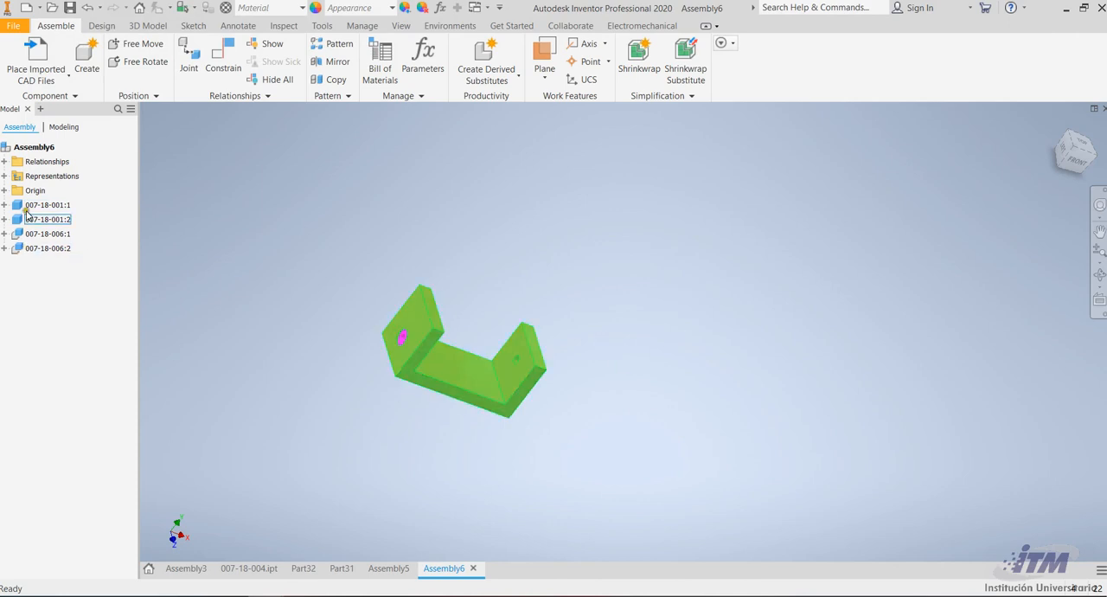
click(43, 233)
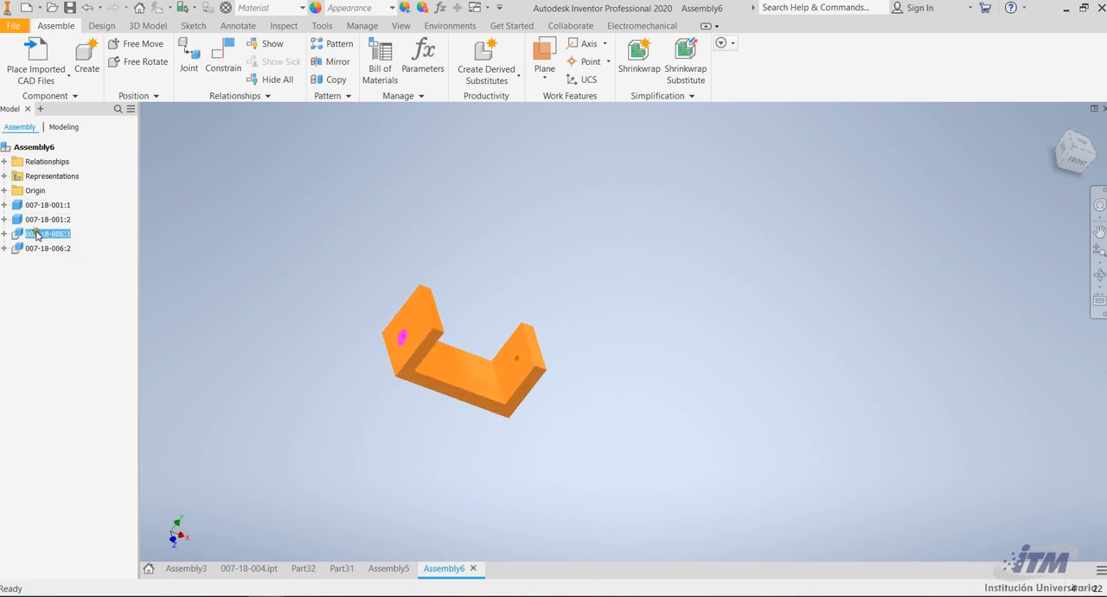
double_click(38, 233)
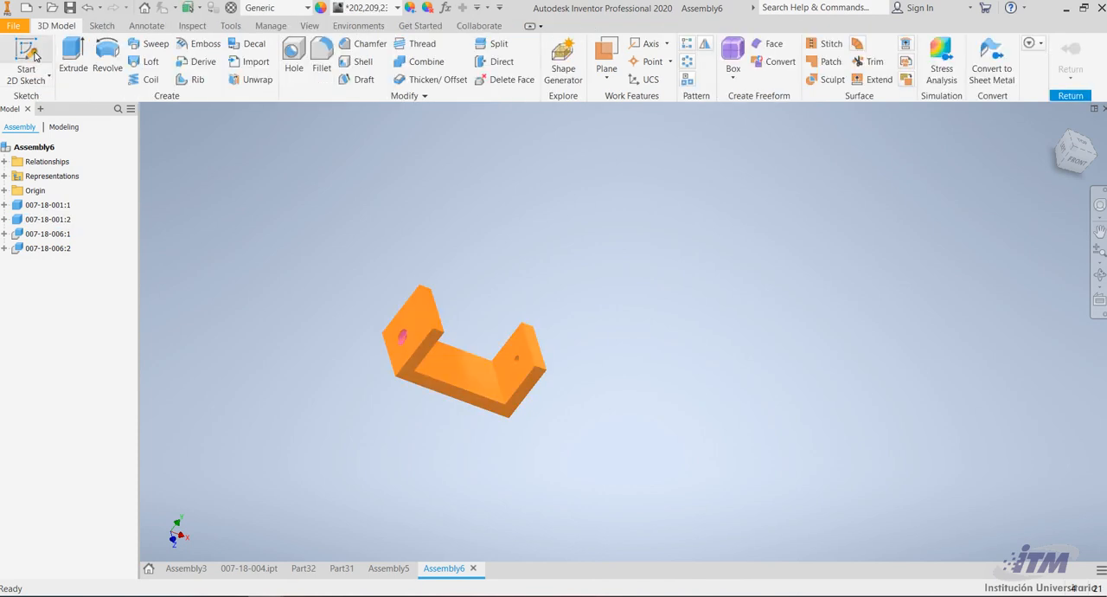
click(37, 56)
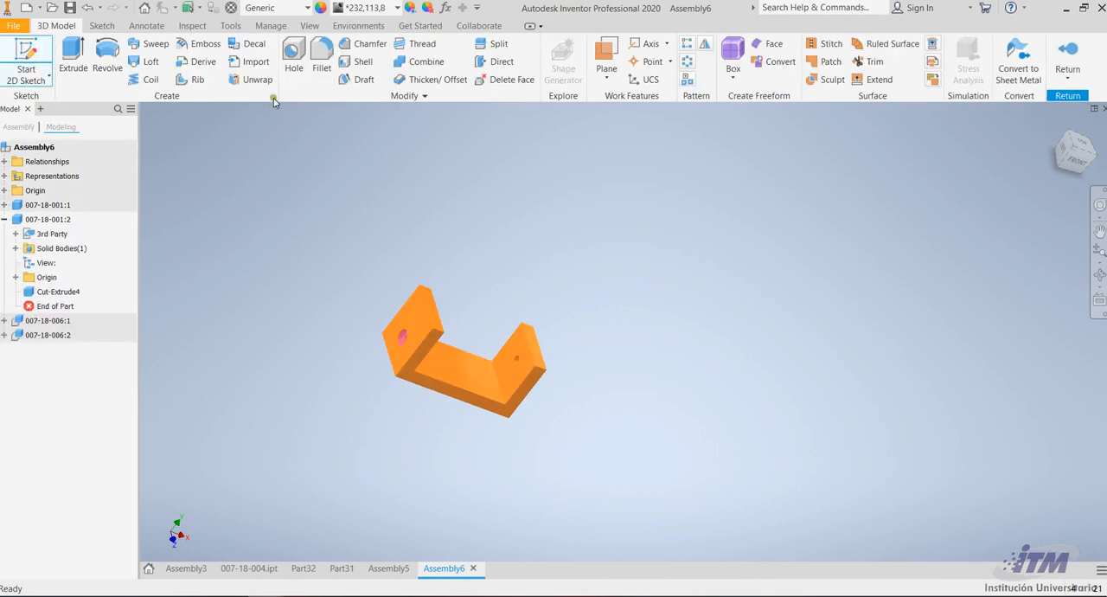
click(1065, 54)
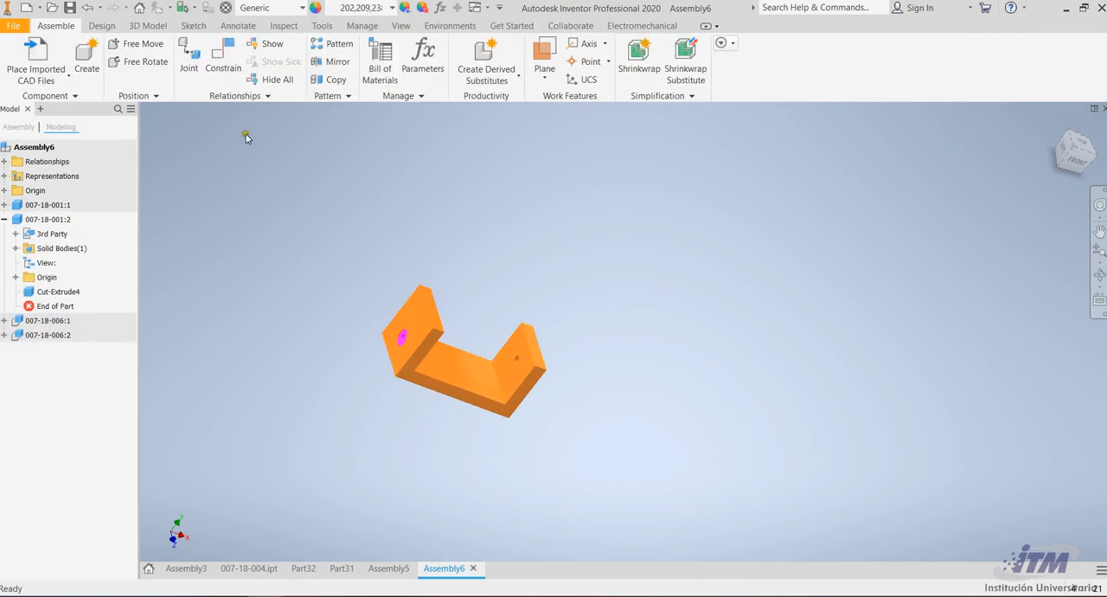
Import 007-18-005.SLDPRT as a converted model and place one pin above the bracket, rotated 90° about Z
click(48, 51)
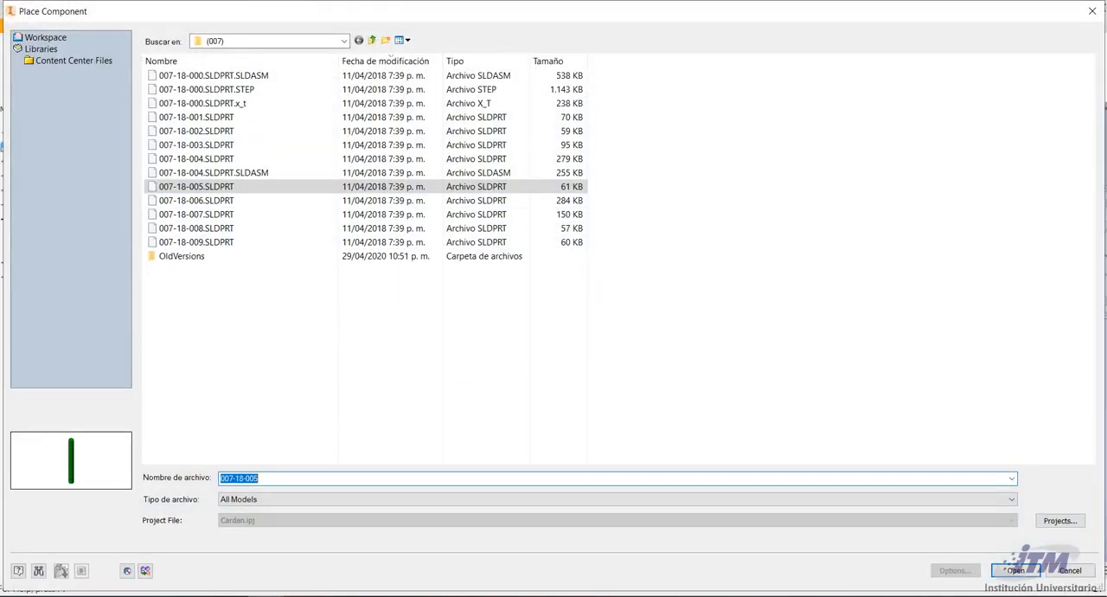
click(1008, 571)
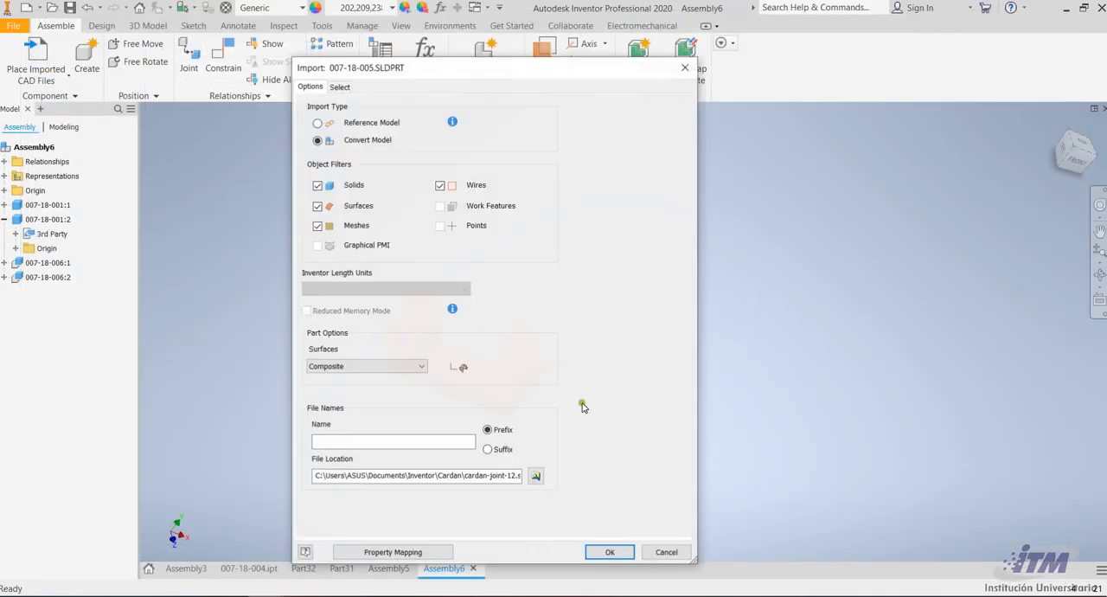
key(Return)
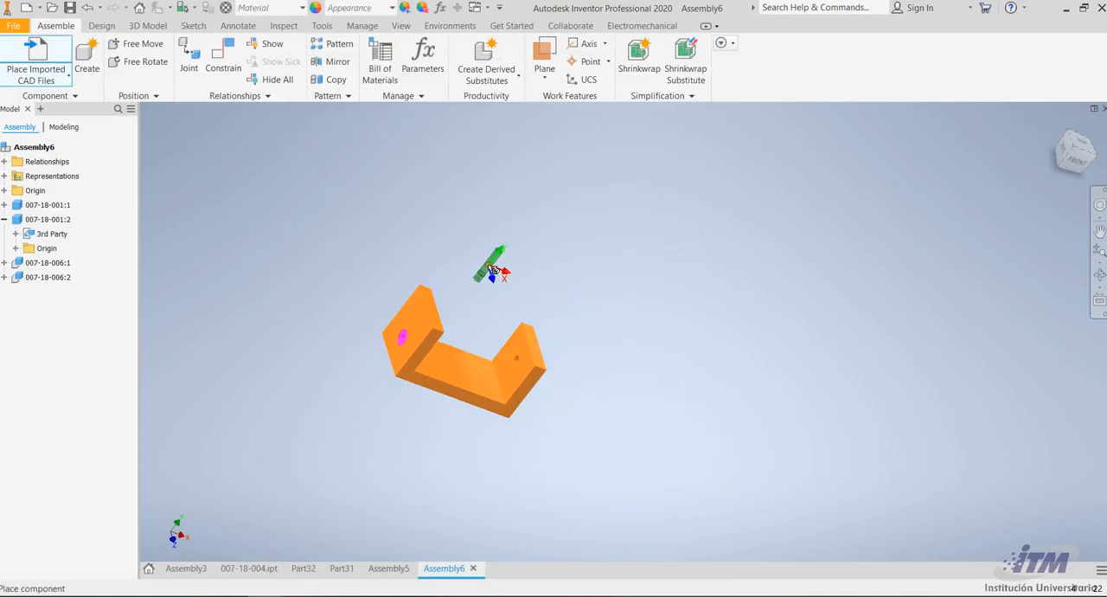
scroll(501, 293, down, 5)
right_click(500, 289)
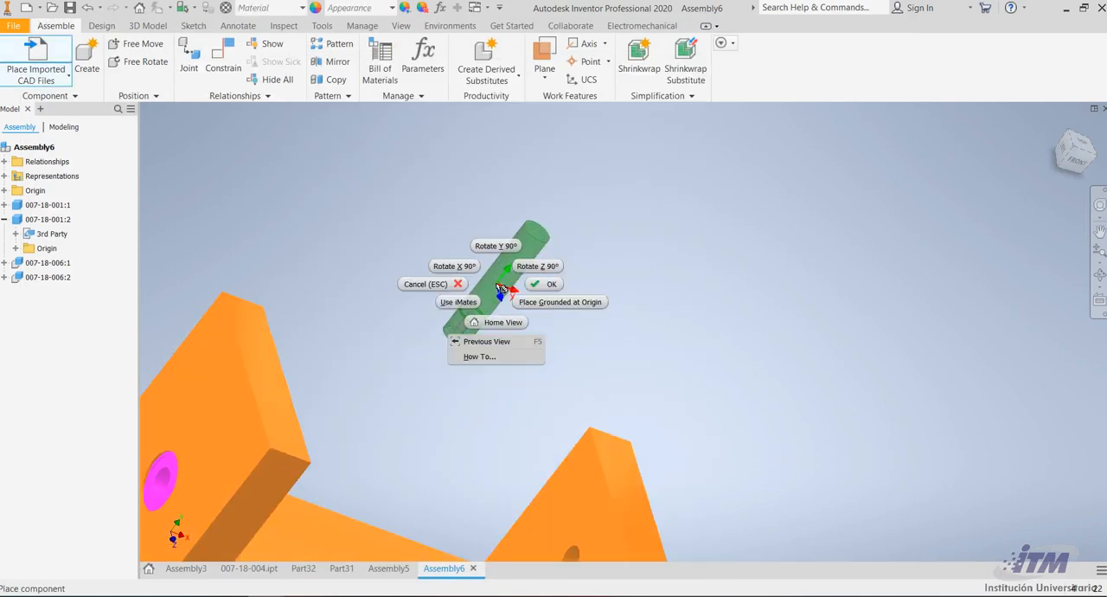
click(537, 266)
click(533, 262)
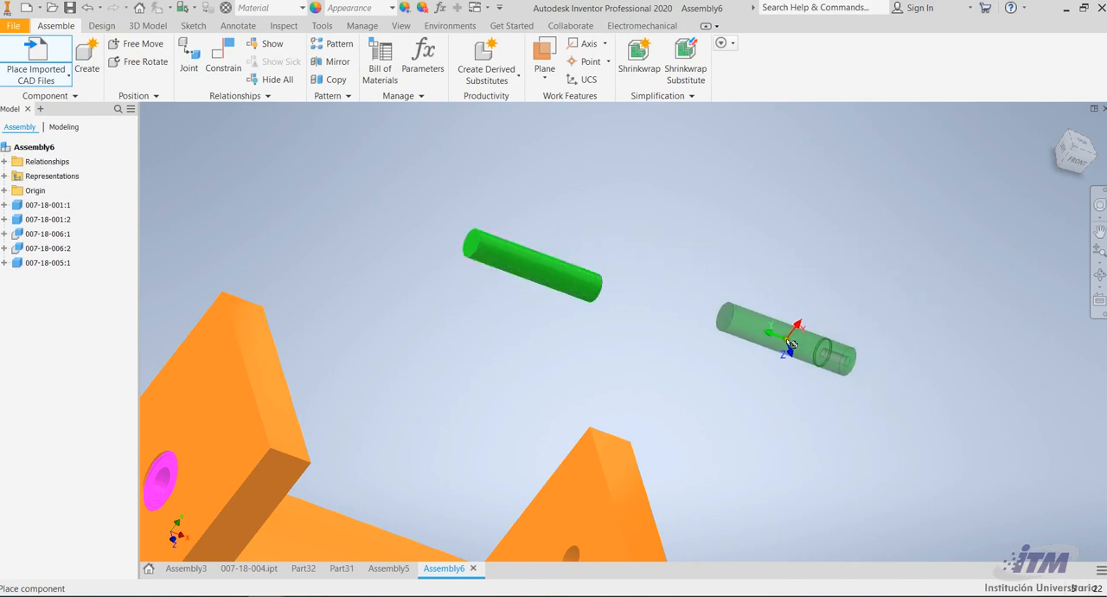
Turn a second pin by two more 90° rotations about Z, place it in the free space beside the bracket, and end the placement
right_click(790, 342)
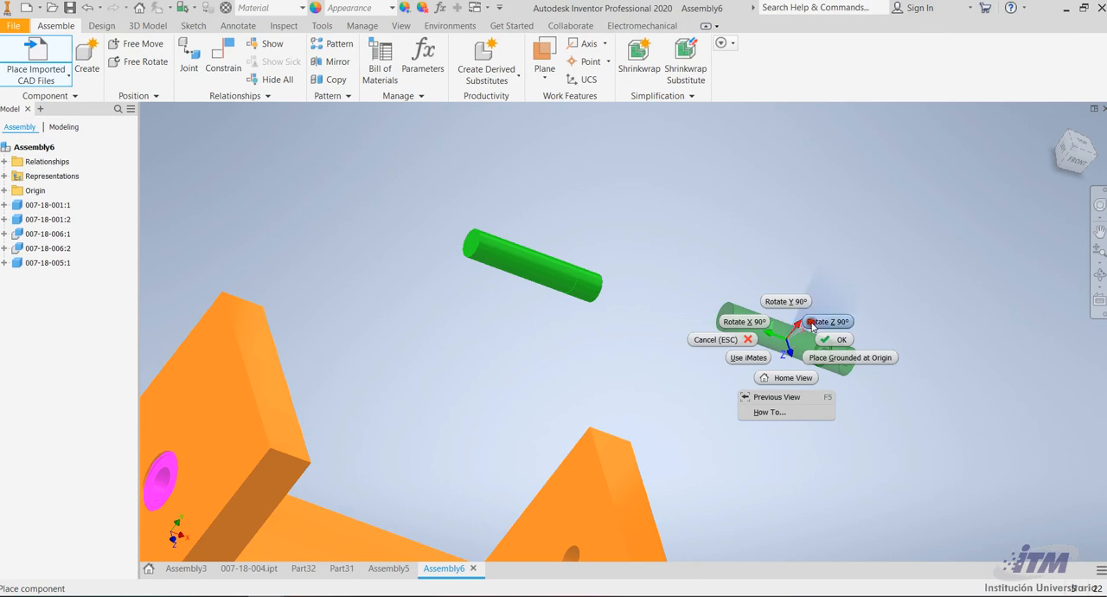
click(810, 322)
right_click(810, 321)
click(861, 305)
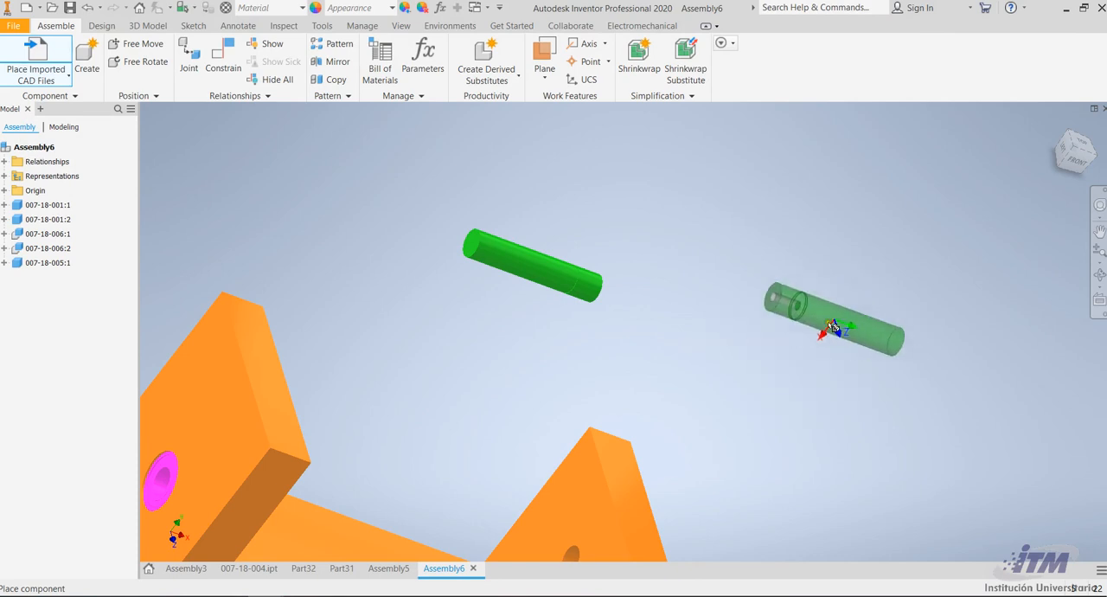
scroll(788, 350, down, 3)
click(746, 455)
scroll(747, 455, up, 5)
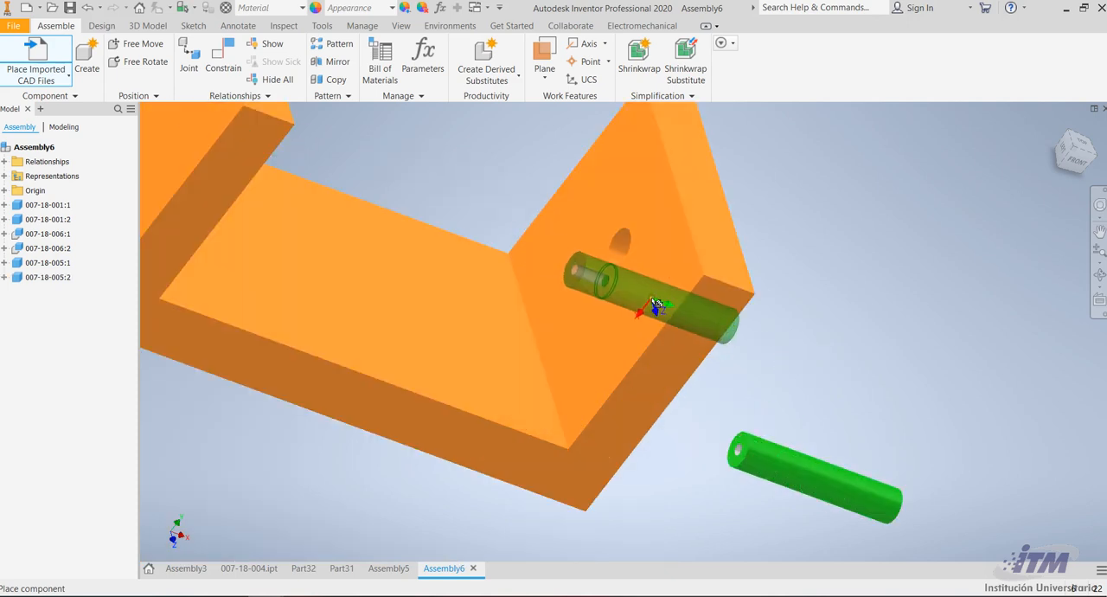
key(Escape)
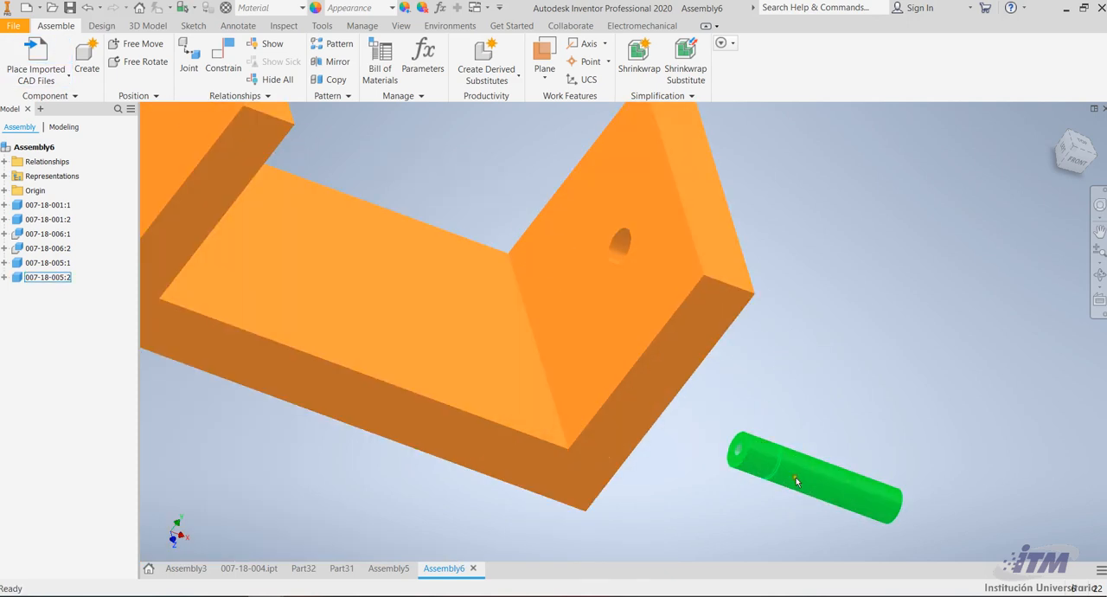
Mate the flat side face of the second pin's groove to the inner face of the bracket's upright wall with offset 0
click(1103, 270)
drag(798, 331, 511, 420)
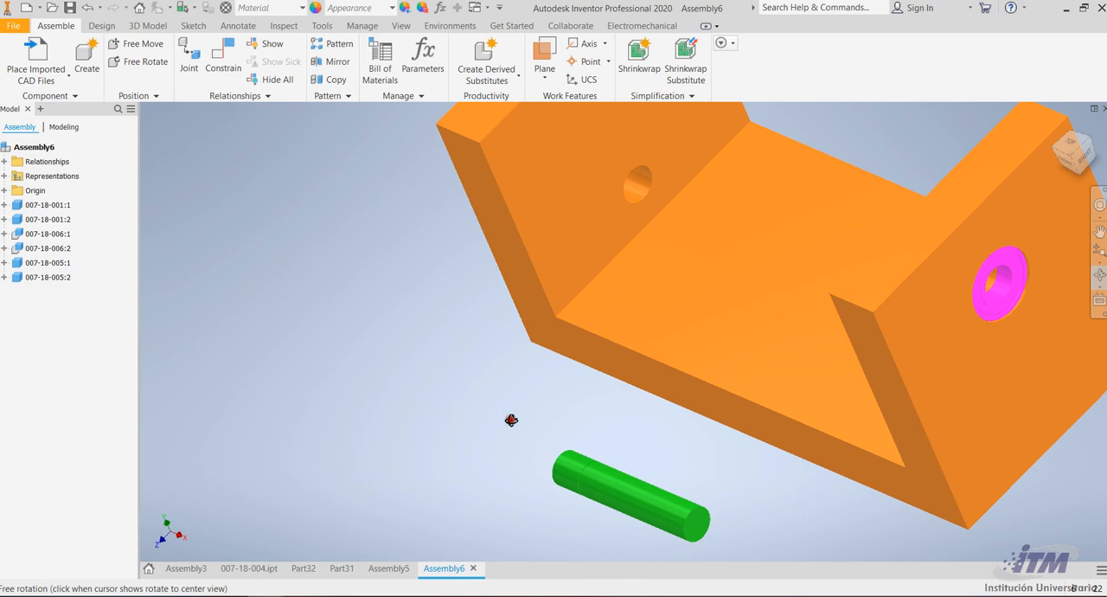
scroll(493, 467, up, 3)
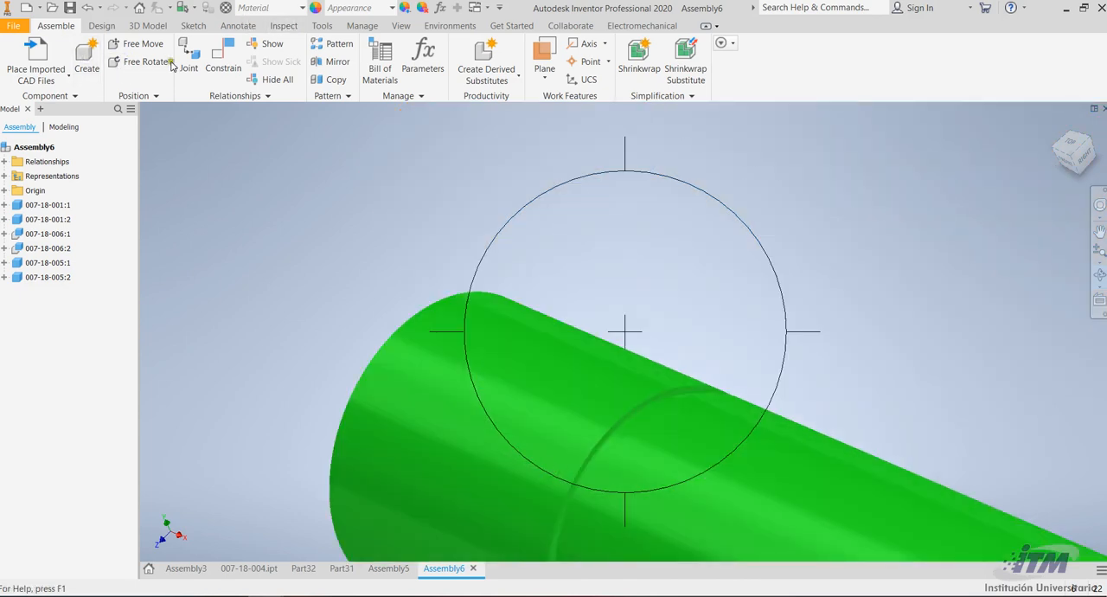
scroll(661, 415, down, 5)
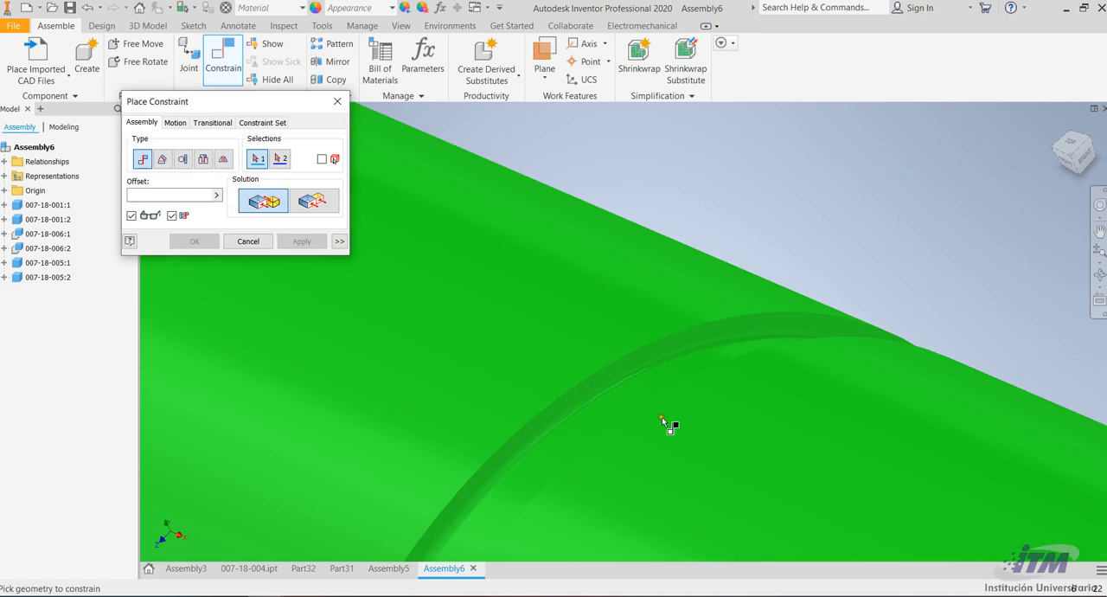
click(638, 335)
scroll(644, 341, up, 5)
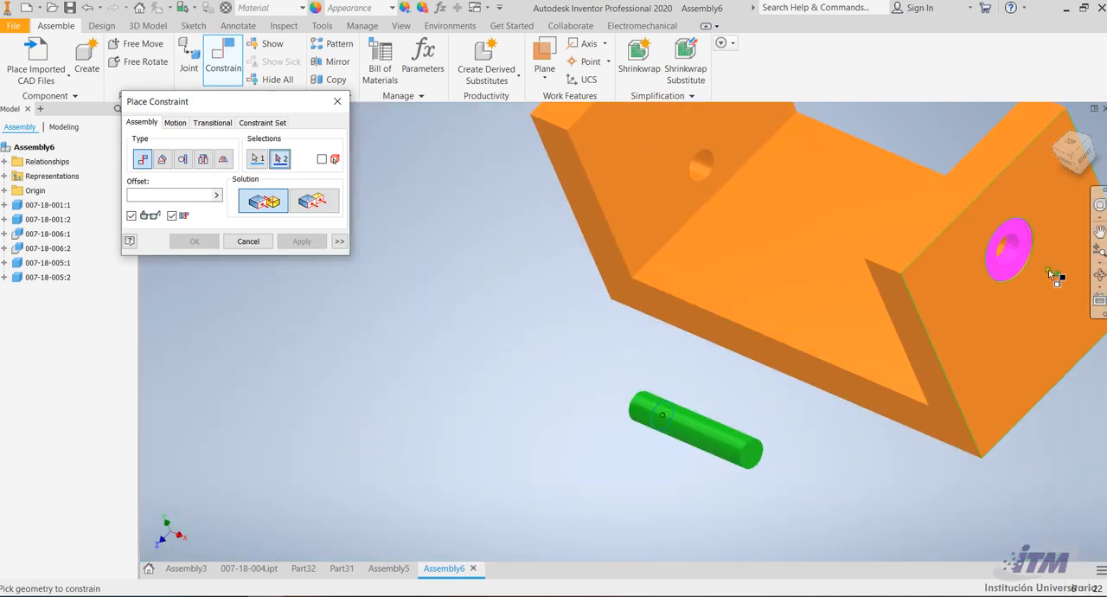
click(1099, 277)
drag(709, 297, 807, 279)
click(808, 279)
scroll(891, 278, down, 4)
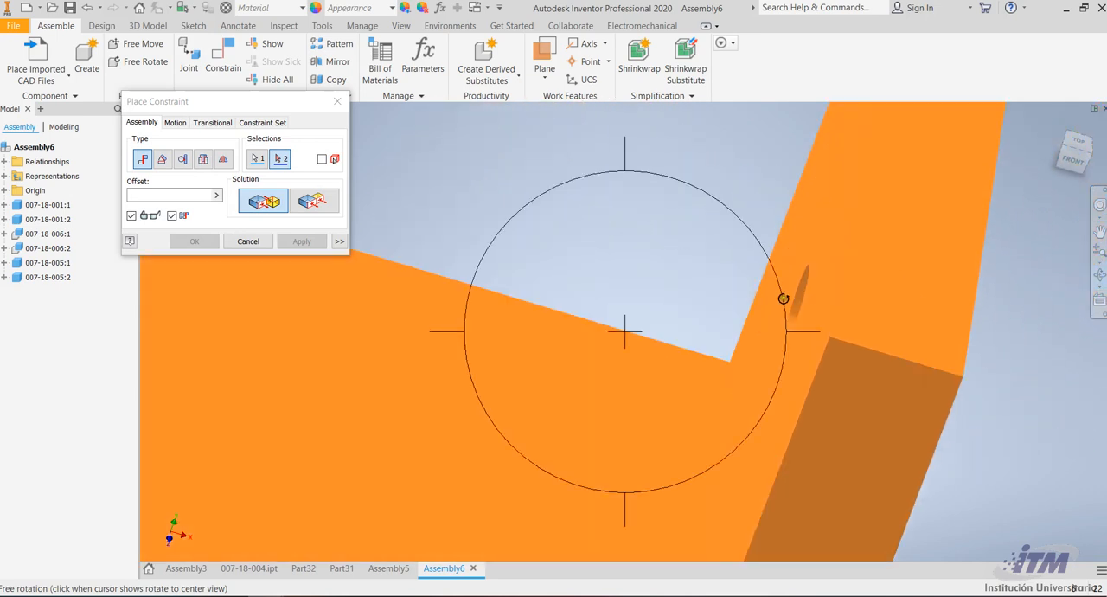
key(Escape)
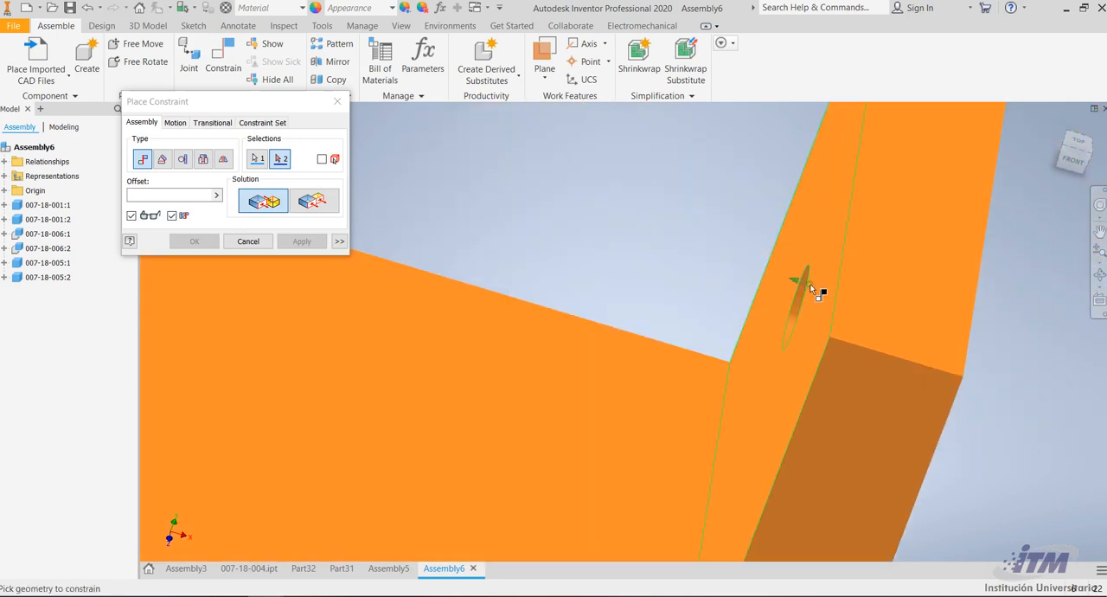
click(798, 273)
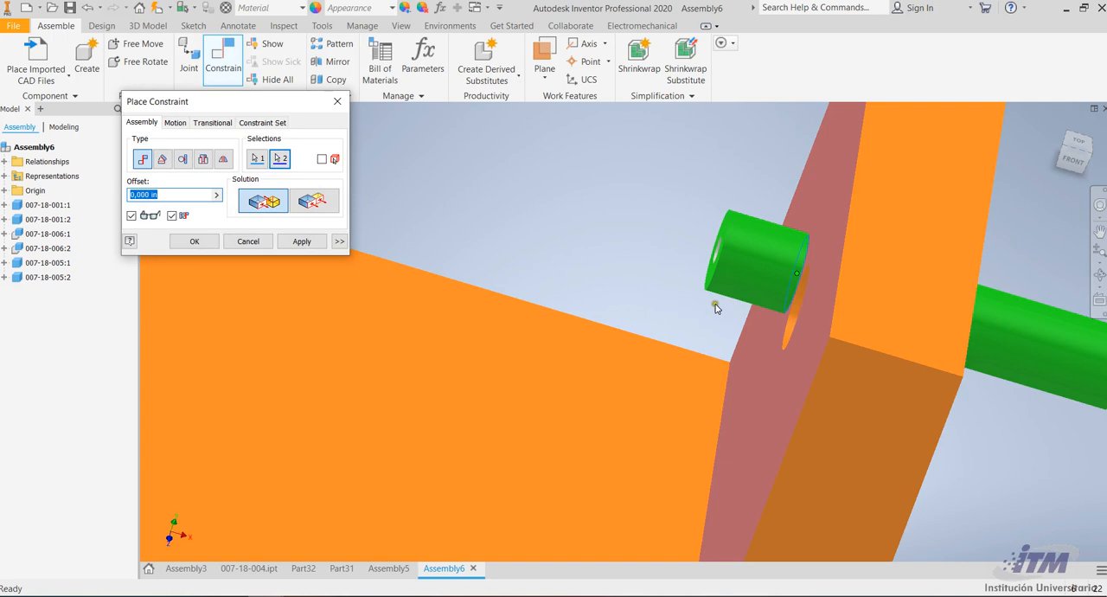
click(302, 241)
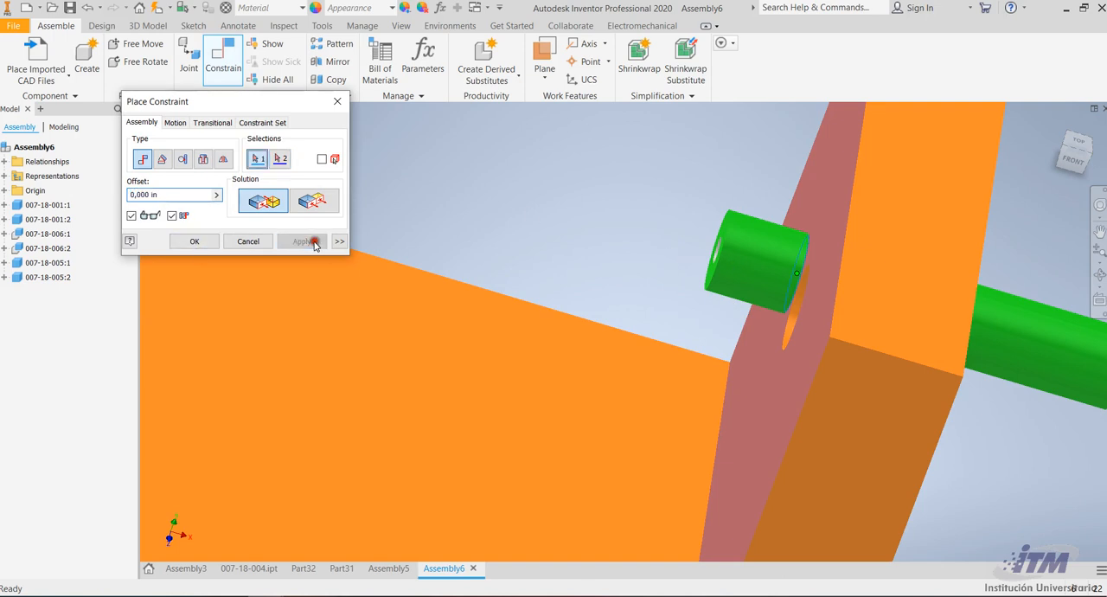
Mate the second pin's axis to the axis of the hole in the bracket's upright wall with offset 0
click(801, 311)
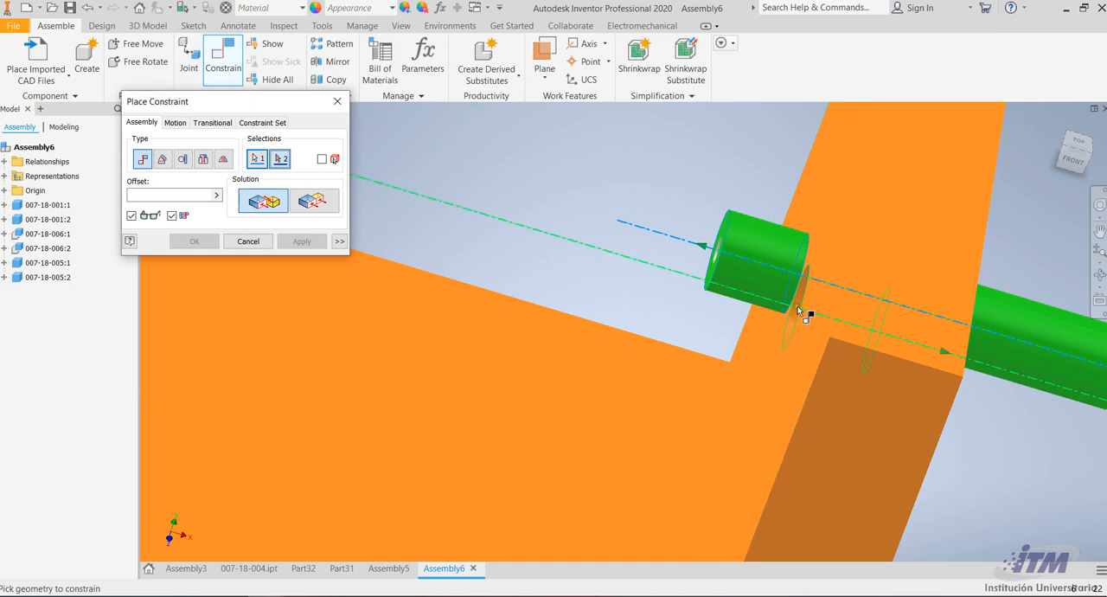
click(800, 311)
scroll(798, 311, down, 3)
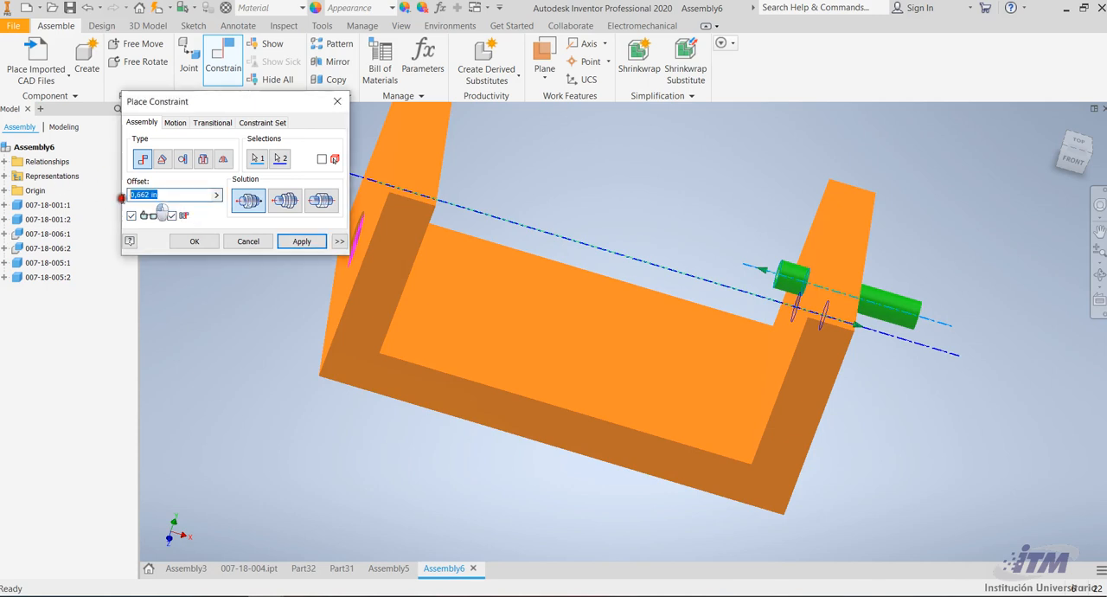
drag(162, 195, 117, 202)
text(0)
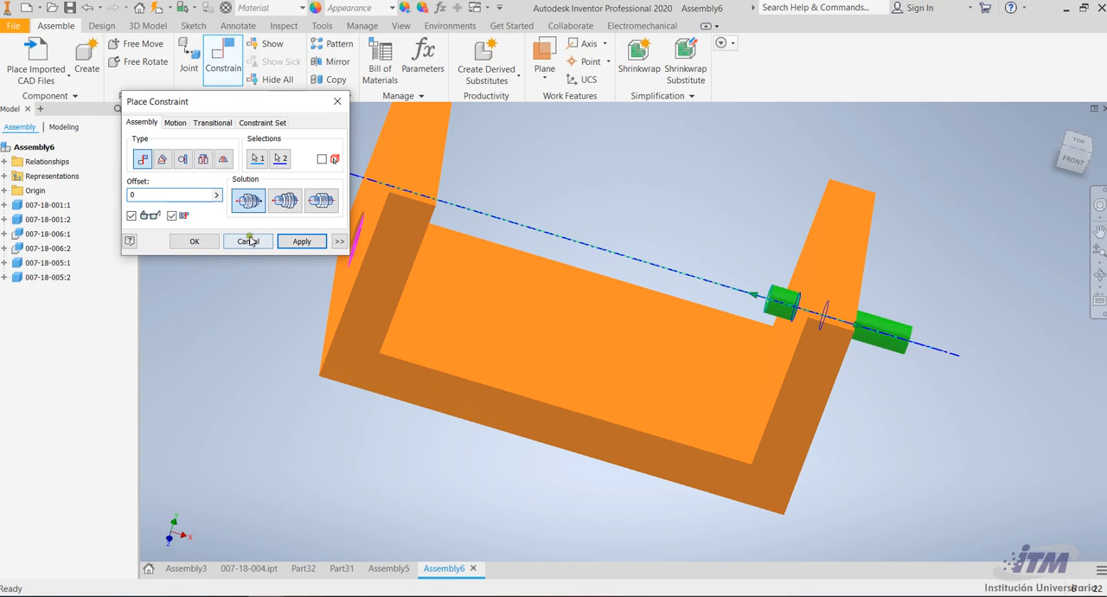
click(301, 241)
Mate the flat groove face of the remaining free pin to the inner face of the bracket's opposite upright wall with offset 0
scroll(745, 401, down, 4)
scroll(713, 254, up, 10)
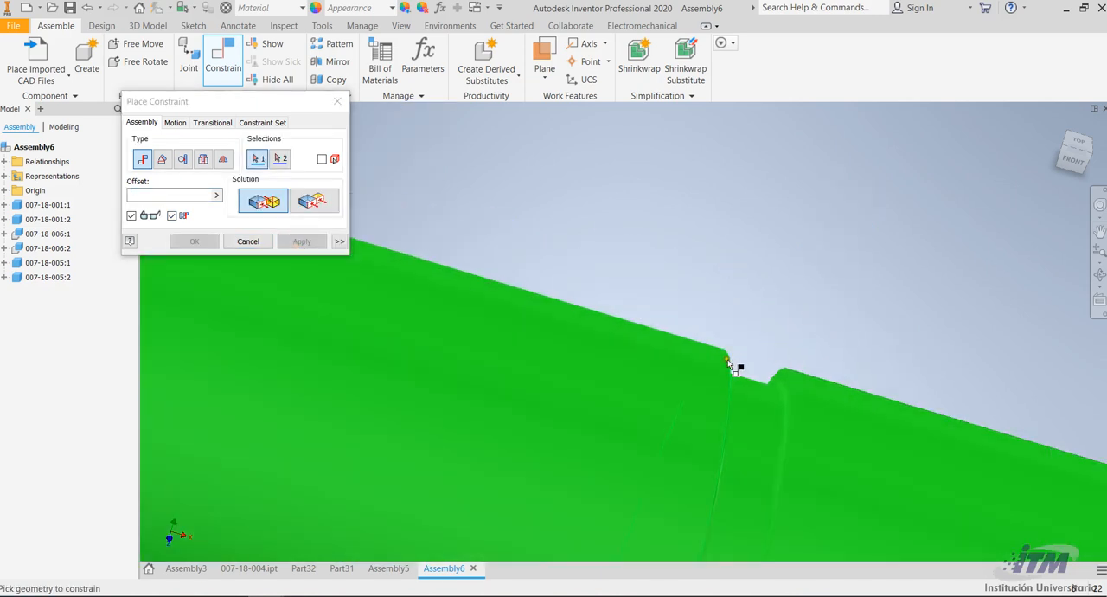
click(727, 359)
scroll(755, 297, down, 10)
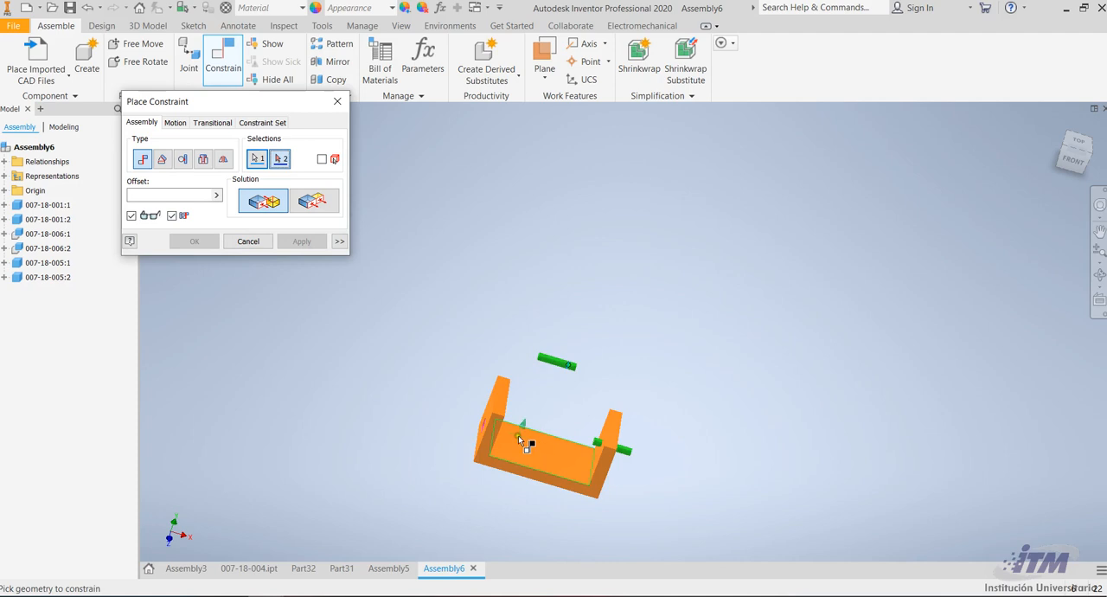
scroll(533, 441, up, 6)
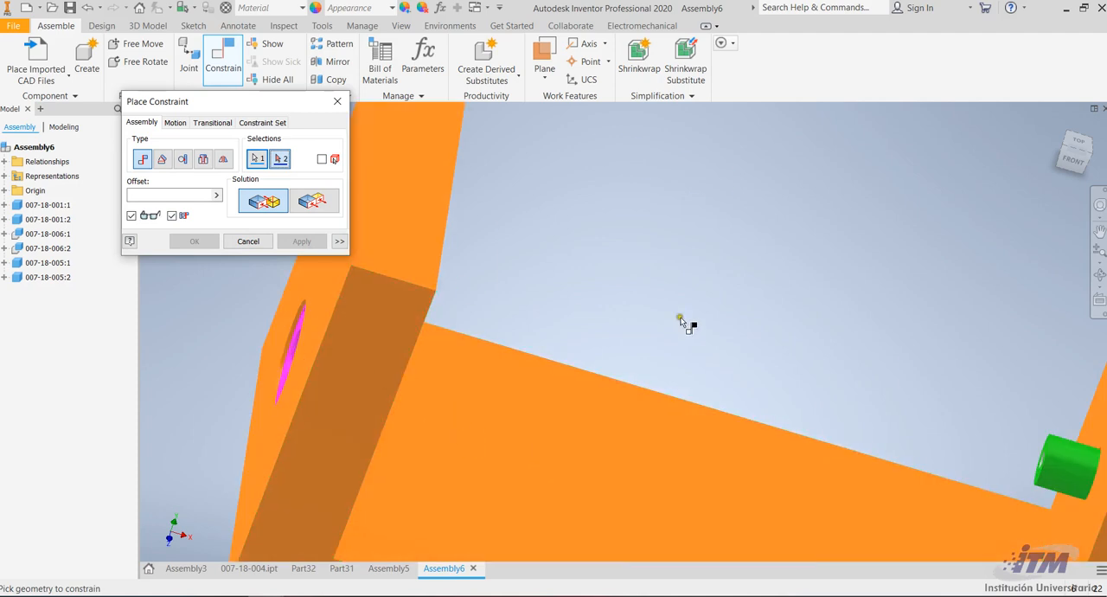
click(1099, 274)
drag(711, 279, 406, 303)
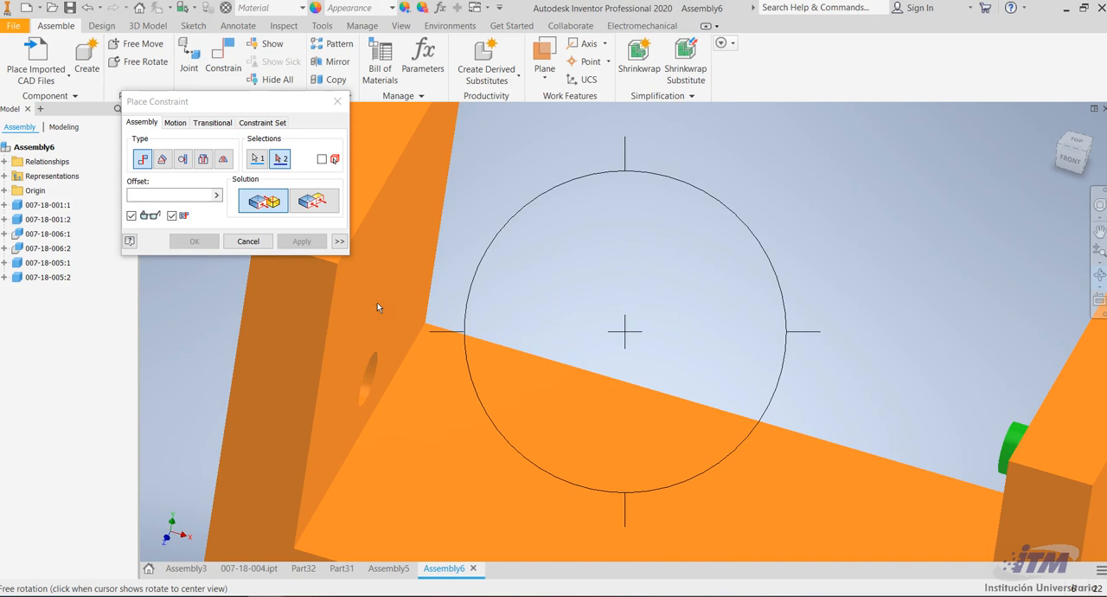
key(Escape)
click(376, 299)
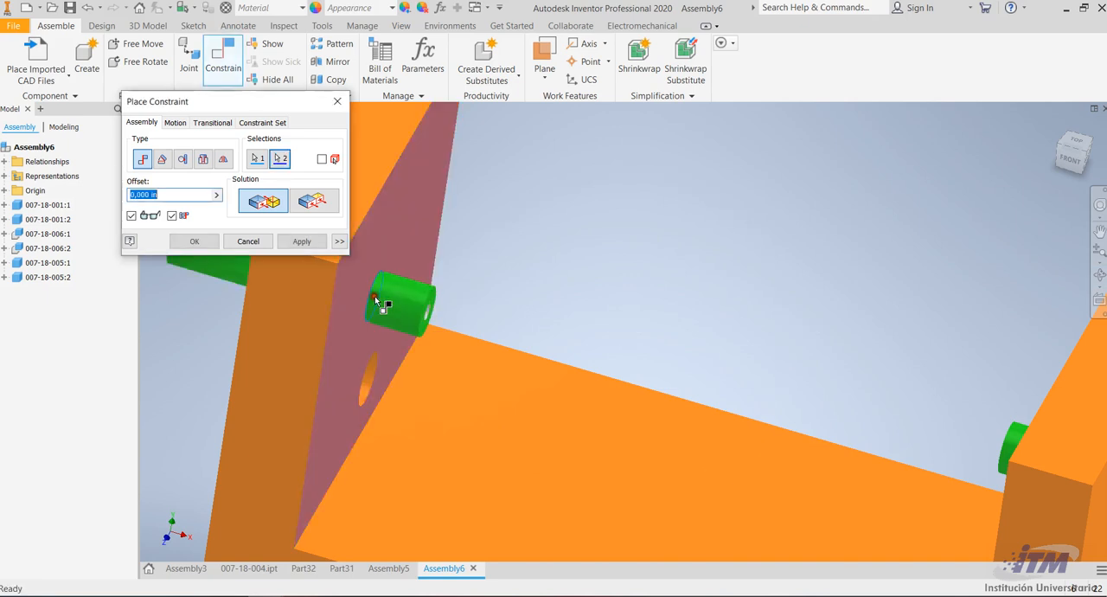
scroll(438, 349, up, 5)
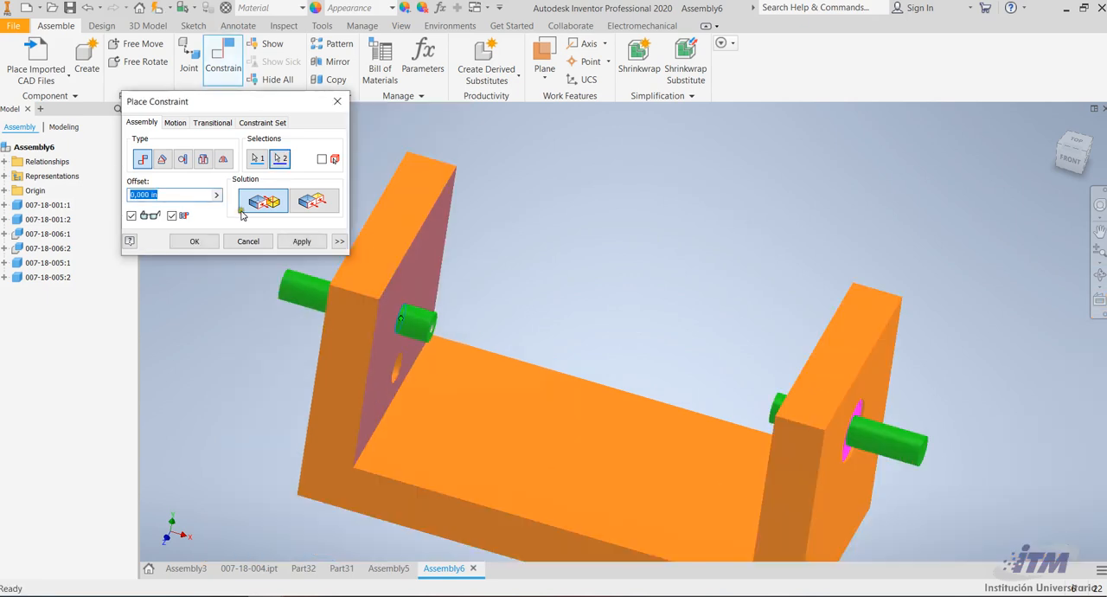
click(301, 242)
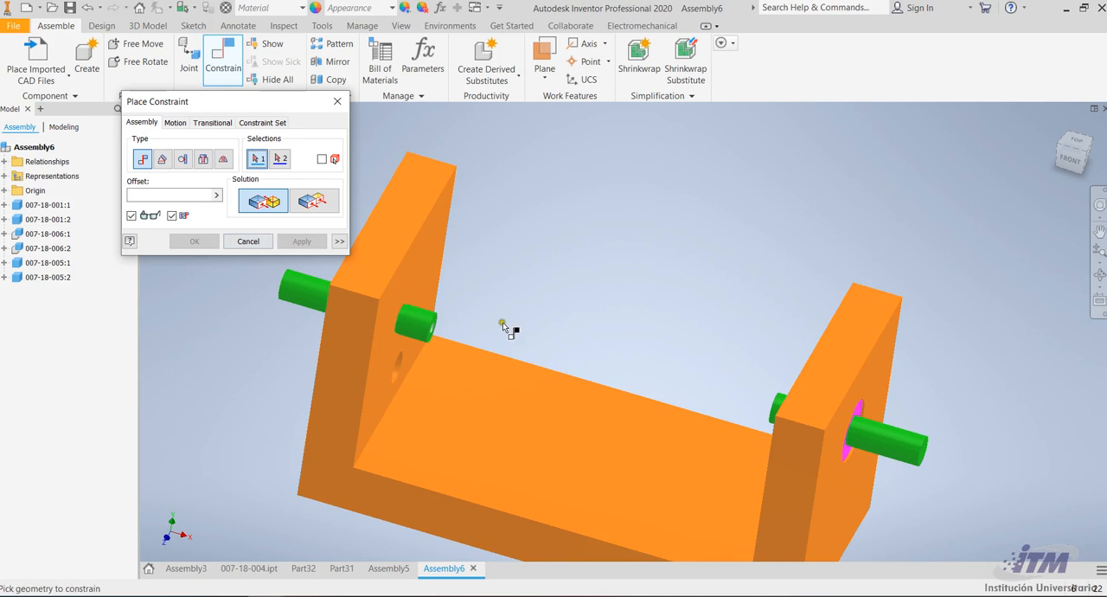
Mate that pin's axis to the axis of the hole in the same wall with offset 0
scroll(313, 339, down, 5)
click(331, 349)
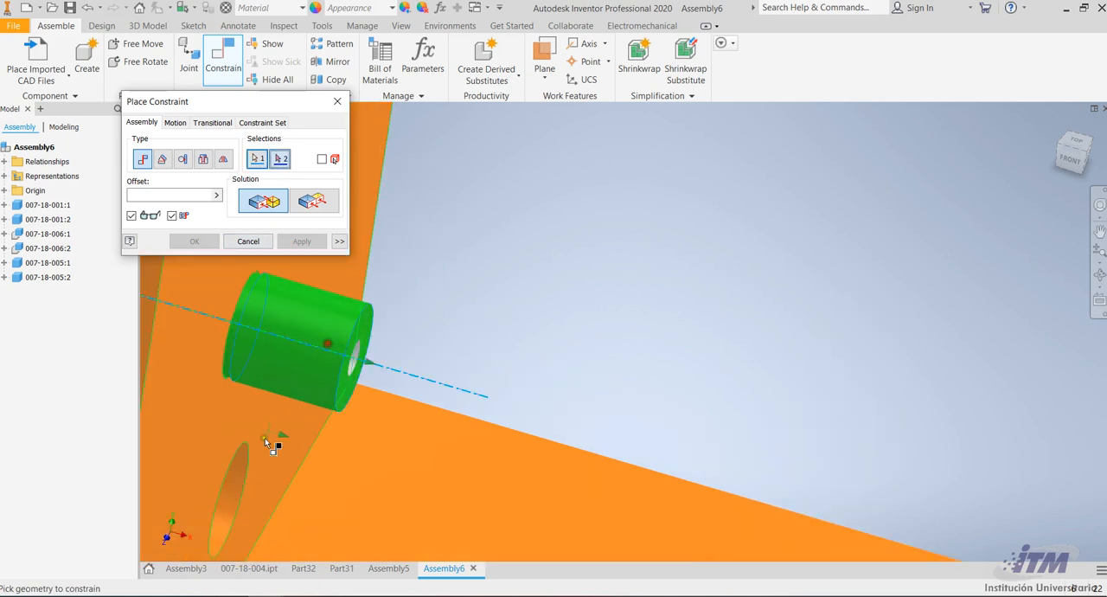
click(237, 489)
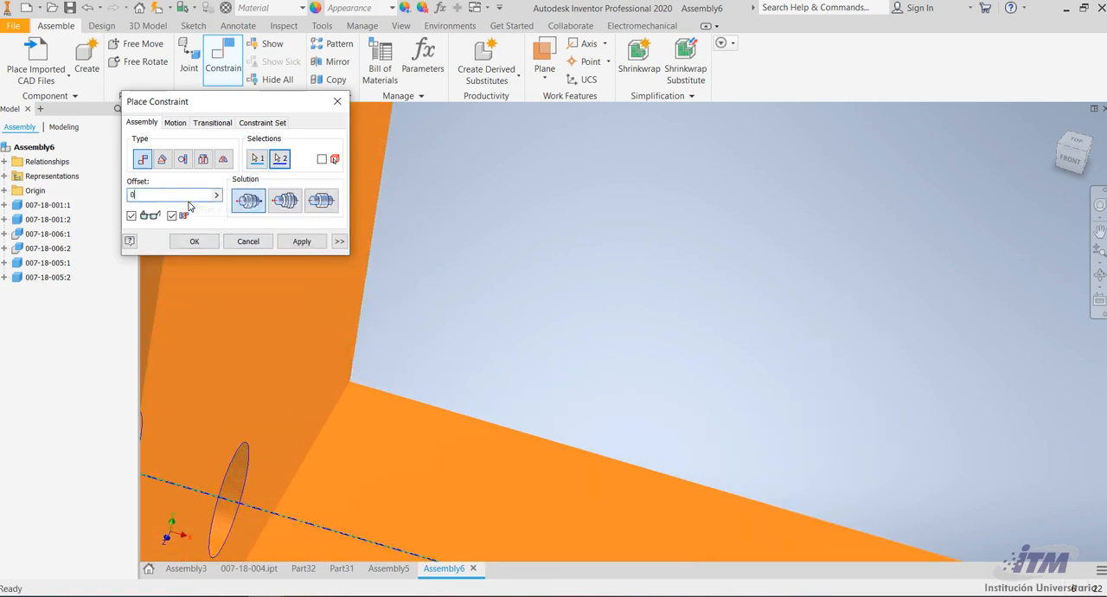
click(301, 241)
scroll(671, 218, up, 5)
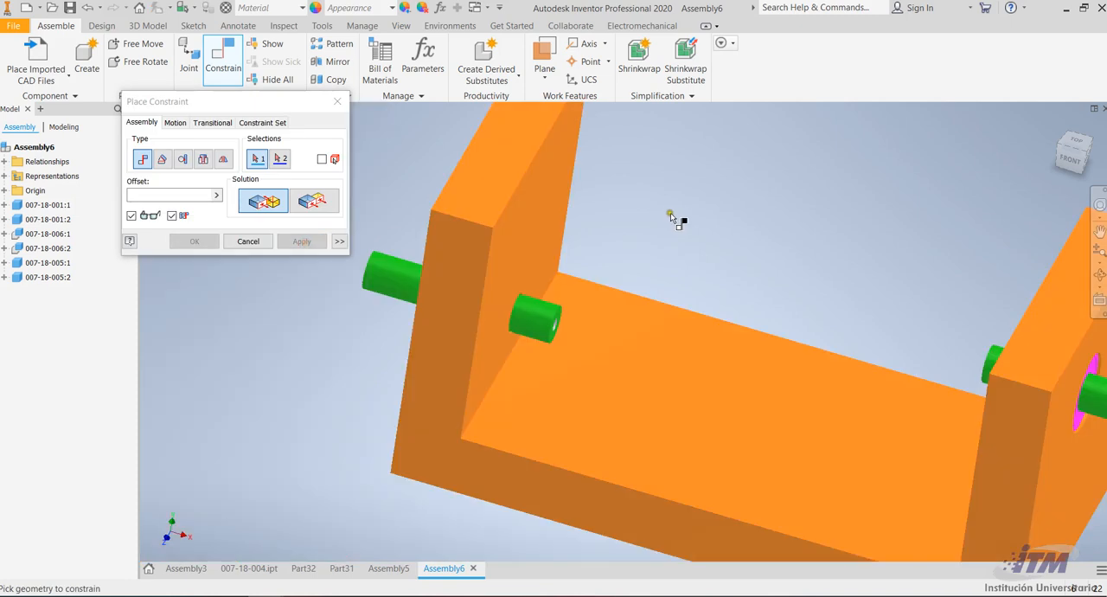
Import the ring file 007-18-009.SLDPRT as a converted model and place the first ring over the bracket's base
click(36, 53)
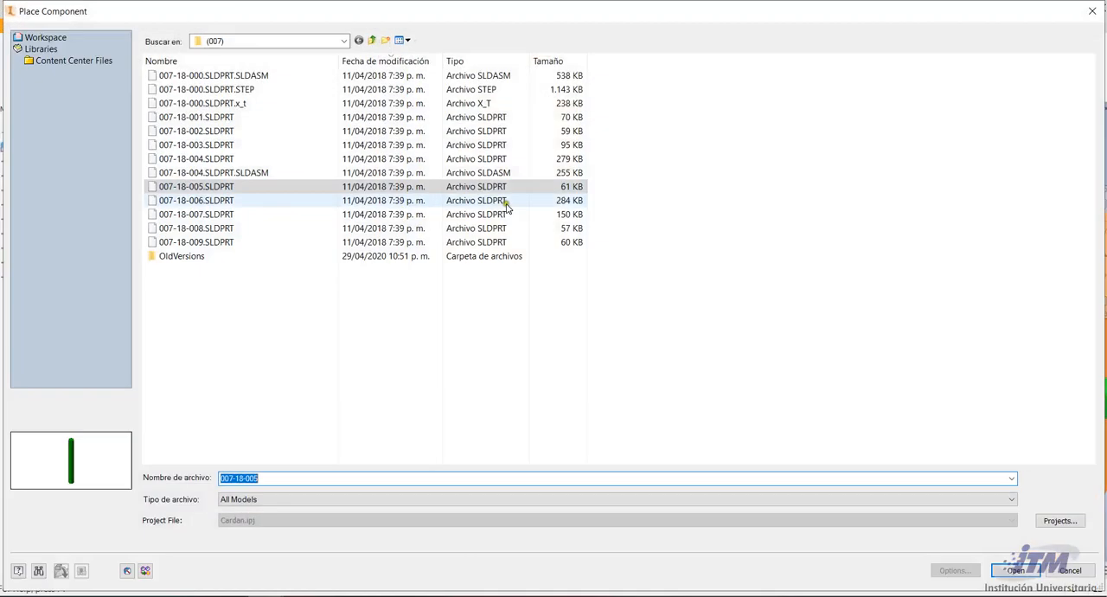
double_click(224, 241)
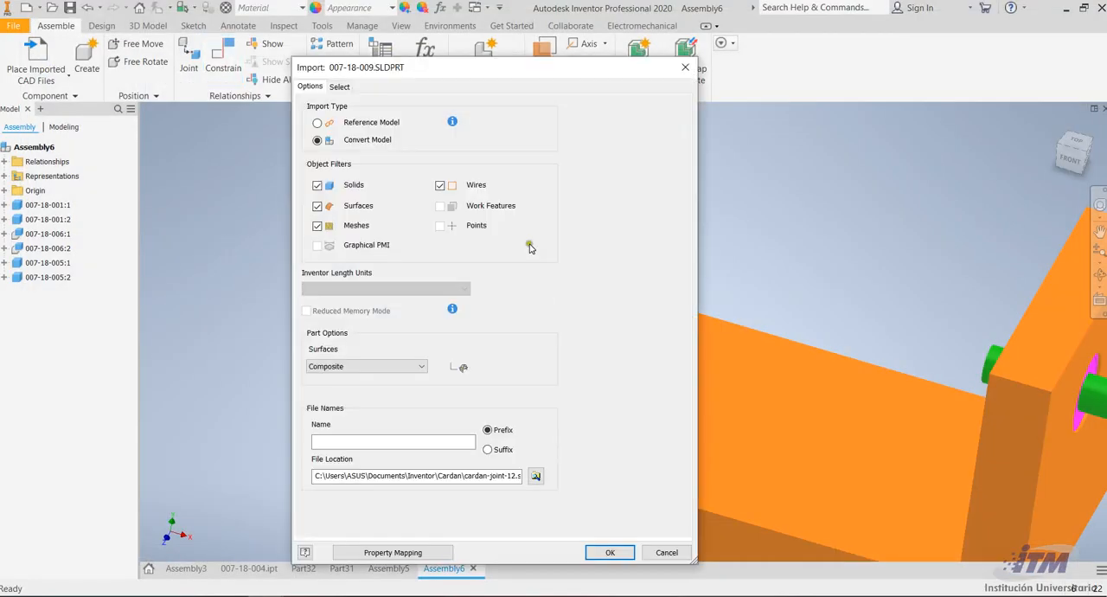
click(606, 551)
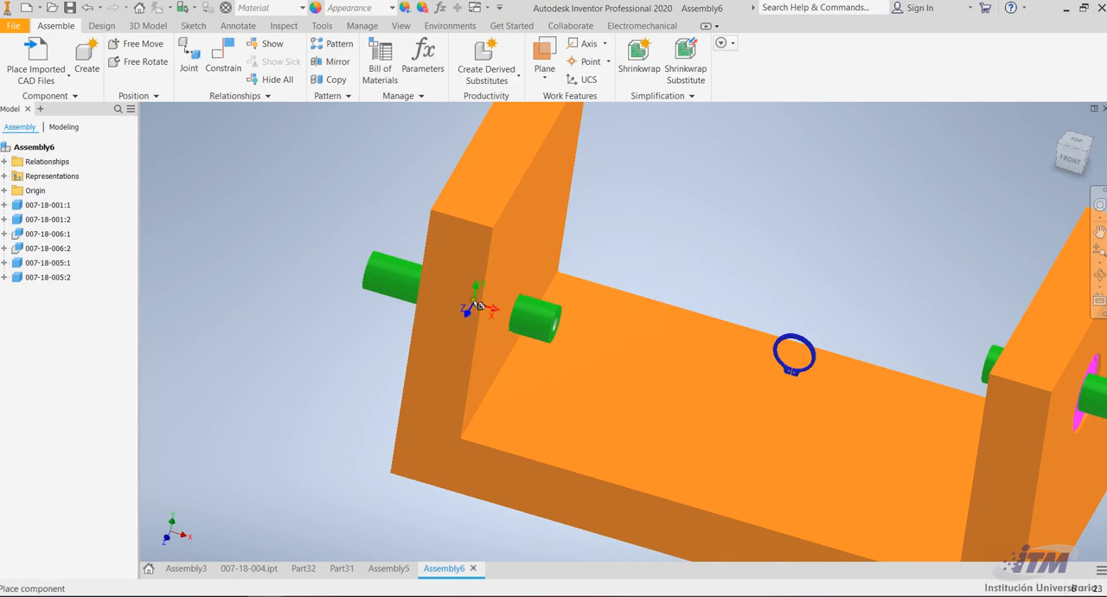
click(478, 305)
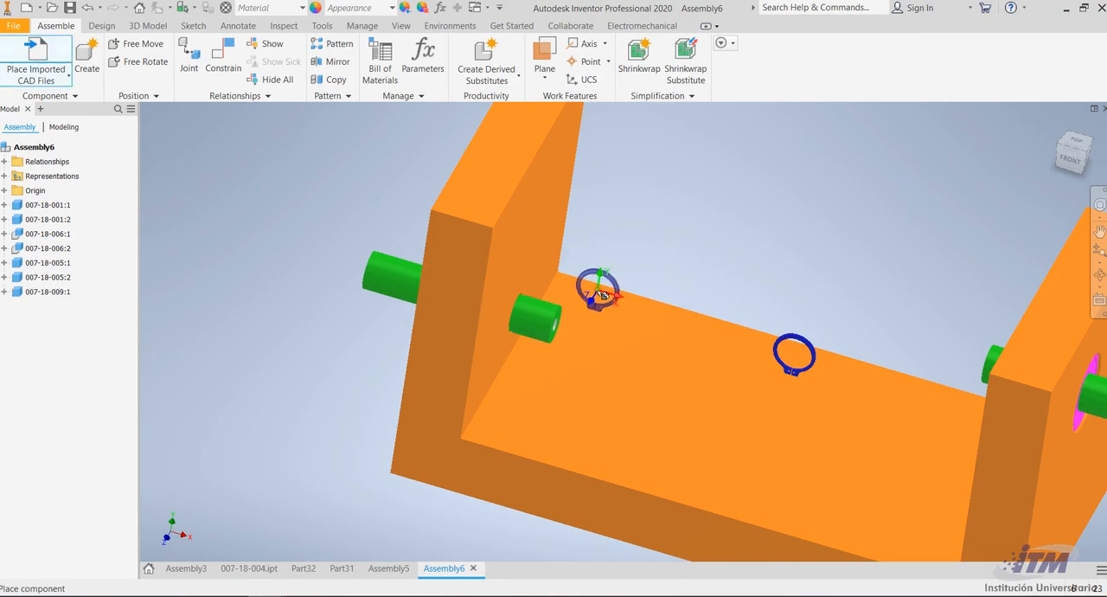
Rotate the second ring 90° about Y, place it near the bracket's inner wall, and end the placement
right_click(602, 295)
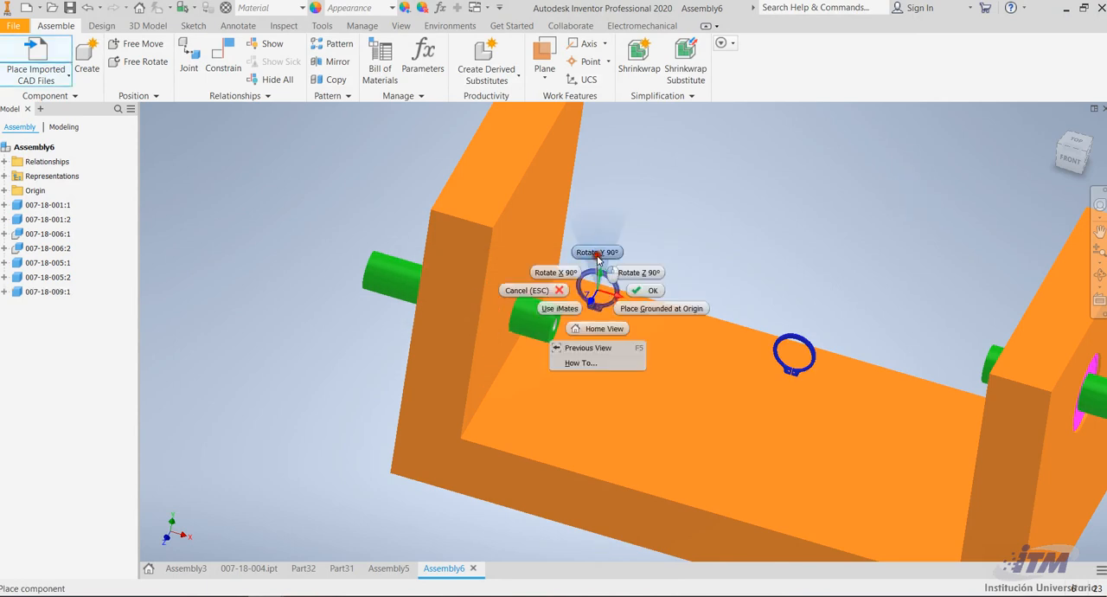
click(596, 252)
click(579, 246)
key(Escape)
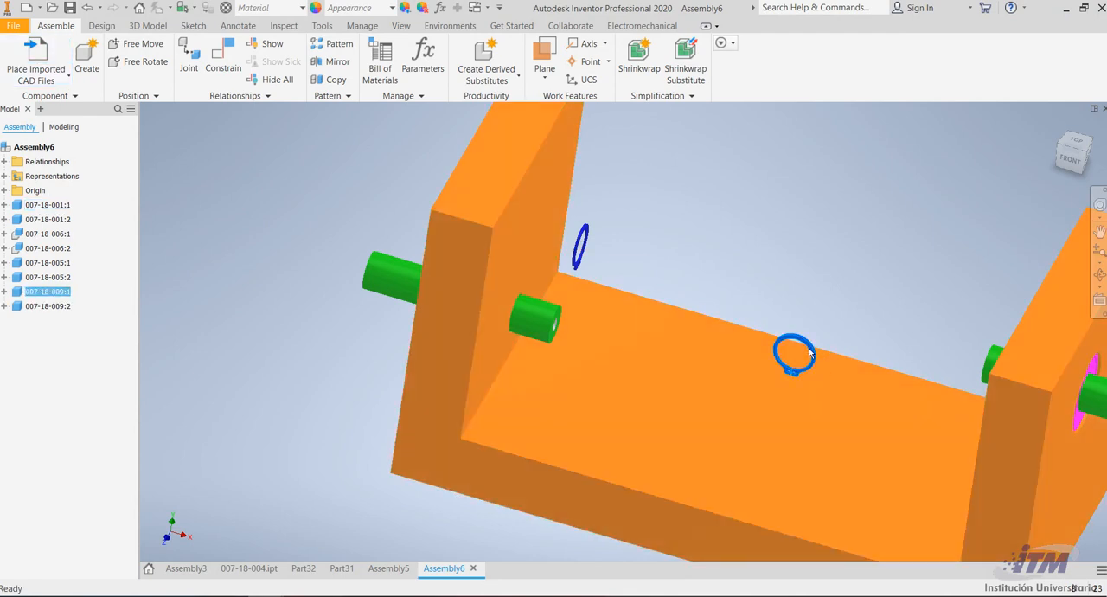
Delete the unrotated ring over the bracket's base, keeping the rotated one
scroll(605, 276, down, 5)
click(579, 242)
scroll(581, 247, down, 5)
click(689, 214)
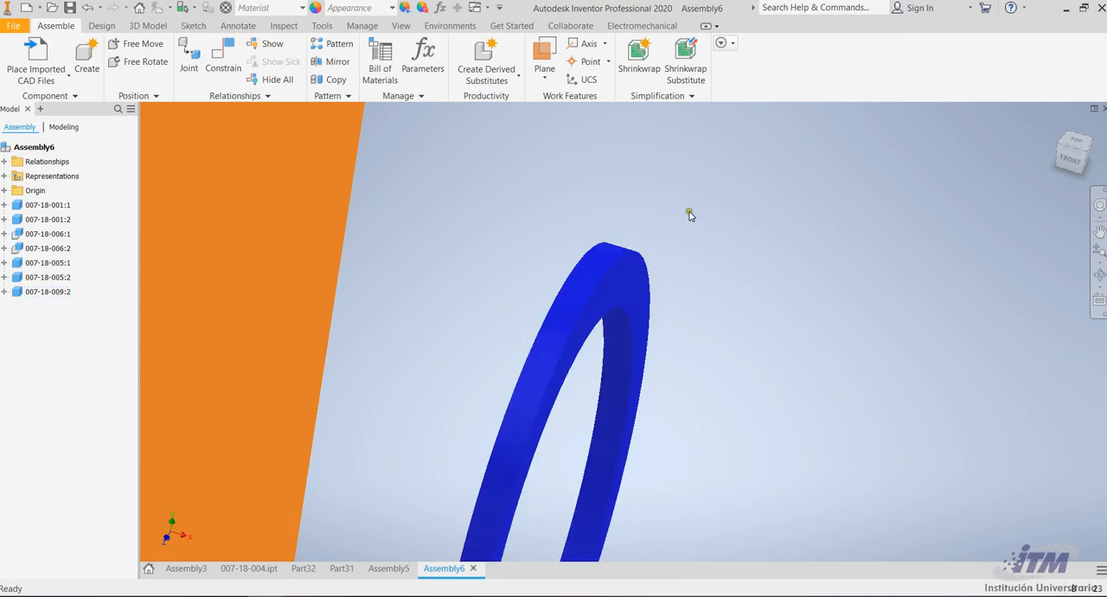
Mate the ring's flat face to the inner face of the nearby upright wall with offset 0
click(221, 66)
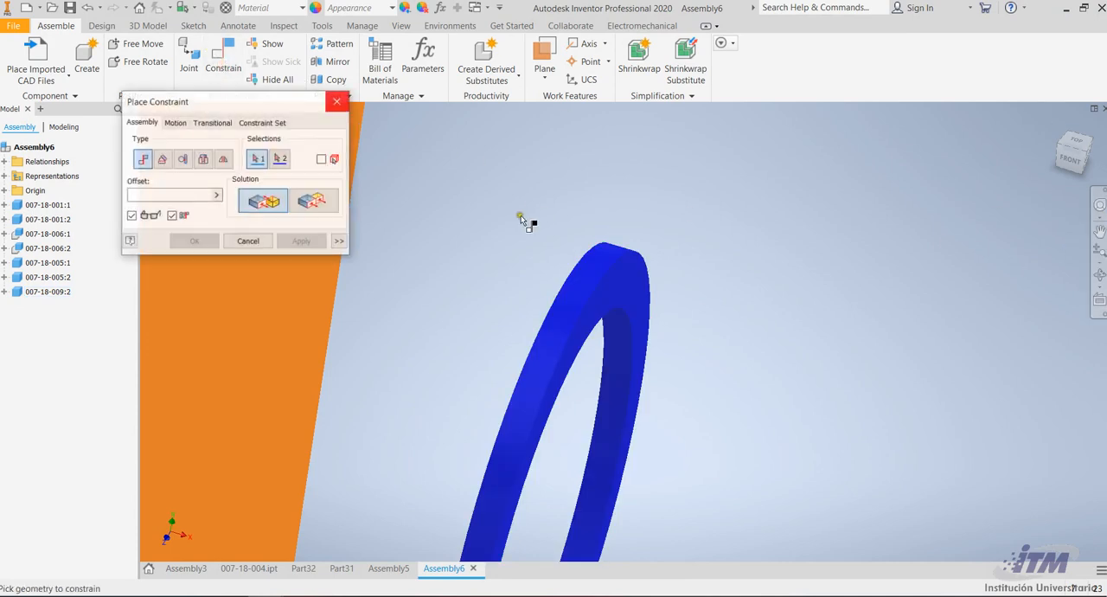
click(570, 270)
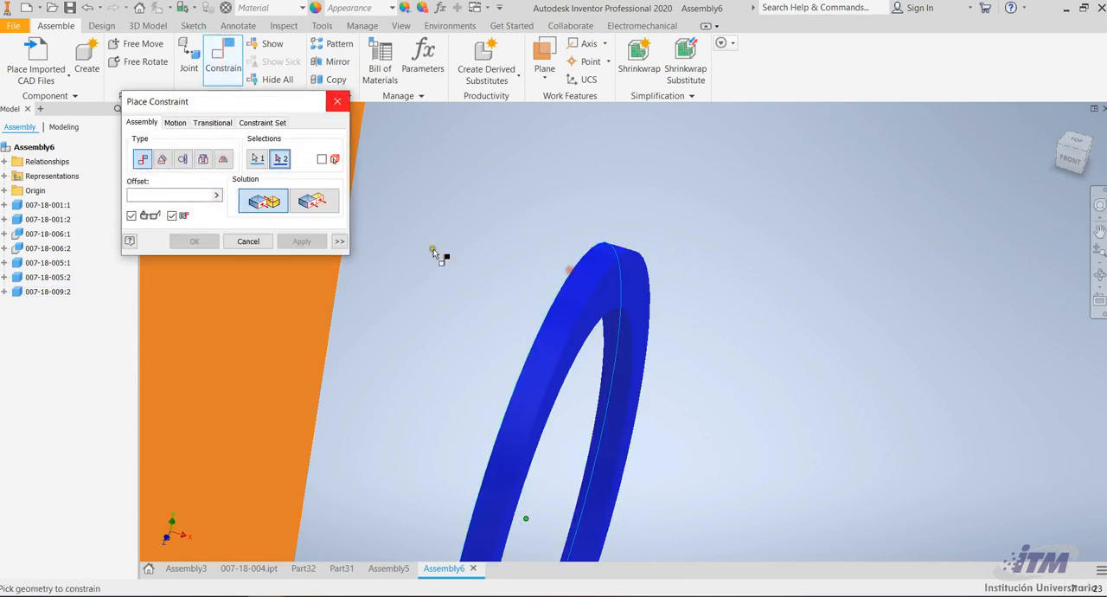
click(245, 338)
scroll(420, 299, down, 5)
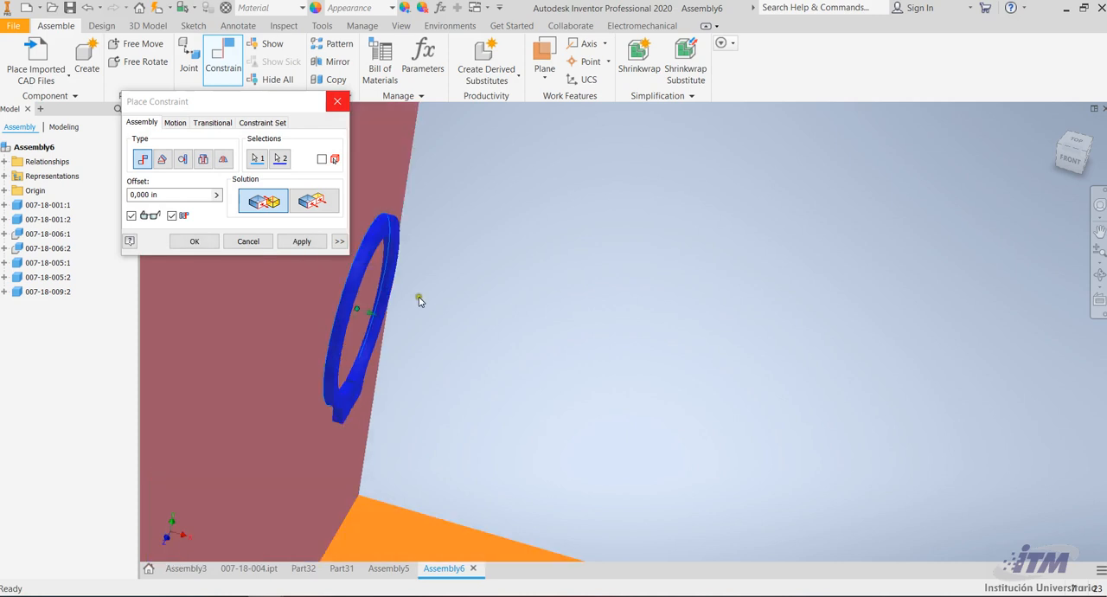
click(301, 241)
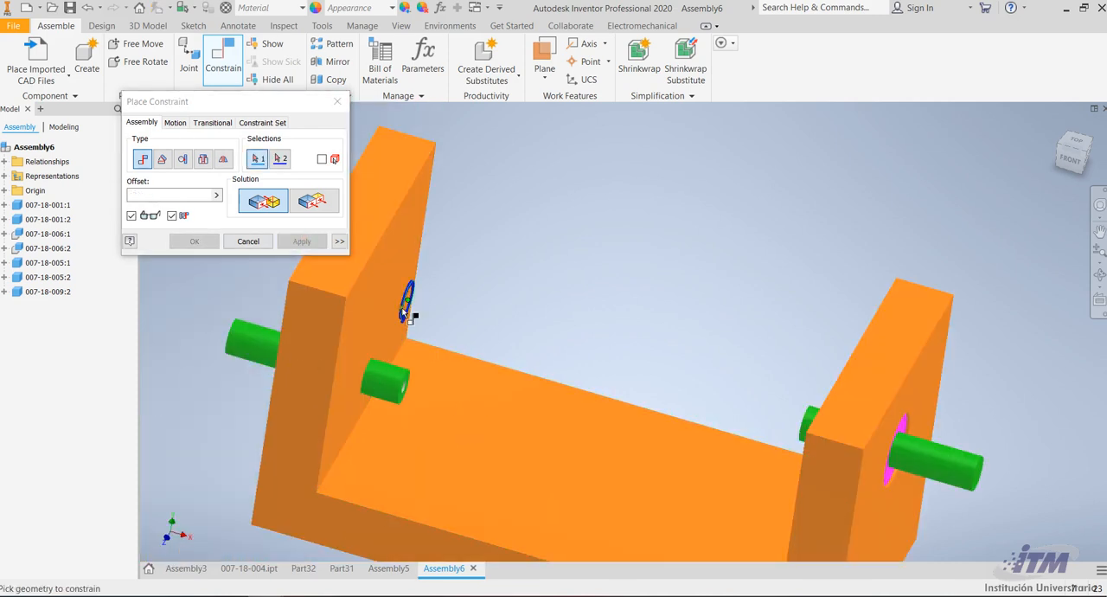
Mate the ring's axis to the axis of the pin through the same wall with offset 0, seating it in the groove
scroll(411, 297, up, 5)
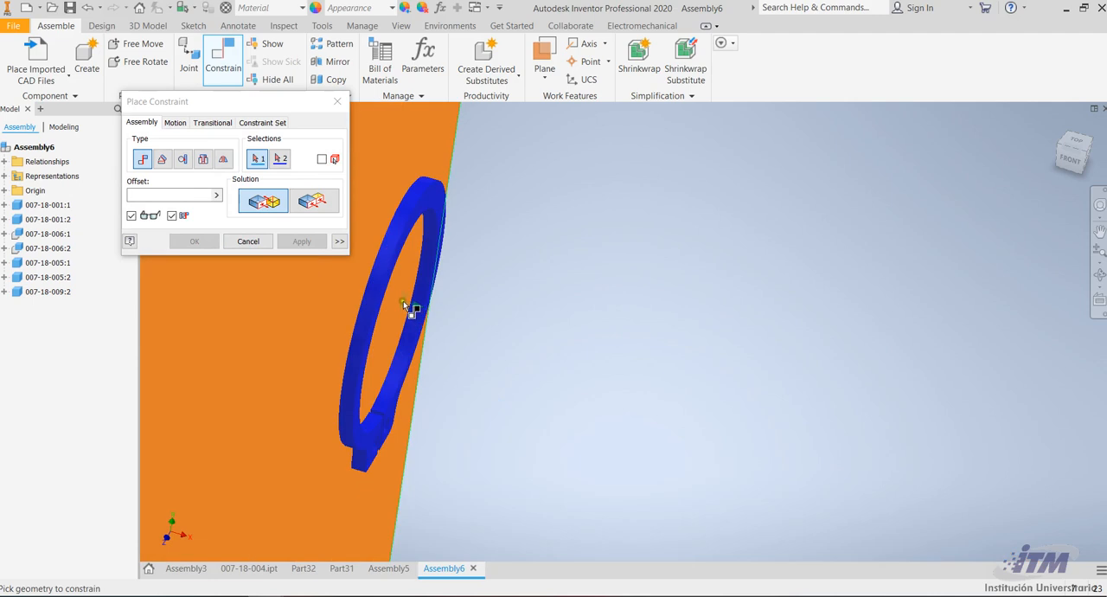
click(418, 320)
scroll(421, 308, down, 5)
click(393, 427)
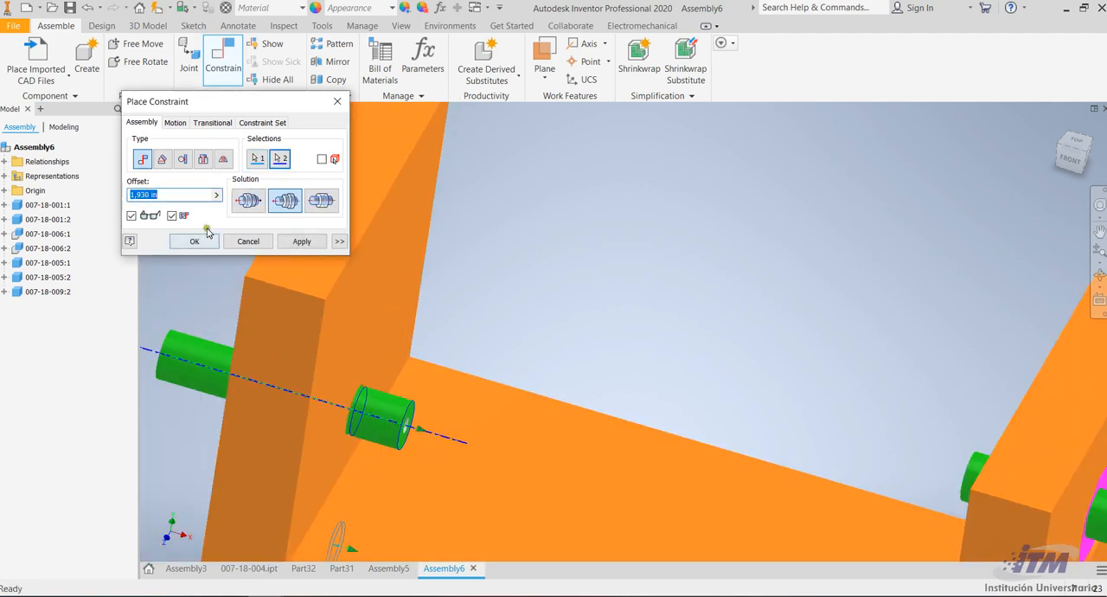
text(0)
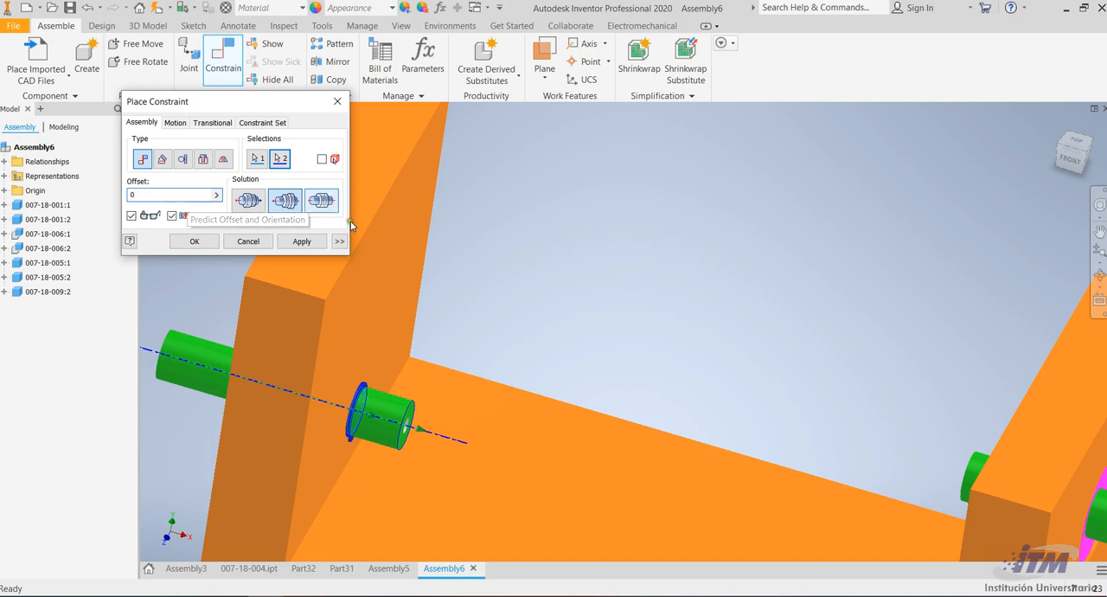
click(301, 240)
Leave the constraint command and duplicate the ring seated on the pin
scroll(605, 260, down, 5)
scroll(625, 271, up, 4)
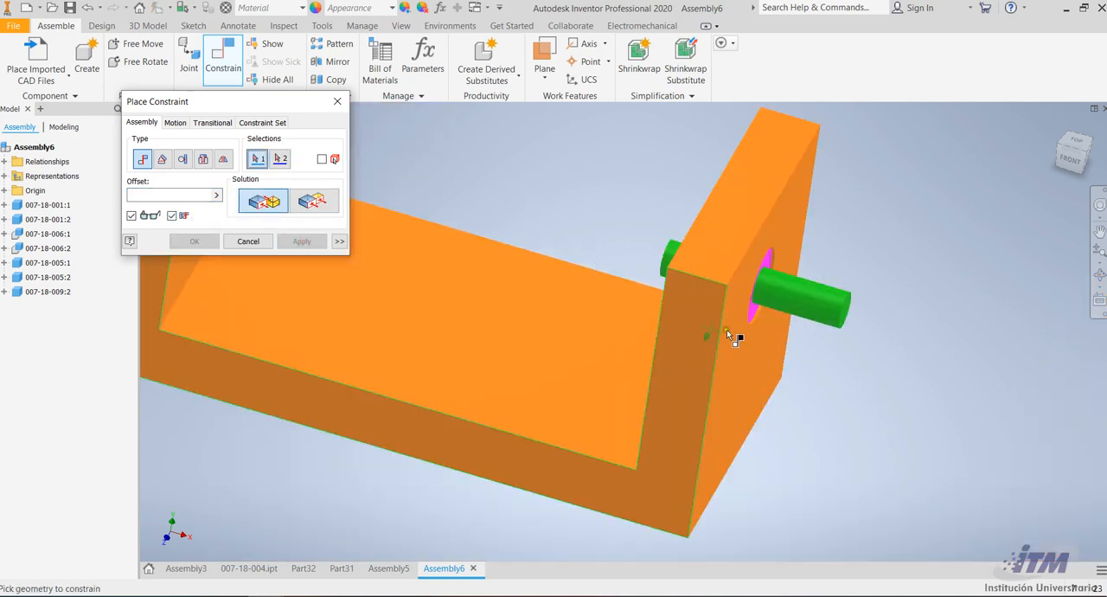
click(1100, 277)
drag(666, 294, 630, 322)
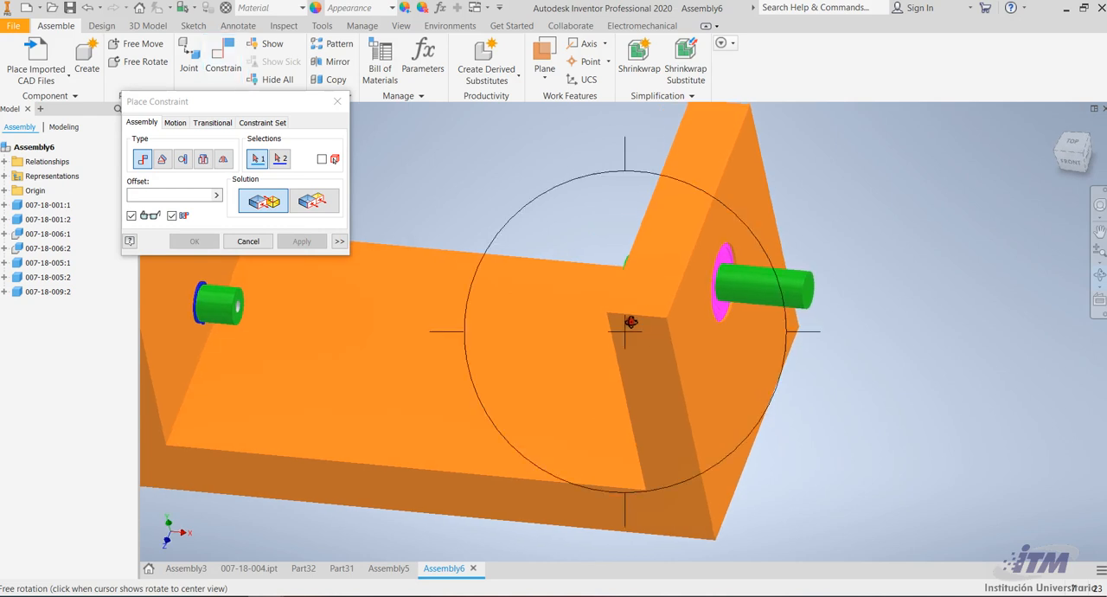
click(244, 241)
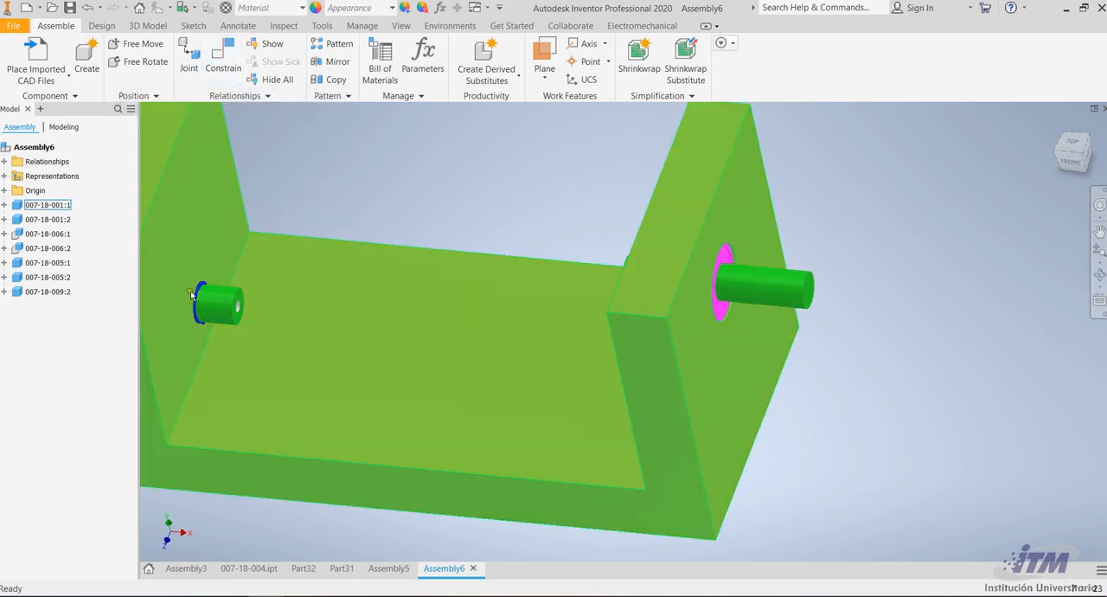
key(ctrl+c)
key(ctrl+v)
scroll(173, 279, up, 3)
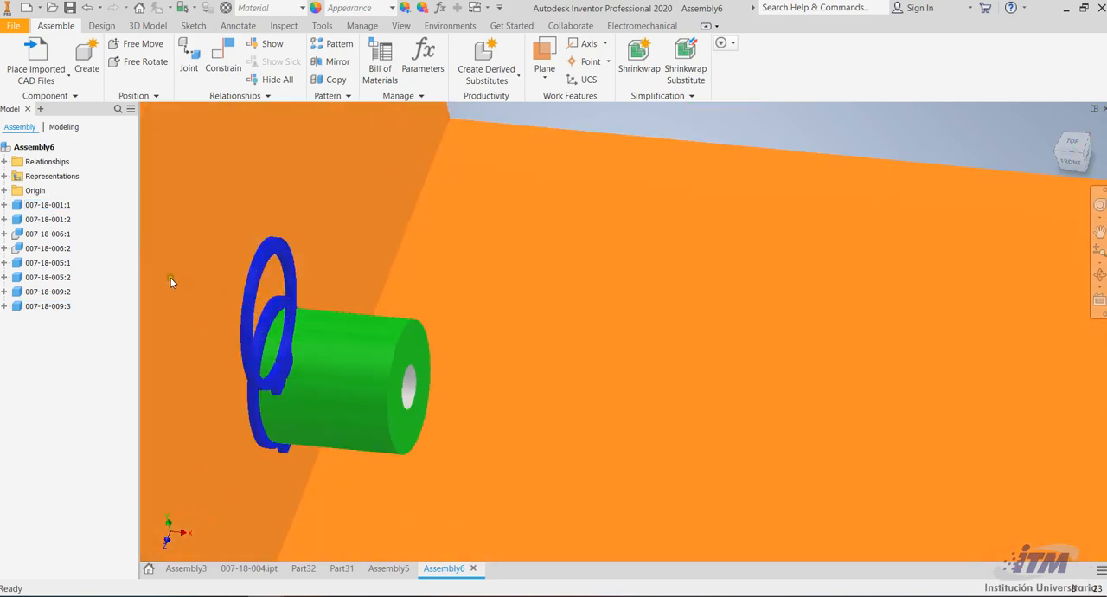
Mate the copied ring's flat face to the inner face of the opposite upright wall with offset 0
scroll(311, 273, up, 3)
key(c)
click(292, 278)
scroll(286, 279, down, 3)
scroll(288, 281, down, 3)
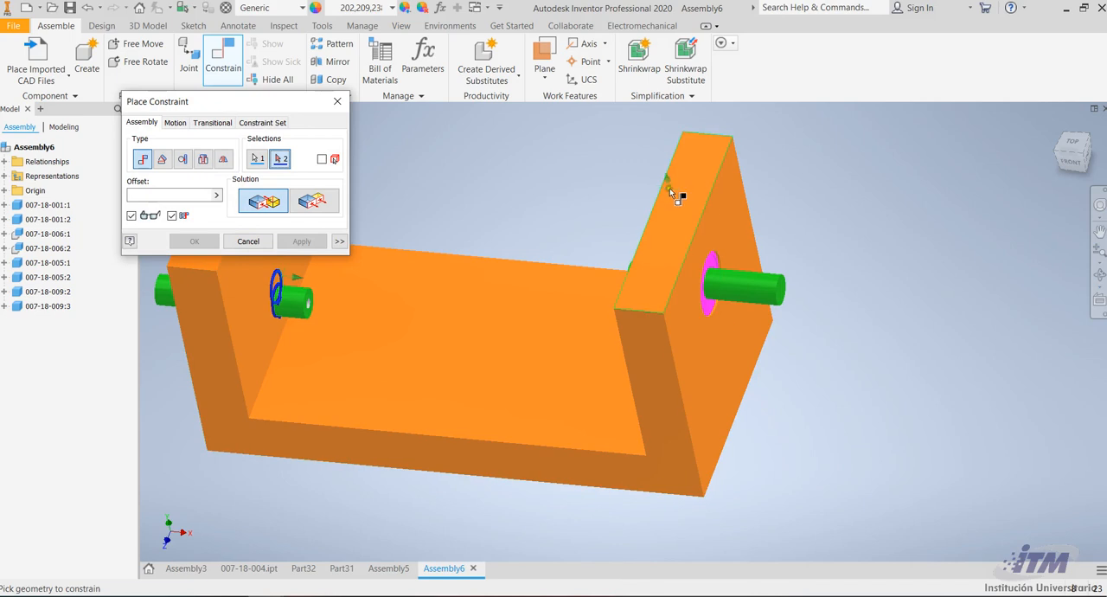
click(1086, 273)
drag(653, 289, 727, 297)
click(726, 296)
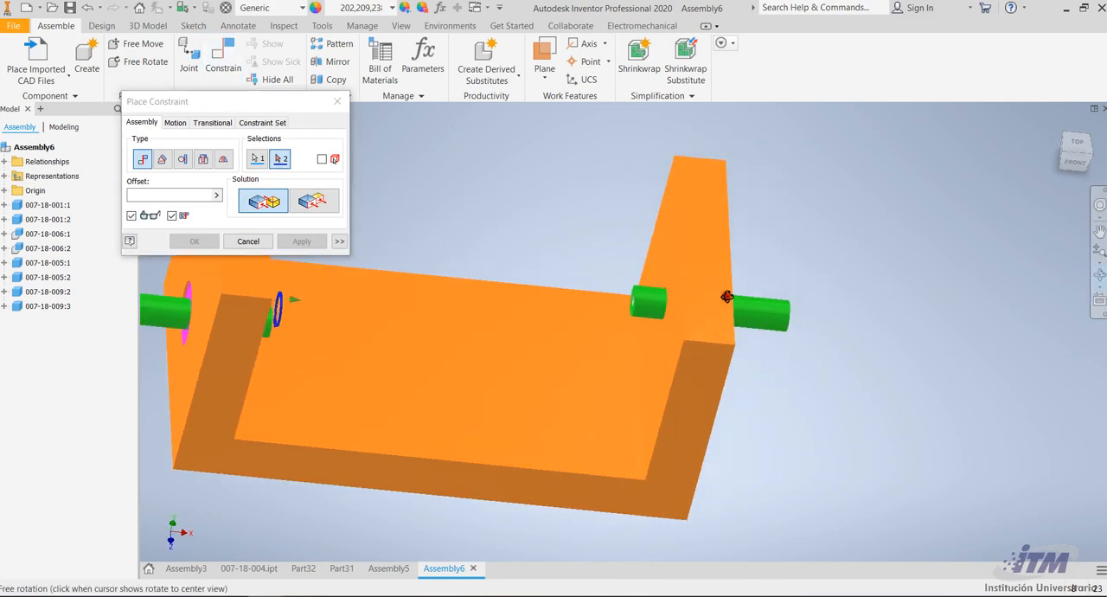
key(Escape)
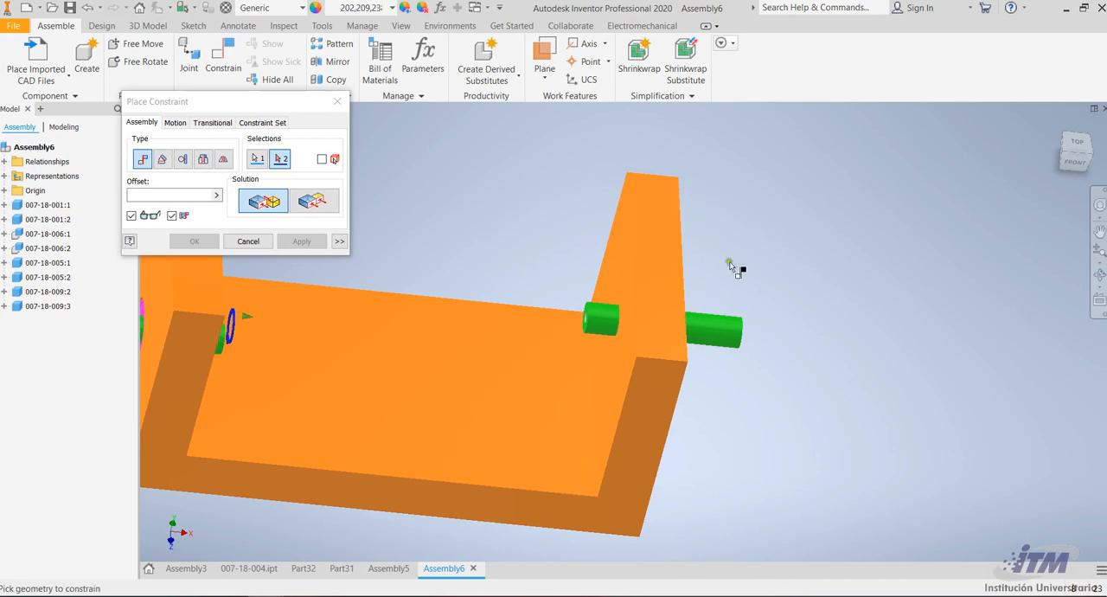
click(605, 276)
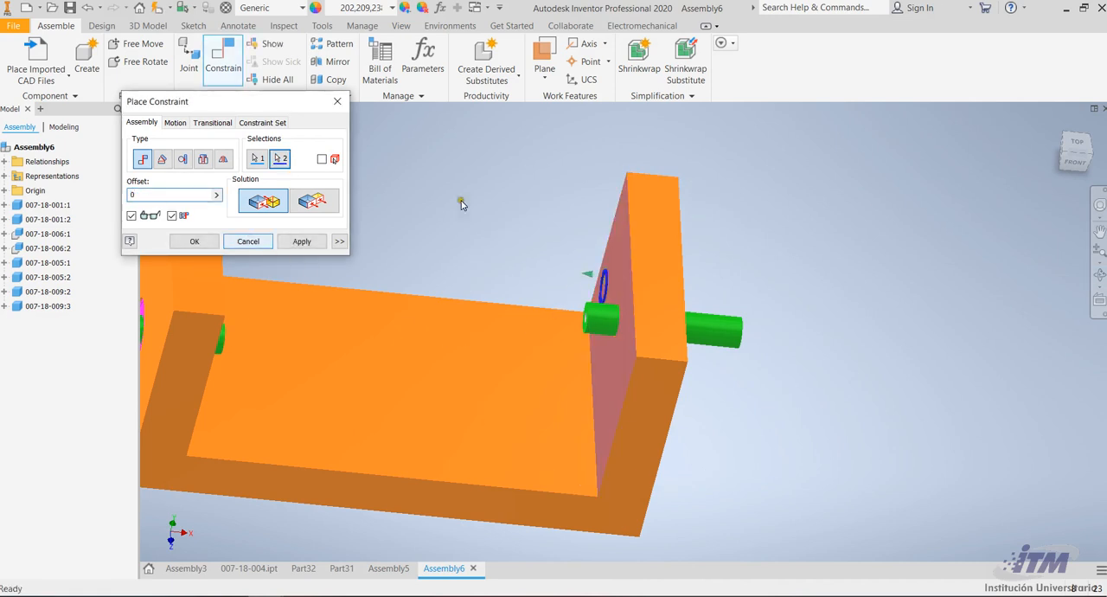
click(301, 241)
Mate the copied ring's axis to the axis of the pin through that wall with offset 0, seating it in the groove
scroll(593, 291, up, 5)
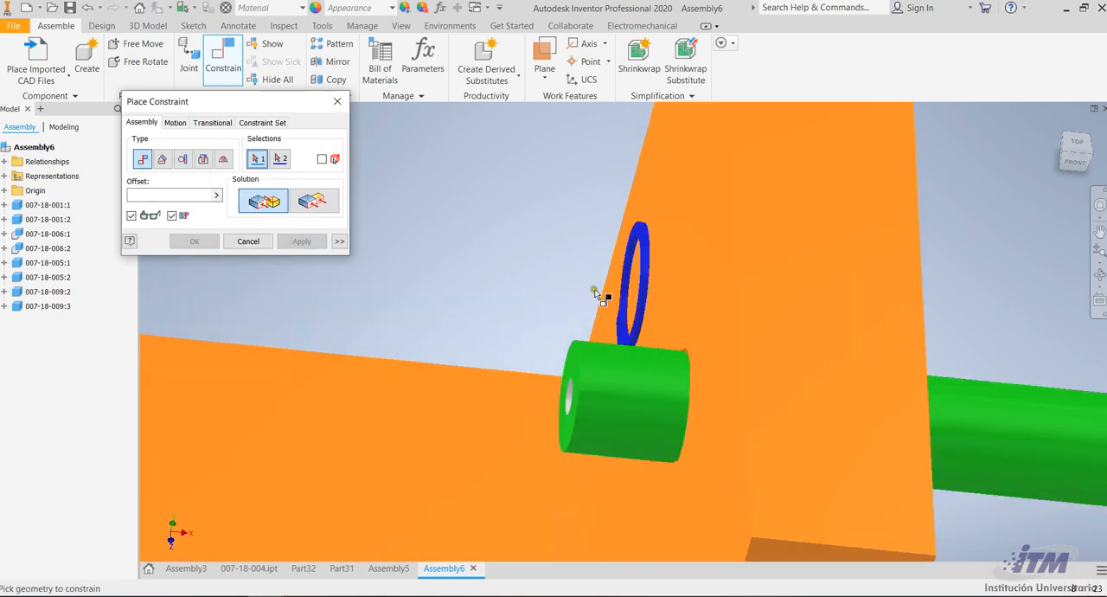
click(663, 221)
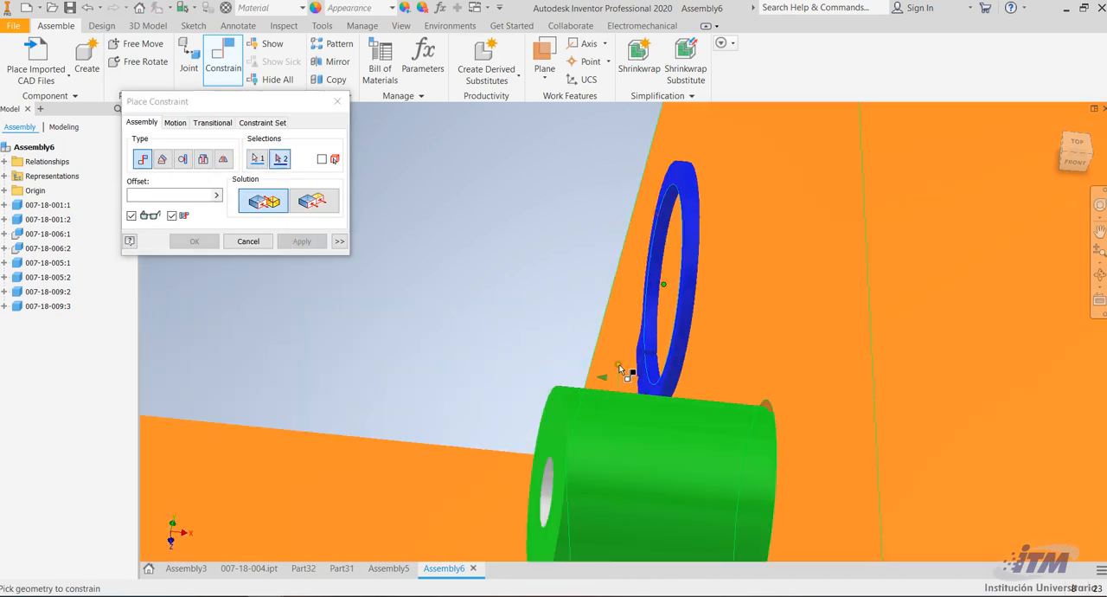
scroll(651, 280, down, 3)
scroll(716, 352, up, 3)
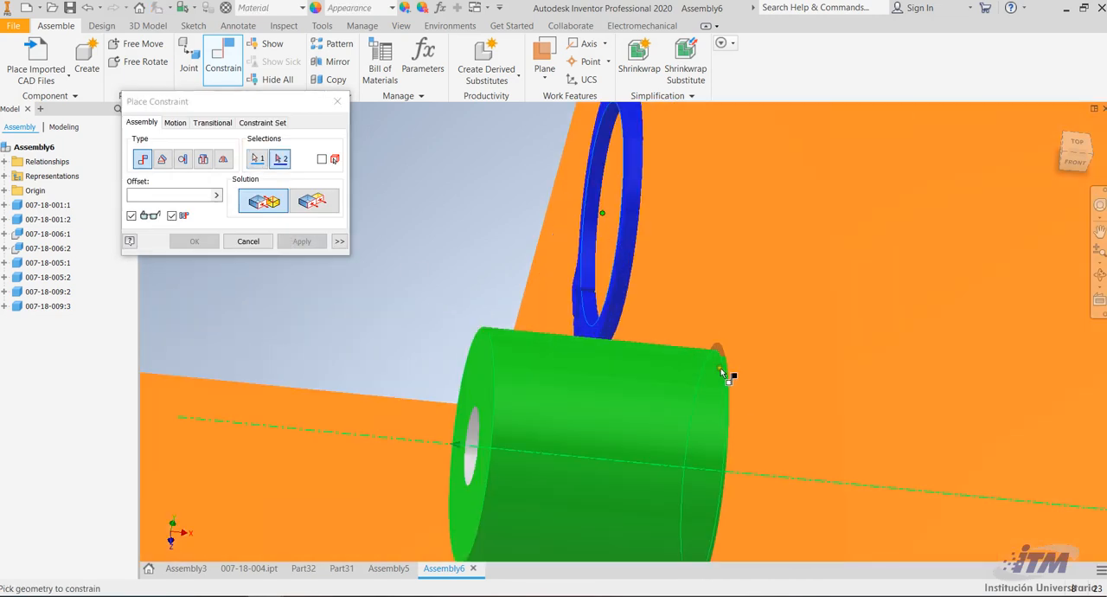
click(477, 466)
scroll(697, 248, down, 5)
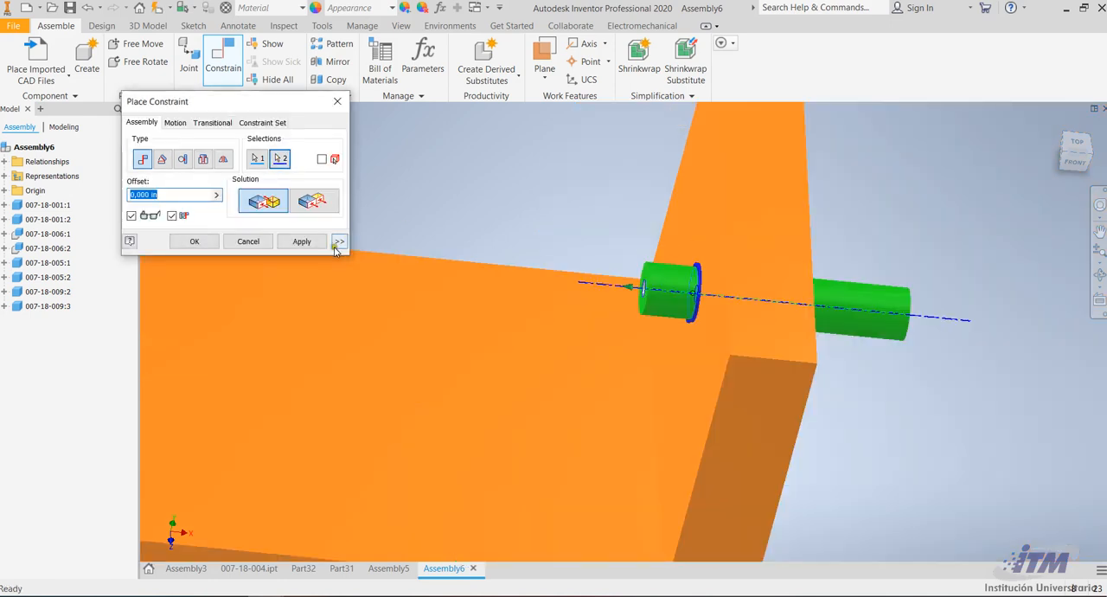
click(302, 241)
scroll(833, 248, down, 6)
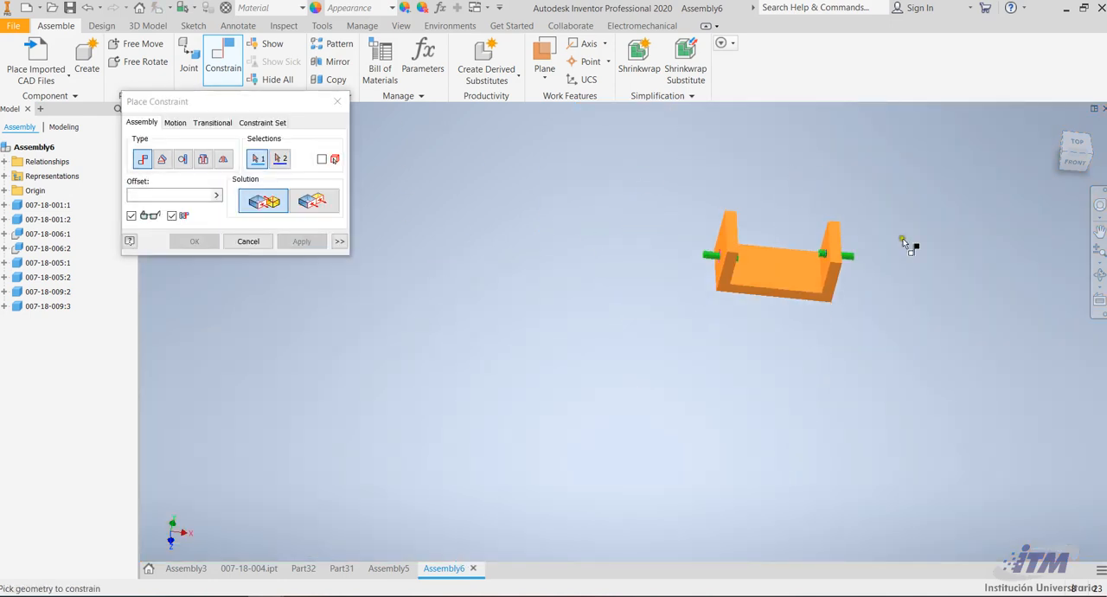
scroll(978, 237, up, 4)
scroll(897, 282, down, 2)
scroll(506, 277, down, 1)
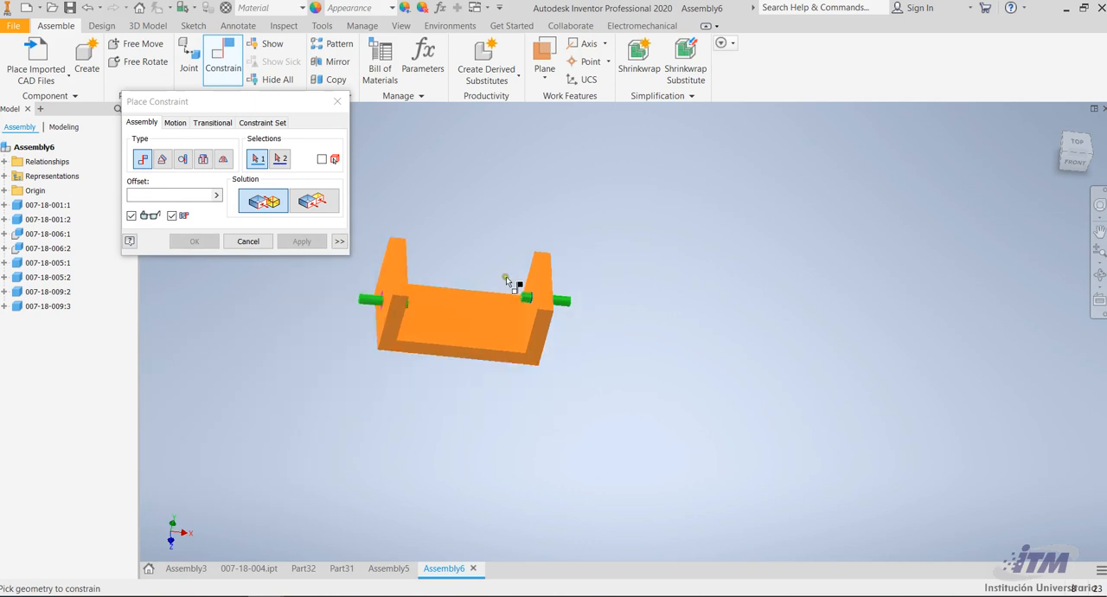
Import the screw 007-18-008.SLDPRT as a converted model and place one over the bracket's base
click(36, 53)
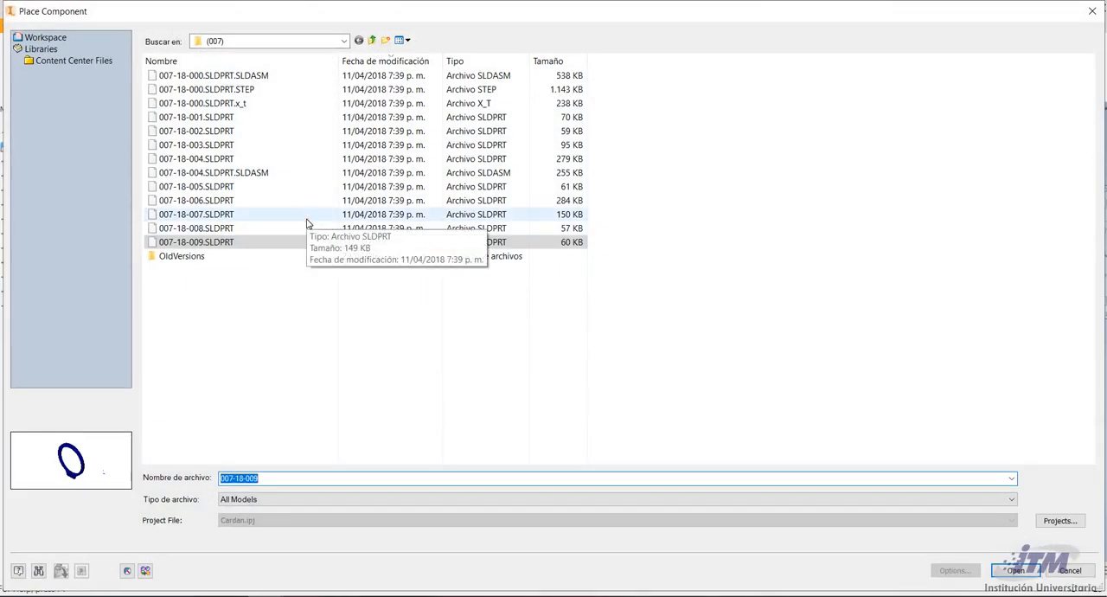
click(255, 227)
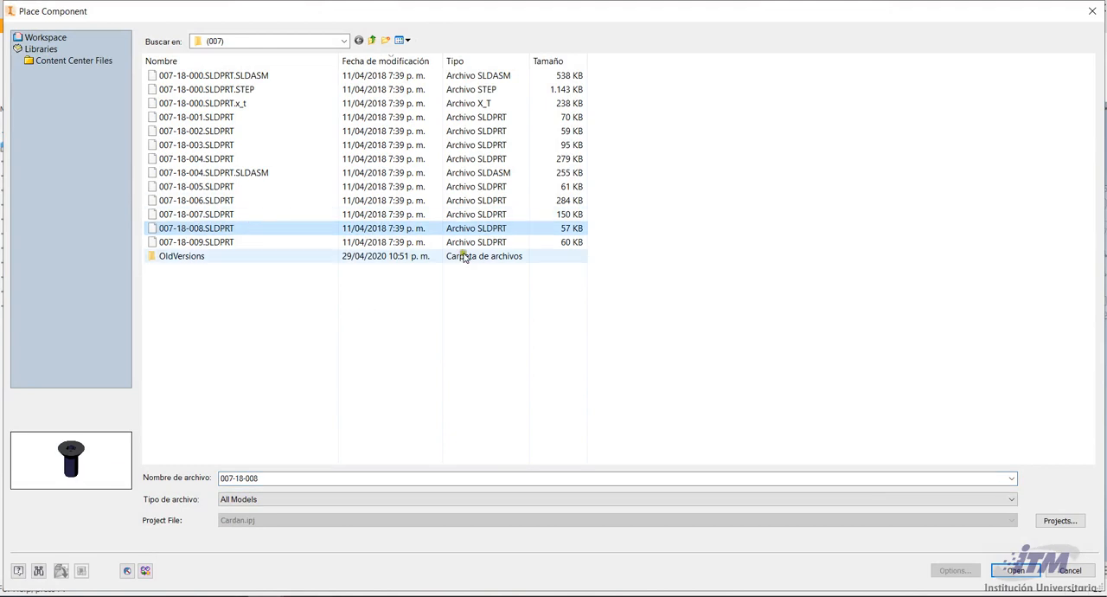
click(1012, 570)
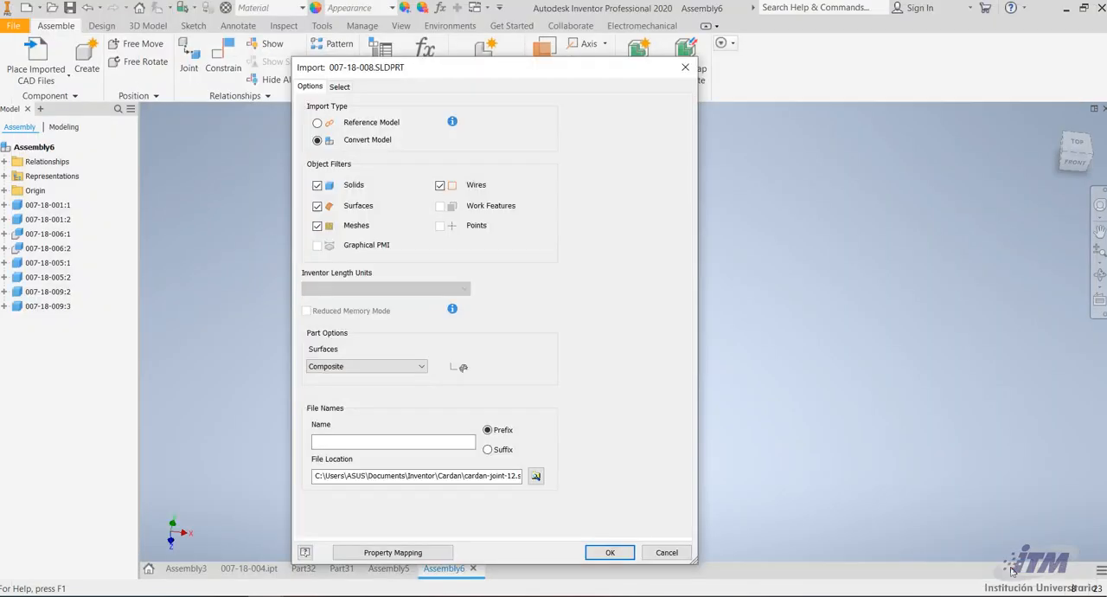
click(612, 552)
scroll(485, 301, down, 5)
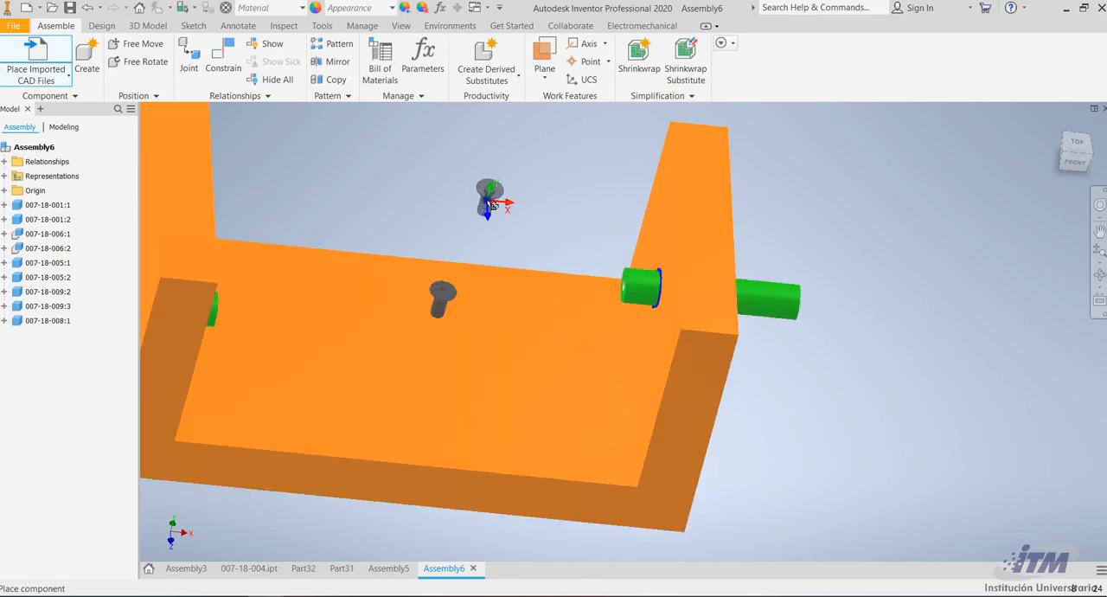
Place further screw copies, rotating 90° about Z before each, to get two horizontal screws facing opposite directions, and end the placement
right_click(508, 185)
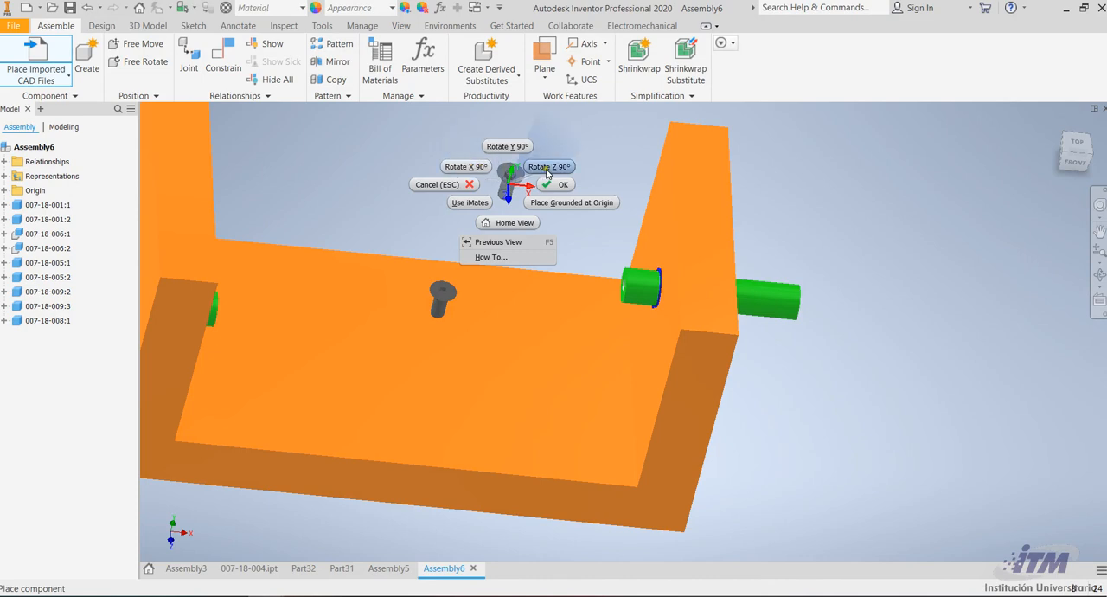
click(549, 166)
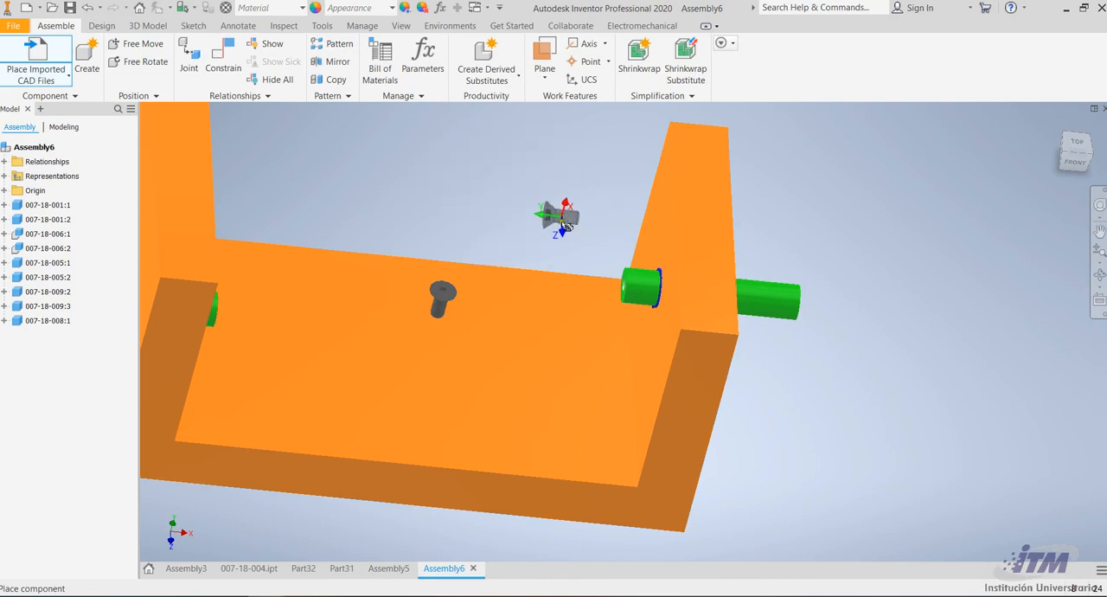
click(553, 219)
right_click(425, 198)
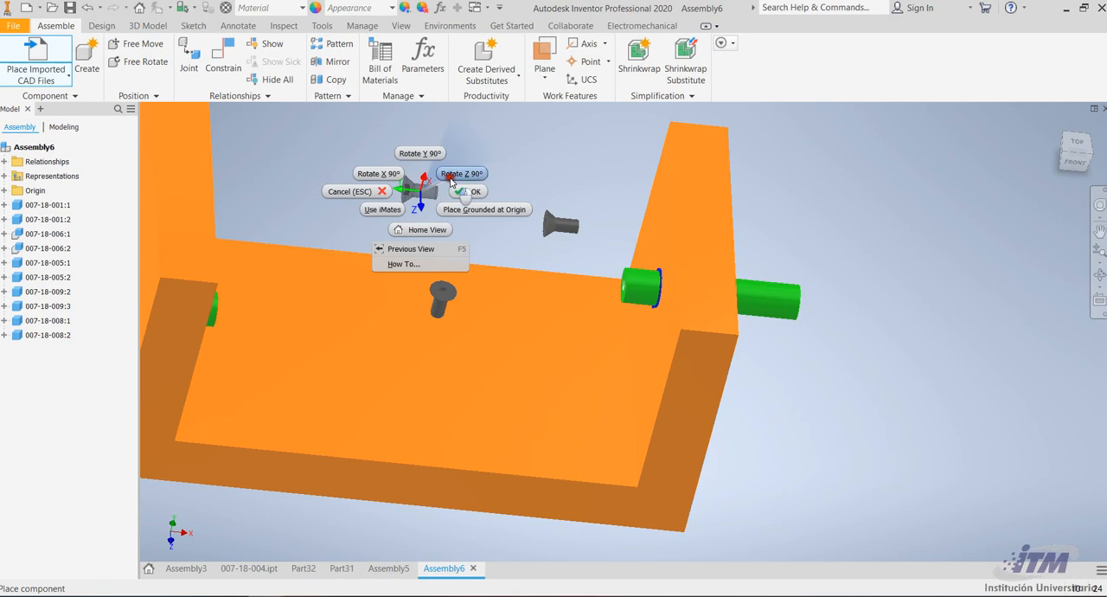
click(449, 178)
right_click(449, 177)
click(474, 166)
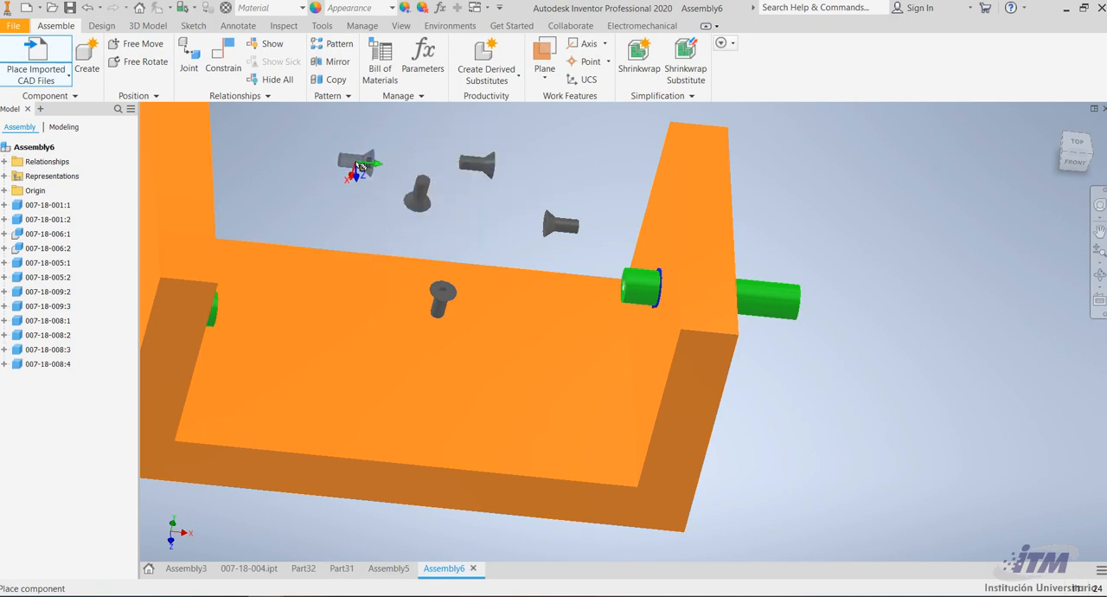
key(Escape)
Delete the two vertical screws, keeping the two horizontal ones
click(419, 204)
key(Delete)
click(437, 301)
double_click(437, 301)
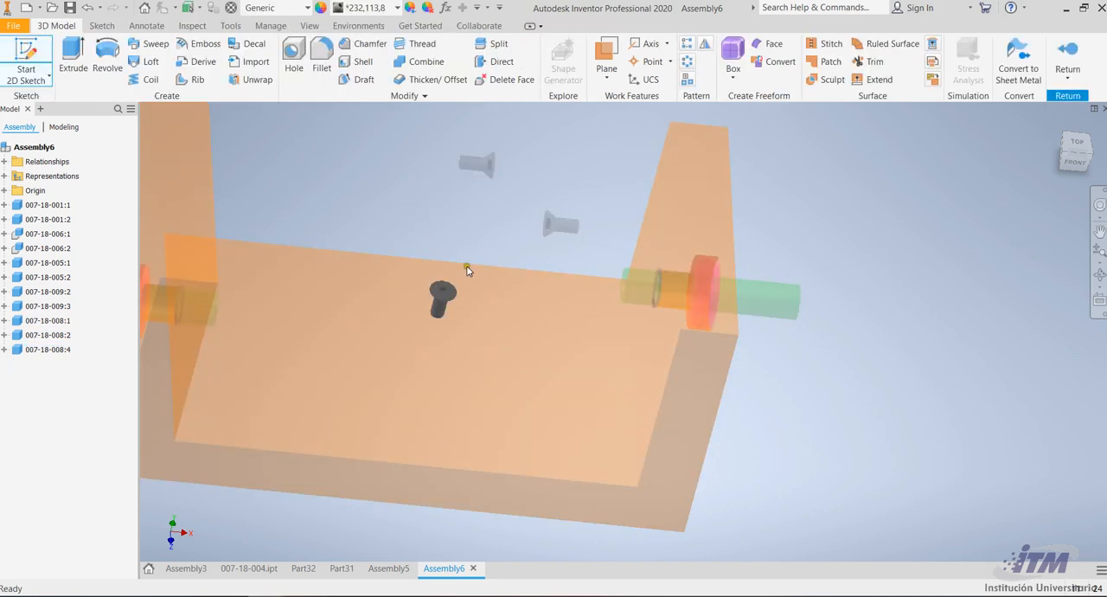
click(1072, 60)
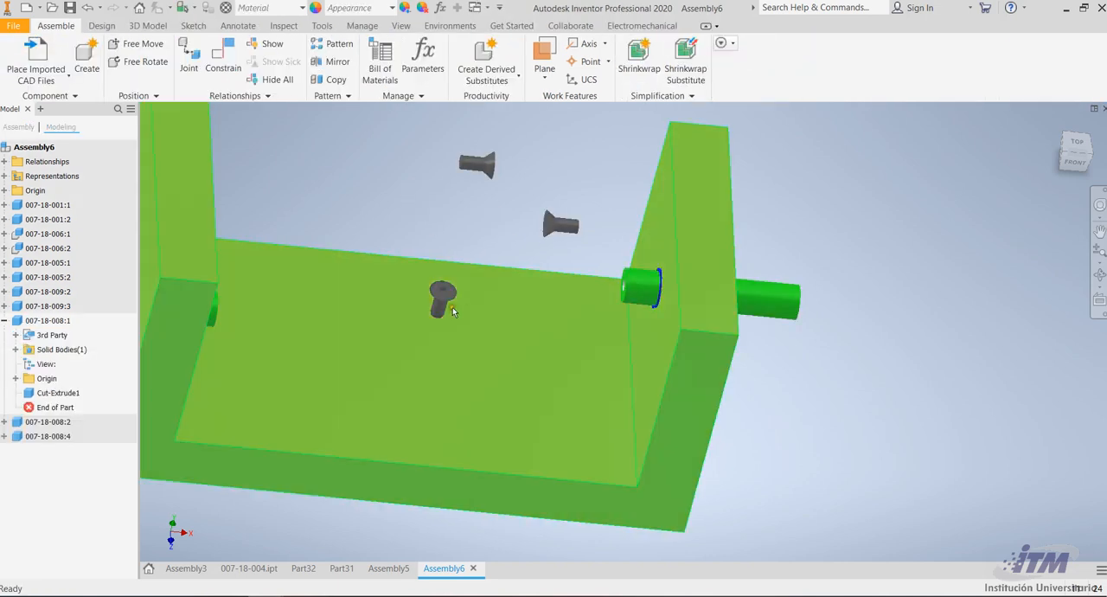
click(440, 303)
key(Delete)
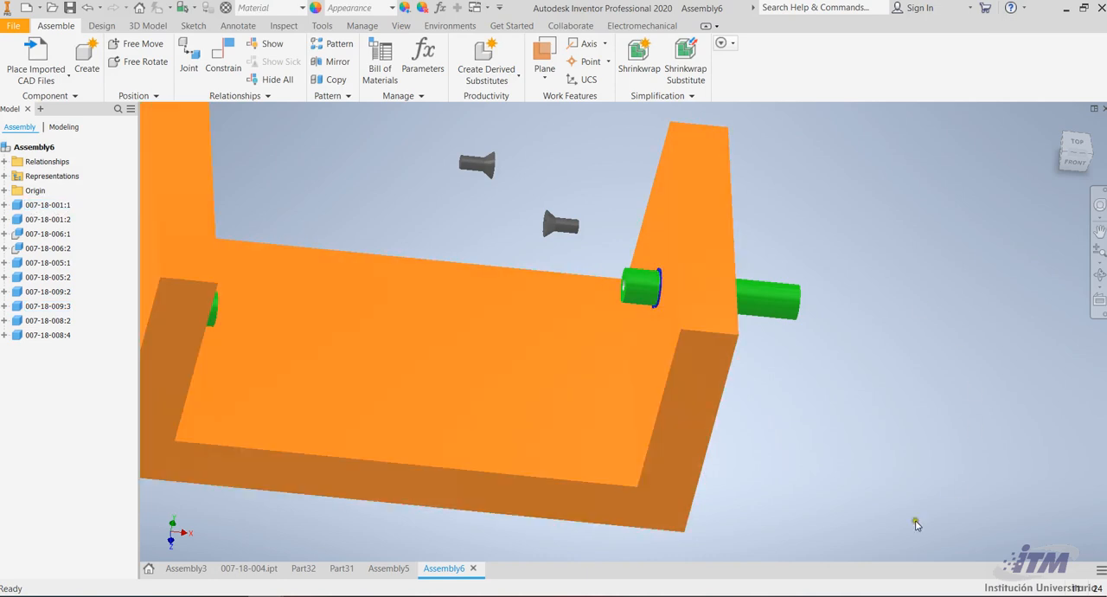
Mate the shank end face of the screw nearest the ringed pin to that pin's inner end face with offset -0,276 in
scroll(570, 223, up, 5)
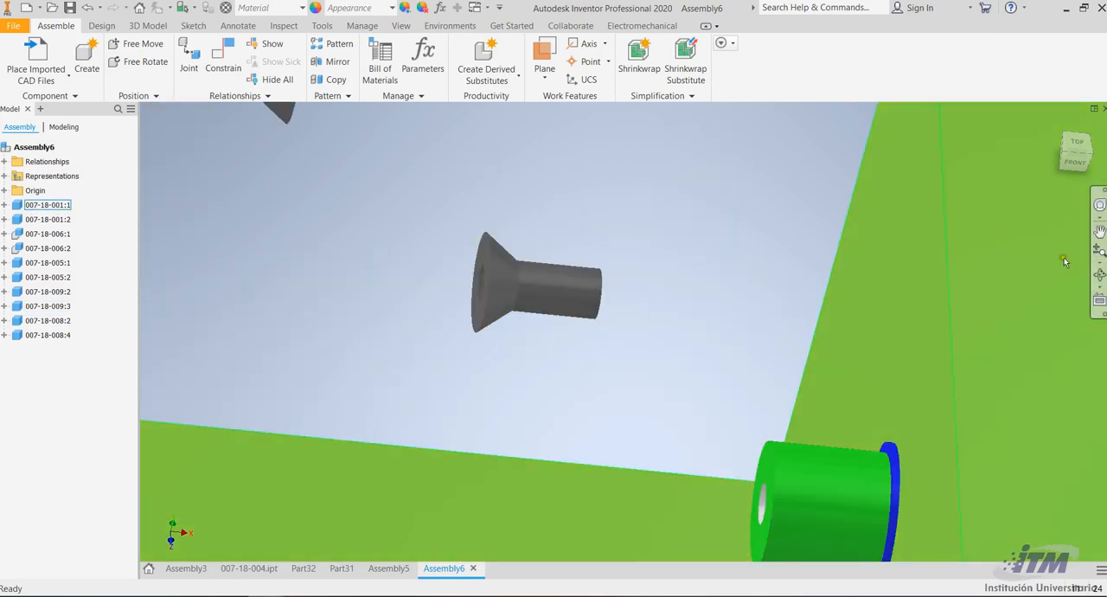
click(1099, 274)
drag(710, 270, 611, 289)
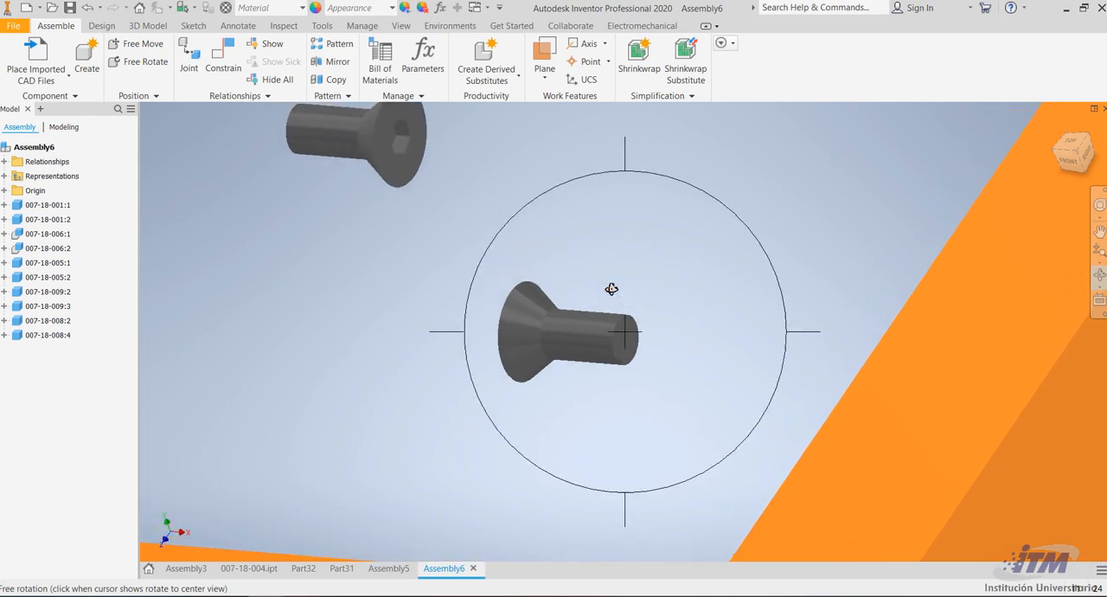
key(Escape)
click(617, 349)
key(Escape)
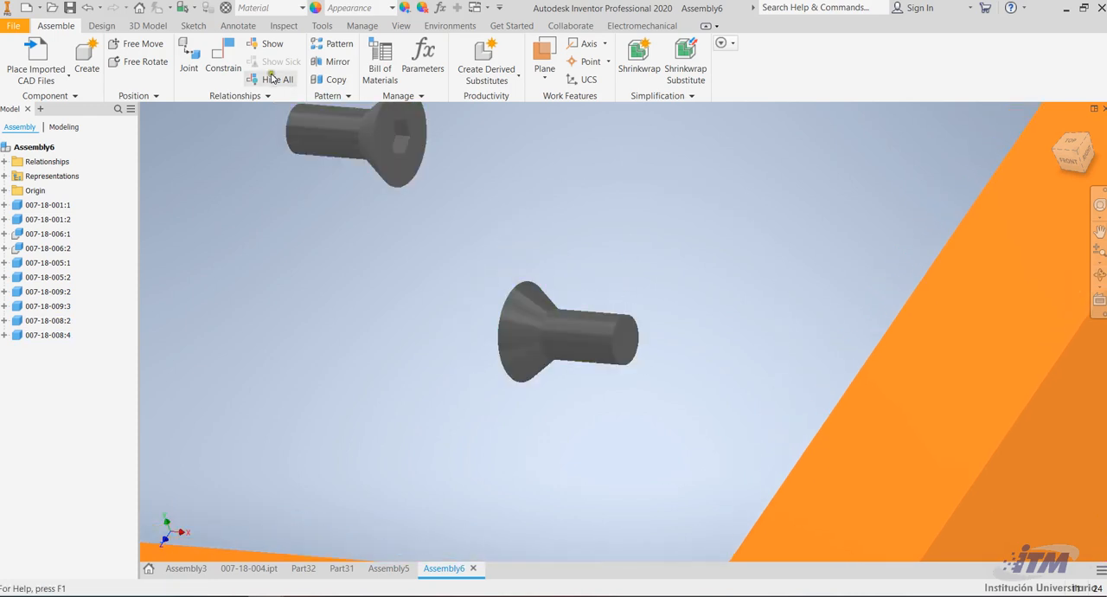
click(223, 57)
click(631, 333)
scroll(631, 334, down, 5)
click(1096, 276)
drag(648, 323, 737, 328)
key(Escape)
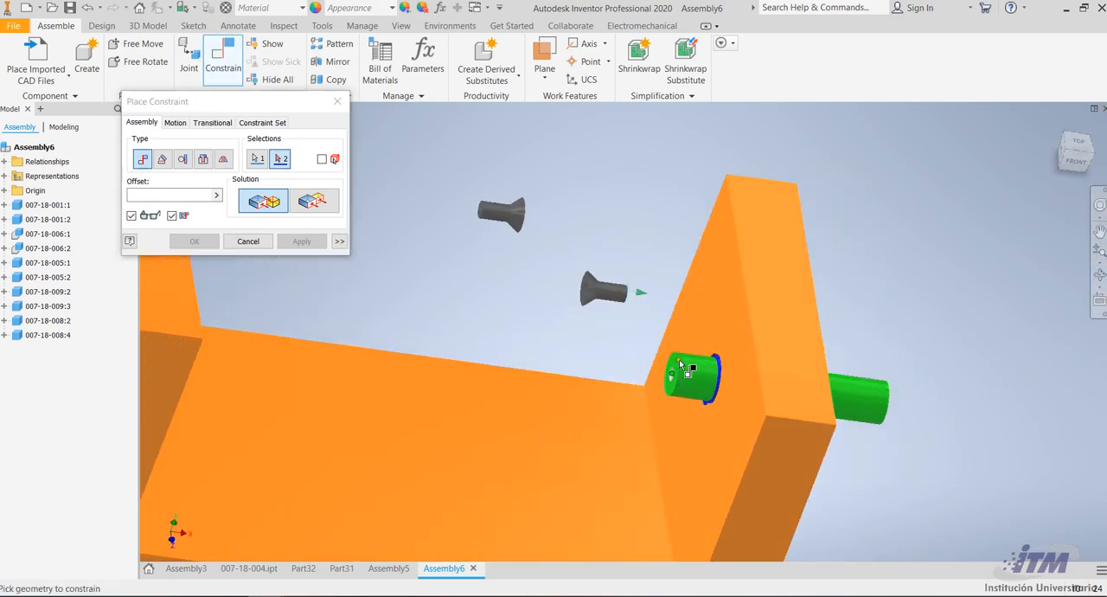
scroll(674, 363, up, 3)
click(670, 360)
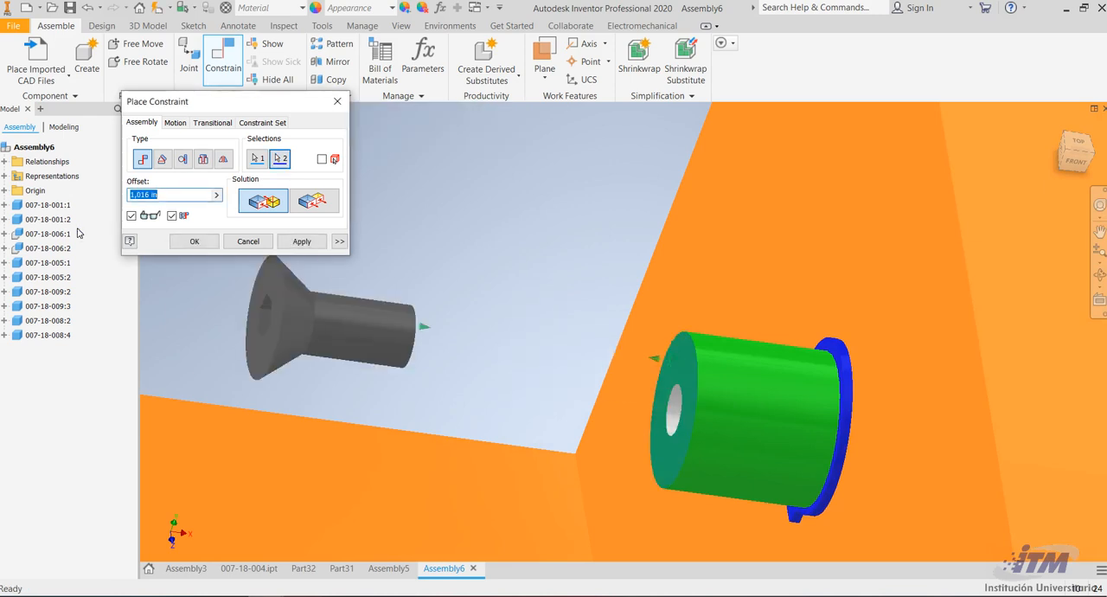
text(-0,276)
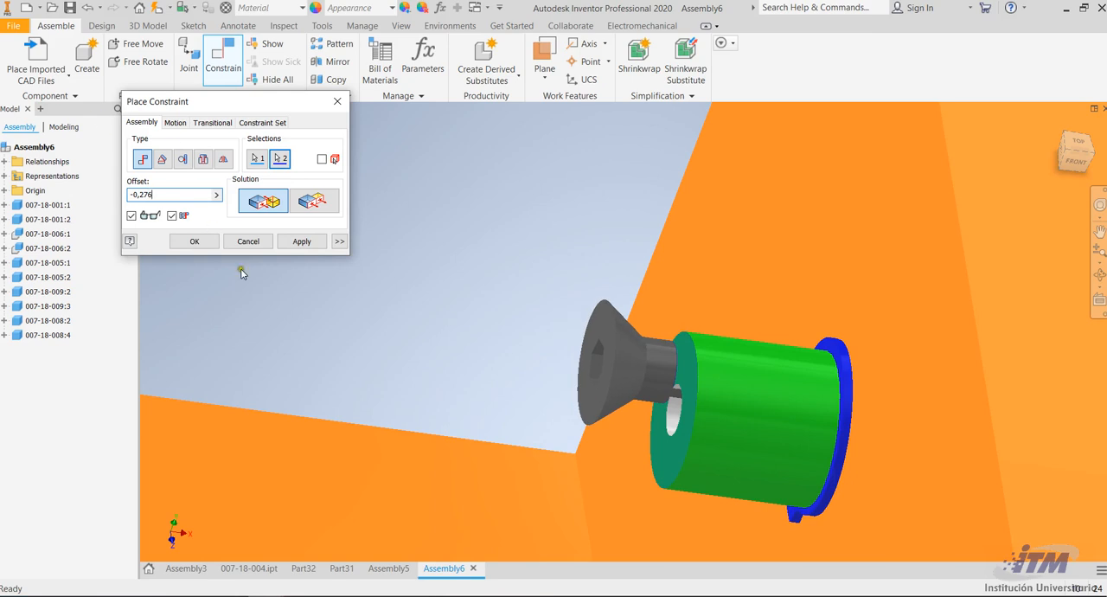
click(299, 241)
Mate the same screw's axis to the pin's axis with offset 0, centring it in the pin's hole
click(687, 393)
click(701, 462)
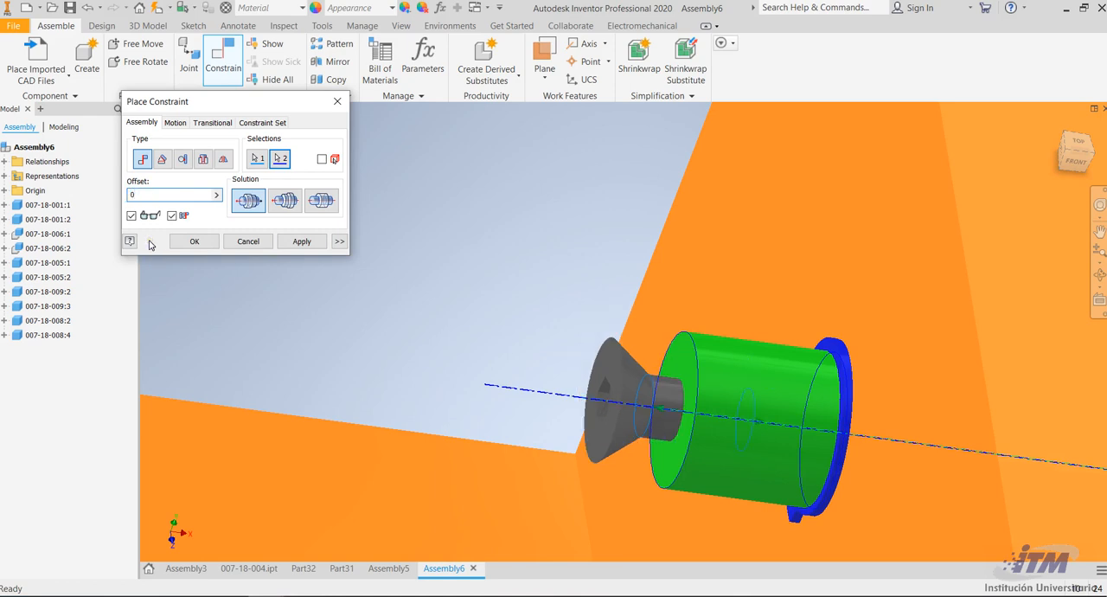
click(302, 241)
Mate the remaining screw's shank end face to the inner end face of the opposite wall's pin with offset 0,276 in
scroll(726, 372, down, 3)
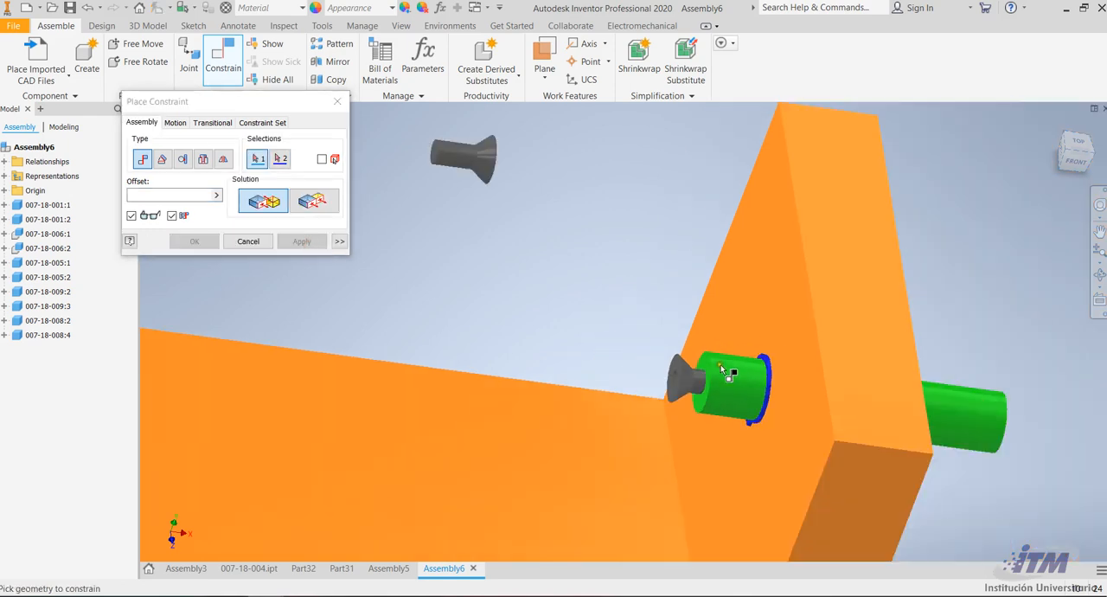
scroll(713, 365, down, 4)
scroll(575, 281, up, 3)
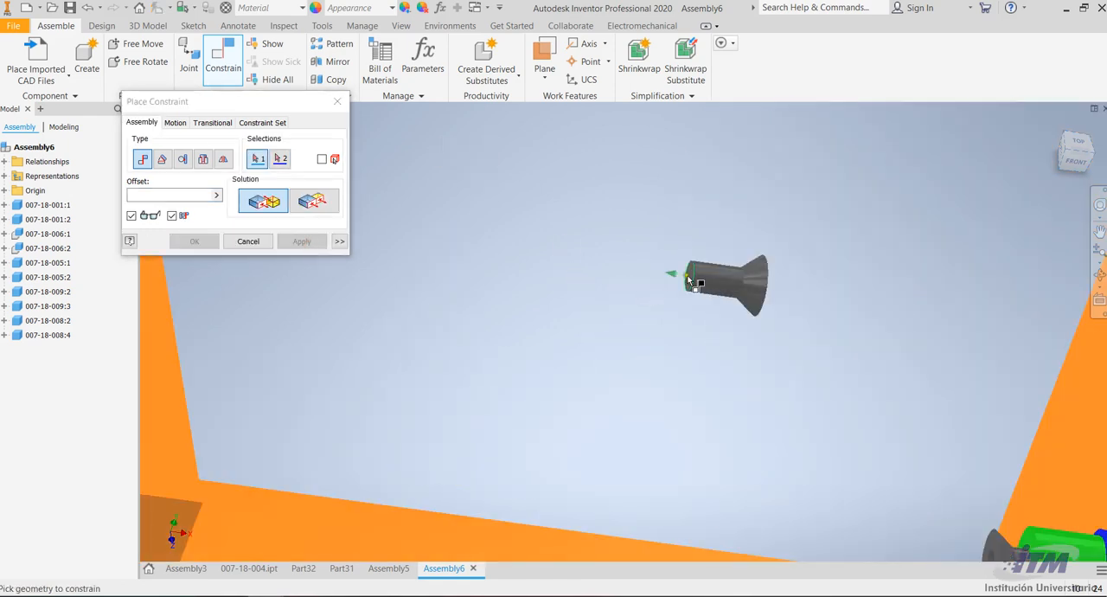
scroll(689, 278, up, 5)
click(702, 269)
scroll(702, 268, down, 4)
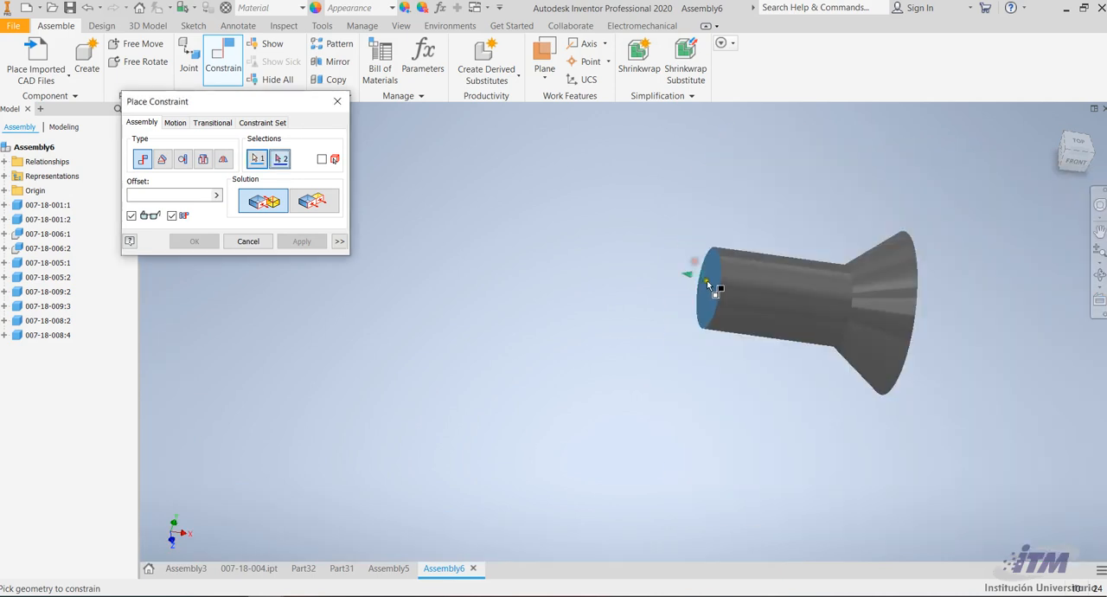
shift+middle_drag(605, 321, 543, 278)
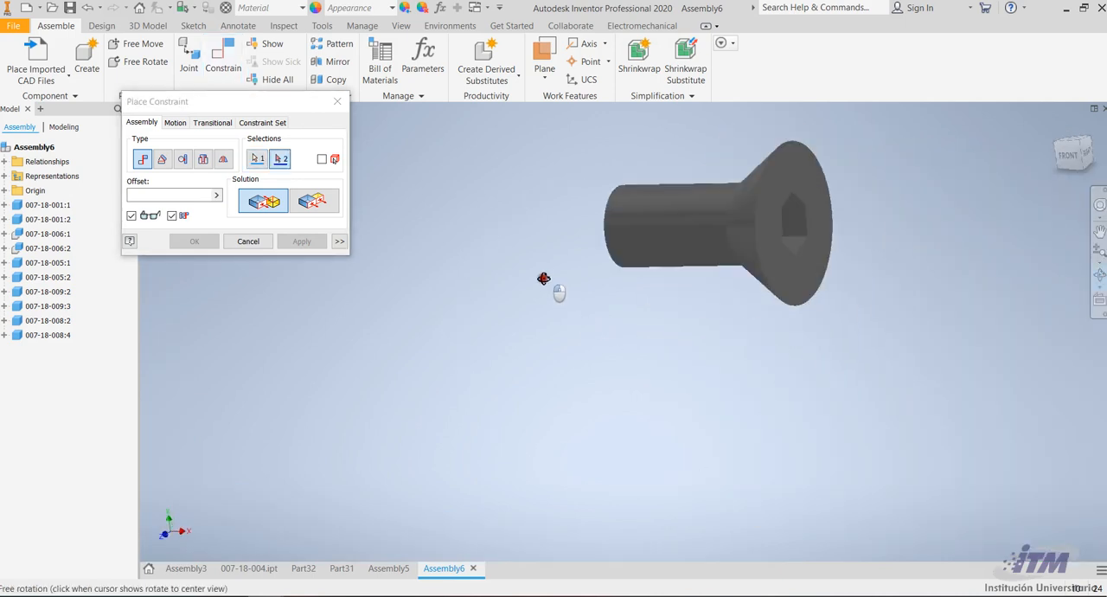
scroll(598, 370, down, 4)
shift+middle_drag(599, 370, 609, 393)
drag(610, 392, 625, 373)
scroll(634, 241, down, 4)
scroll(585, 337, up, 5)
click(426, 380)
drag(162, 194, 58, 206)
key(0)
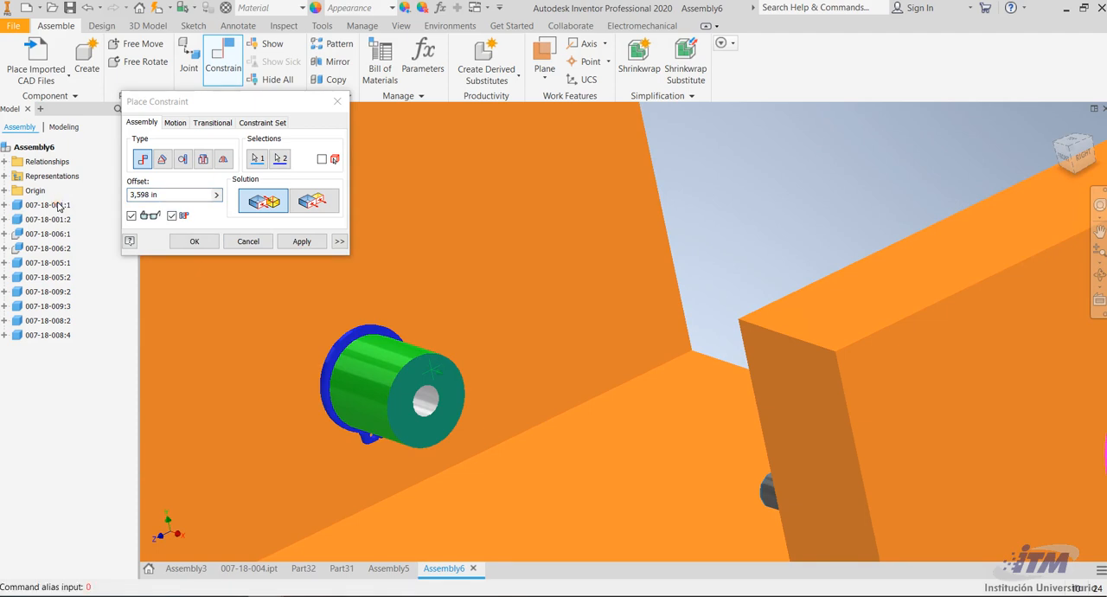
drag(171, 197, 31, 194)
drag(132, 193, 116, 196)
text(0,276)
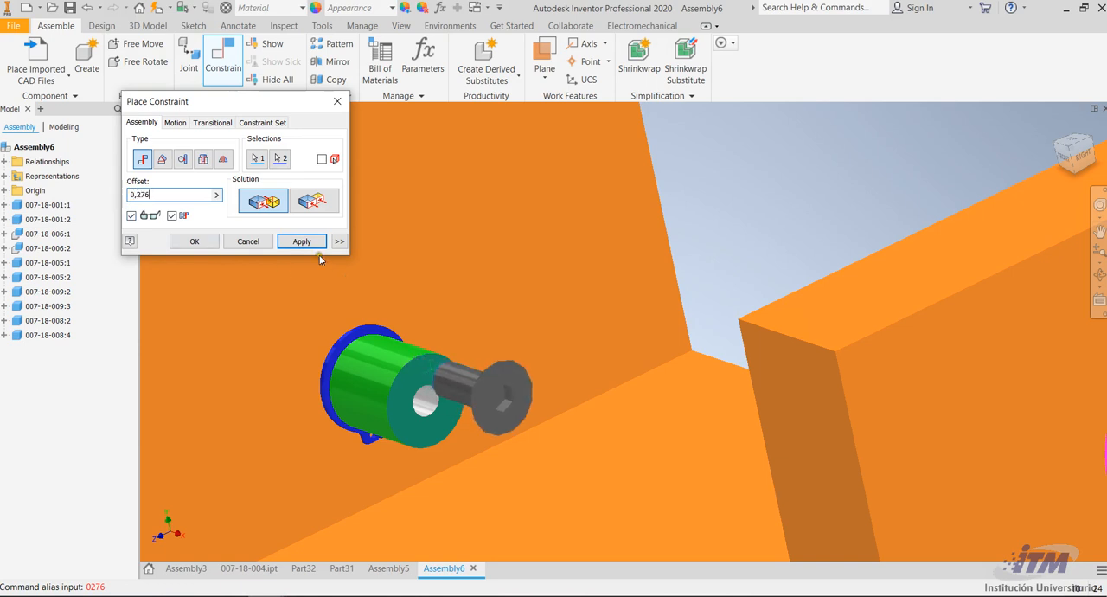
click(303, 243)
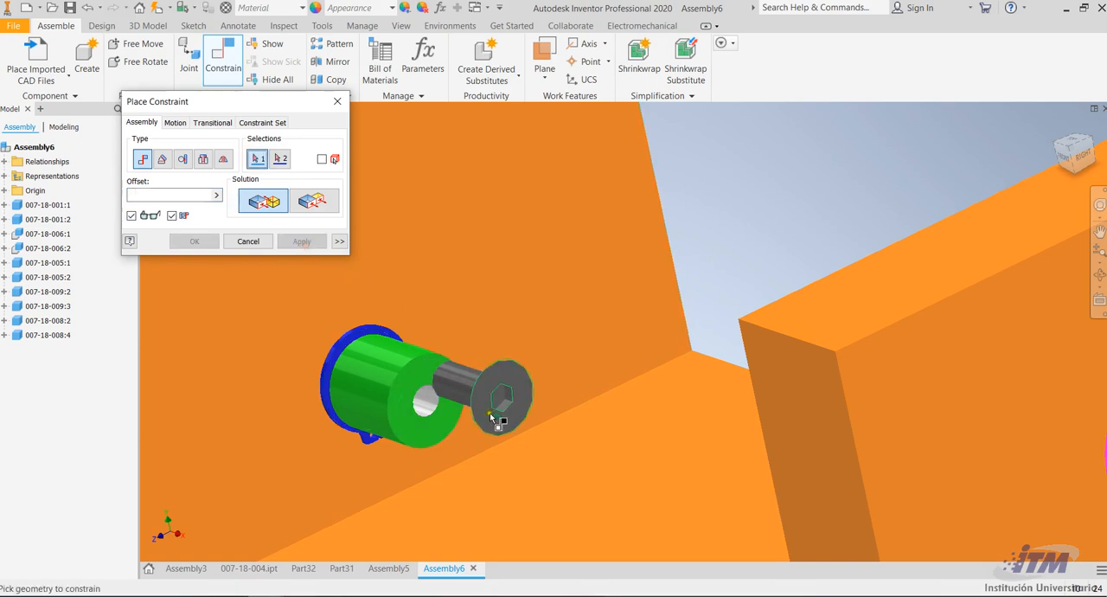
Mate the second screw's axis to its pin's axis with offset 0, centring it on the pin's hole
click(437, 383)
click(391, 377)
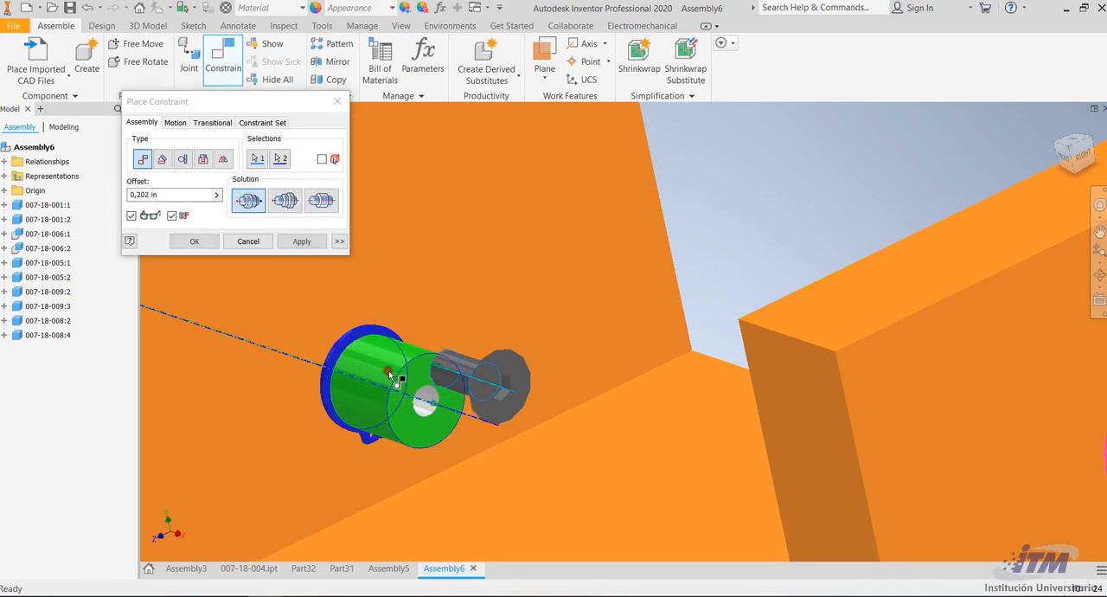
click(145, 194)
text(0)
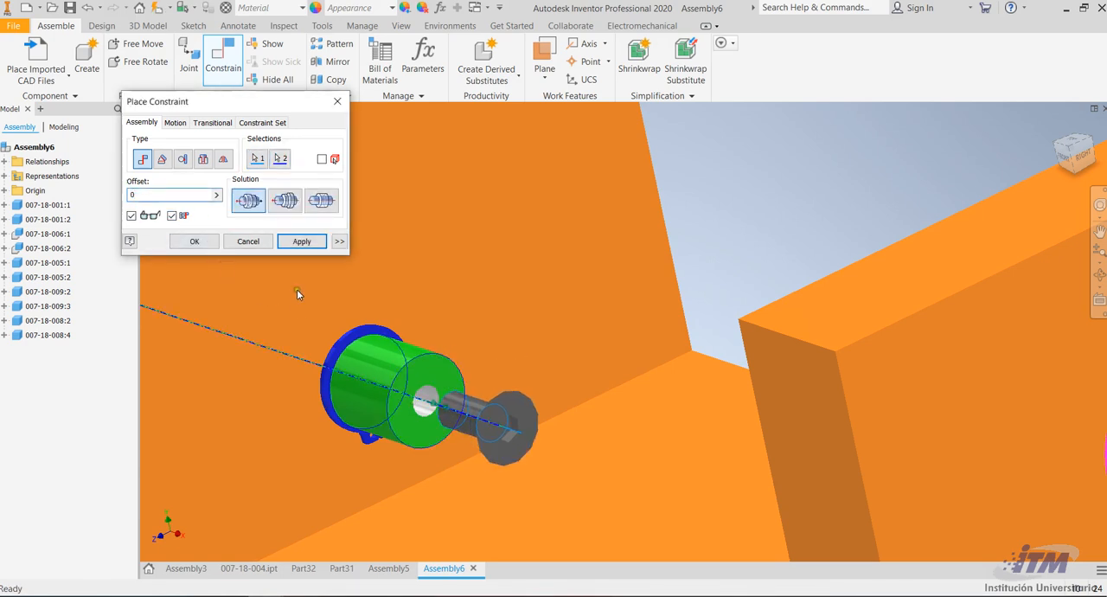
click(301, 240)
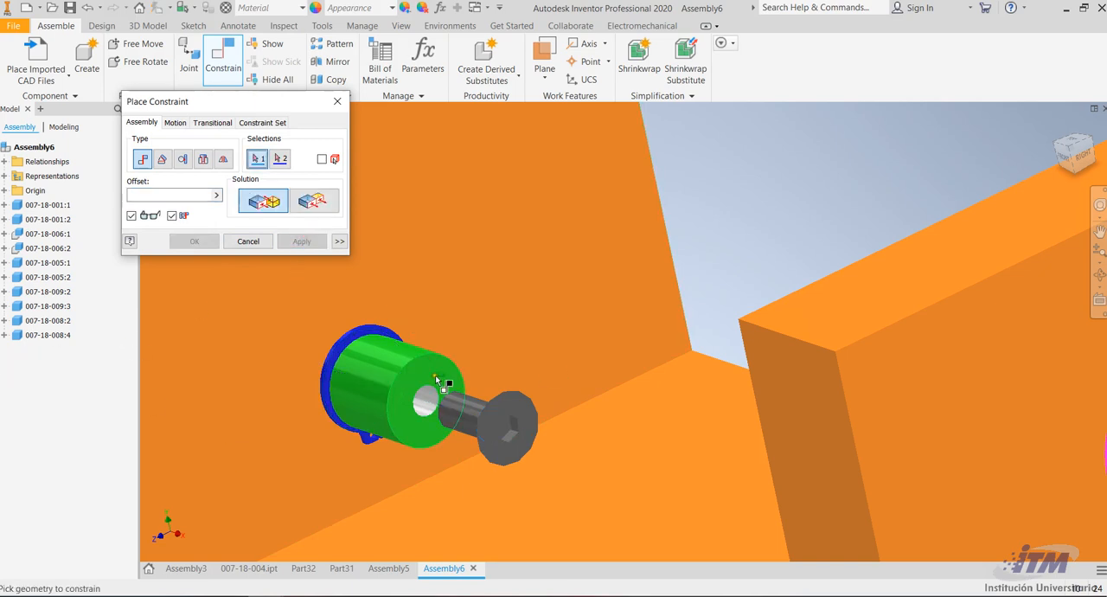
Try to mate the second screw's shank end face to the pin's inner end face again with offset -0,276 in
click(454, 403)
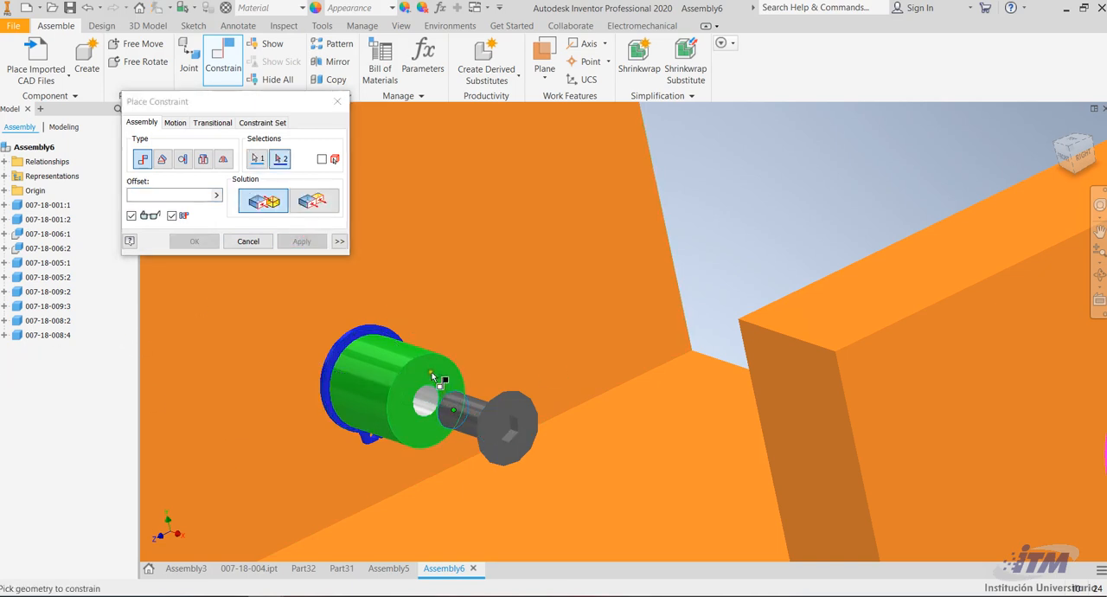
click(432, 373)
text(-0,276)
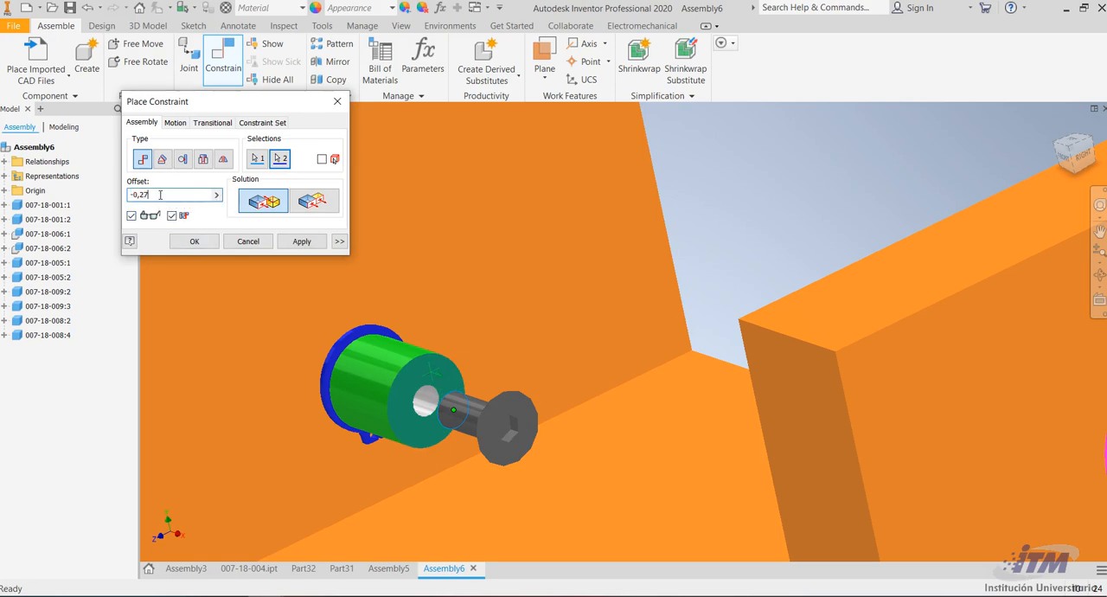
click(300, 241)
click(732, 138)
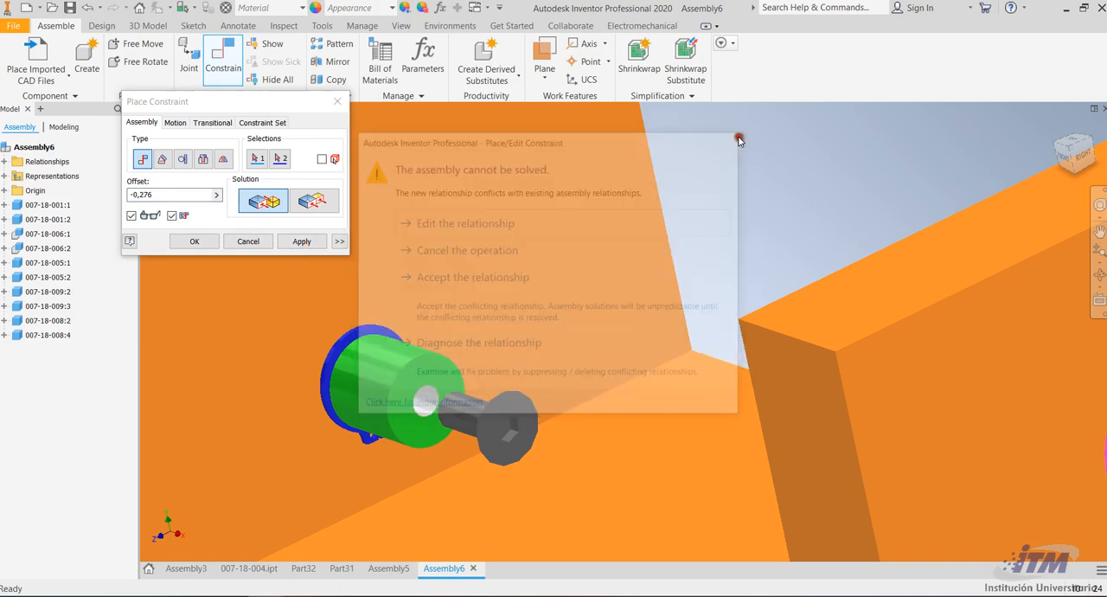
click(338, 102)
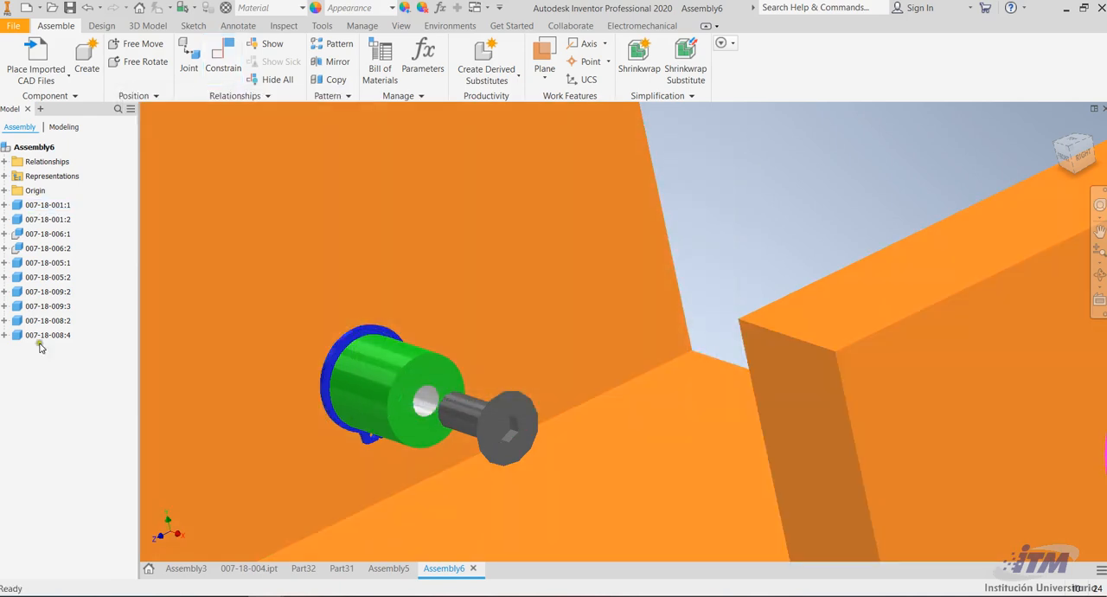
Set the offset of the existing face mate on screw 007-18-008:4 to -0,276 in
click(5, 335)
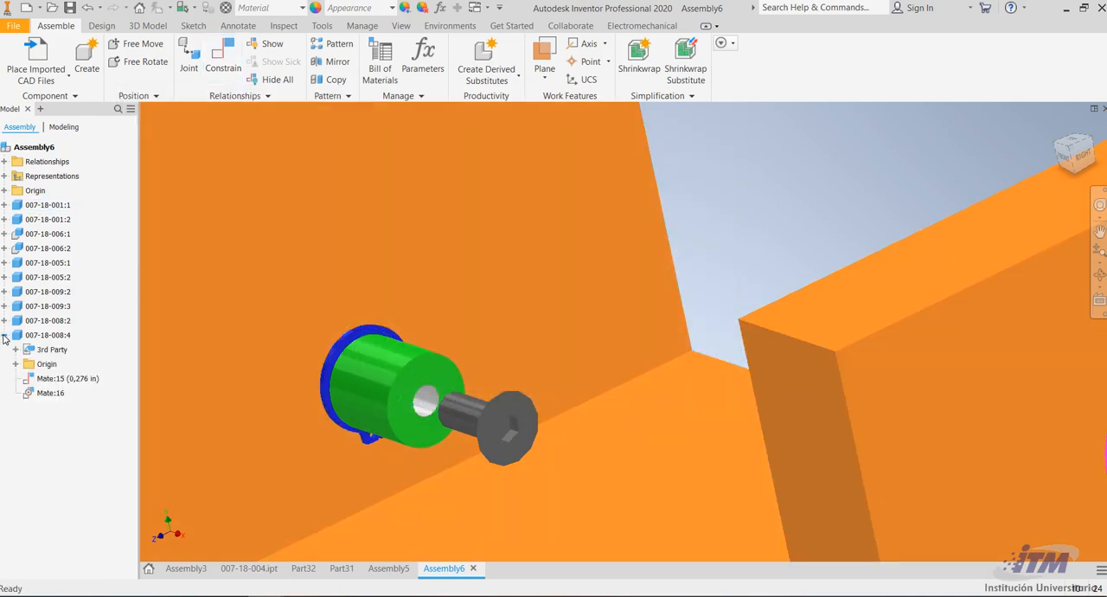
double_click(60, 378)
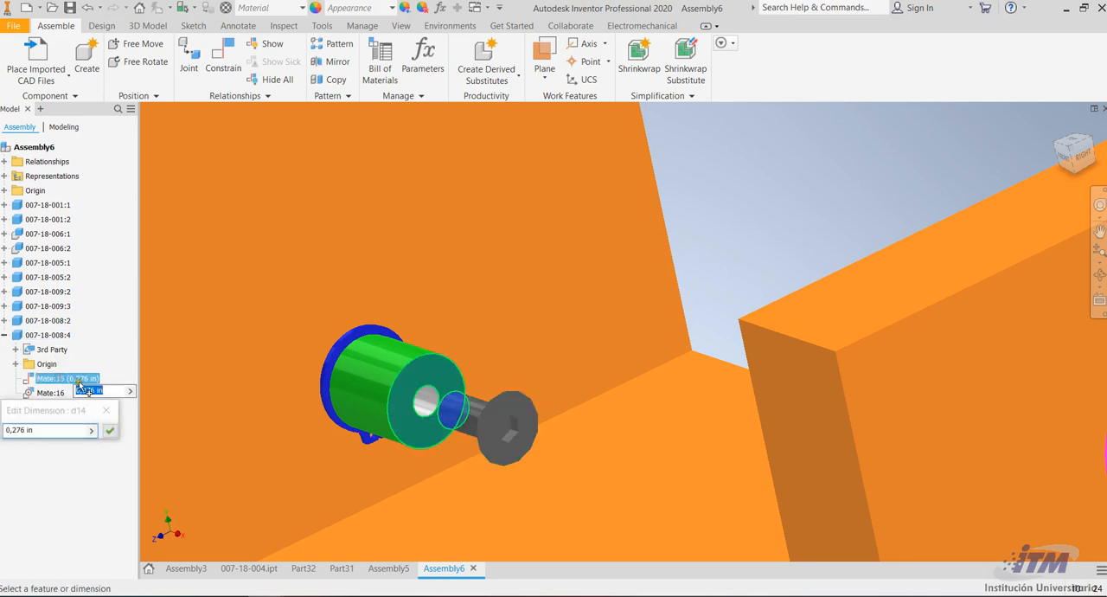
double_click(6, 430)
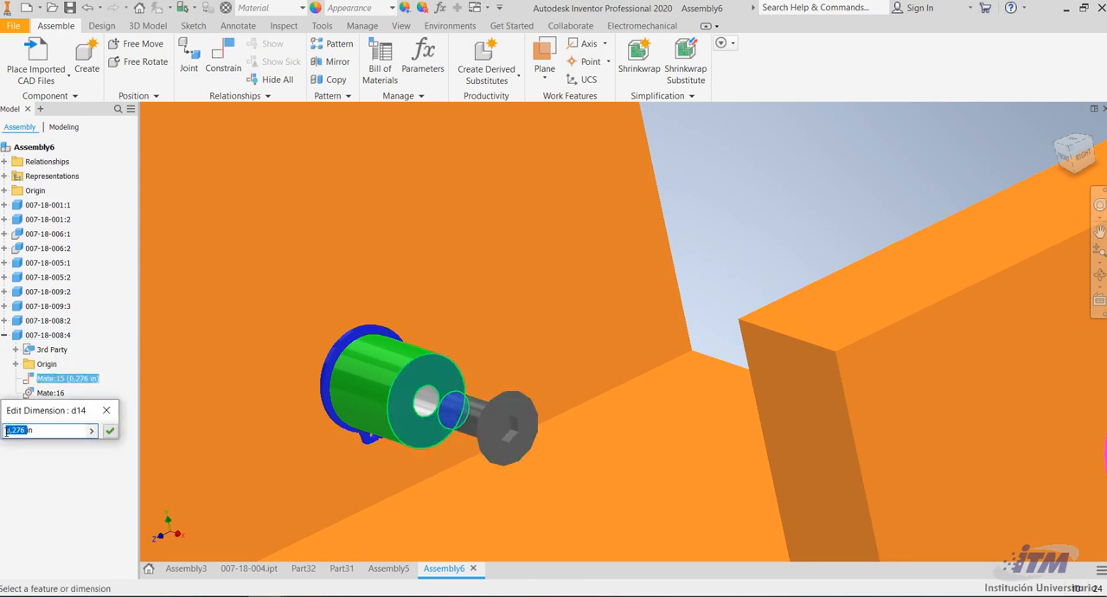
click(109, 430)
Examine the previews of the part files in the (007) folder to identify the next component to place
scroll(506, 375, up, 6)
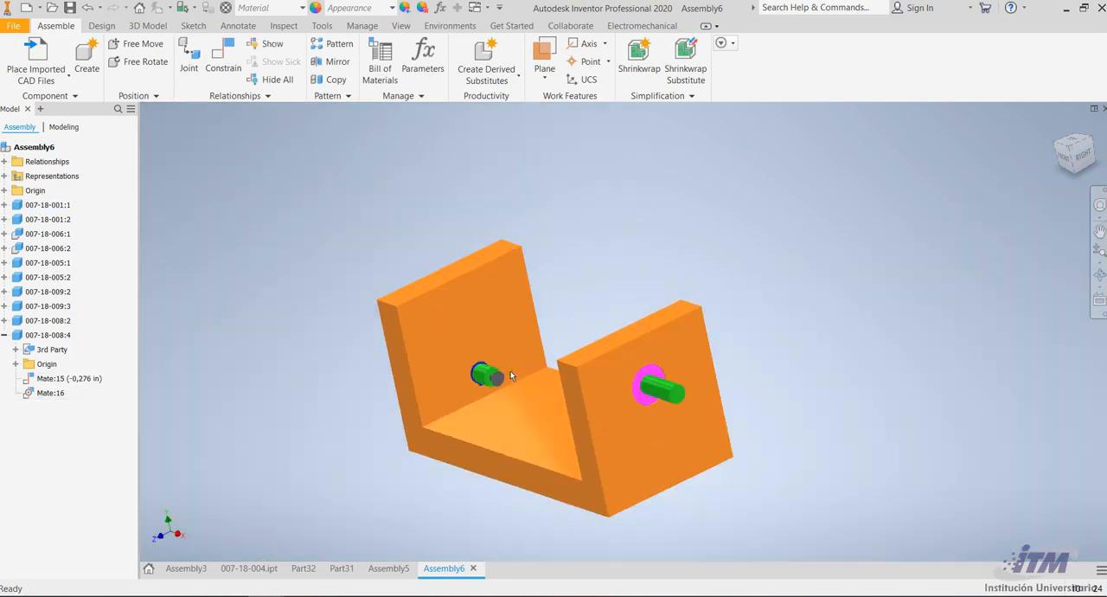
click(1098, 275)
drag(469, 368, 569, 413)
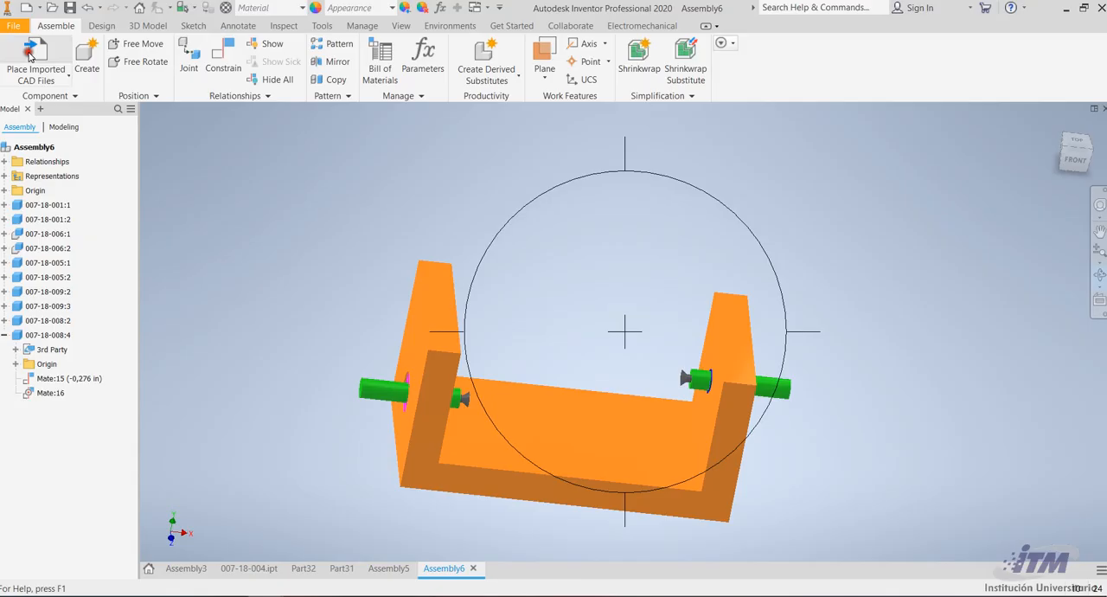
click(28, 53)
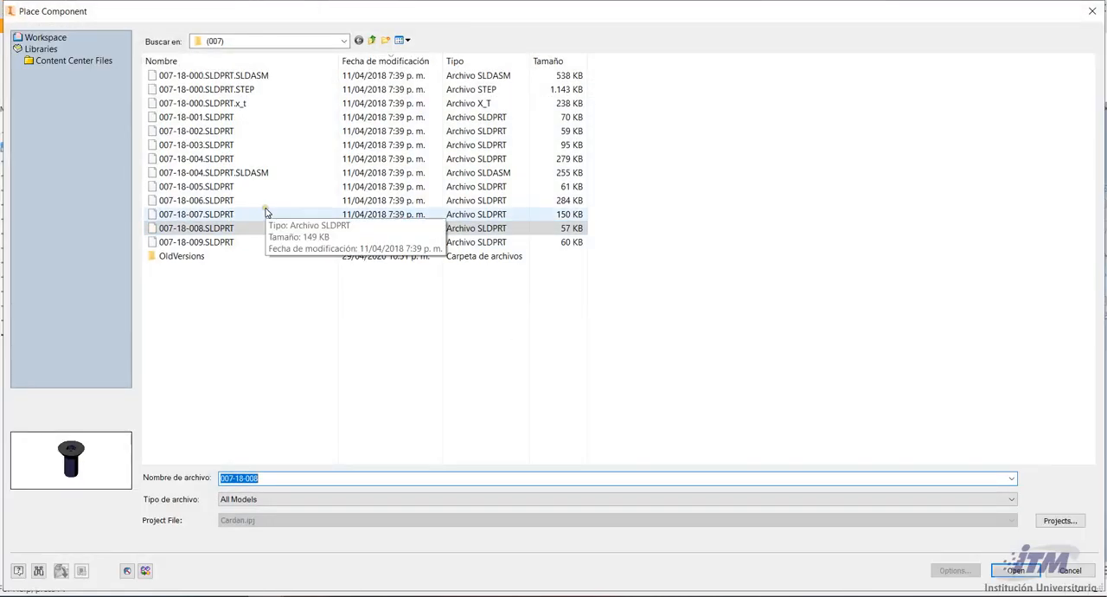
click(227, 131)
click(214, 118)
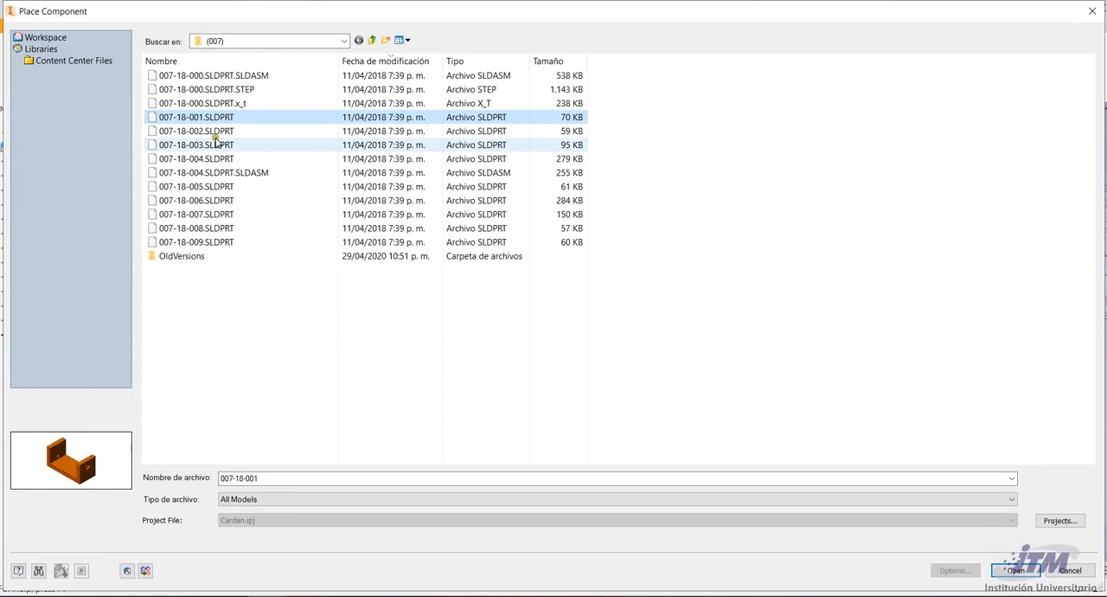
click(217, 158)
click(217, 186)
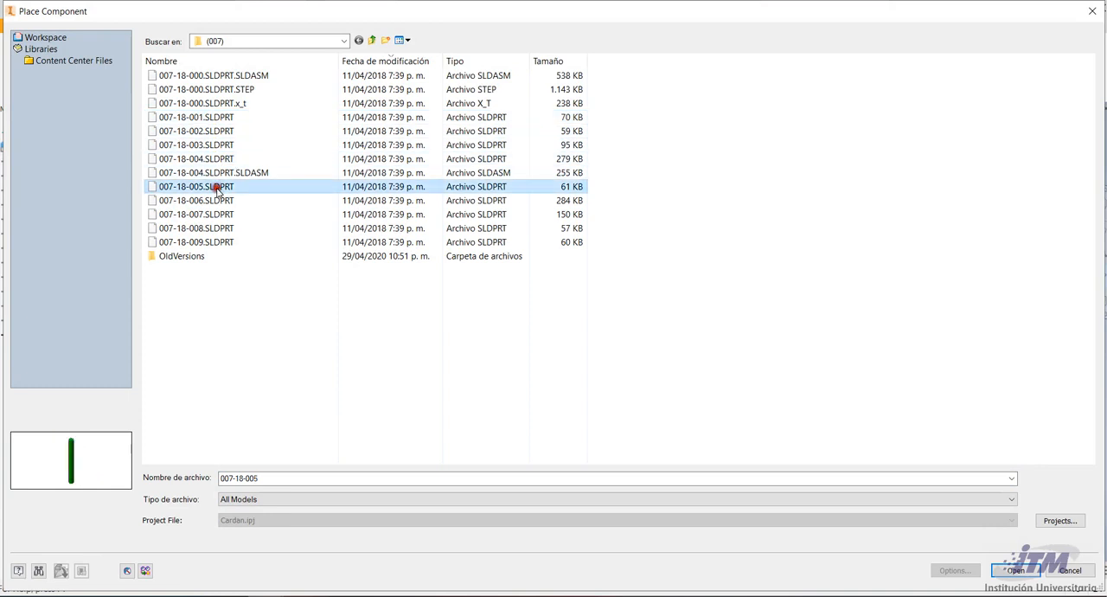
click(221, 200)
click(221, 227)
click(221, 214)
click(217, 199)
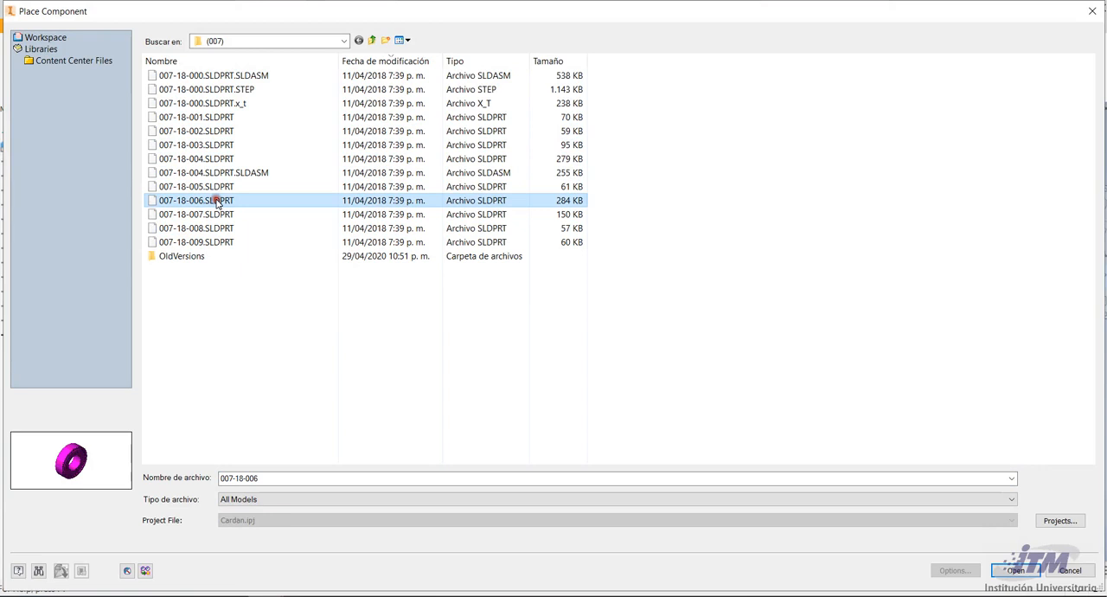
click(214, 186)
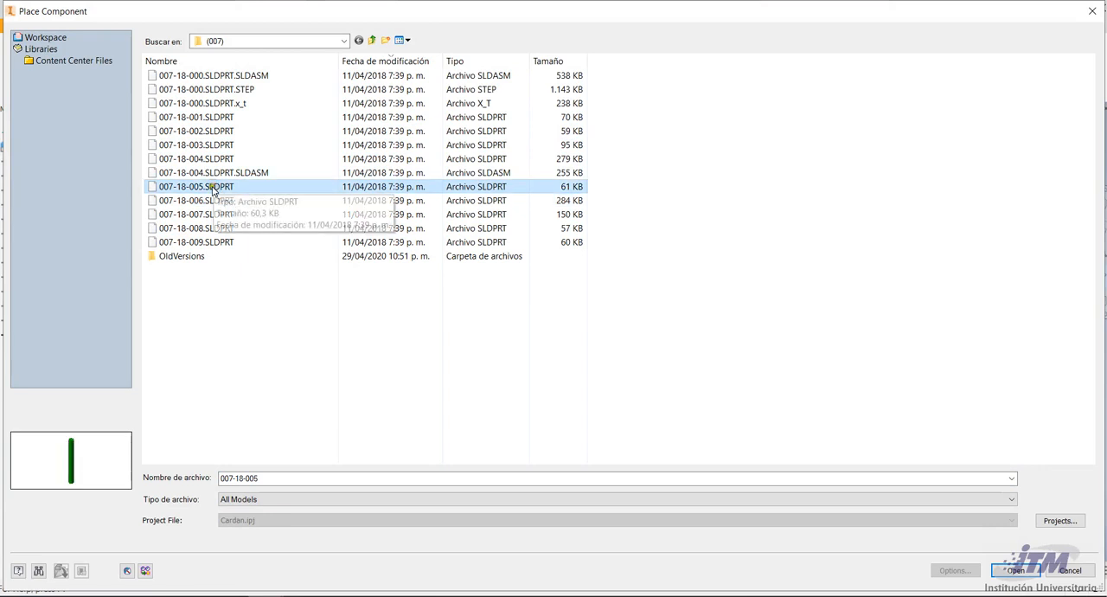
click(203, 173)
click(203, 159)
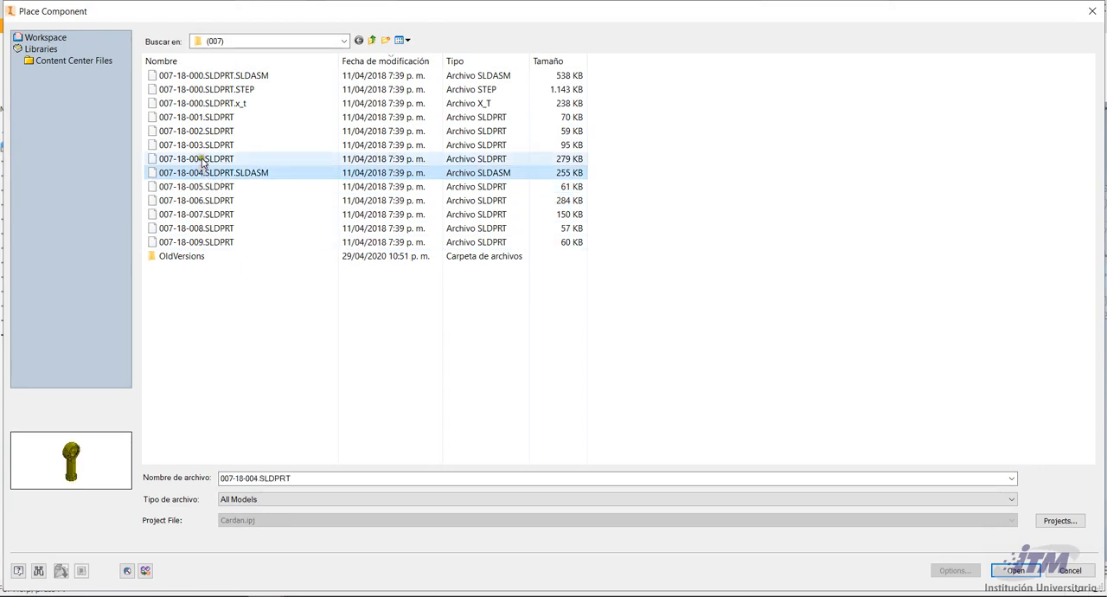
Import the part 007-18-003.SLDPRT with the Convert Model option
click(205, 145)
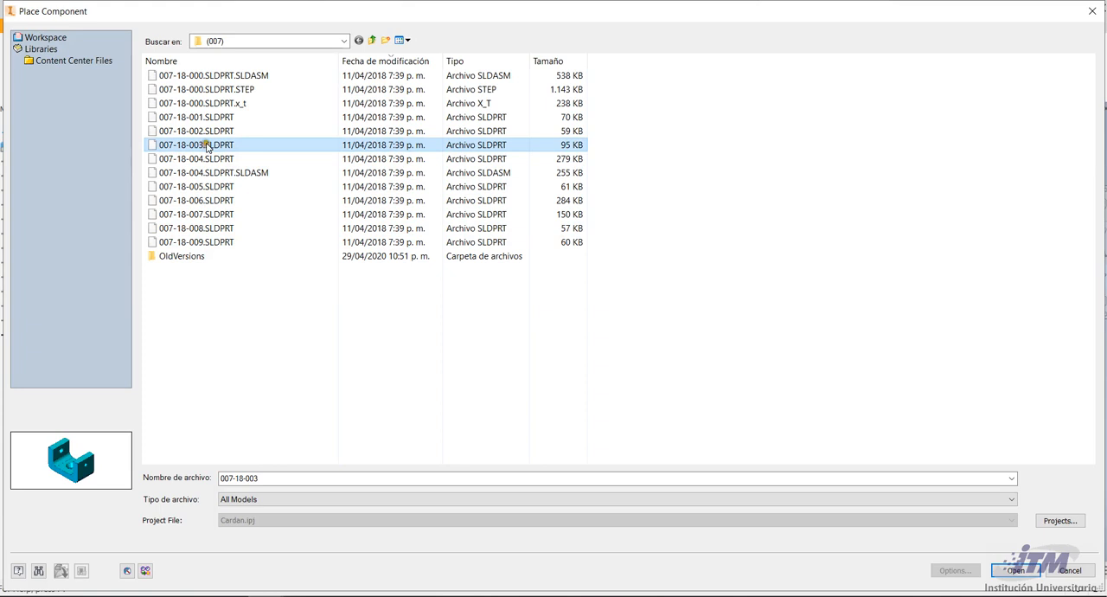
click(1026, 574)
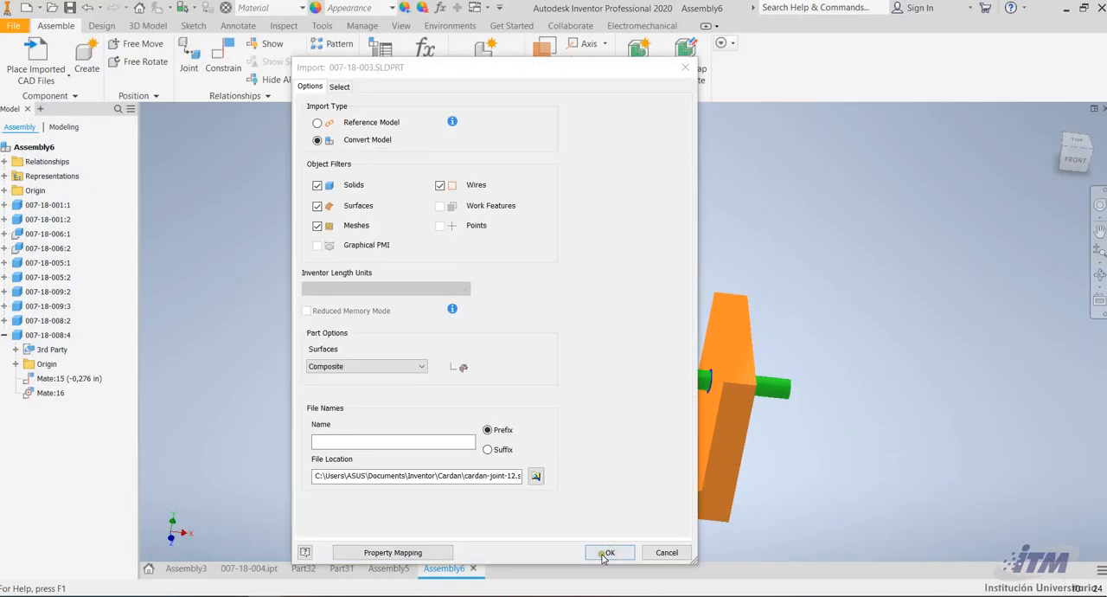
click(605, 553)
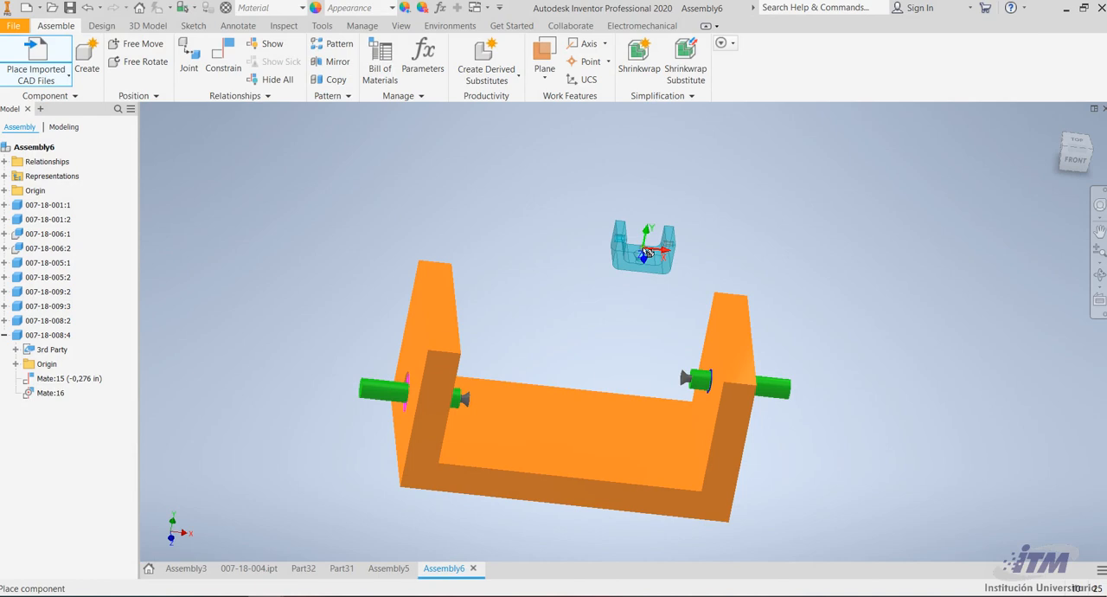
Rotate the U-bracket 90° about Y and 90° about X, and place it near the wall with the magenta ring
right_click(647, 251)
click(648, 209)
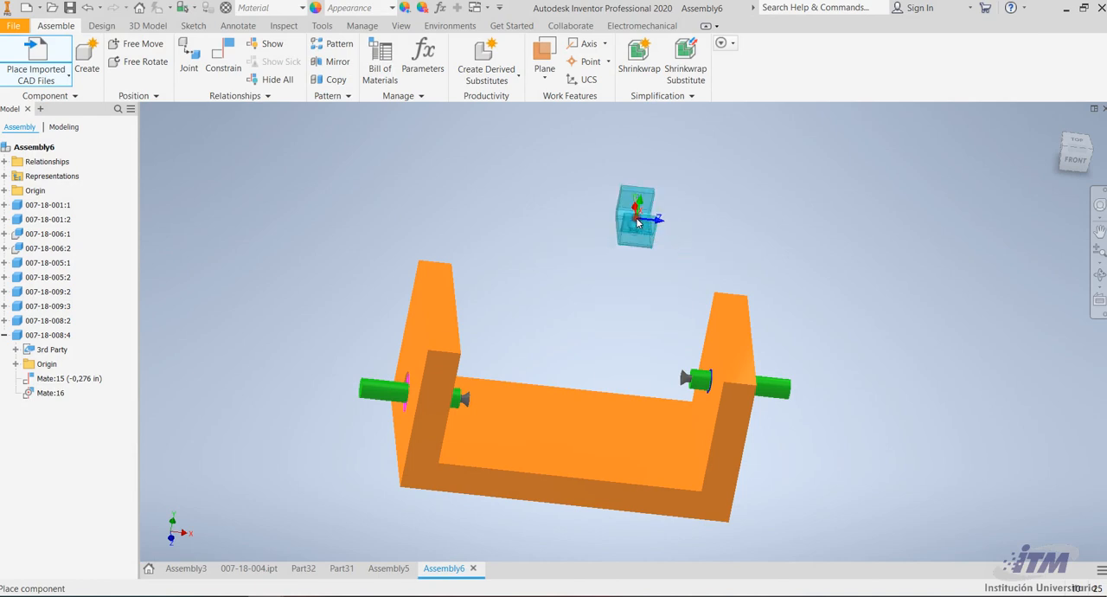
right_click(640, 227)
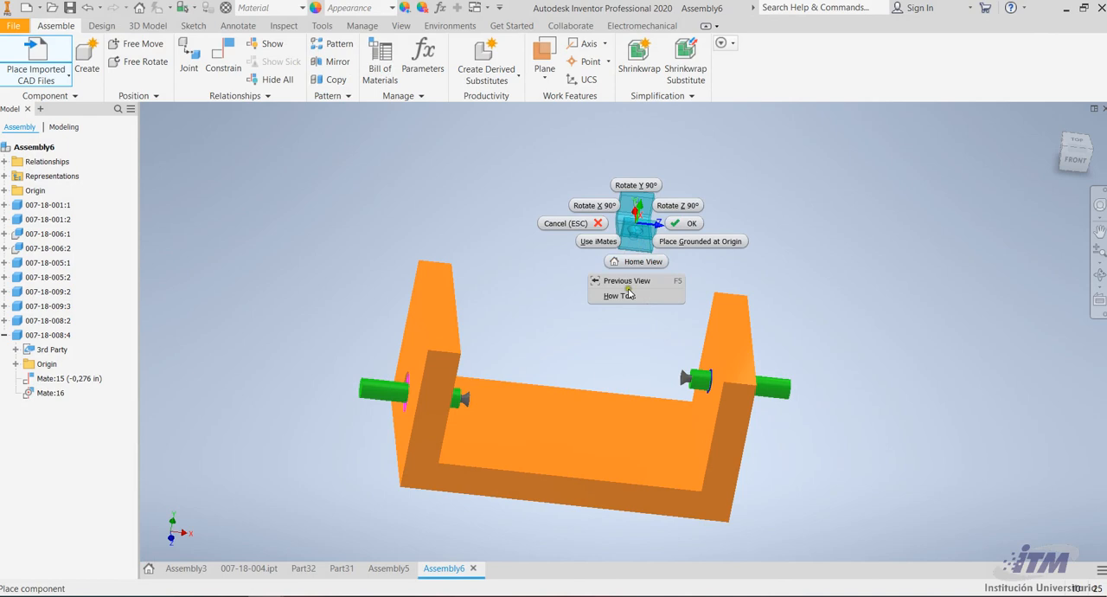
click(600, 208)
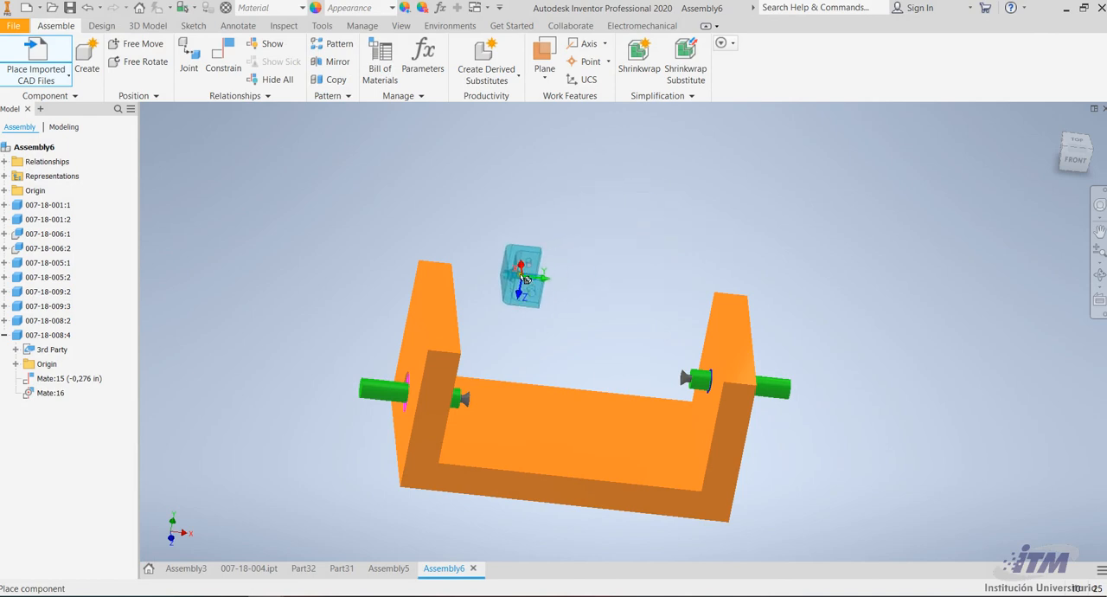
click(514, 275)
Place two more U-brackets, each turned a further 90° so the last one faces the first, and delete the middle copy
right_click(605, 247)
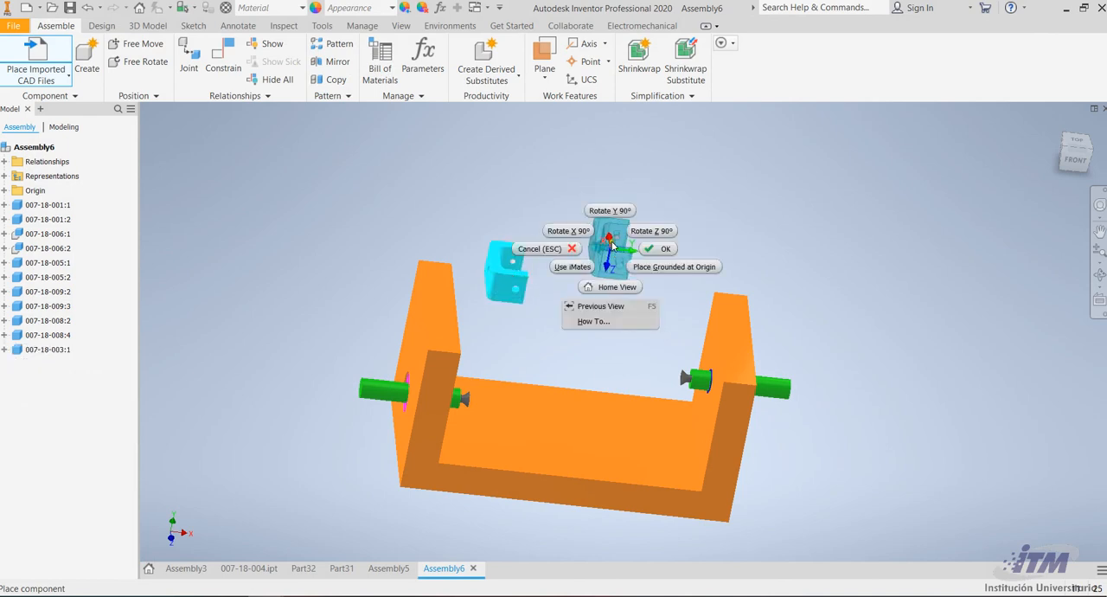
click(604, 209)
right_click(588, 240)
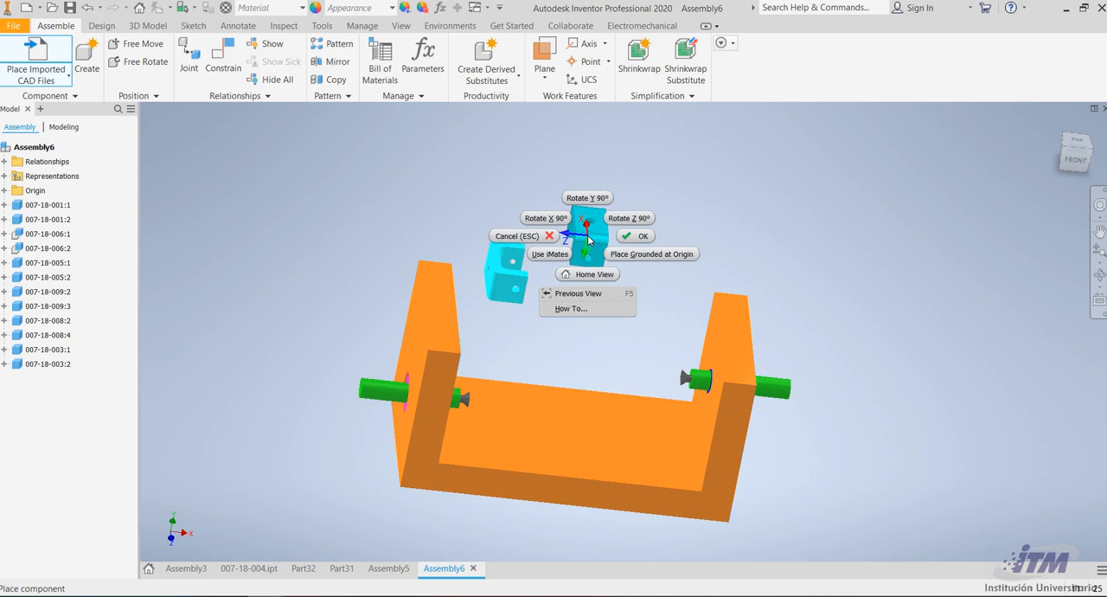
click(557, 220)
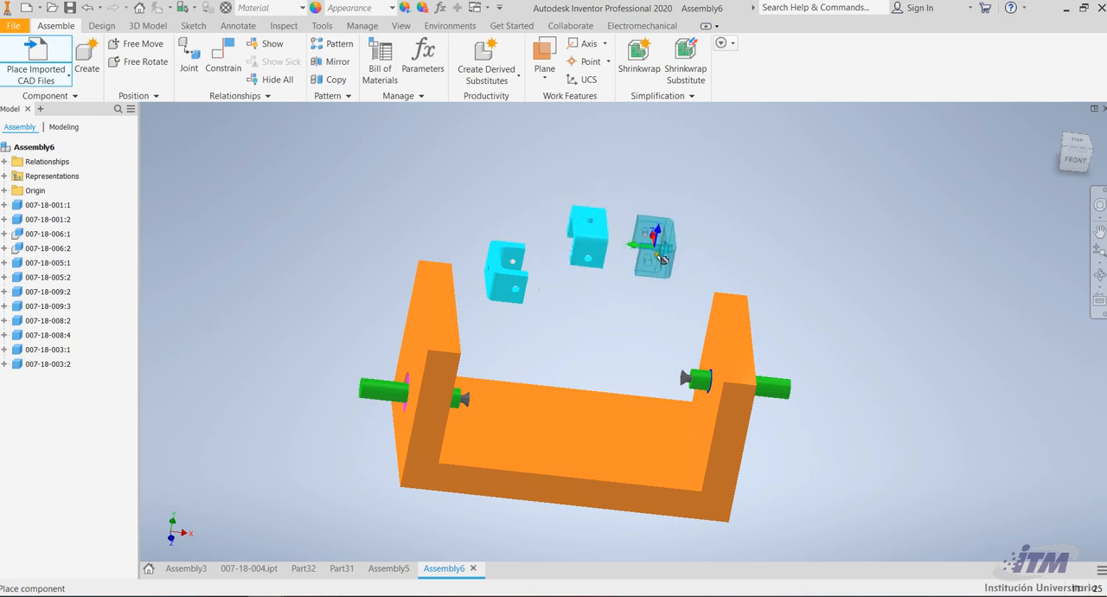
click(644, 285)
key(Escape)
click(585, 246)
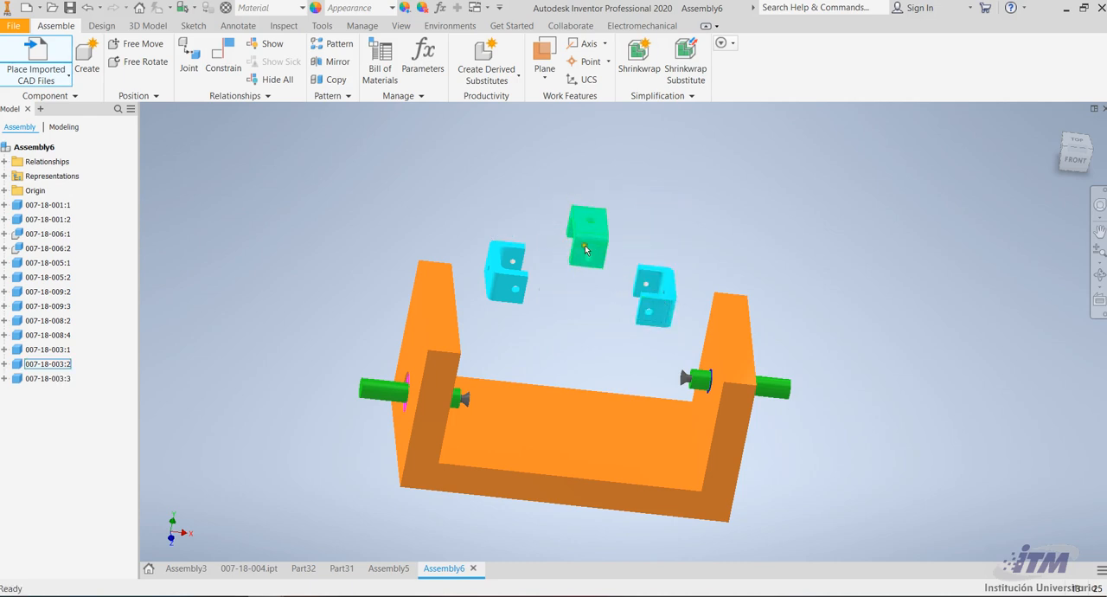
key(Delete)
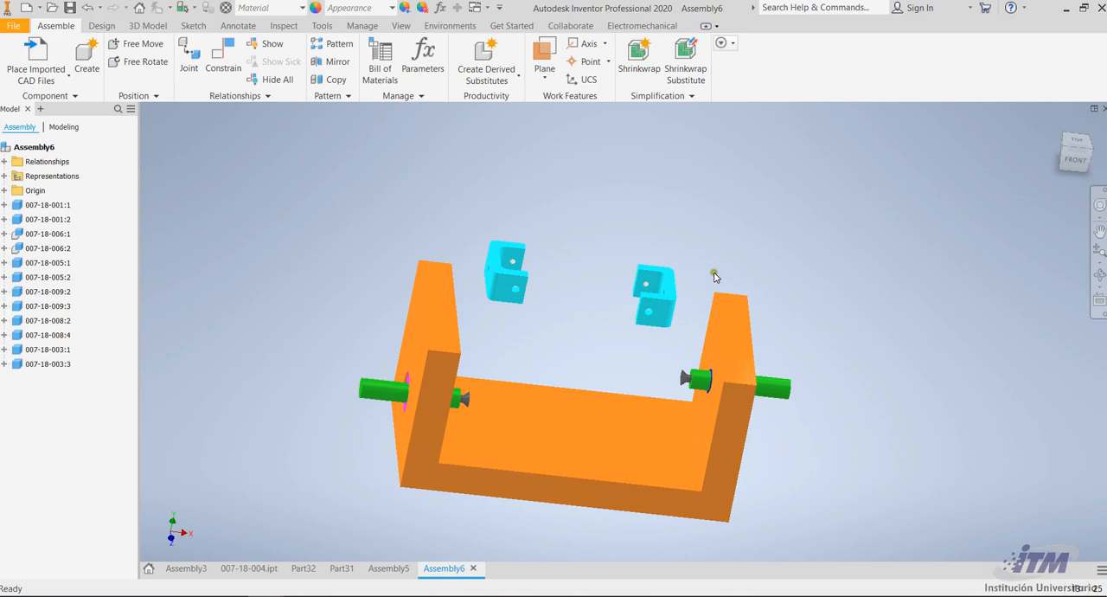
Mate the axis of the U-bracket's base hole to the axis of the blue-ringed pin with offset 0
scroll(615, 274, up, 3)
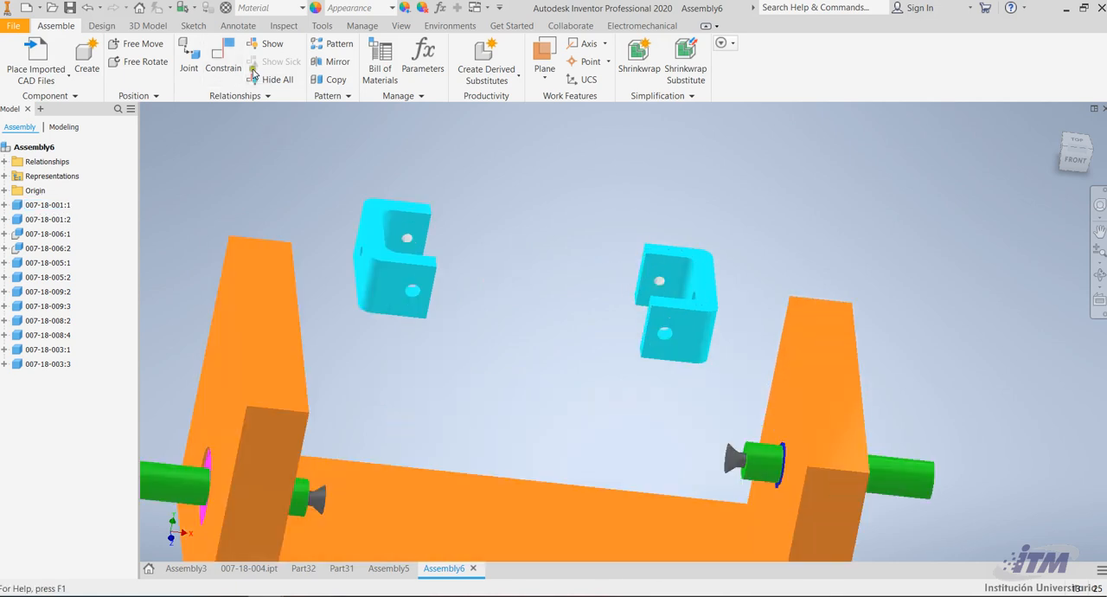
click(223, 57)
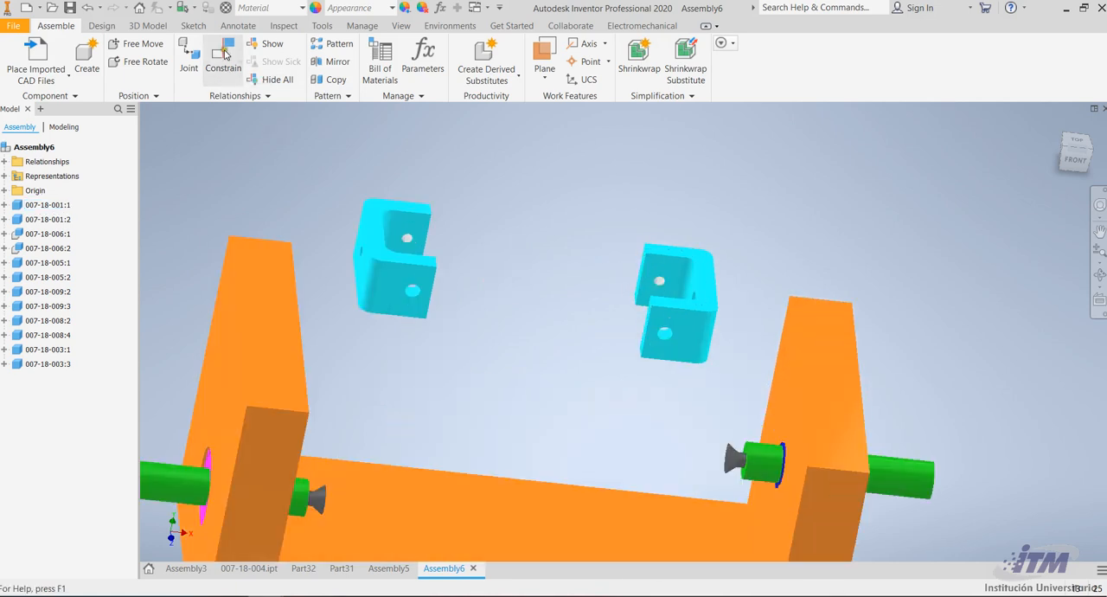
click(689, 300)
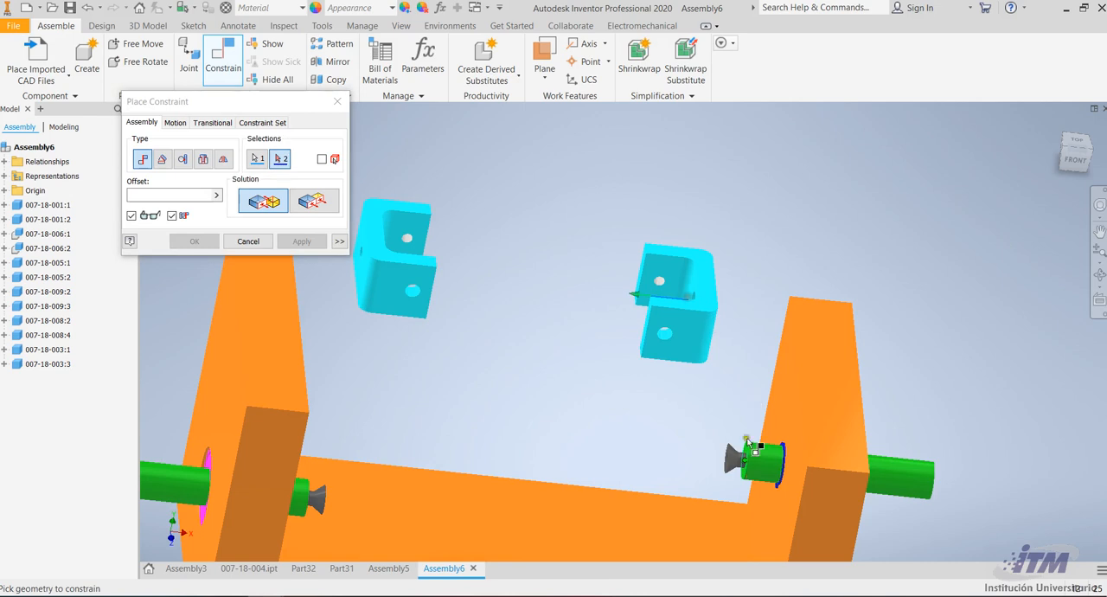
click(761, 464)
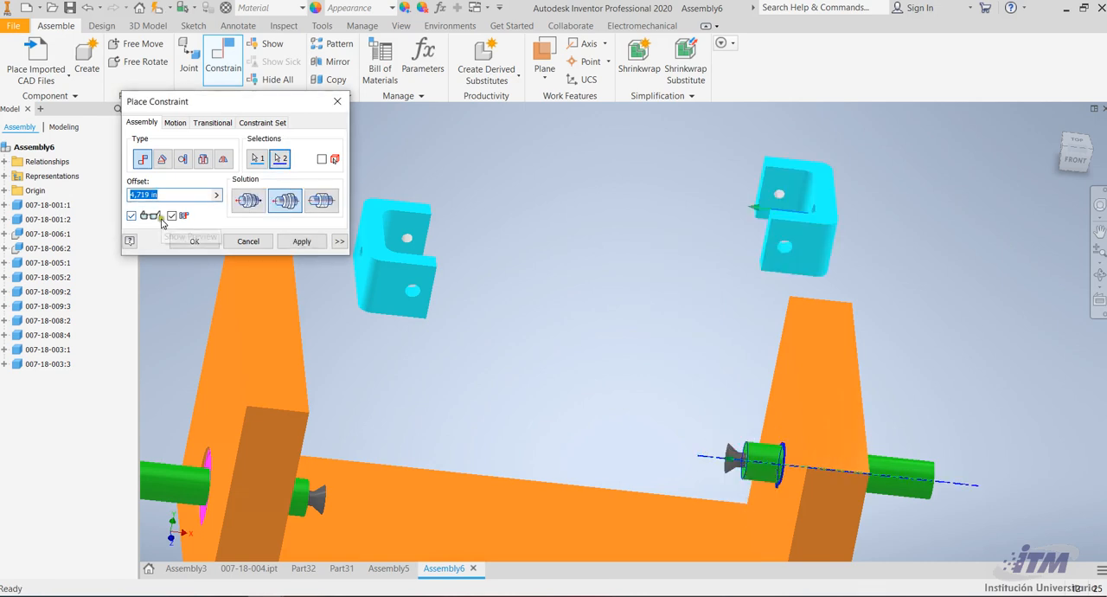
text(0)
click(296, 245)
Constrain the U-bracket's inner base face flush with the screw head's end face on the blue-ringed pin, offset 0
scroll(766, 458, up, 5)
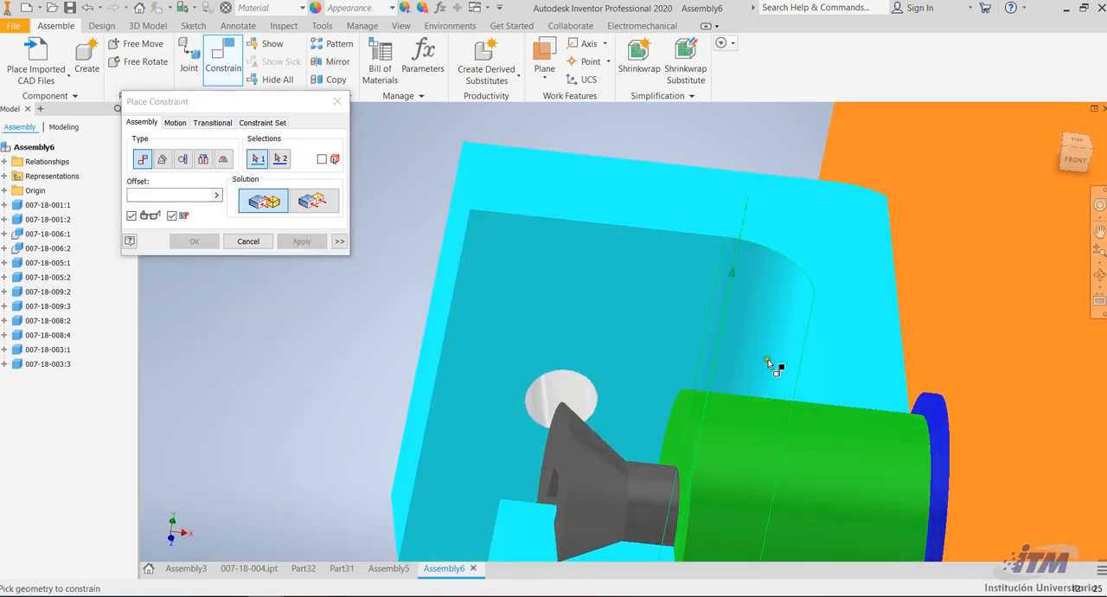
click(819, 386)
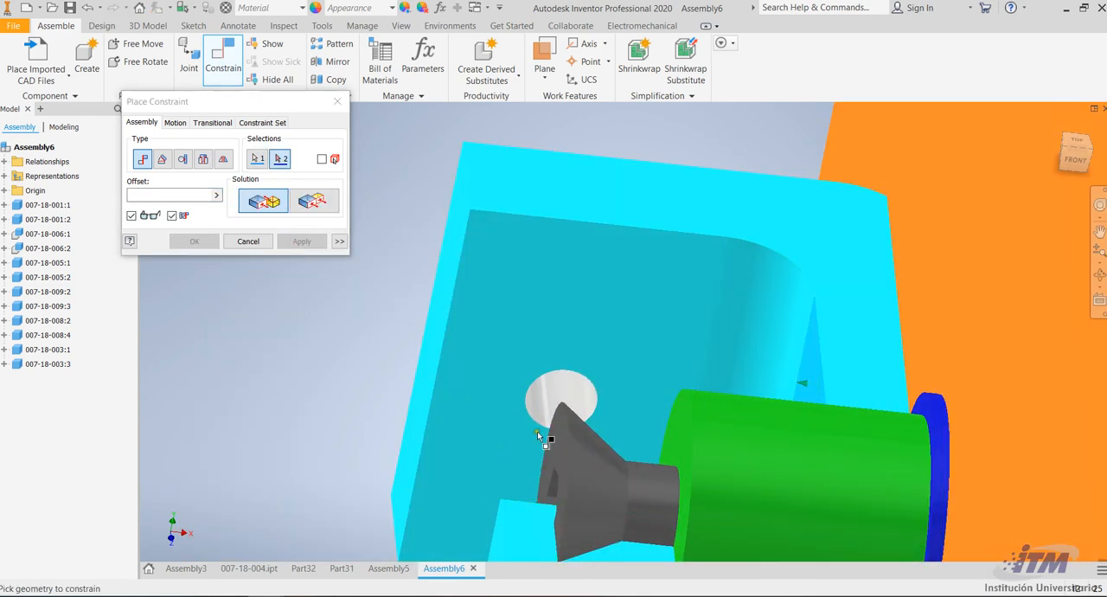
click(555, 441)
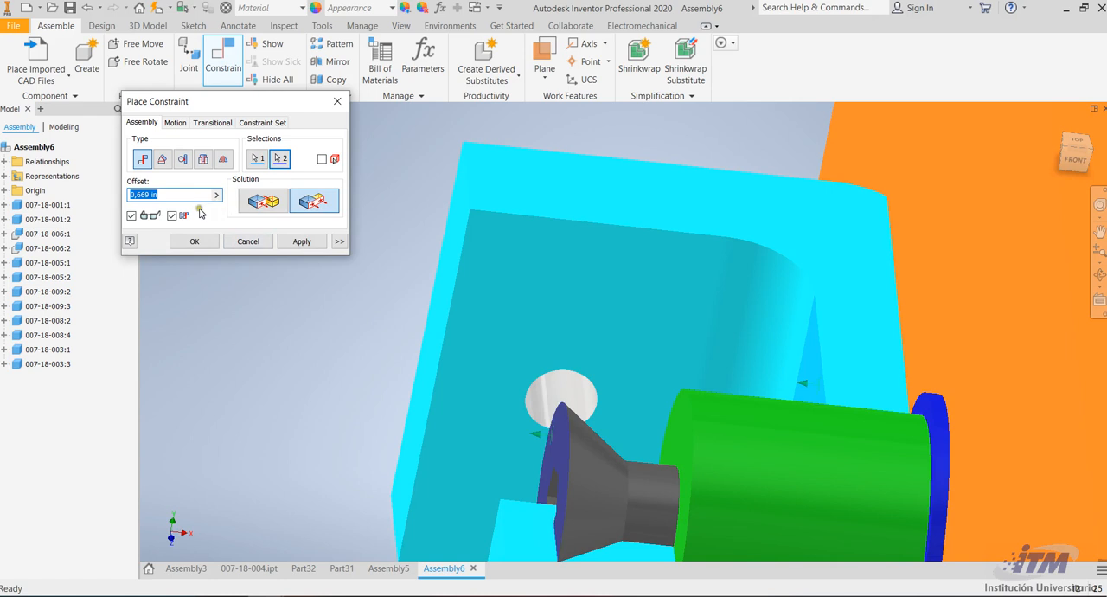
scroll(669, 188, up, 4)
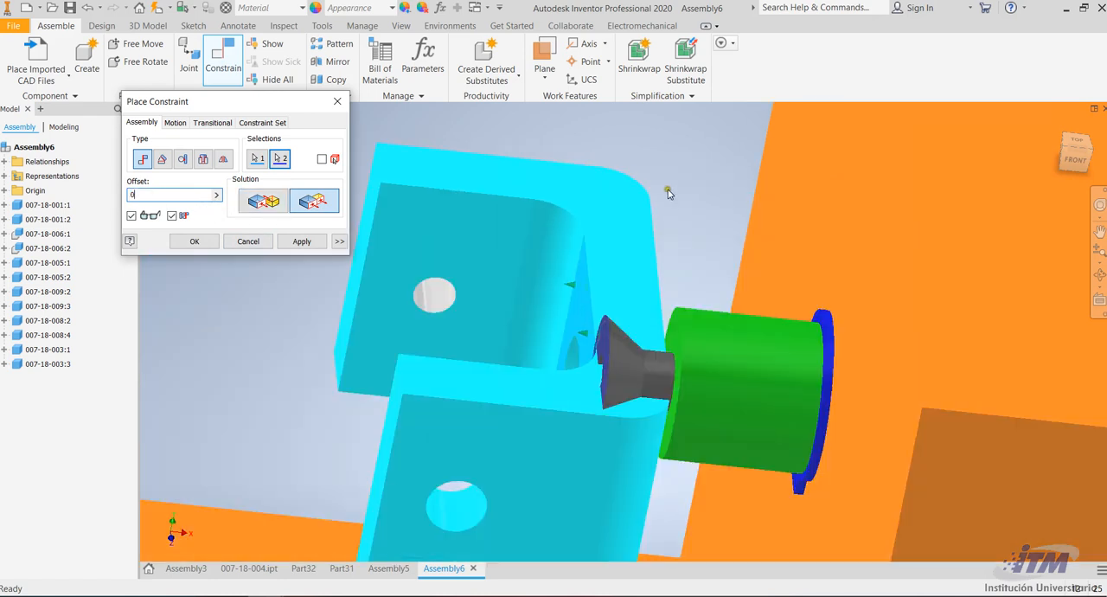
click(303, 242)
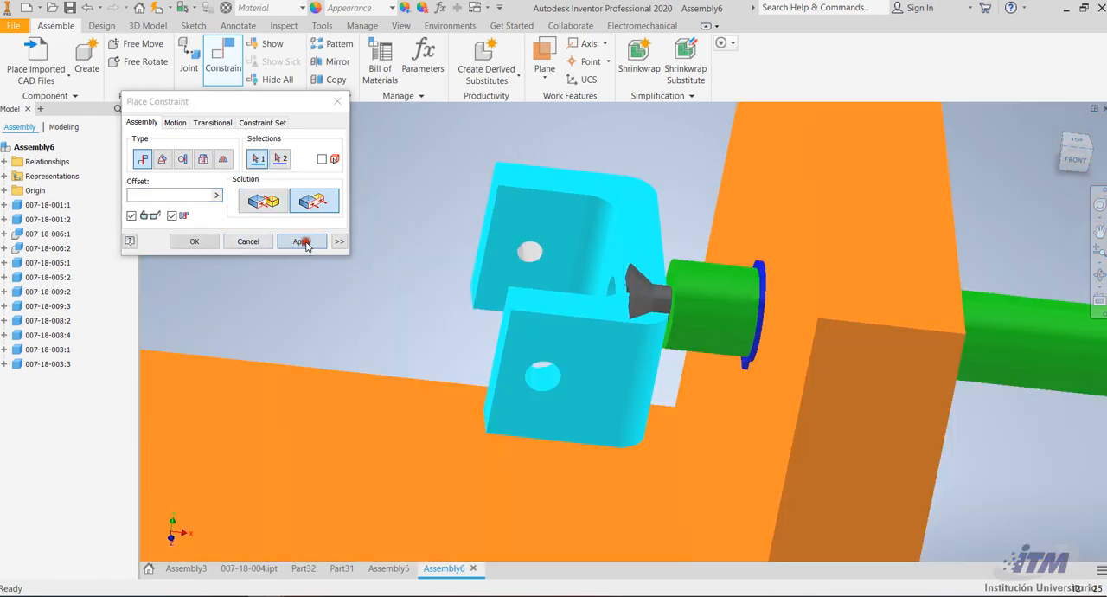
scroll(903, 275, up, 5)
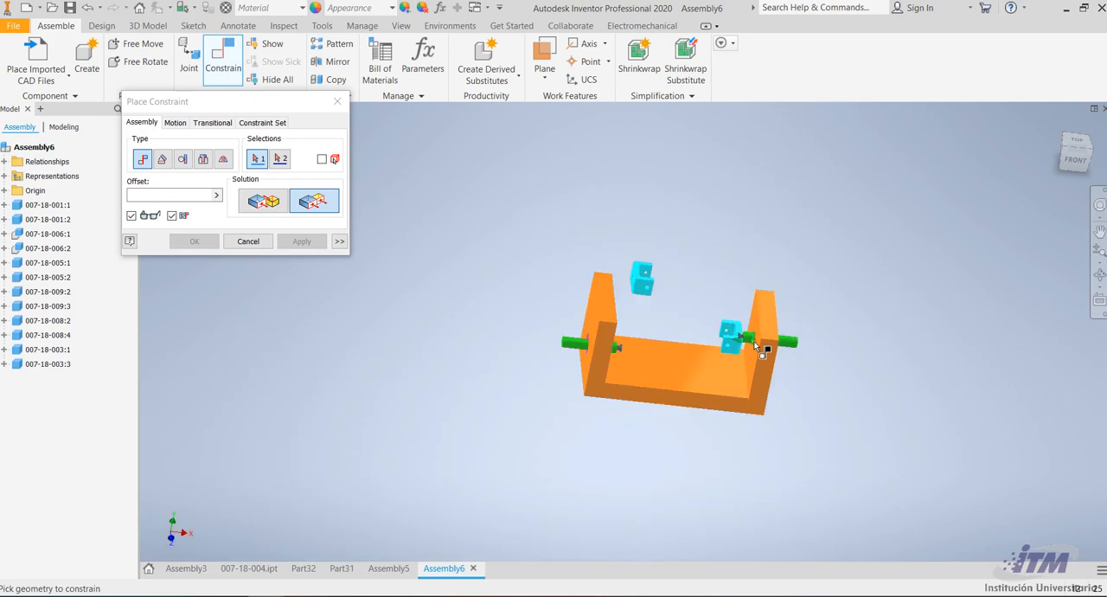
Close the constraint command and delete the axis mate Mate:17 from U-bracket 007-18-003:3
scroll(749, 338, down, 4)
click(1099, 275)
drag(543, 334, 761, 323)
scroll(708, 317, down, 5)
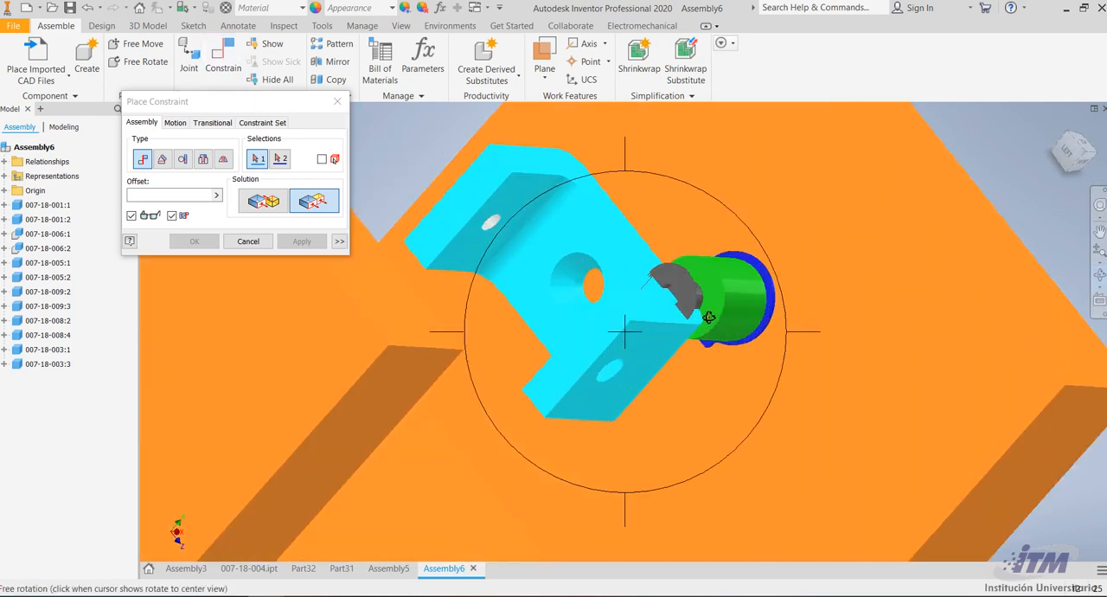
click(270, 244)
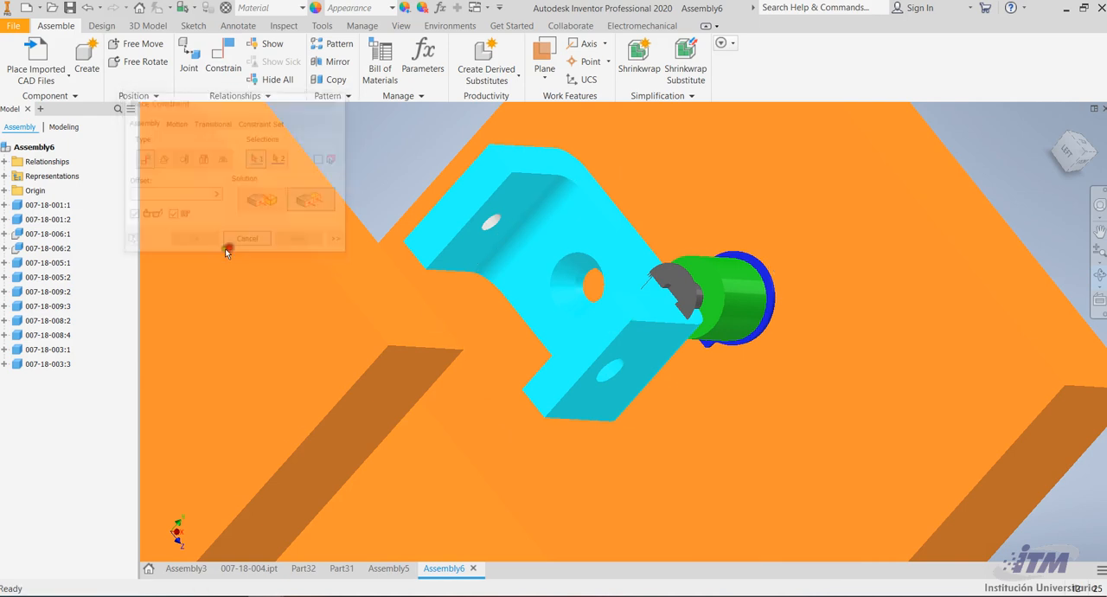
click(4, 349)
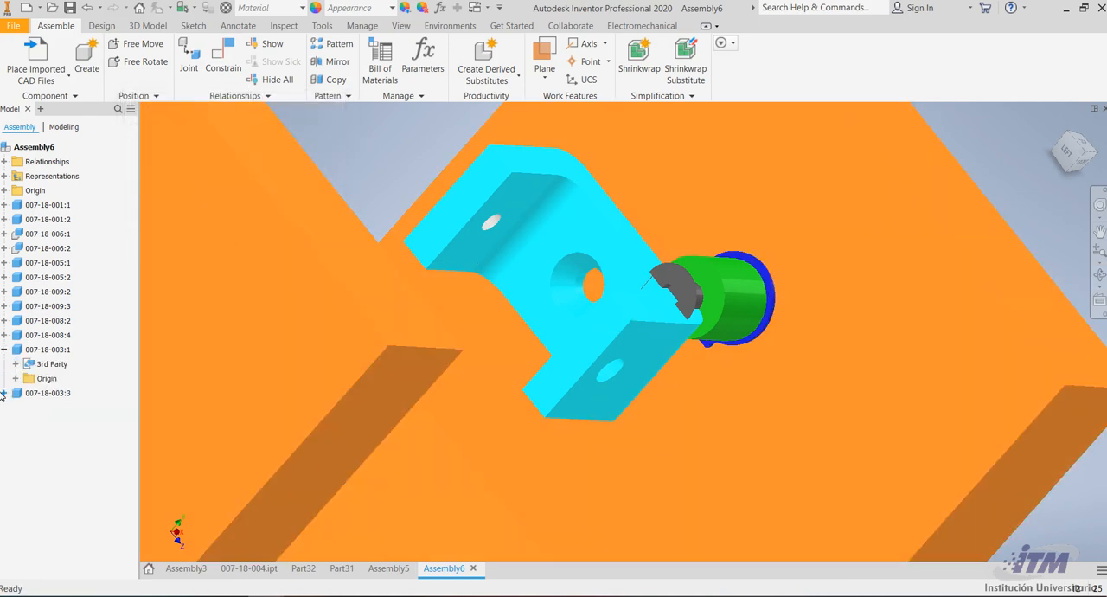
click(4, 393)
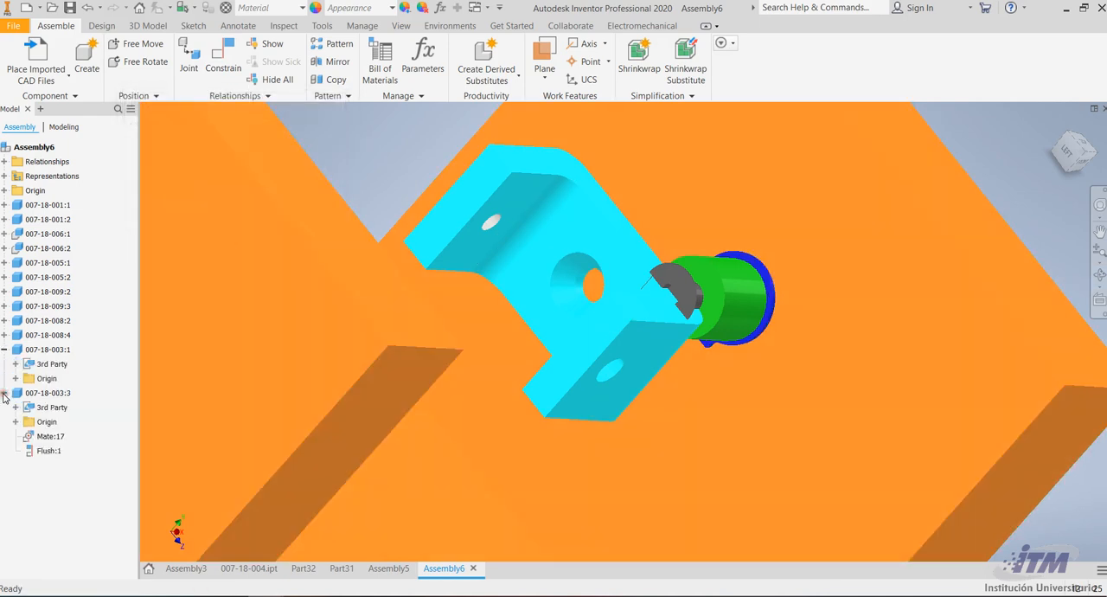
double_click(40, 438)
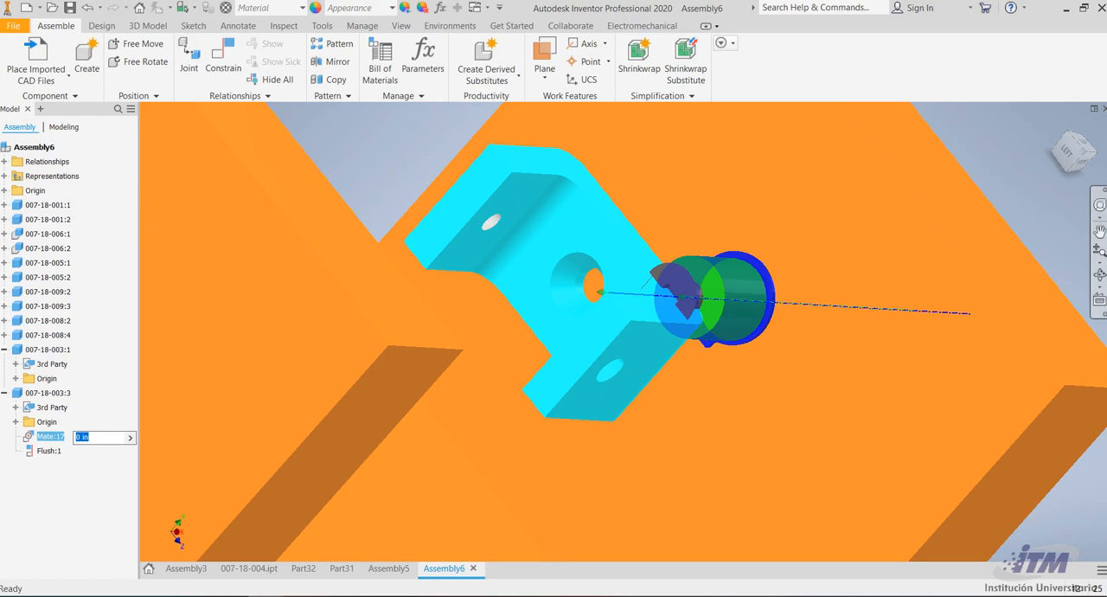
click(1100, 275)
drag(615, 320, 911, 373)
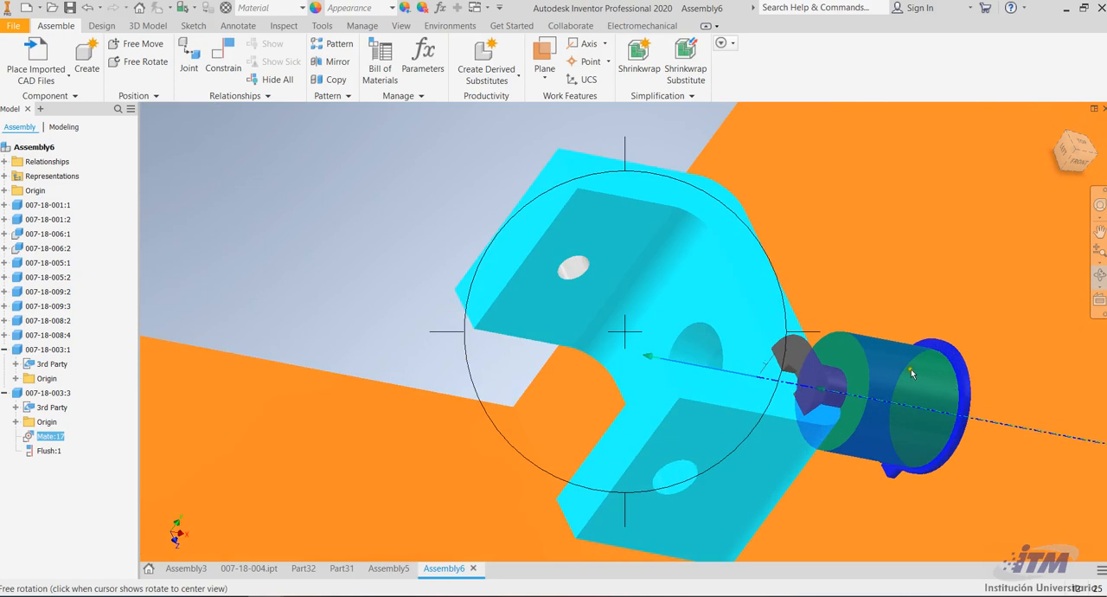
key(Escape)
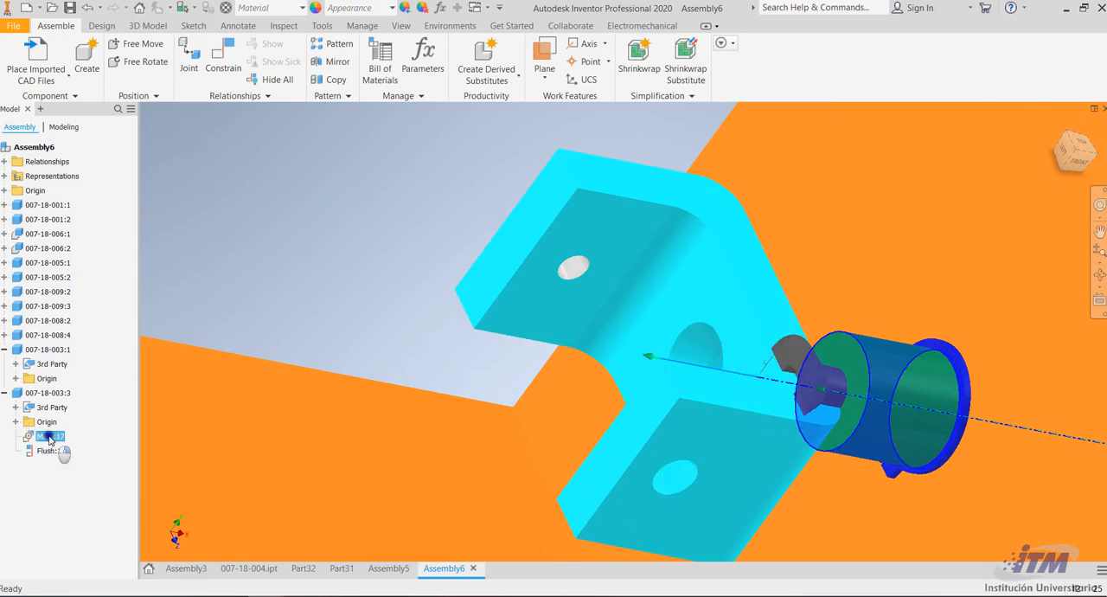
right_click(47, 436)
click(72, 436)
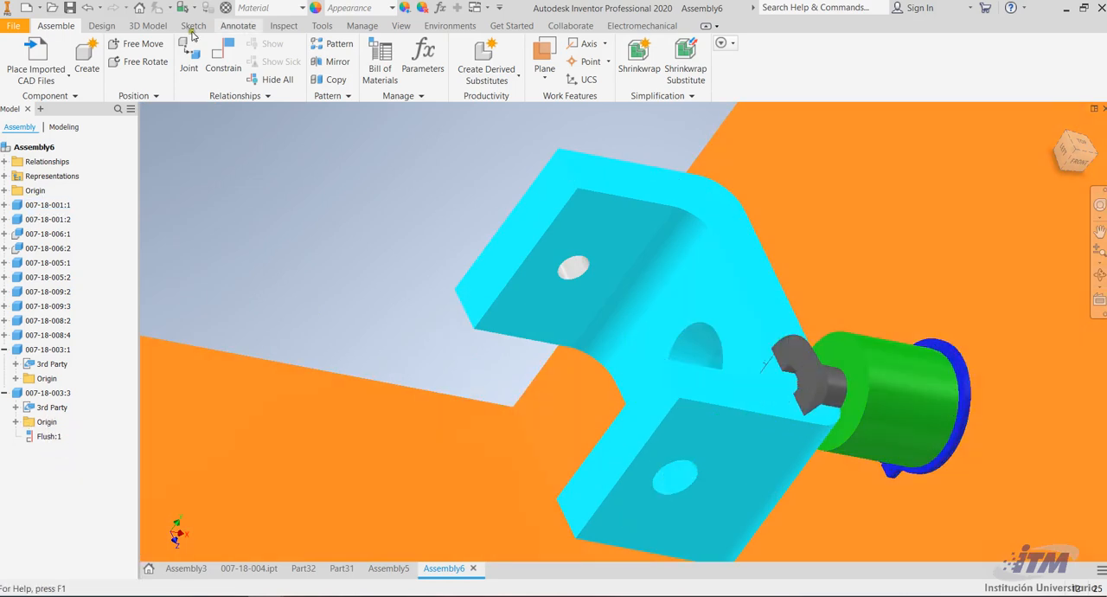
Mate the axis of the same U-bracket's countersunk base hole to the blue-ringed pin's axis with offset 0
key(c)
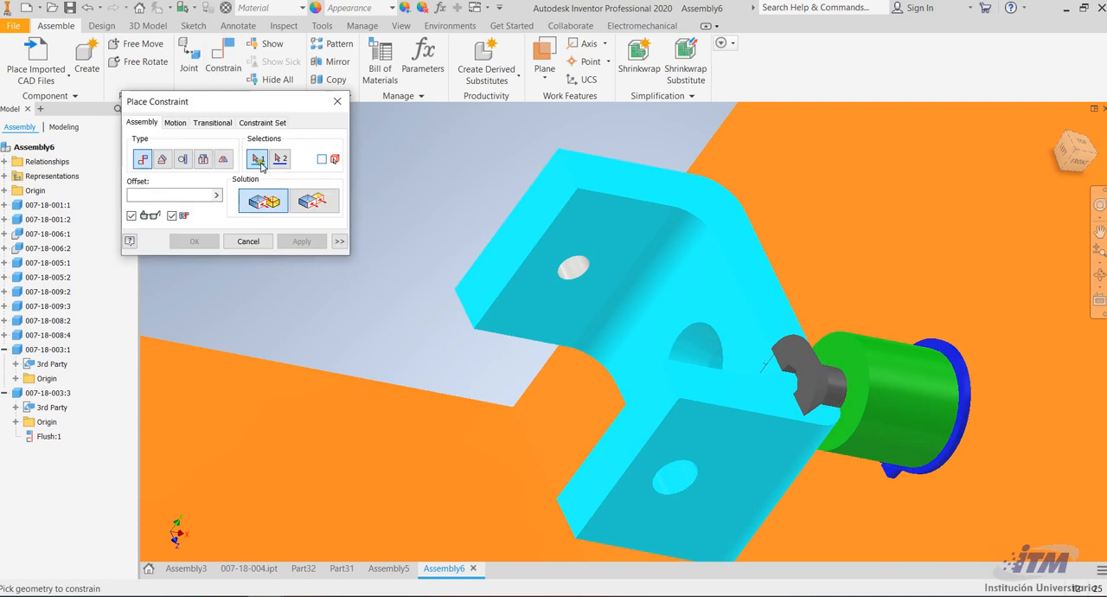
click(698, 358)
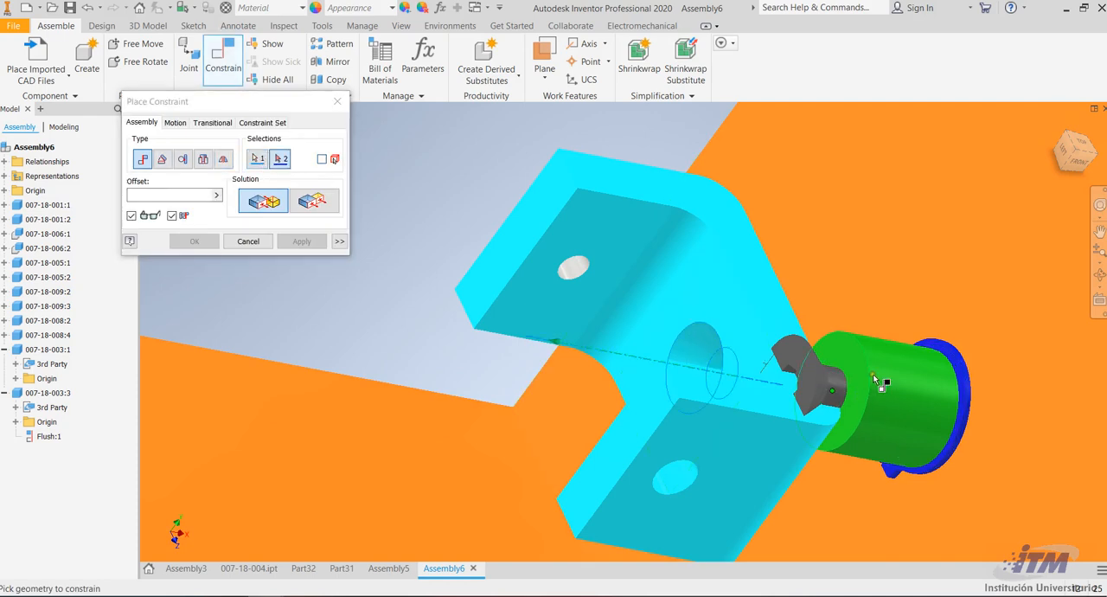
click(940, 383)
drag(167, 198, 76, 200)
key(0)
click(154, 195)
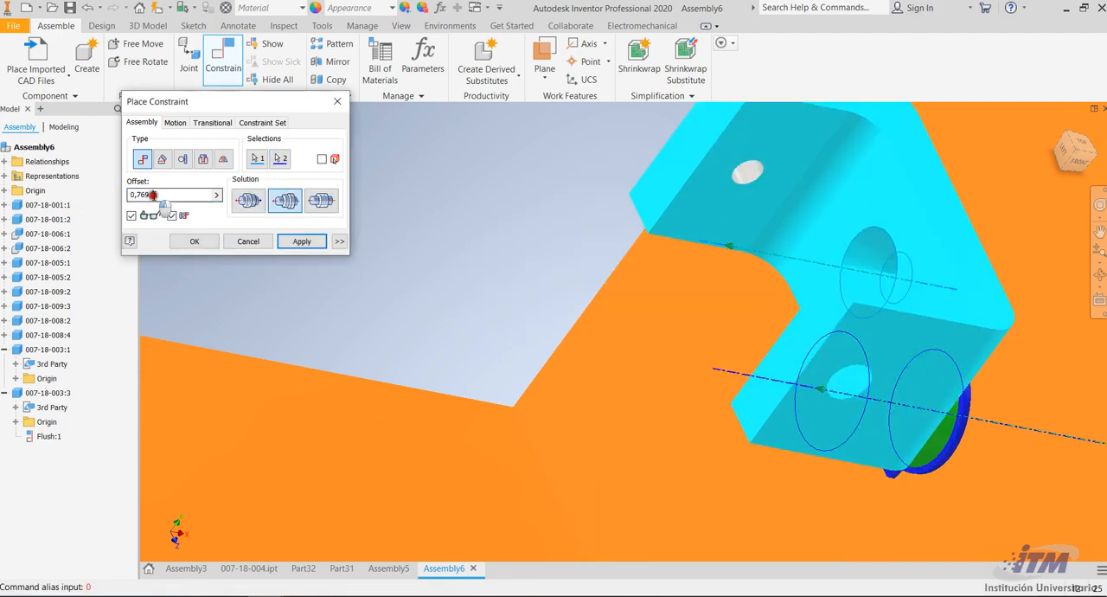
click(111, 195)
drag(167, 193, 122, 197)
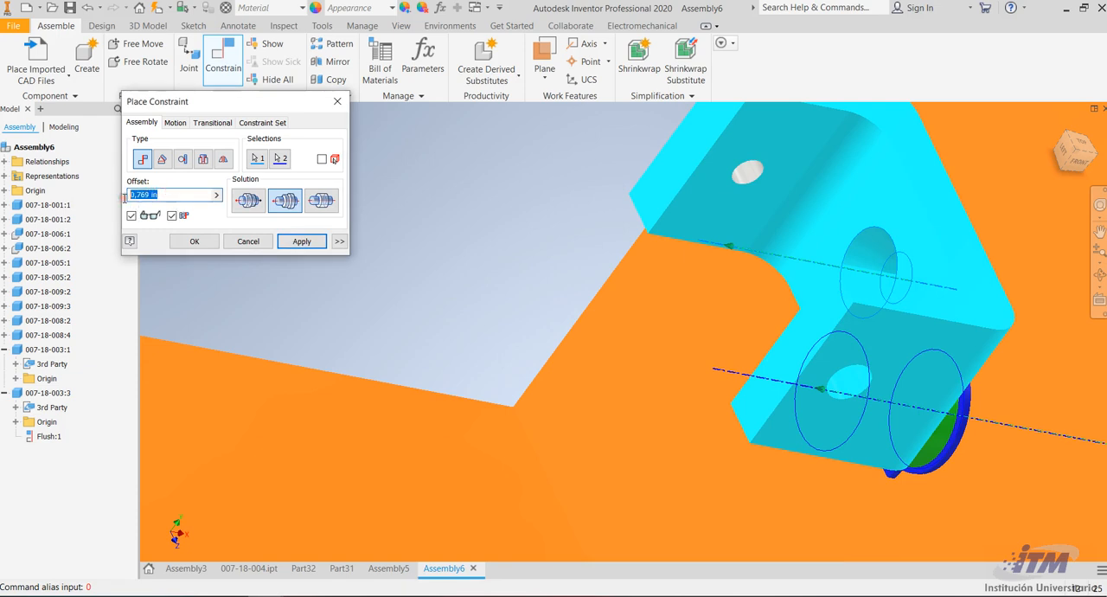
text(0)
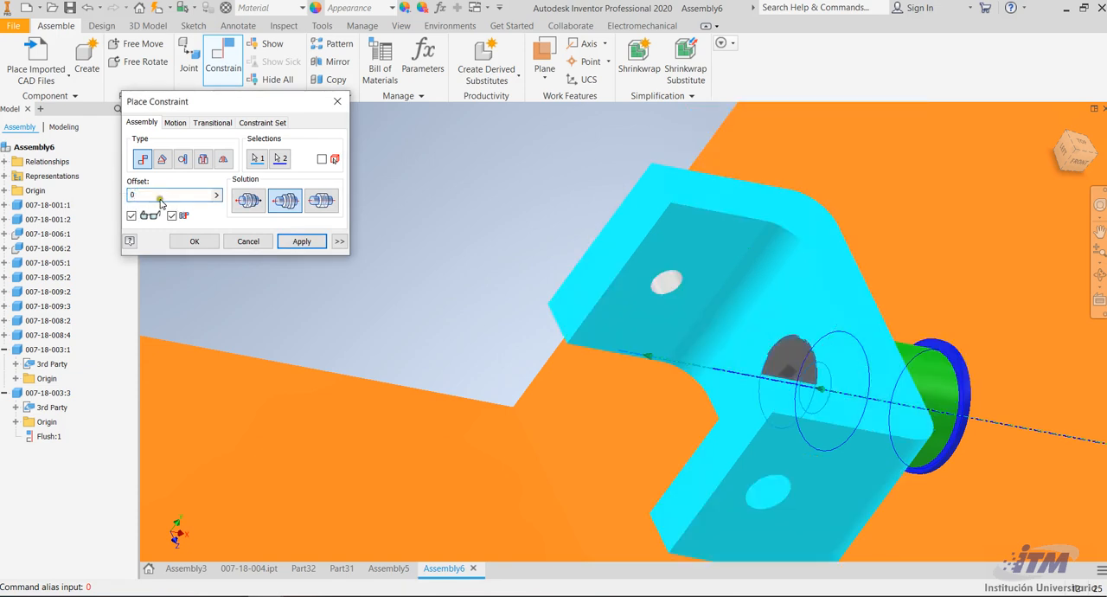
click(300, 243)
Mate the other U-bracket's base hole axis to the axis of the magenta-ringed pin in the opposite wall, offset 0
scroll(836, 278, up, 6)
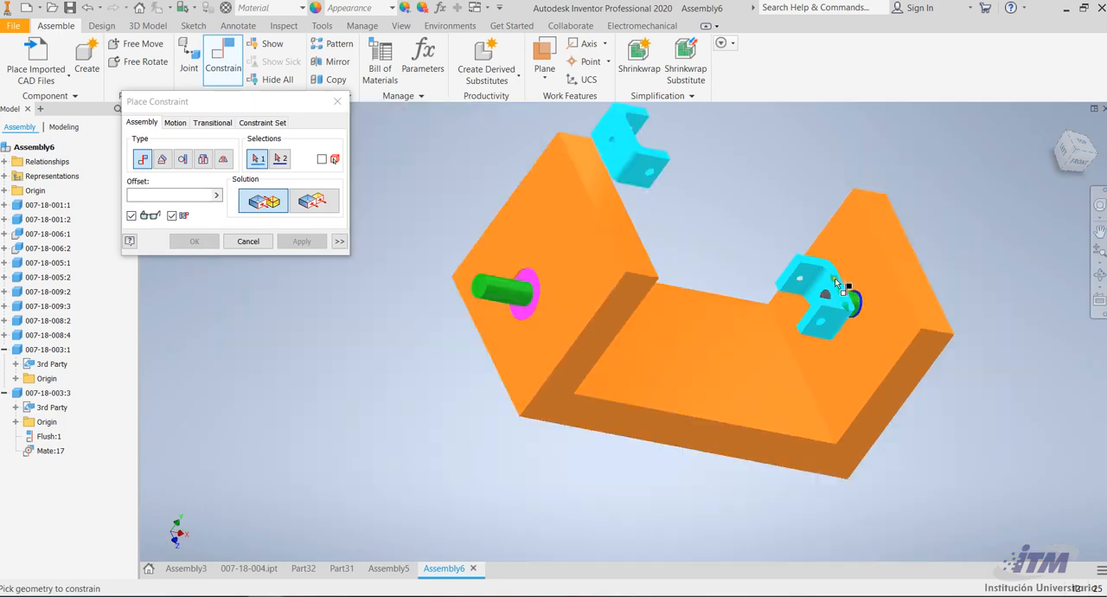
scroll(612, 138, down, 5)
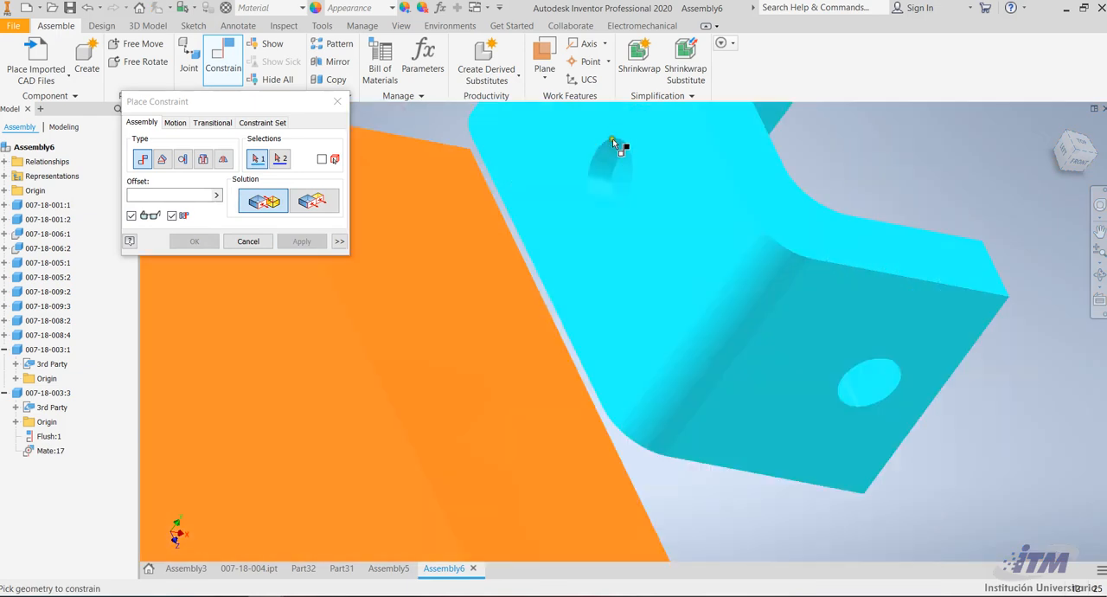
click(612, 173)
scroll(575, 136, up, 4)
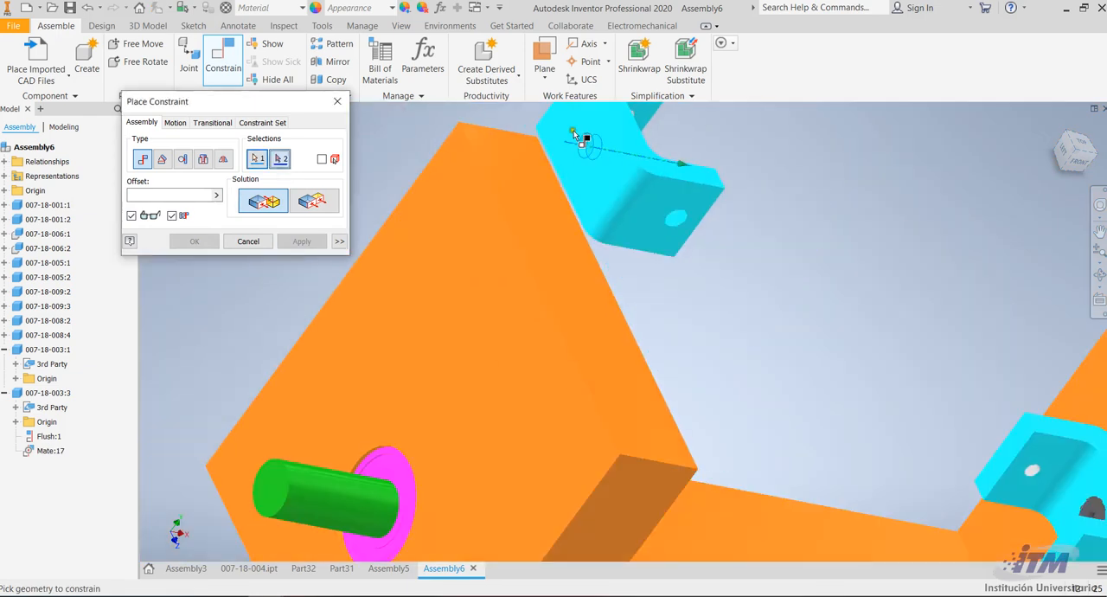
scroll(584, 143, up, 5)
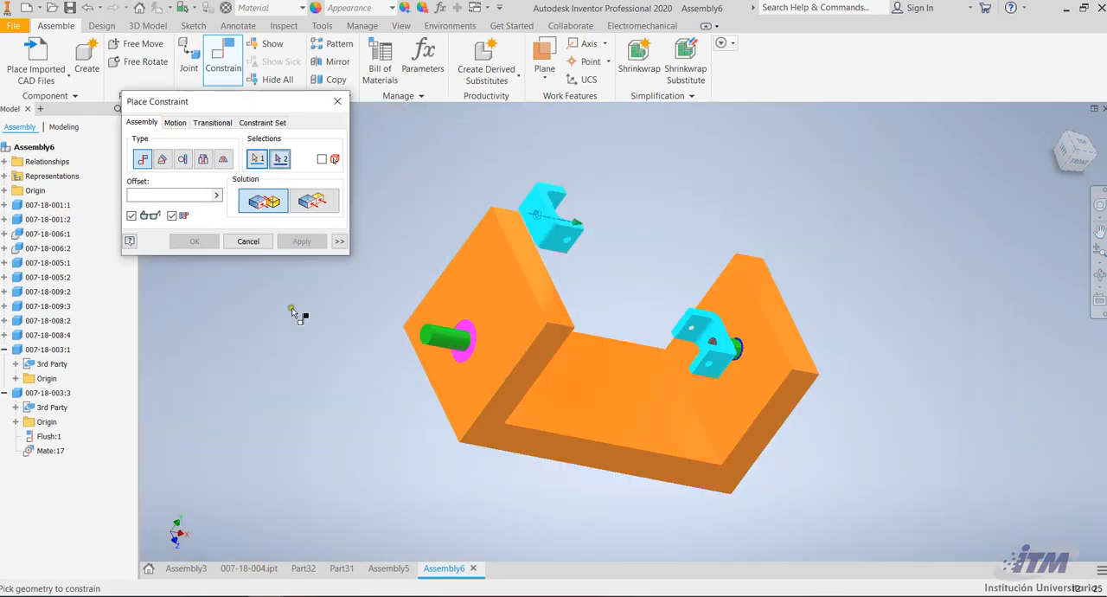
click(453, 347)
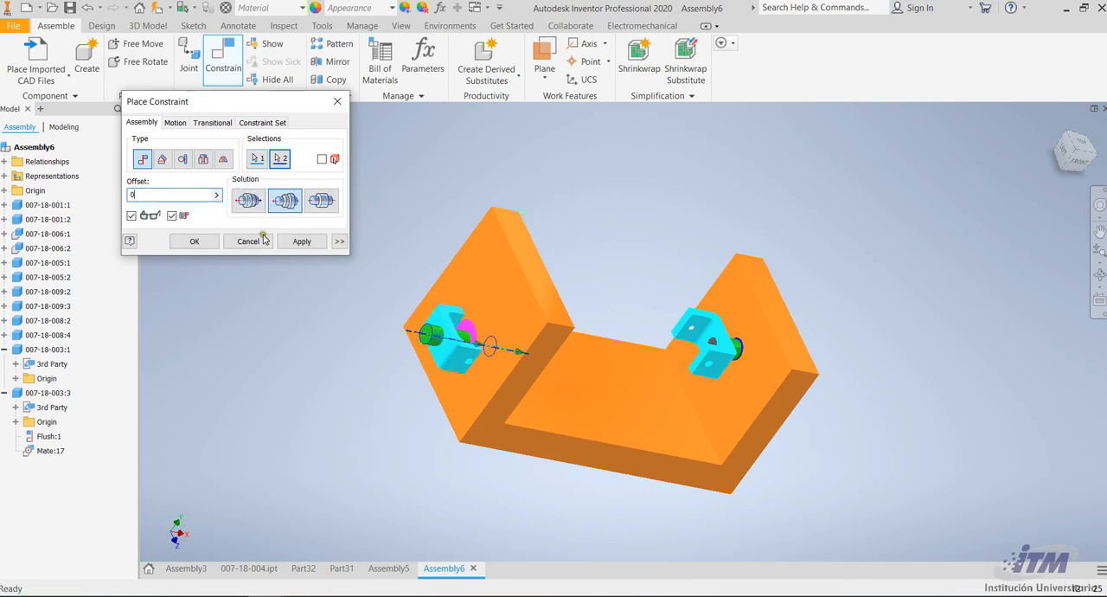
click(298, 242)
Constrain the second U-bracket's inner base face flush with the end face of its pin's screw head, offset 0
scroll(454, 319, down, 5)
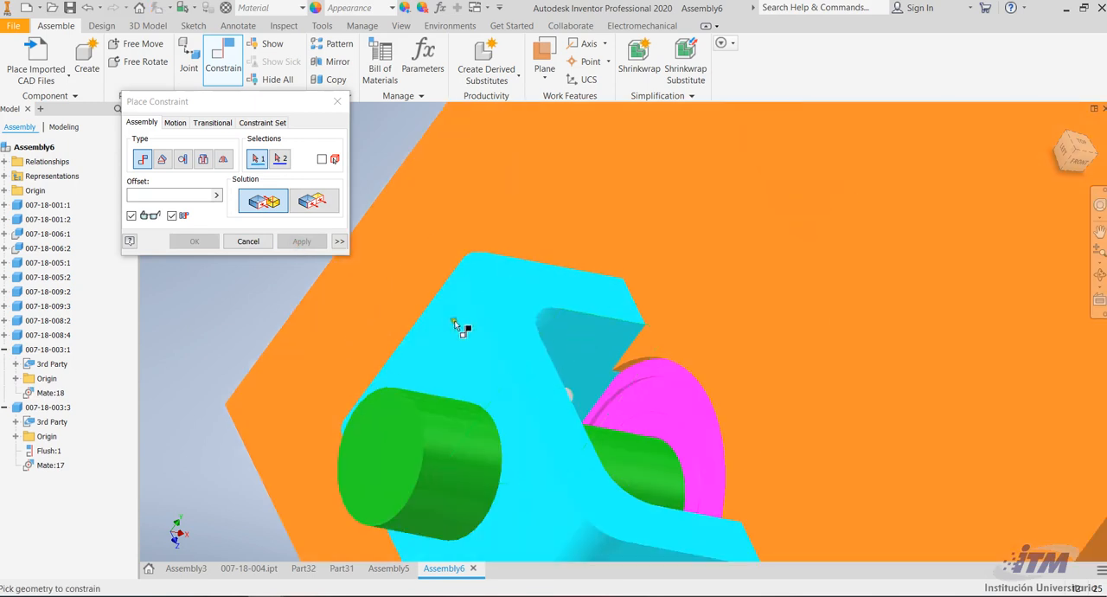
scroll(650, 267, up, 5)
click(1099, 275)
drag(729, 316, 629, 342)
scroll(687, 288, down, 3)
key(Escape)
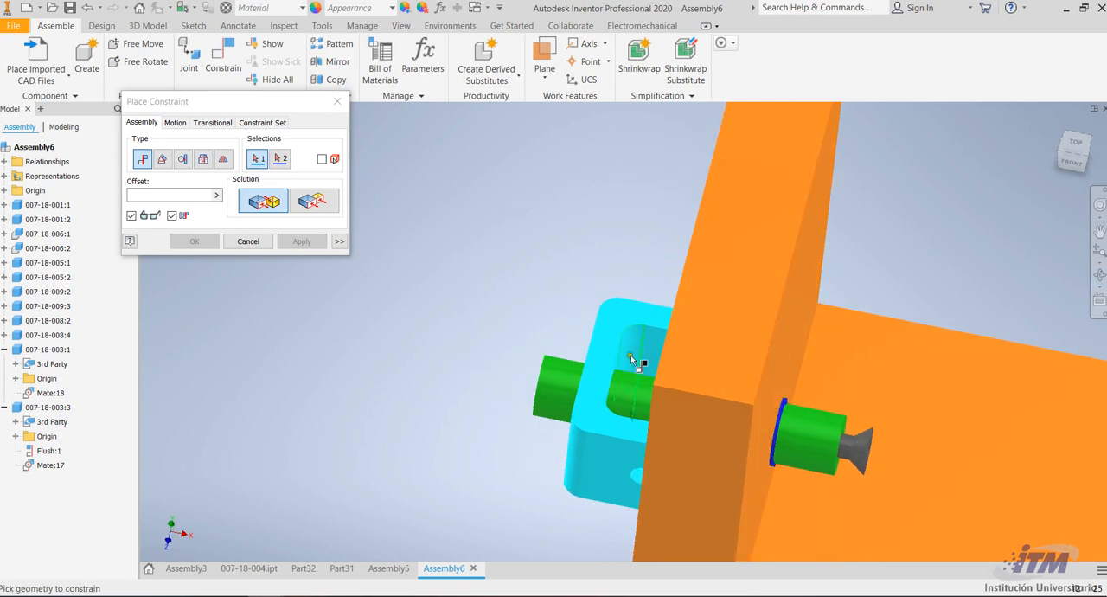
scroll(630, 355, down, 3)
click(615, 353)
scroll(605, 342, down, 5)
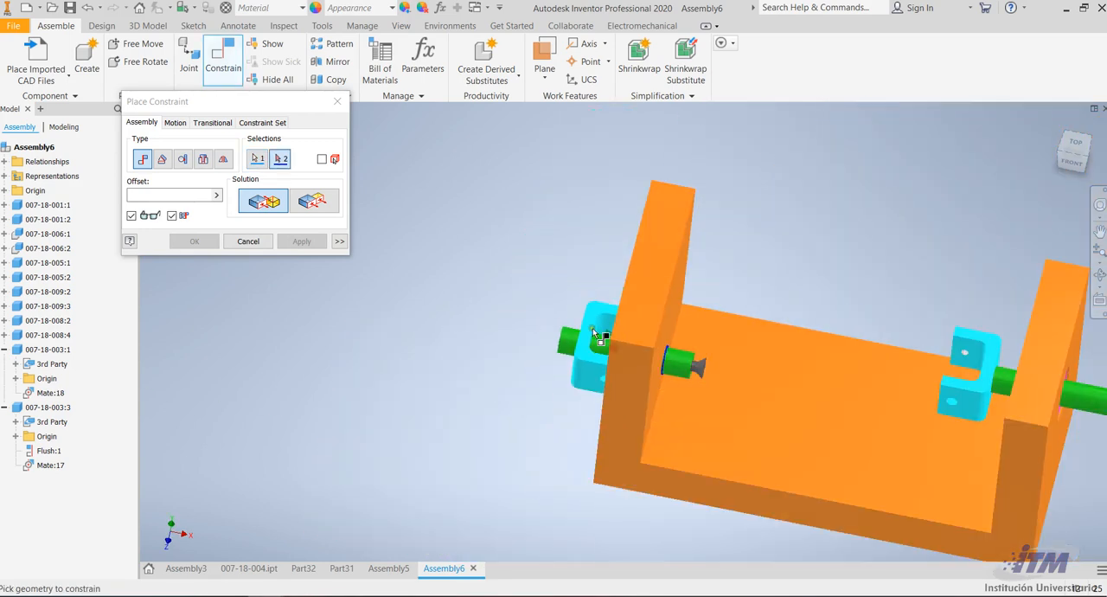
scroll(674, 363, up, 5)
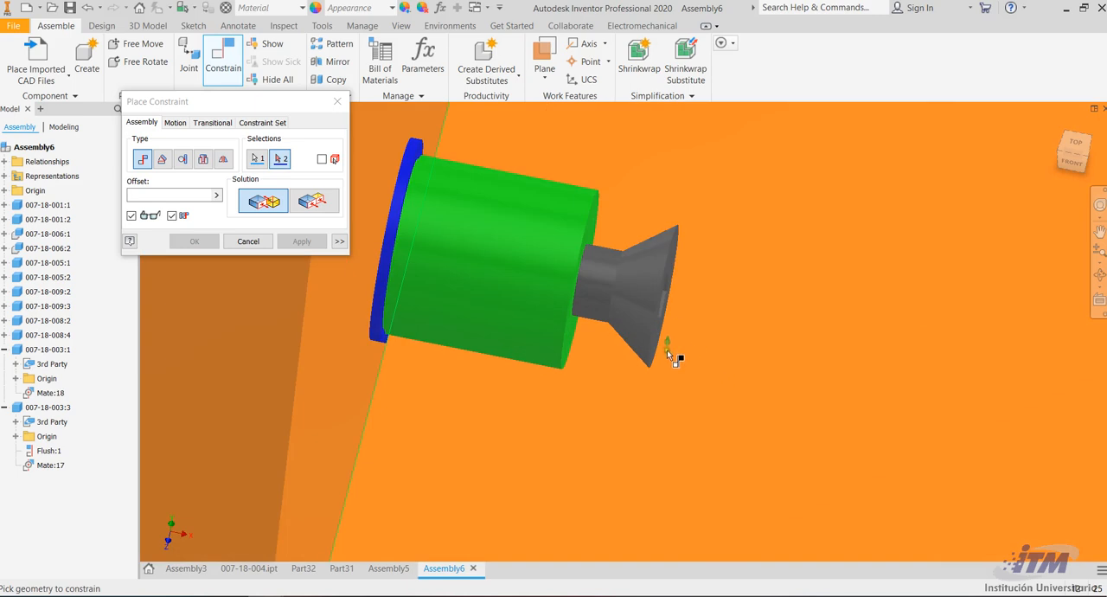
scroll(666, 349, up, 6)
click(619, 361)
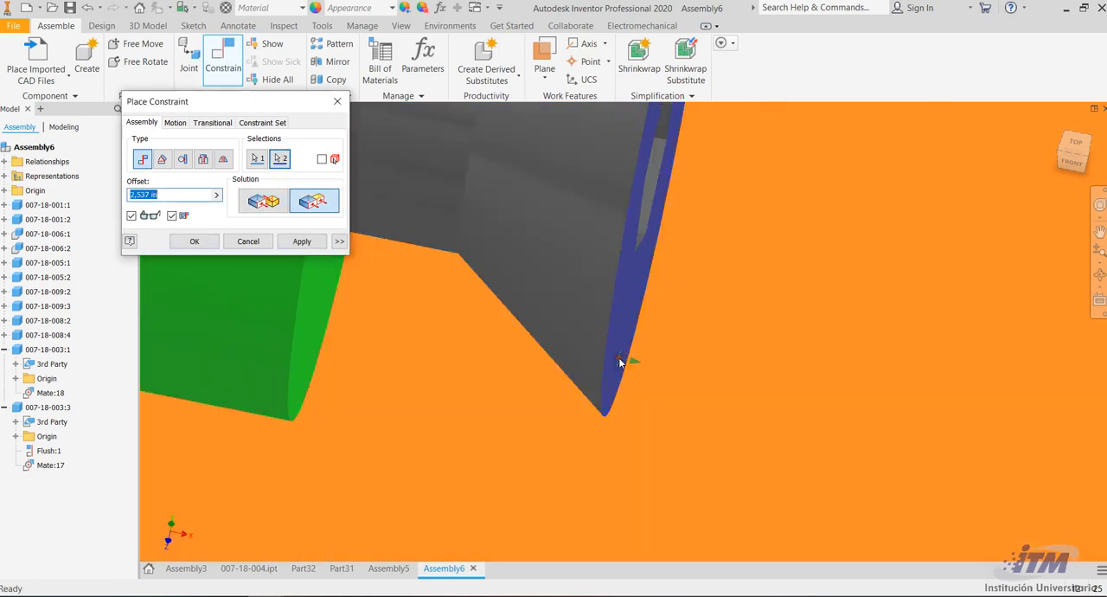
scroll(619, 361, down, 5)
text(0)
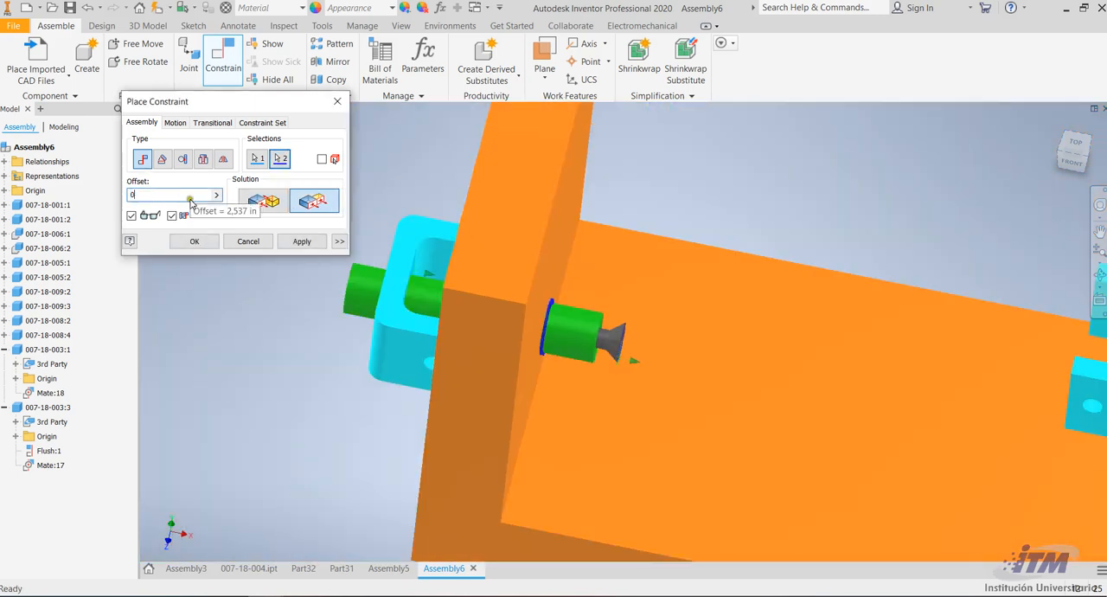
click(306, 245)
scroll(681, 284, down, 6)
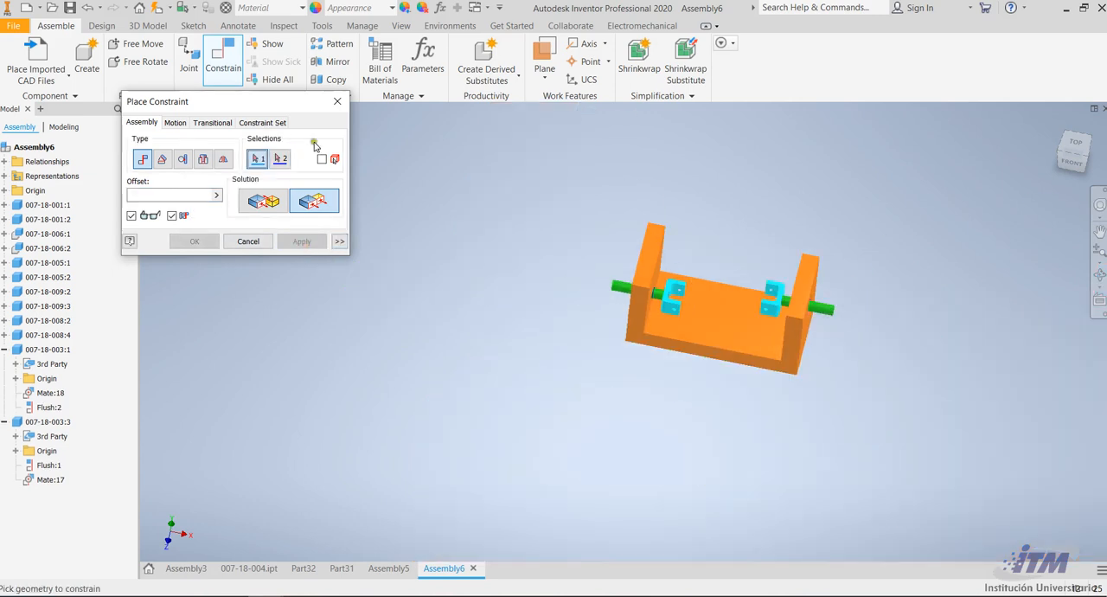
Compare the part previews in folder (007) and import 007-18-002.SLDPRT, the green screw with a dark head, as a converted model
click(36, 68)
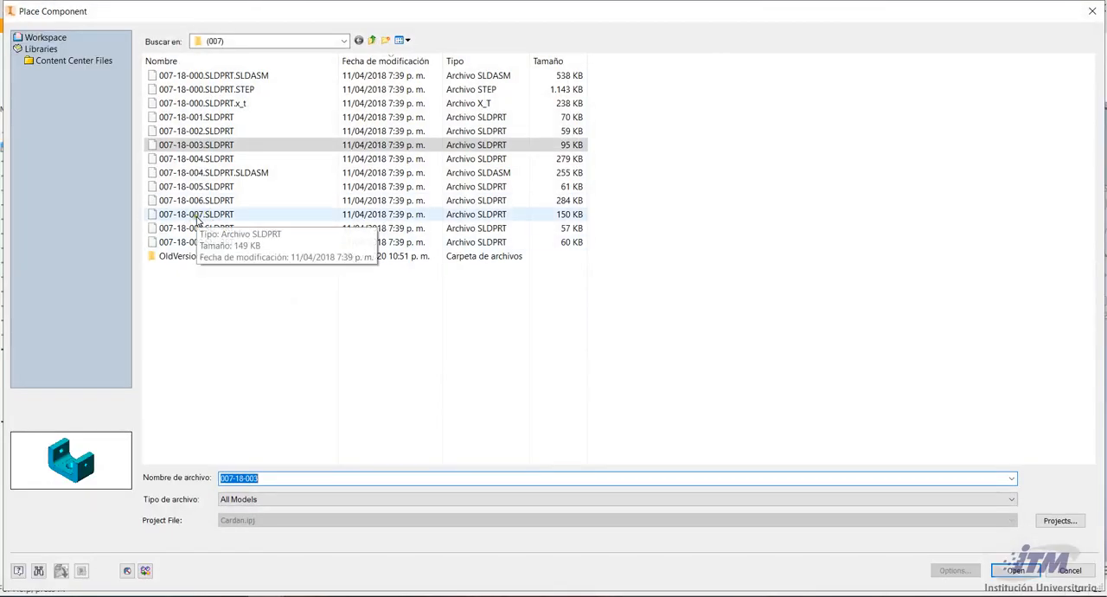
click(195, 215)
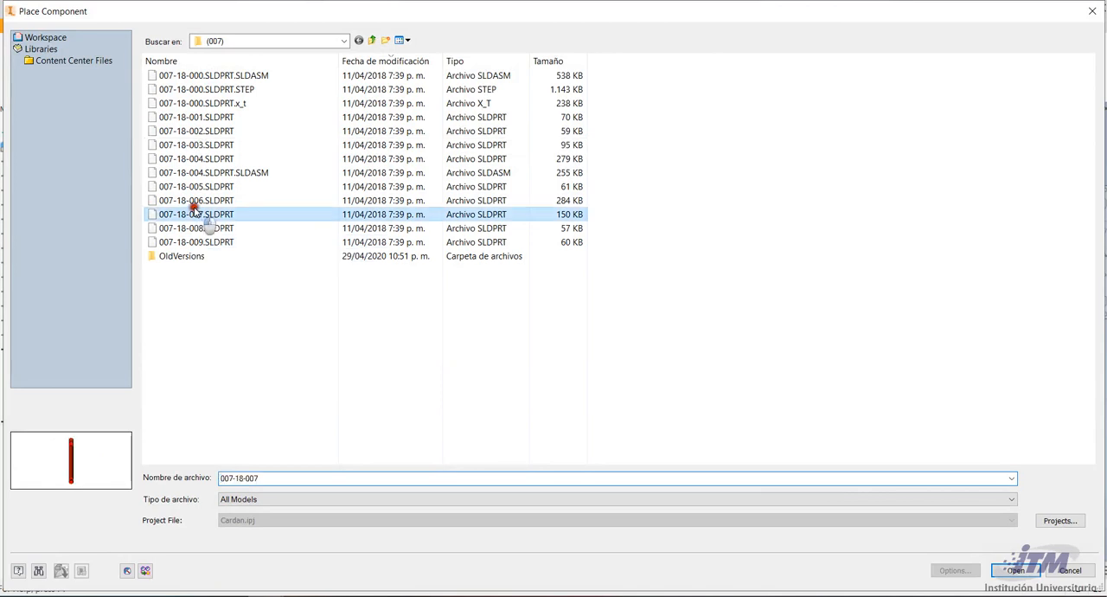
click(194, 201)
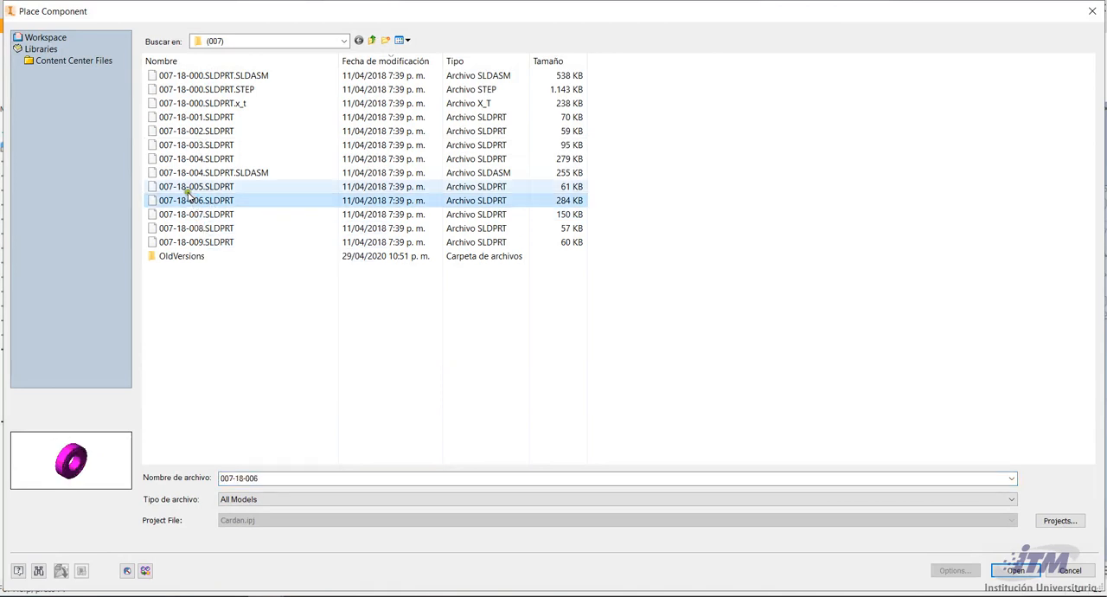
click(186, 189)
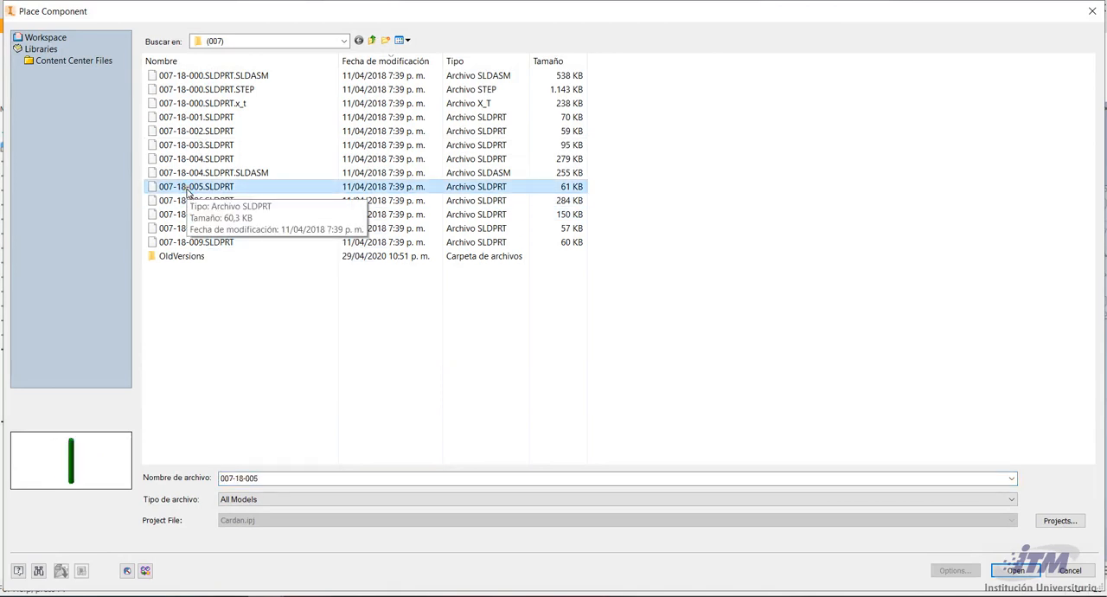
click(187, 173)
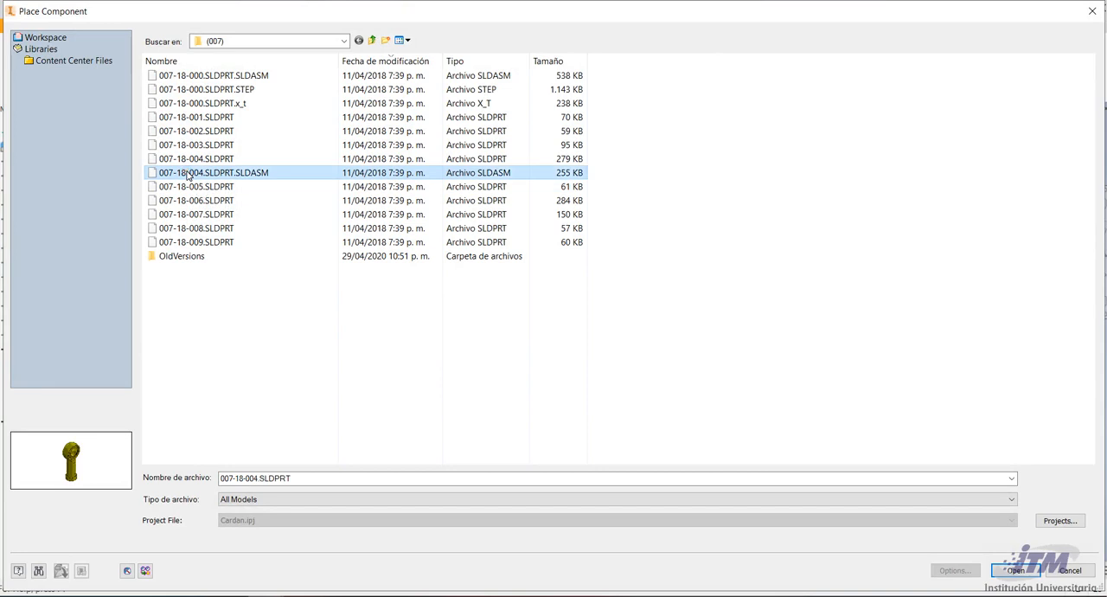
click(190, 185)
click(187, 160)
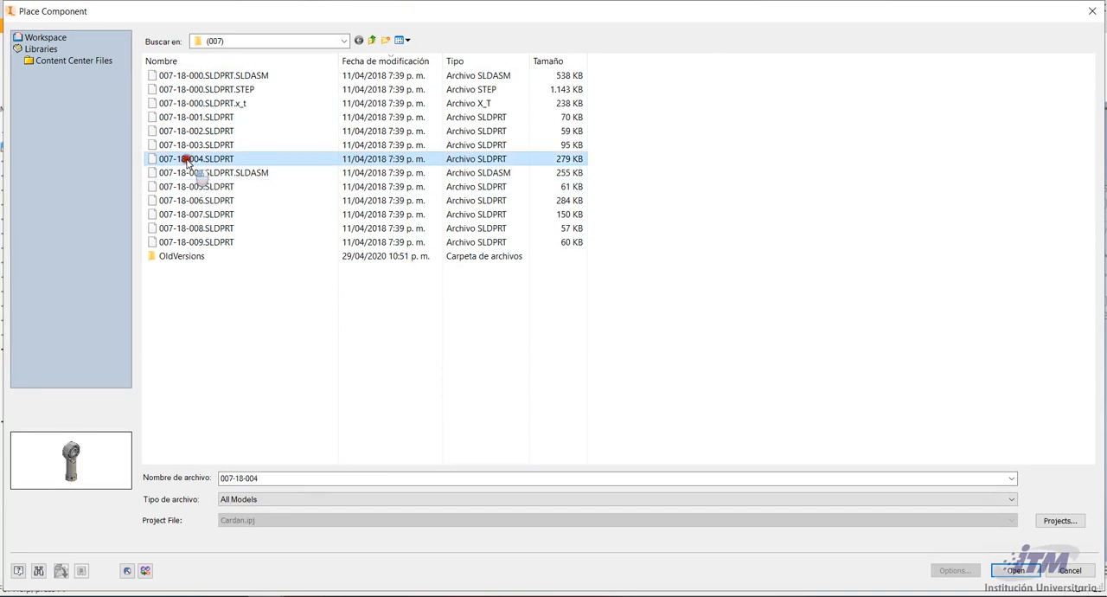
click(186, 145)
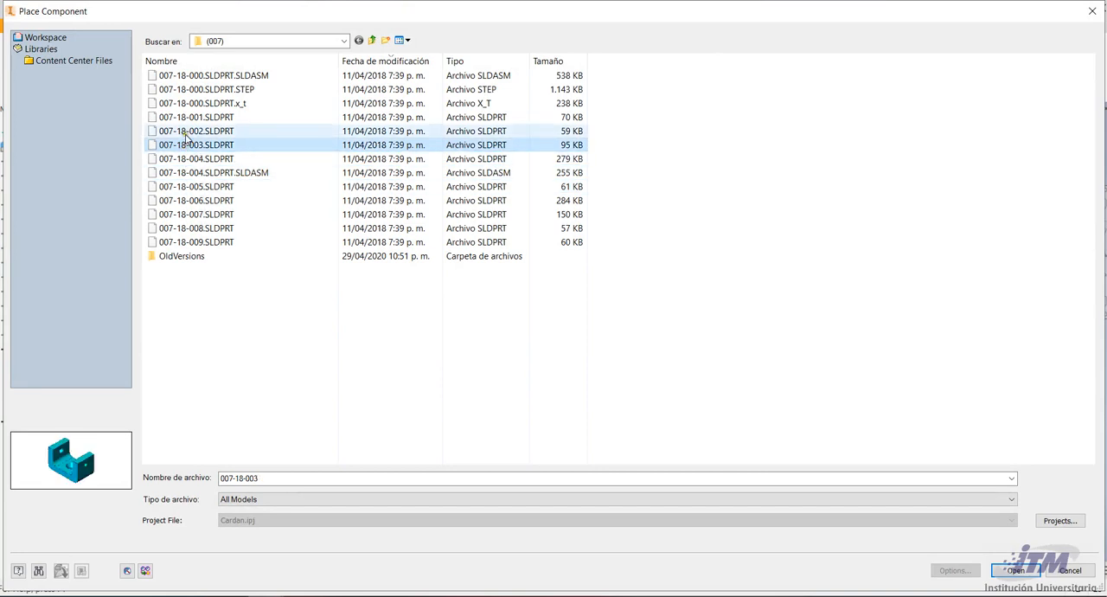
click(191, 128)
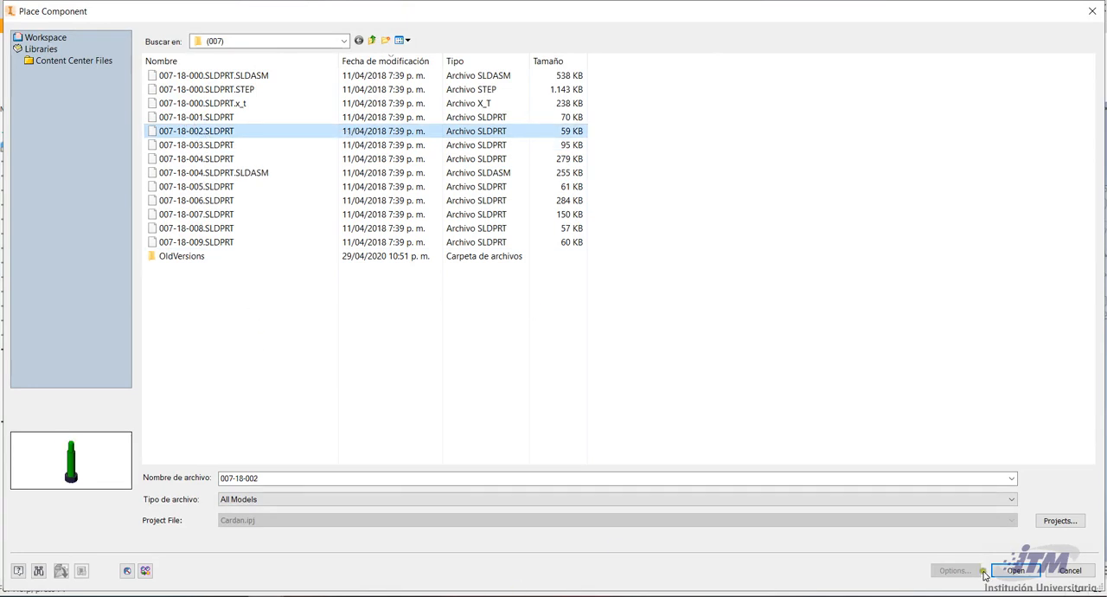
click(1015, 571)
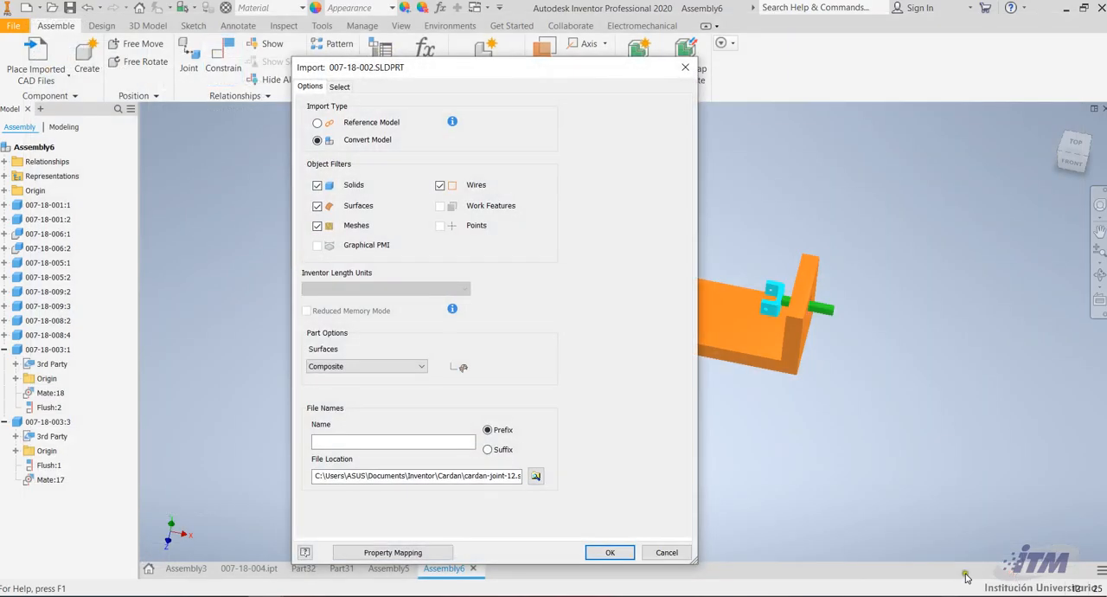
click(610, 552)
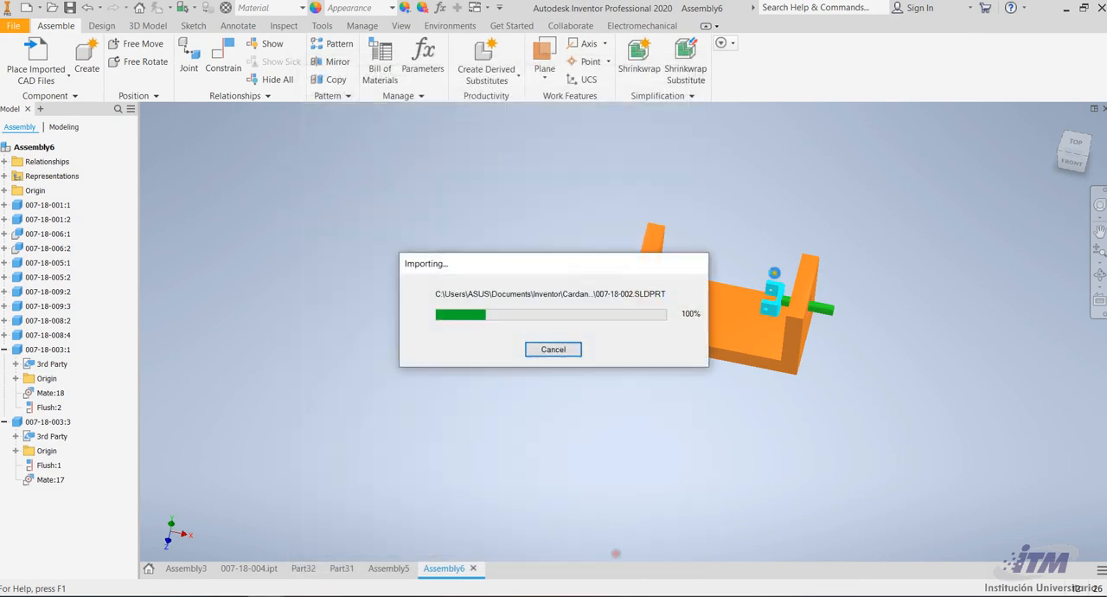
Place the first 007-18-002 screw above the magenta-ringed pin's wall, rotated 90° about X
scroll(733, 251, down, 5)
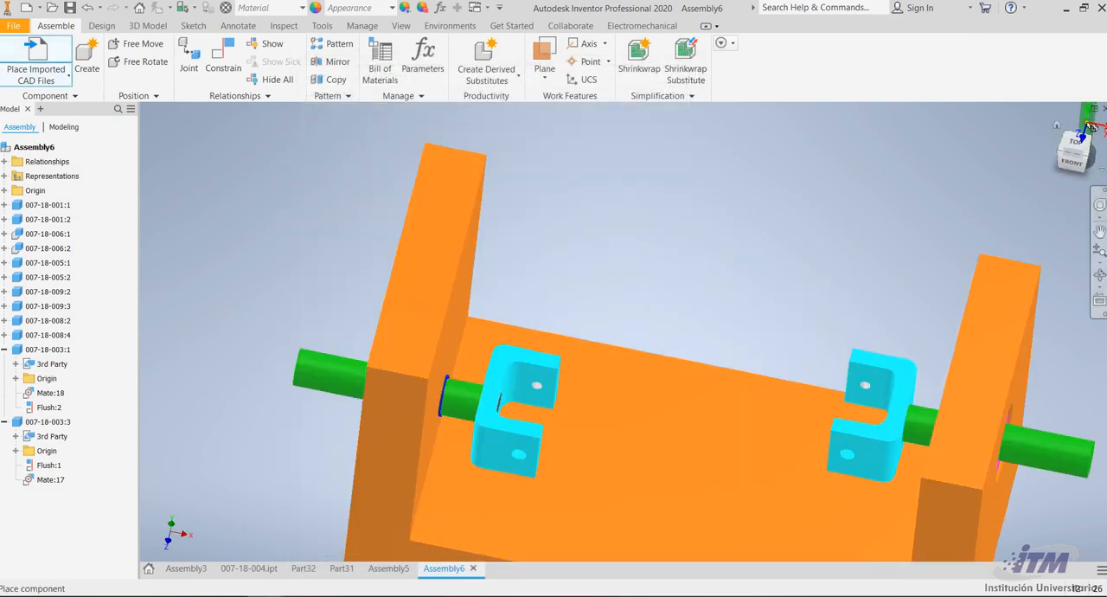
key(Escape)
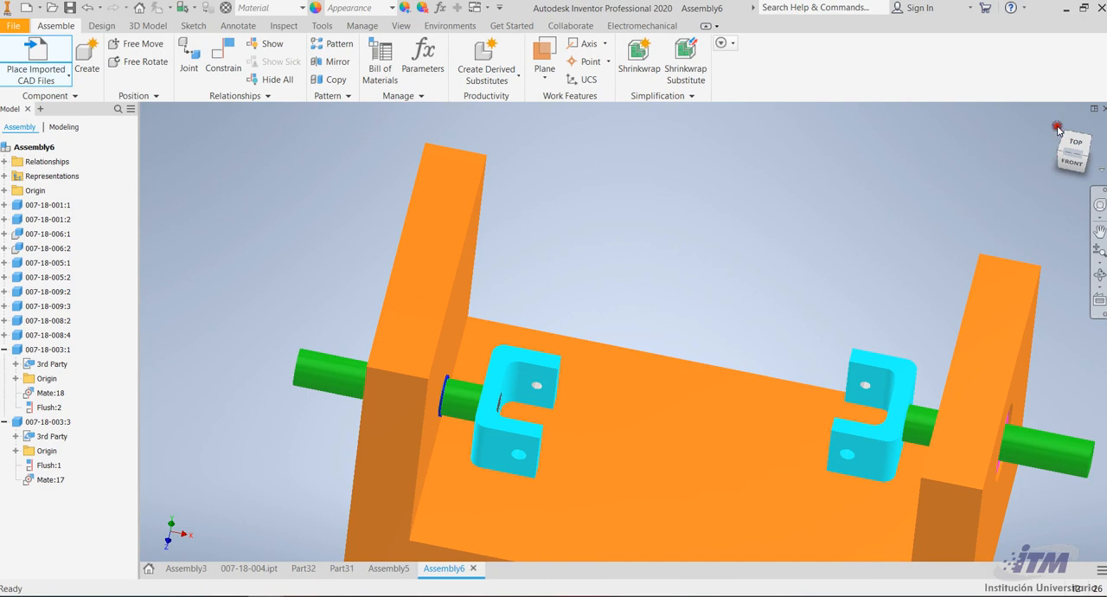
click(1057, 128)
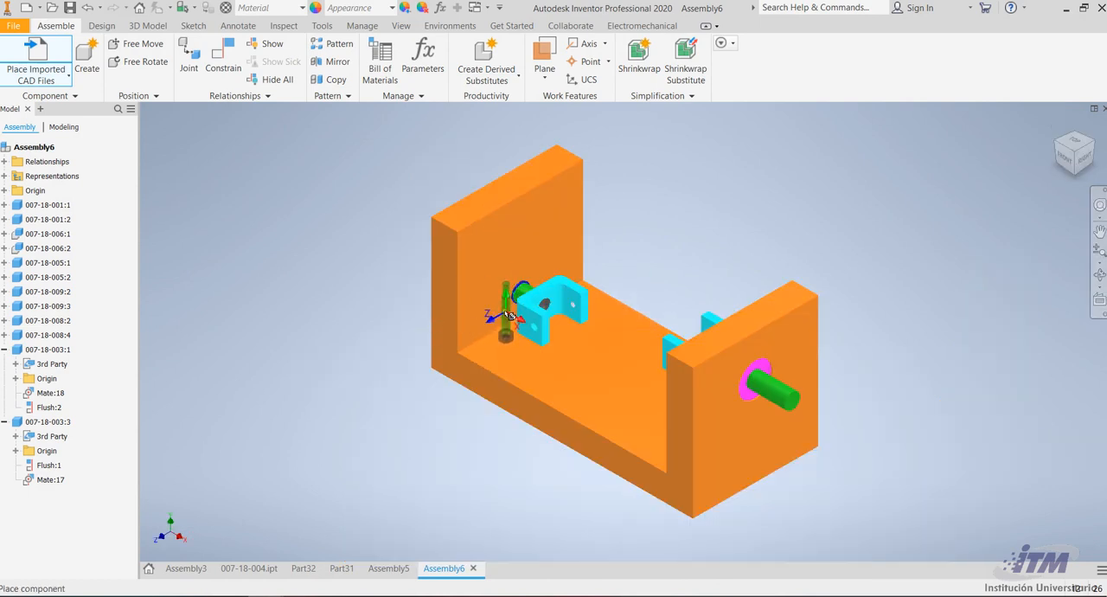
right_click(502, 312)
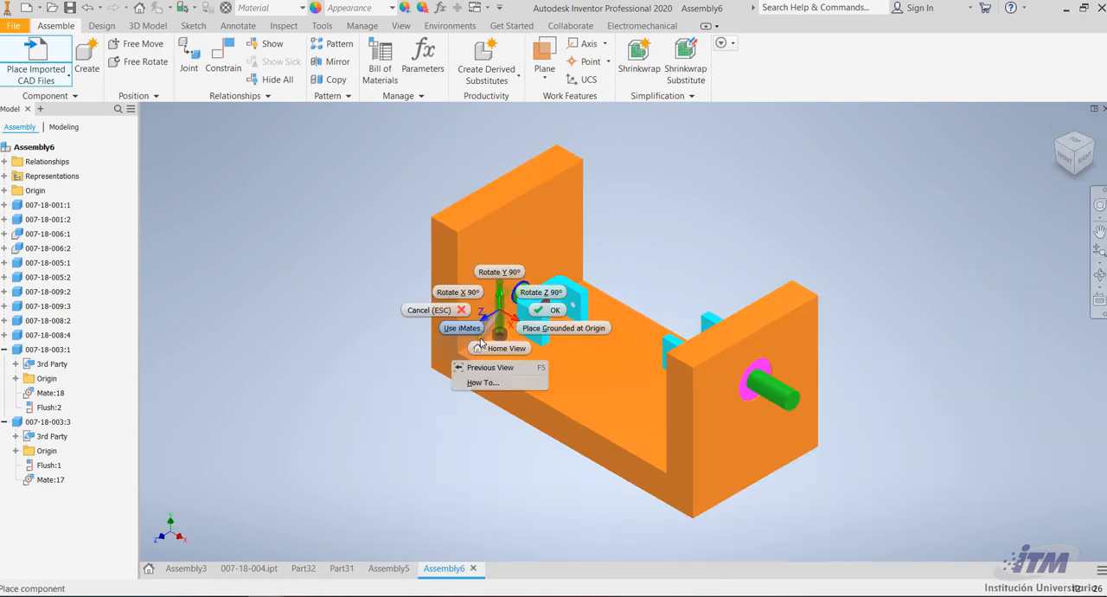
click(471, 292)
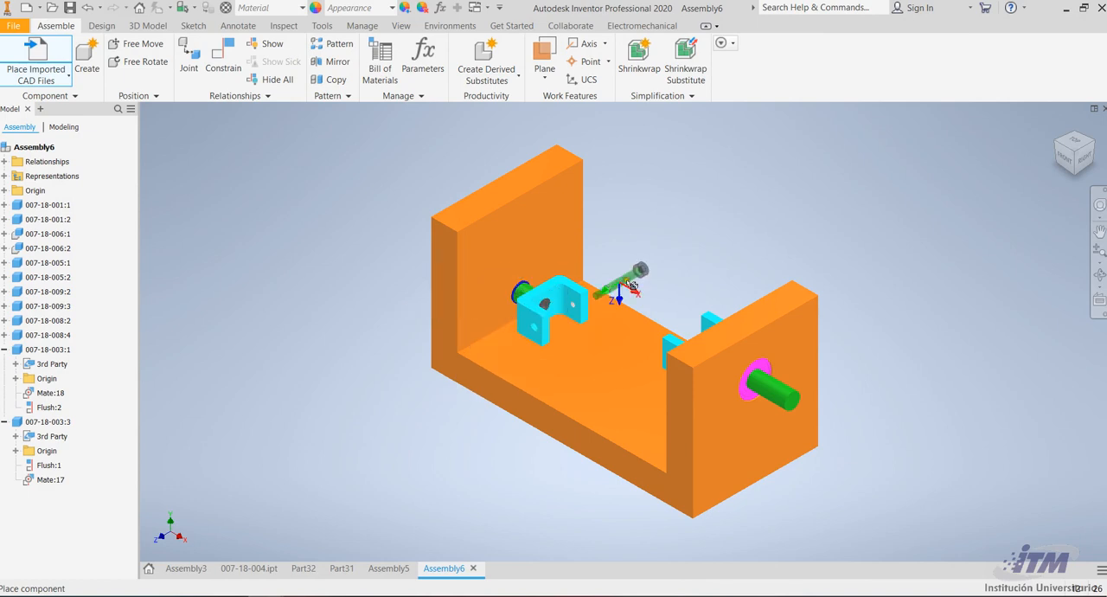
click(782, 268)
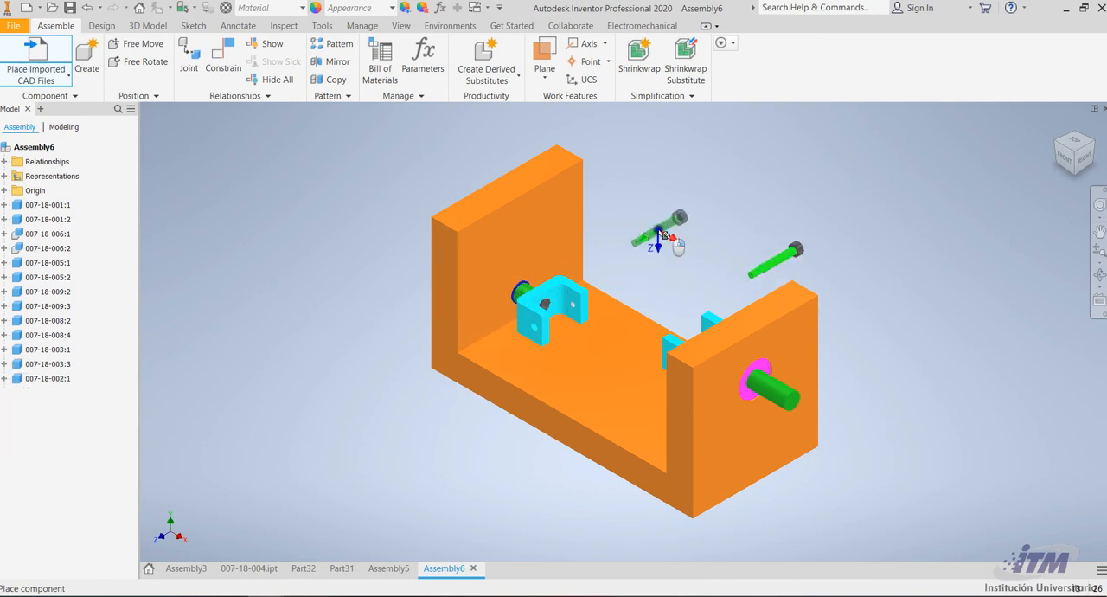
Place two more copies of the screw above the base, rotating each a further 90° about X, and end the placement
right_click(629, 220)
click(617, 213)
right_click(608, 212)
click(585, 192)
click(610, 220)
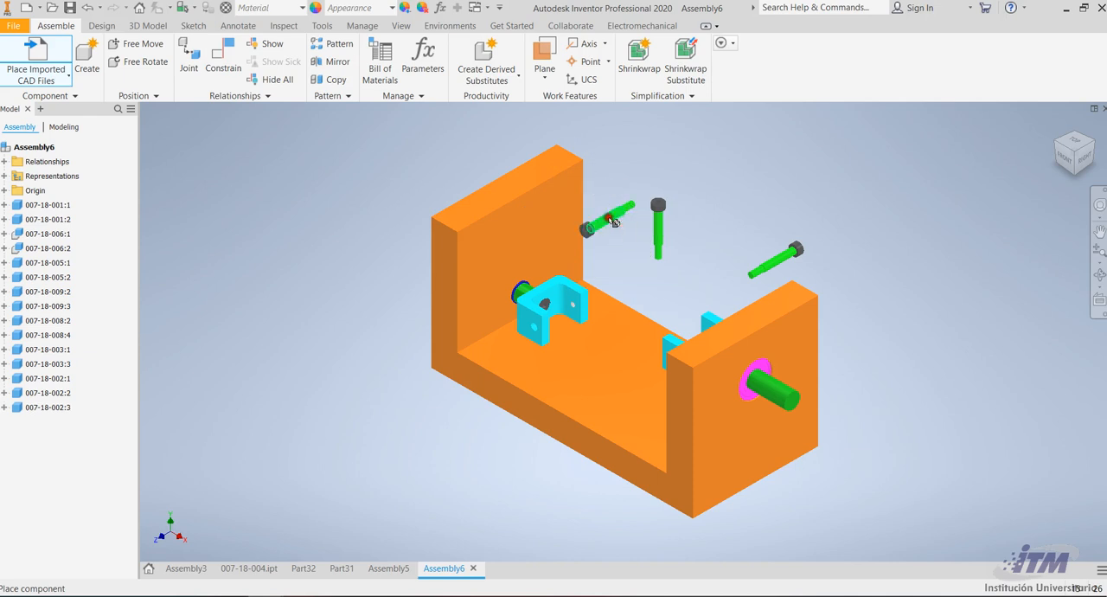
key(Escape)
Delete the upright middle screw 007-18-002:2 from the assembly
double_click(658, 226)
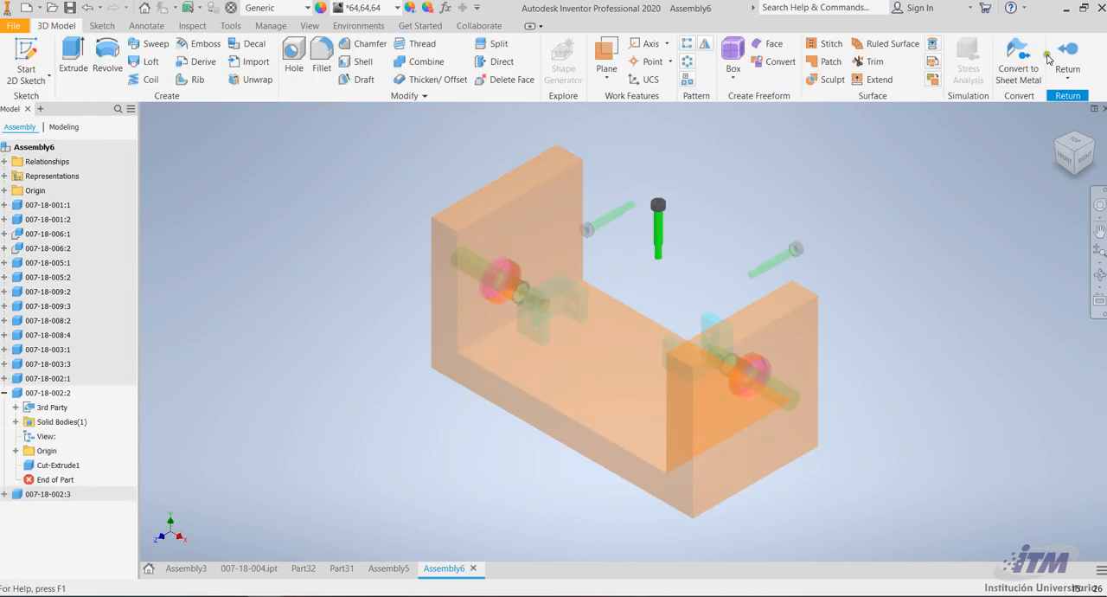
click(1062, 53)
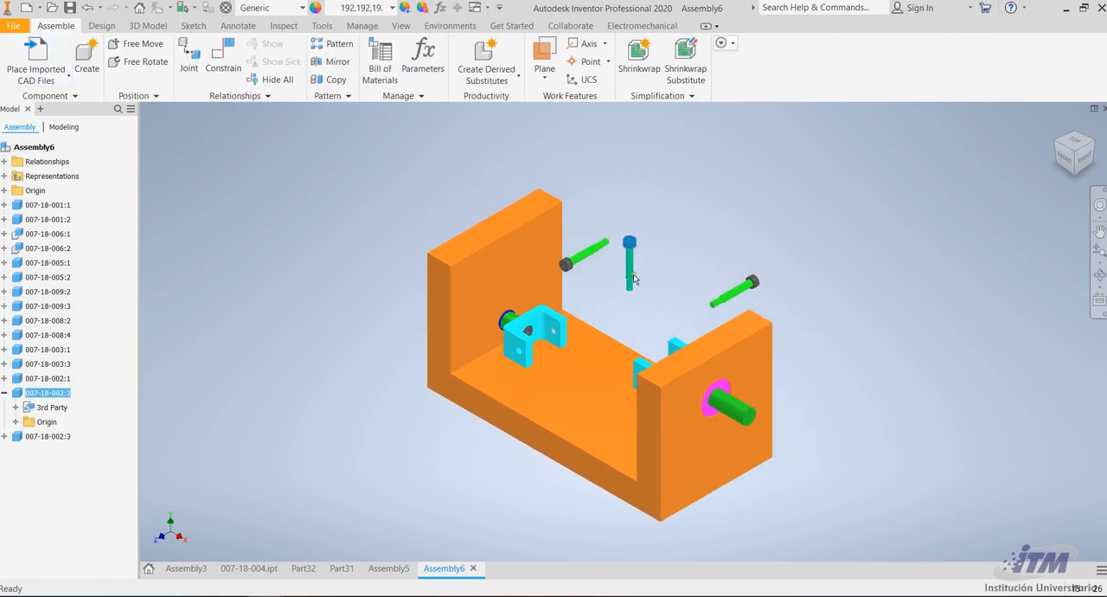
key(Delete)
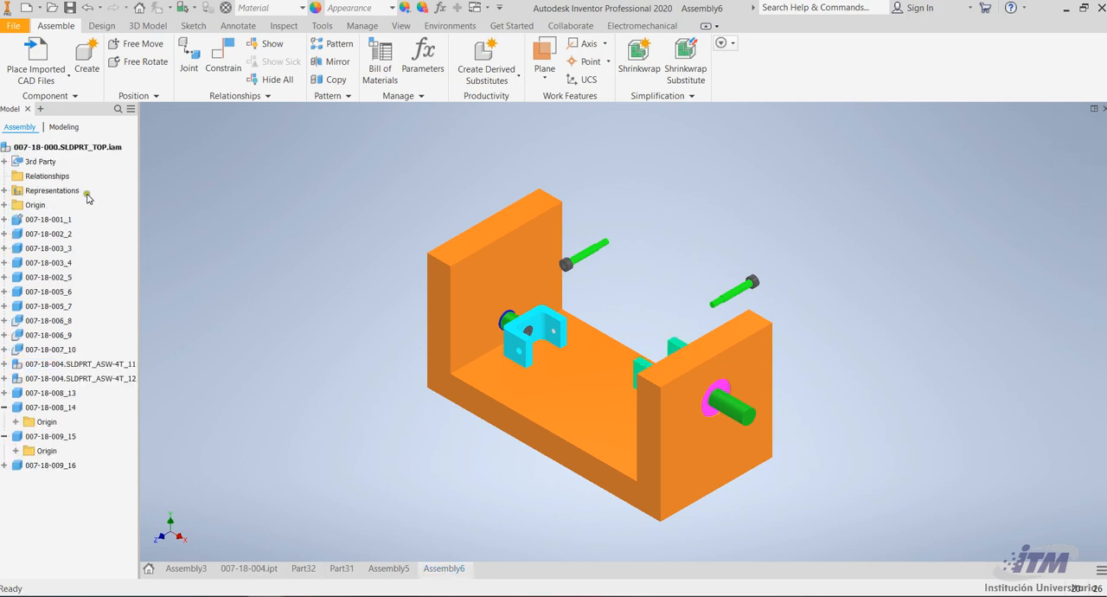
key(F4)
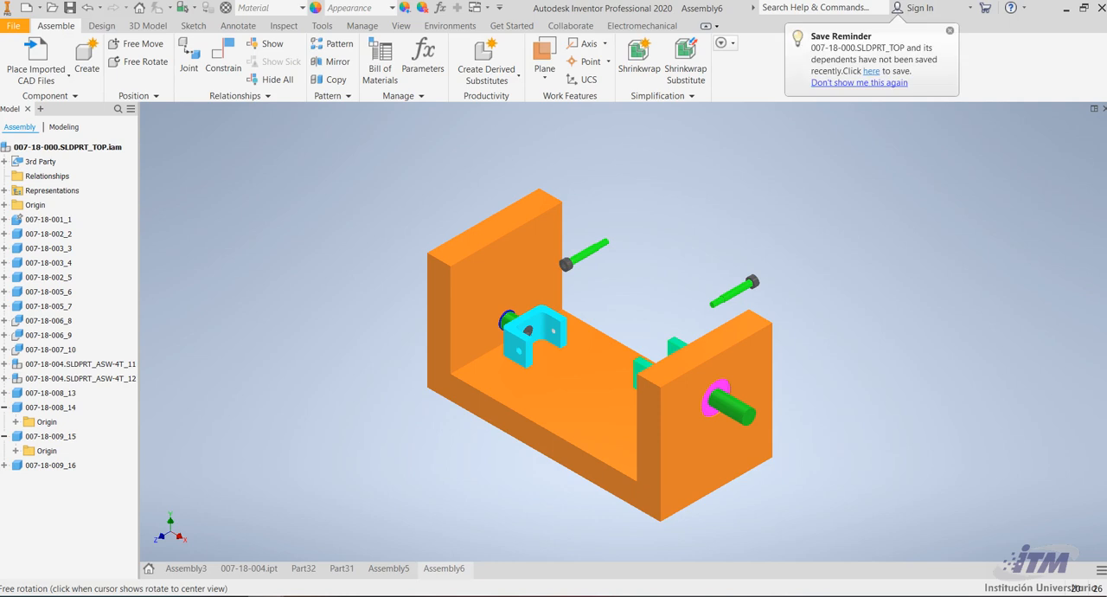
scroll(636, 293, up, 5)
scroll(428, 345, down, 2)
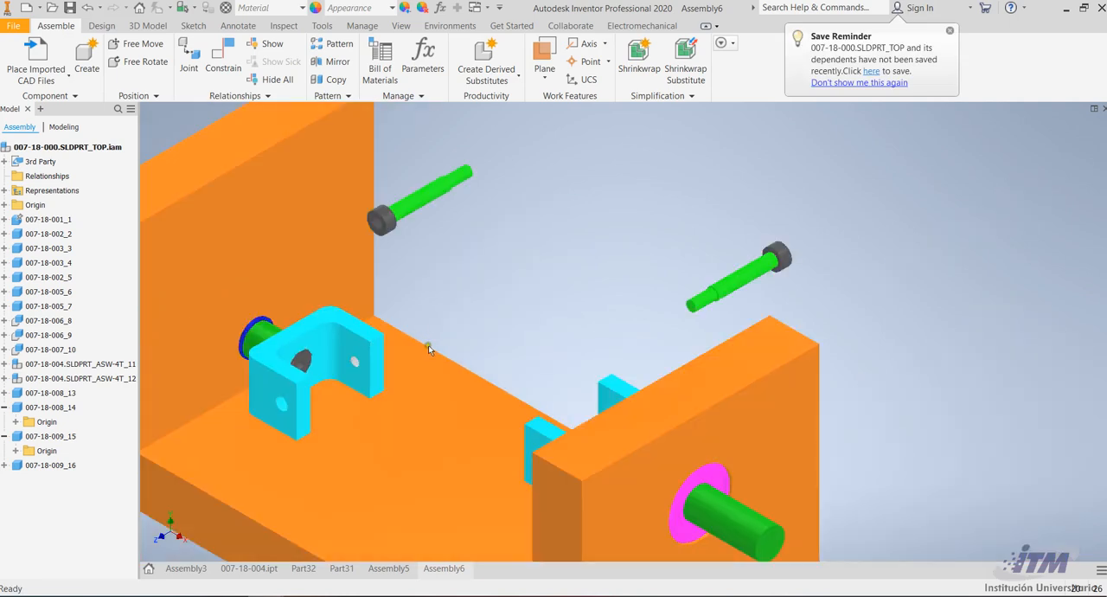
click(211, 59)
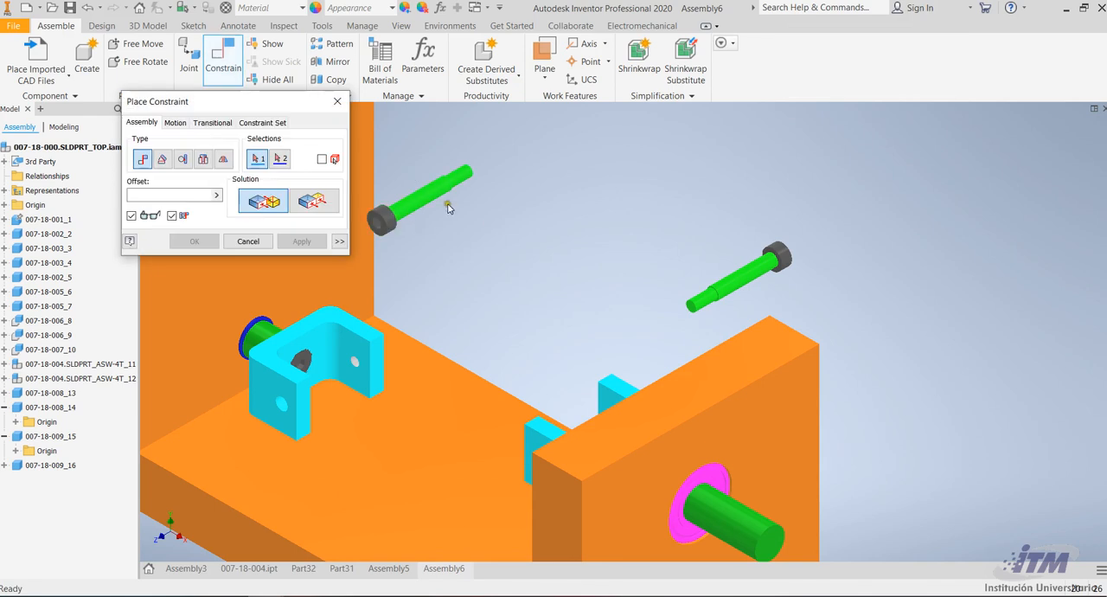
scroll(390, 208, up, 5)
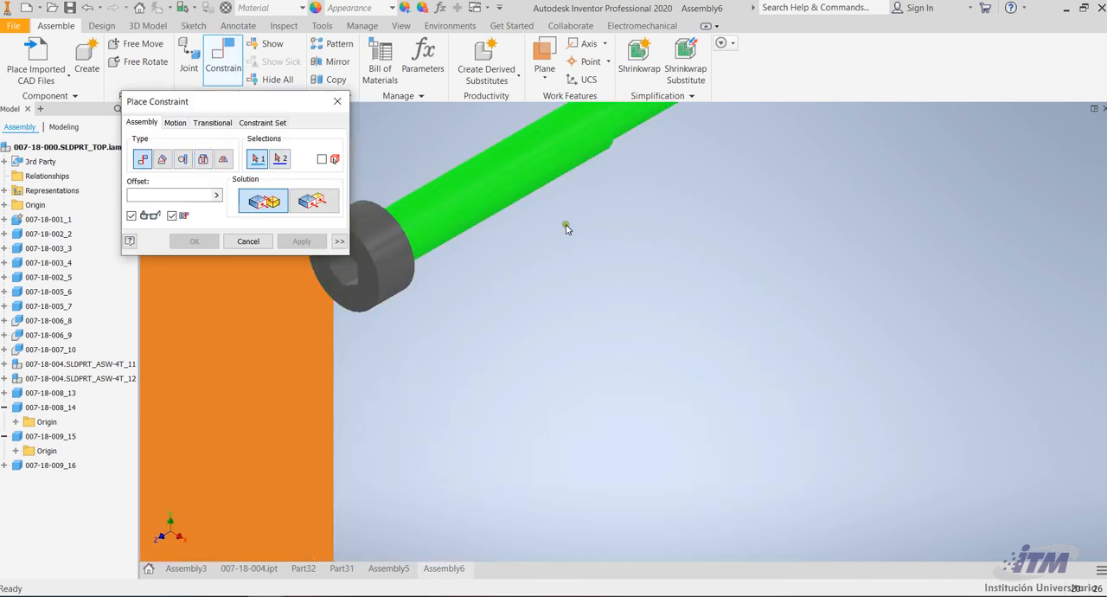
scroll(566, 230, down, 5)
click(248, 240)
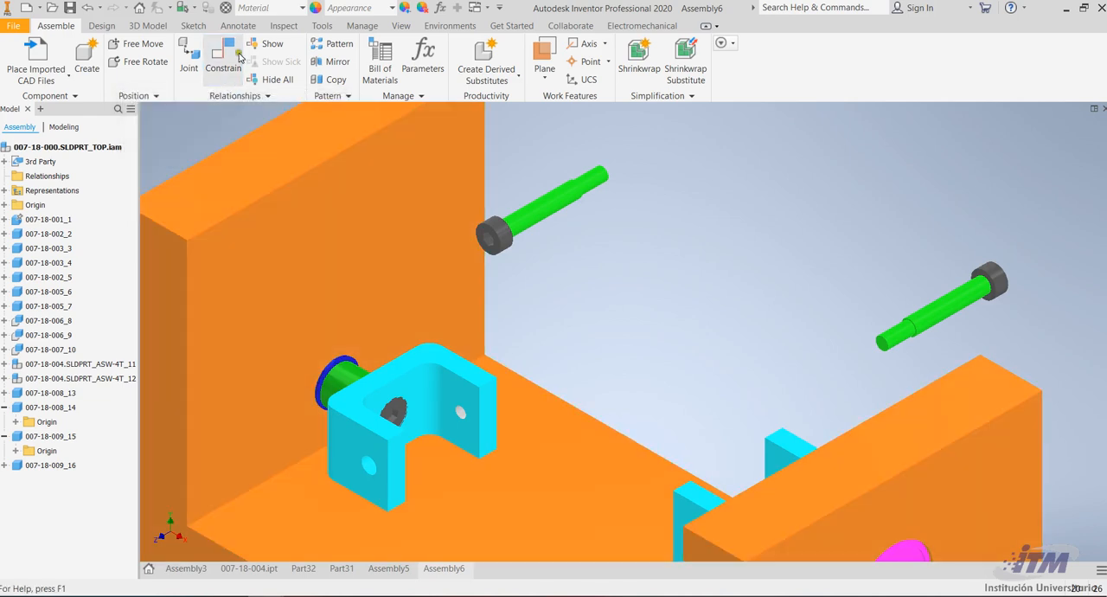
Start a Mate constraint for the stepped screw above the magenta-ringed pin's wall
click(232, 57)
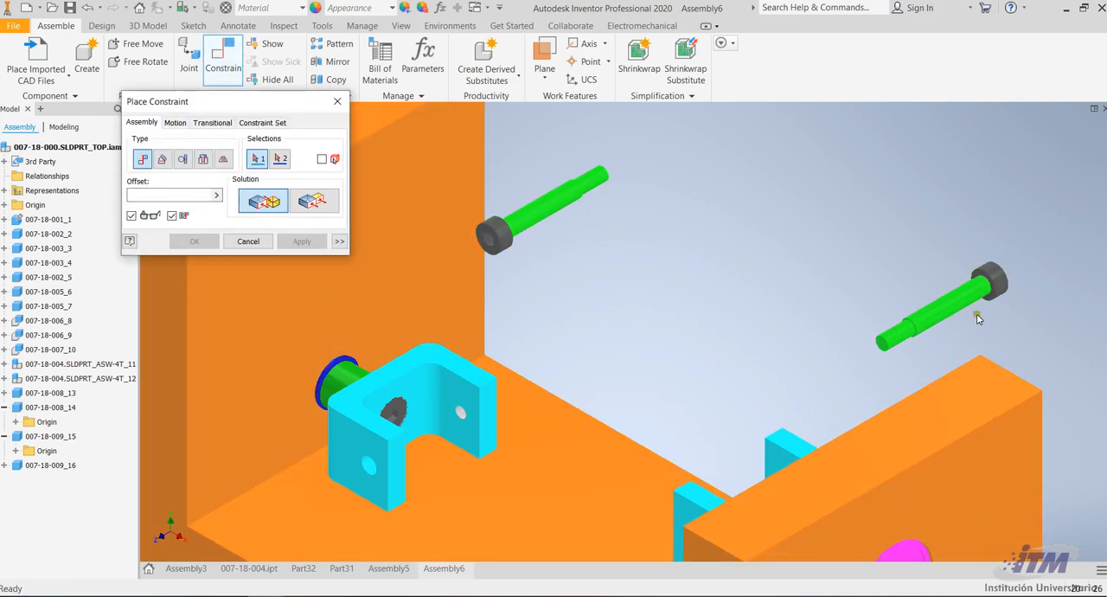
scroll(985, 310, up, 3)
scroll(691, 306, down, 4)
scroll(804, 292, up, 5)
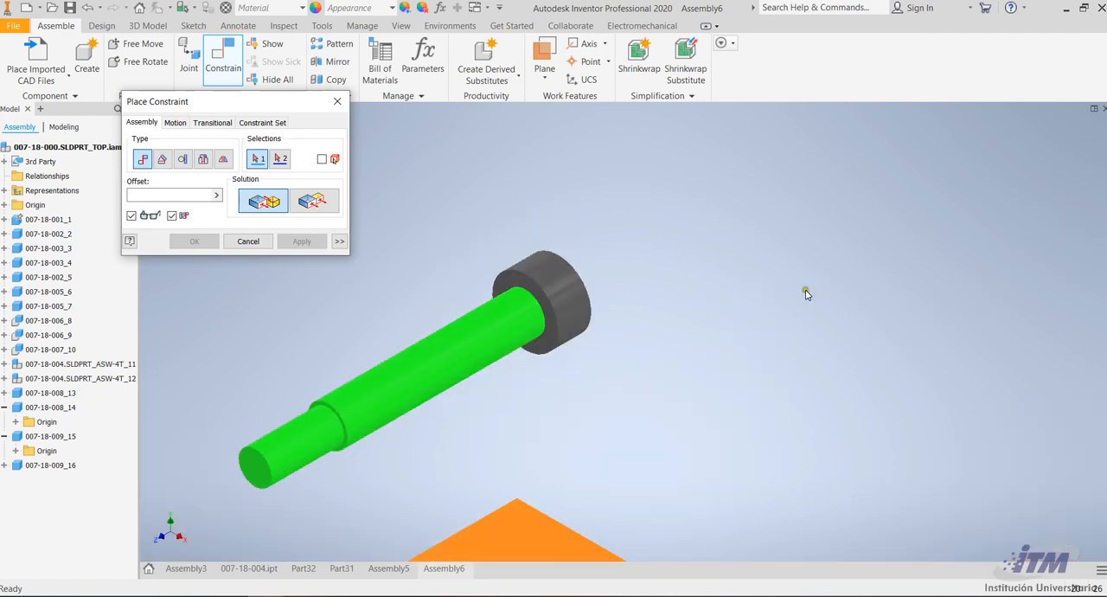
scroll(572, 281, up, 5)
scroll(442, 287, down, 1)
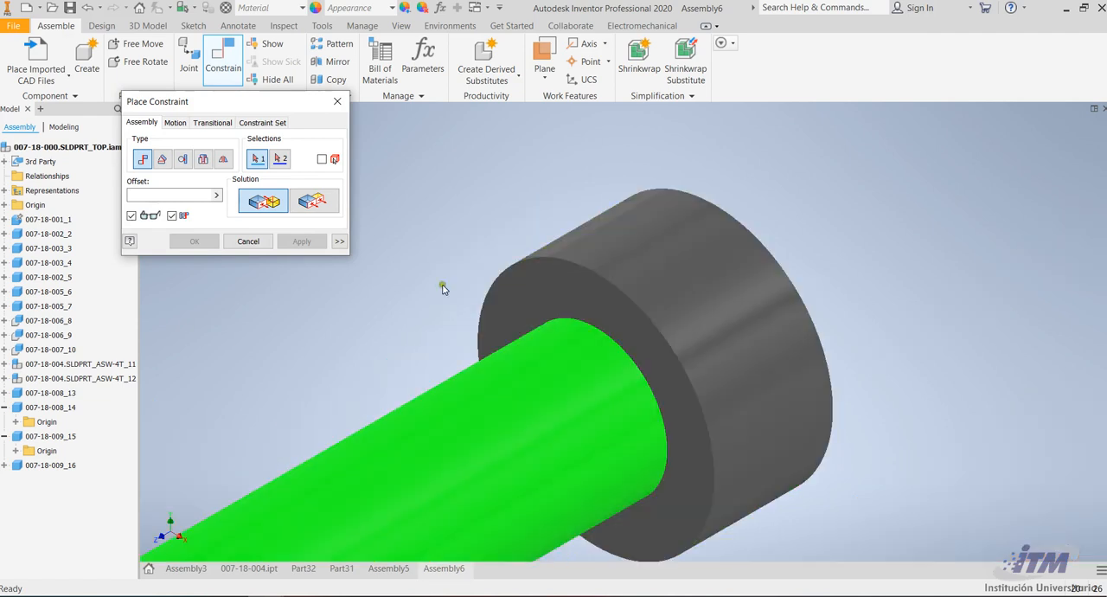
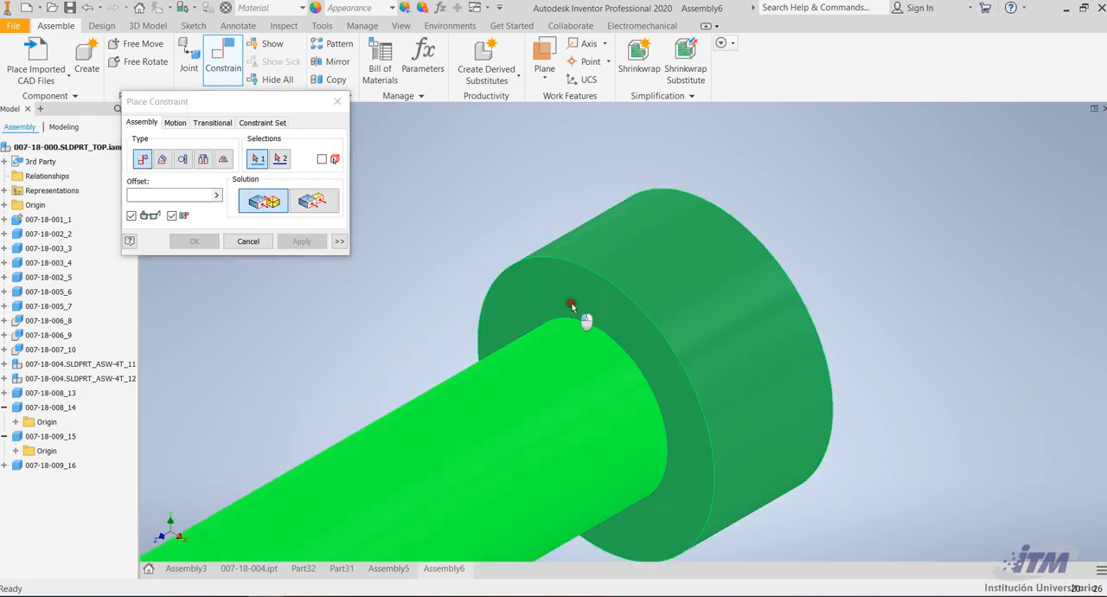
scroll(553, 274, down, 5)
scroll(592, 271, down, 4)
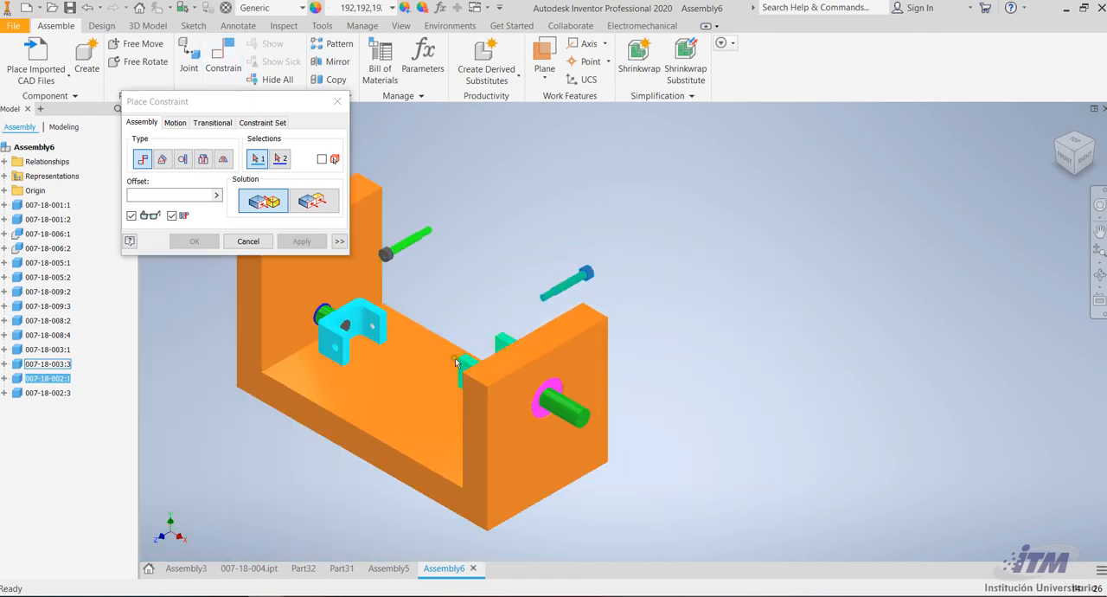
click(262, 243)
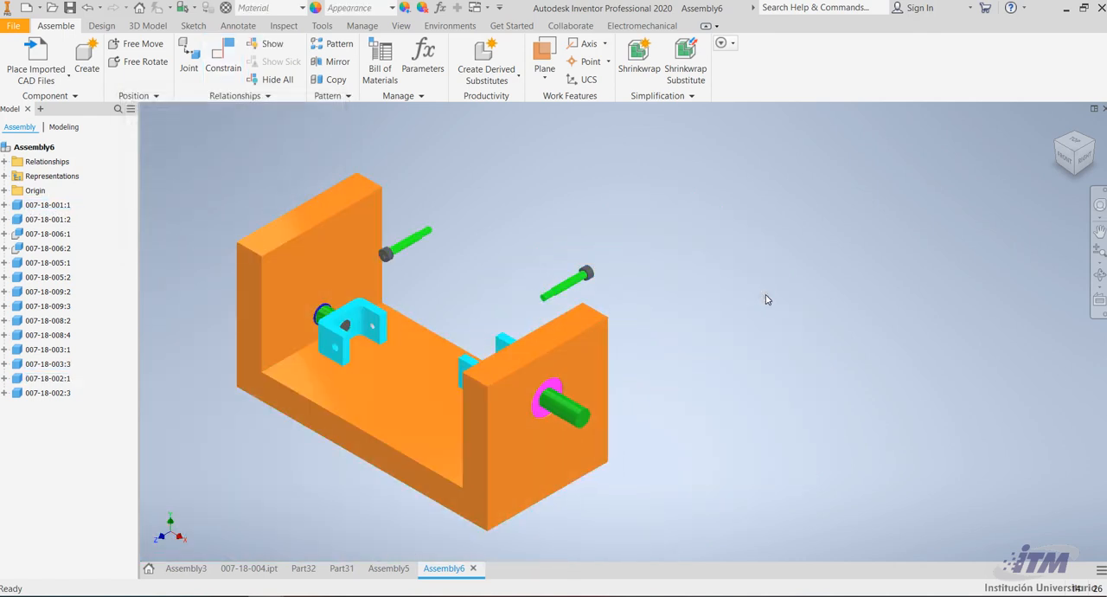
Mate the underside of the nearest screw's head to the outer face of the U-bracket on the magenta-ringed pin with offset 0
click(223, 57)
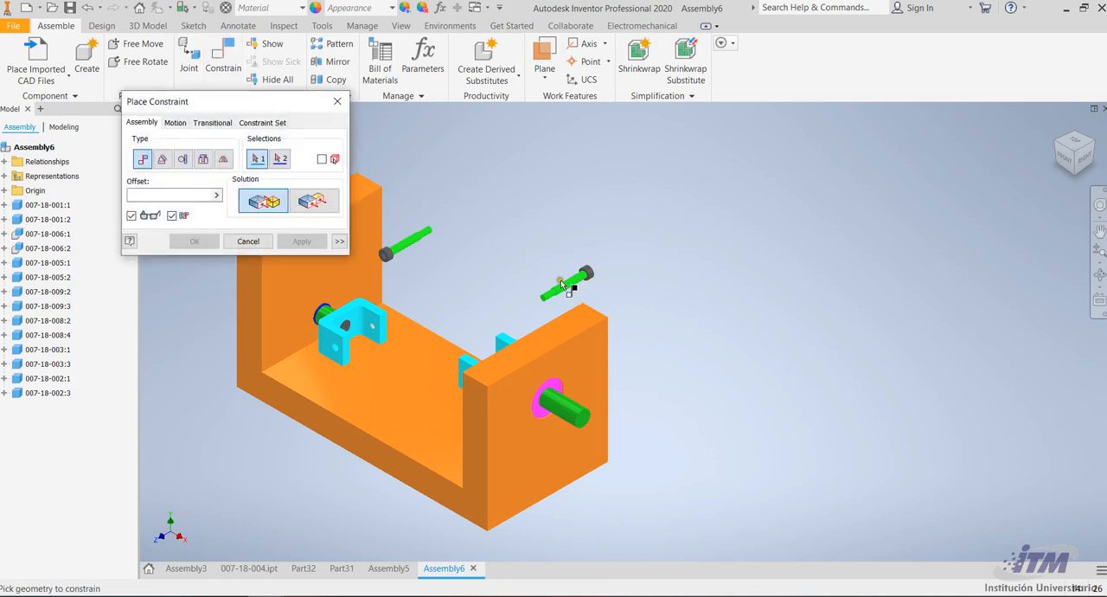
scroll(560, 282, up, 5)
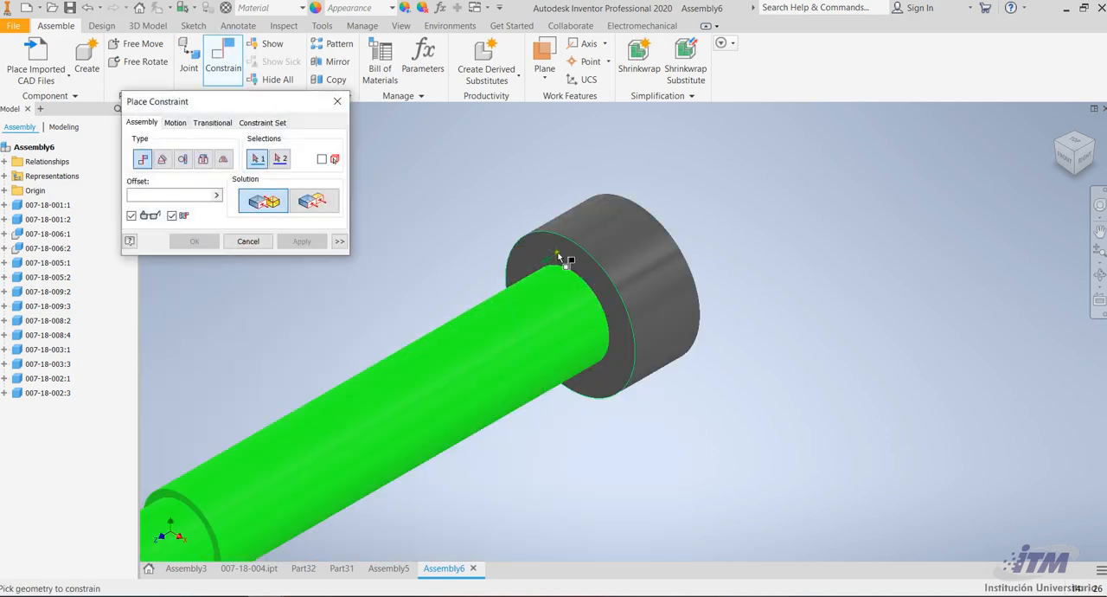
click(562, 248)
scroll(623, 231, down, 6)
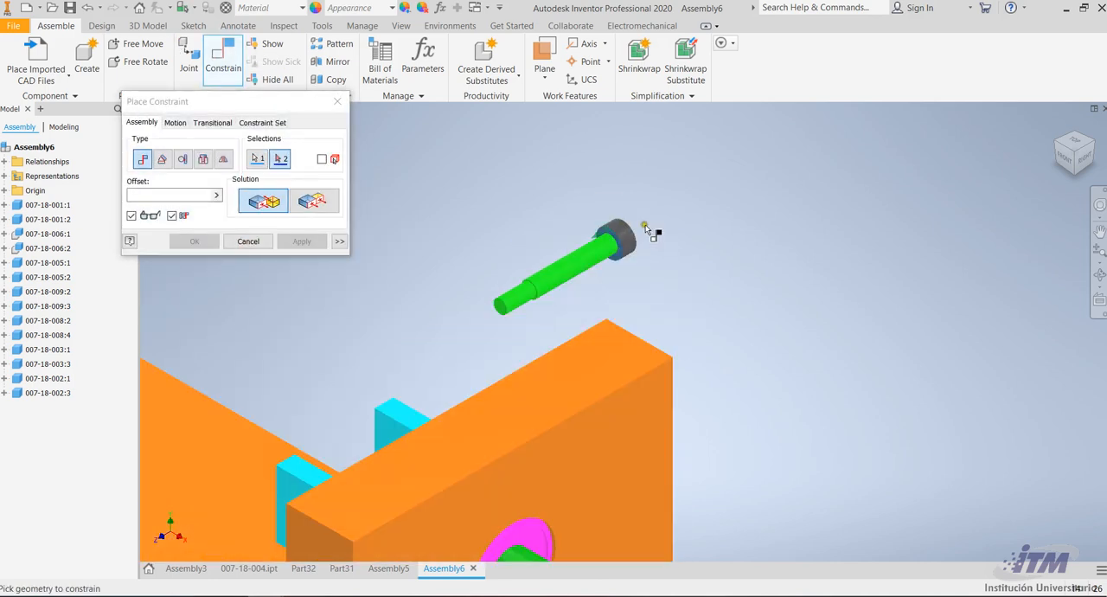
click(1096, 275)
drag(623, 276, 579, 335)
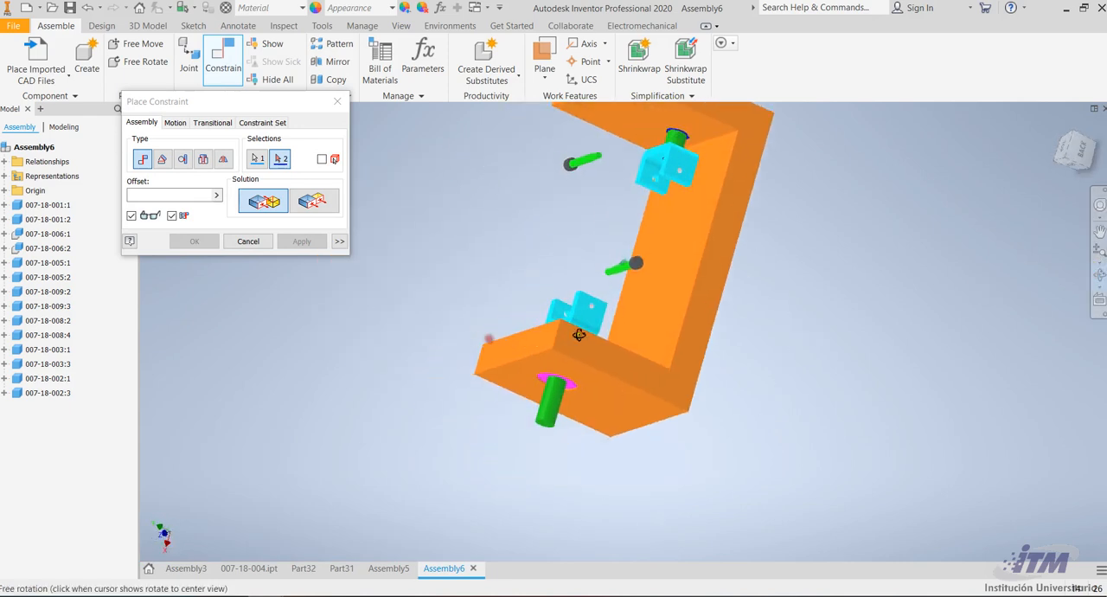
scroll(578, 335, up, 5)
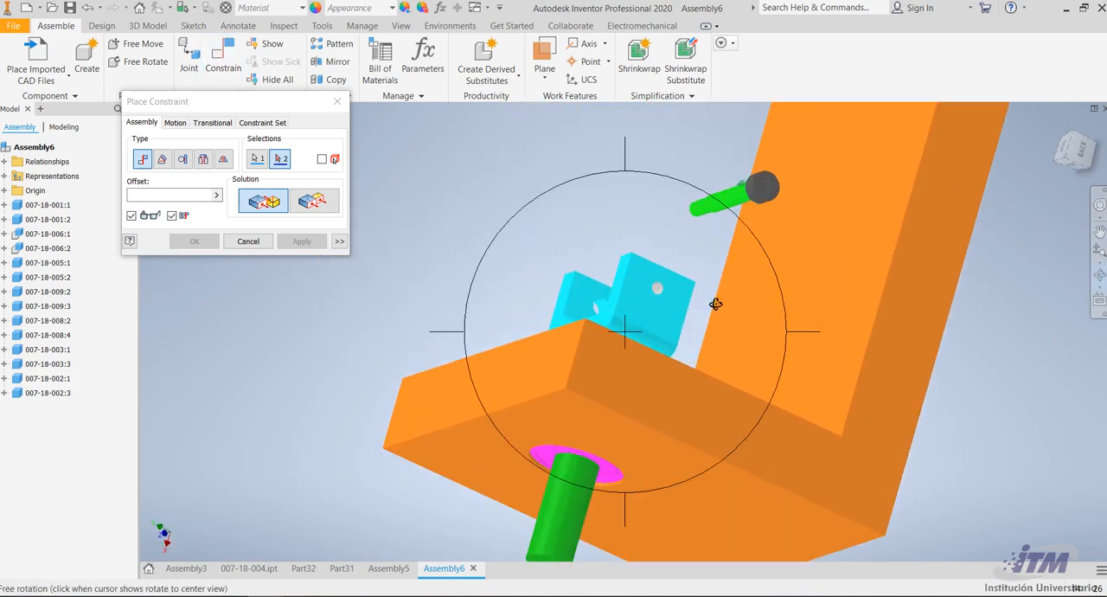
key(Escape)
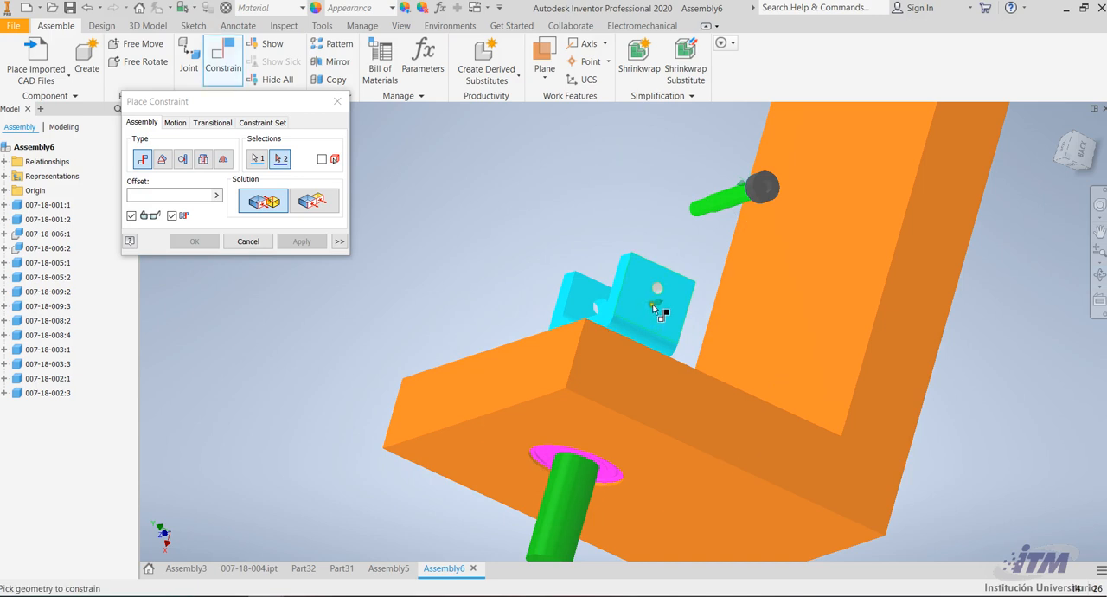
click(658, 309)
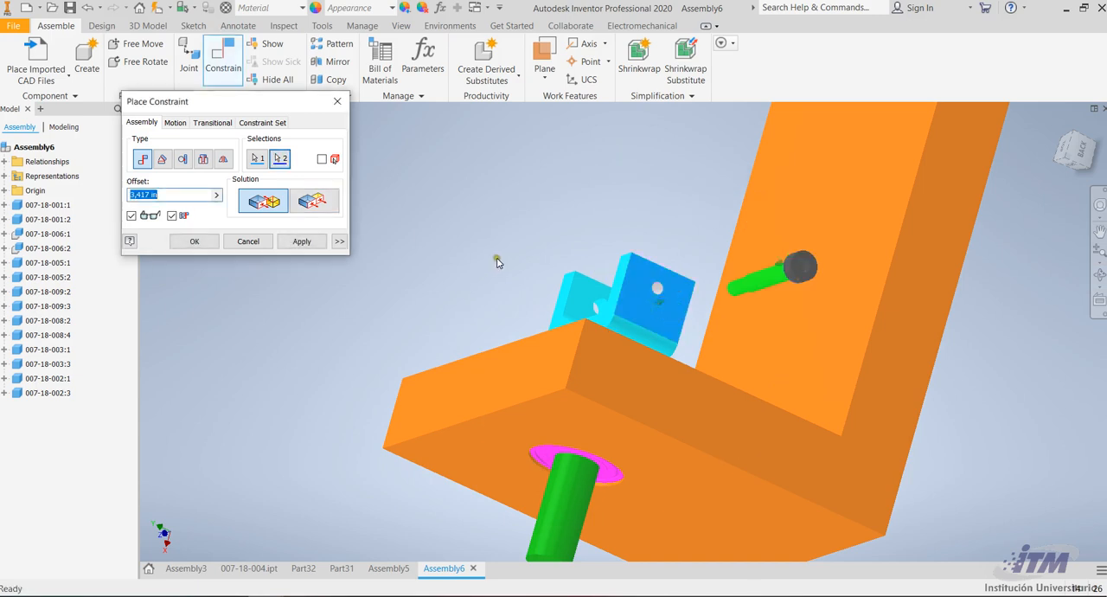
text(0)
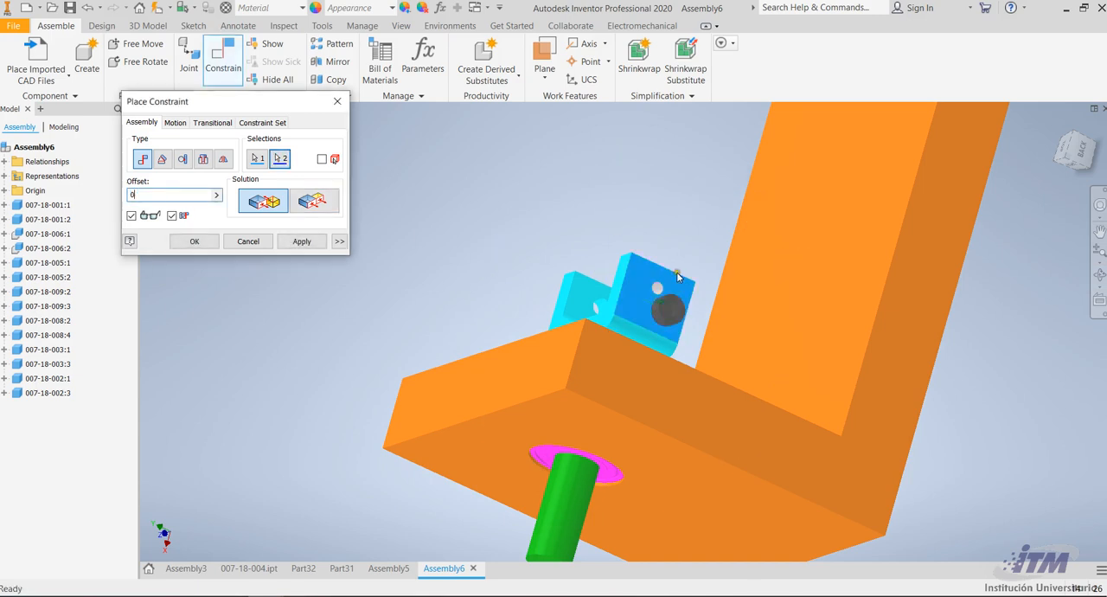
click(301, 242)
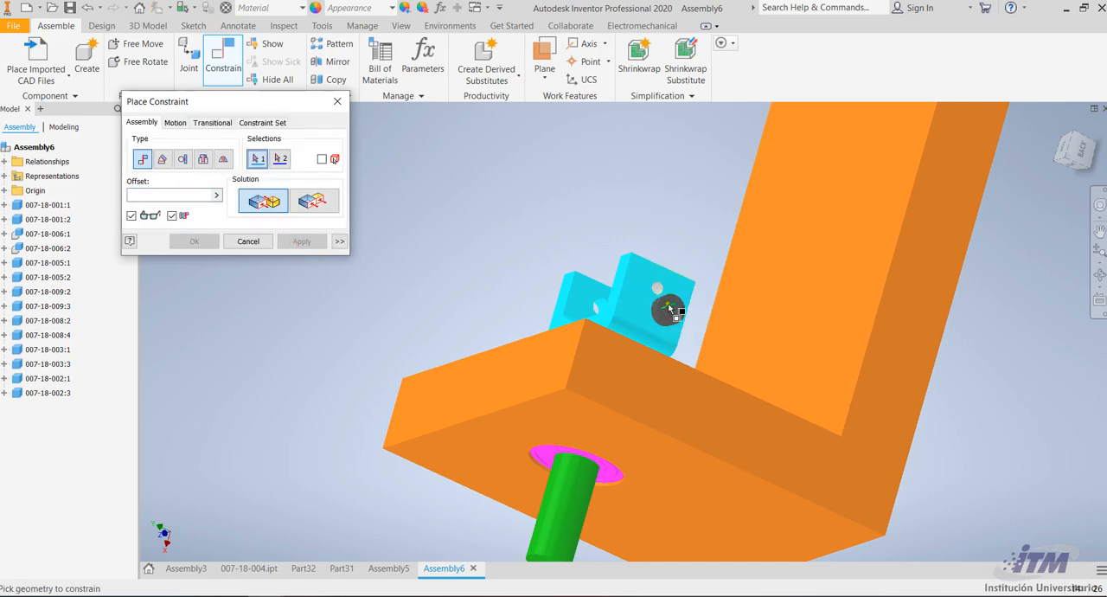
Mate that screw's axis with the hole axis of the U-bracket on the magenta-ringed pin, using offset 0
scroll(668, 308, down, 5)
click(642, 441)
click(603, 238)
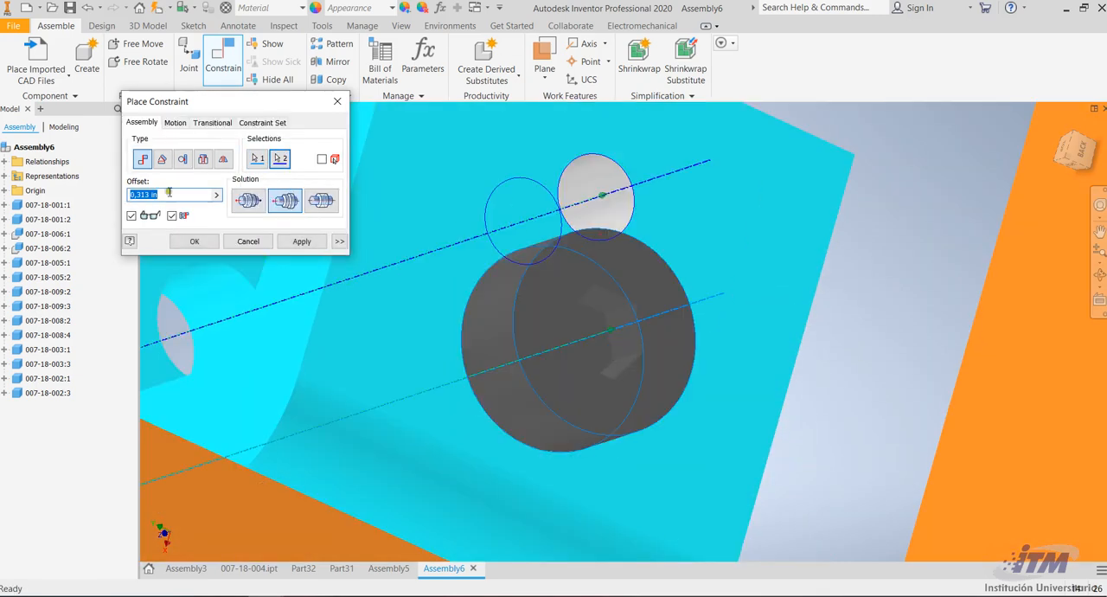
text(0)
click(294, 242)
Mate the underside of the remaining screw's head to the outer face of the U-bracket on the blue-ringed pin with offset 0
scroll(703, 263, up, 6)
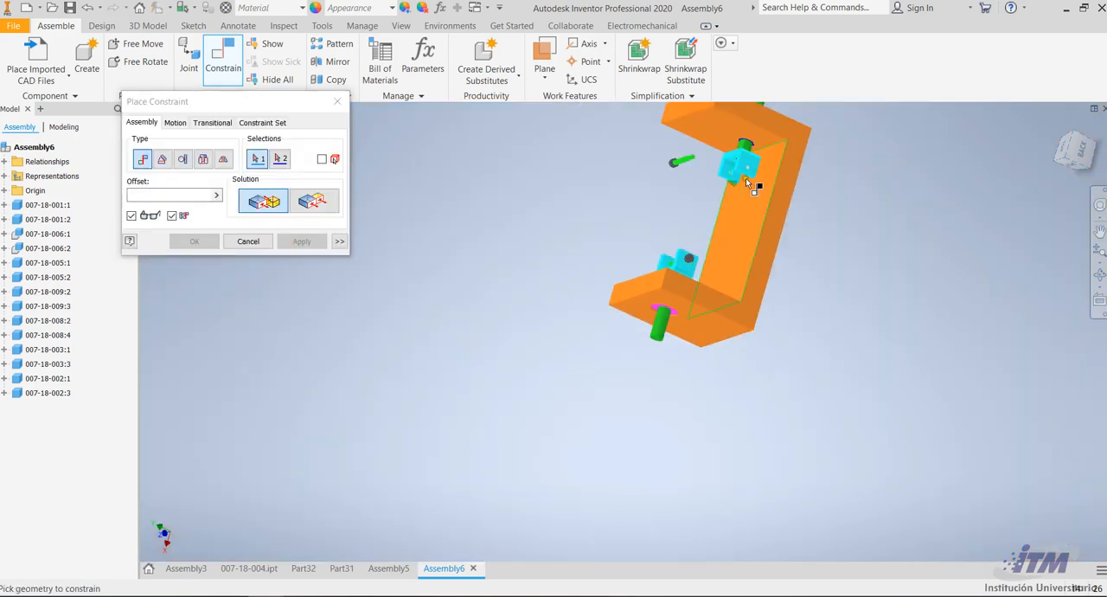
scroll(745, 178, down, 5)
scroll(522, 278, down, 3)
scroll(466, 303, down, 5)
click(490, 306)
scroll(951, 216, up, 4)
click(1098, 275)
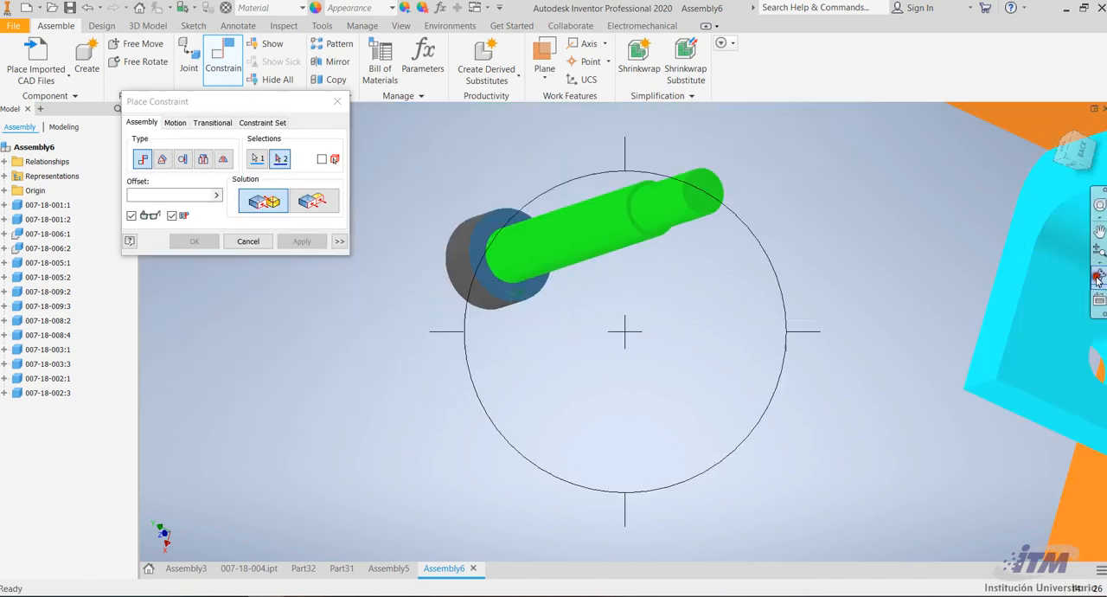
drag(724, 341, 911, 299)
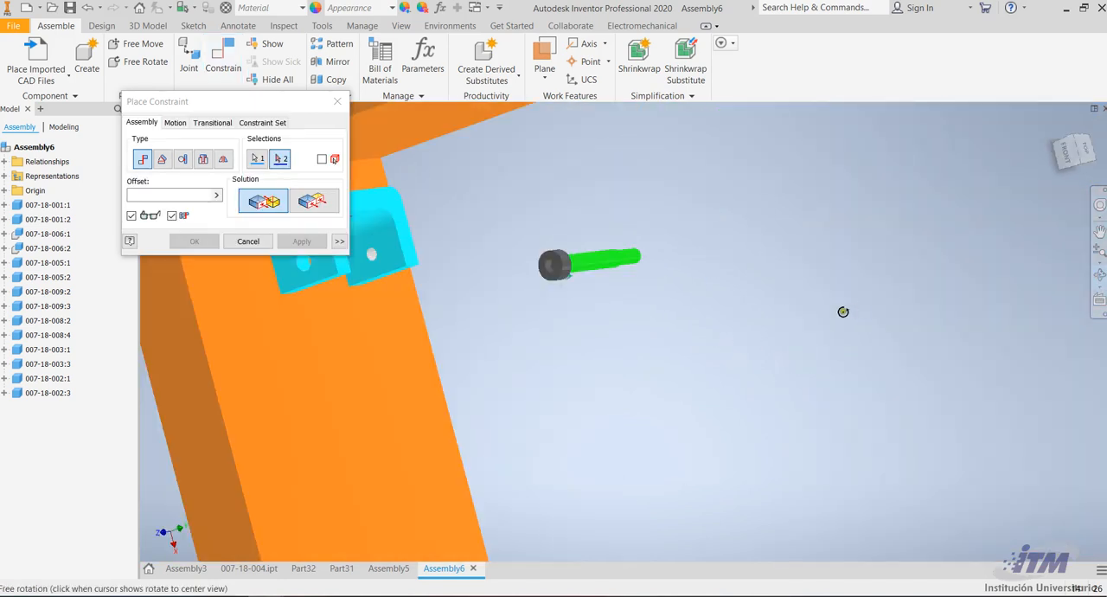
drag(748, 336, 563, 283)
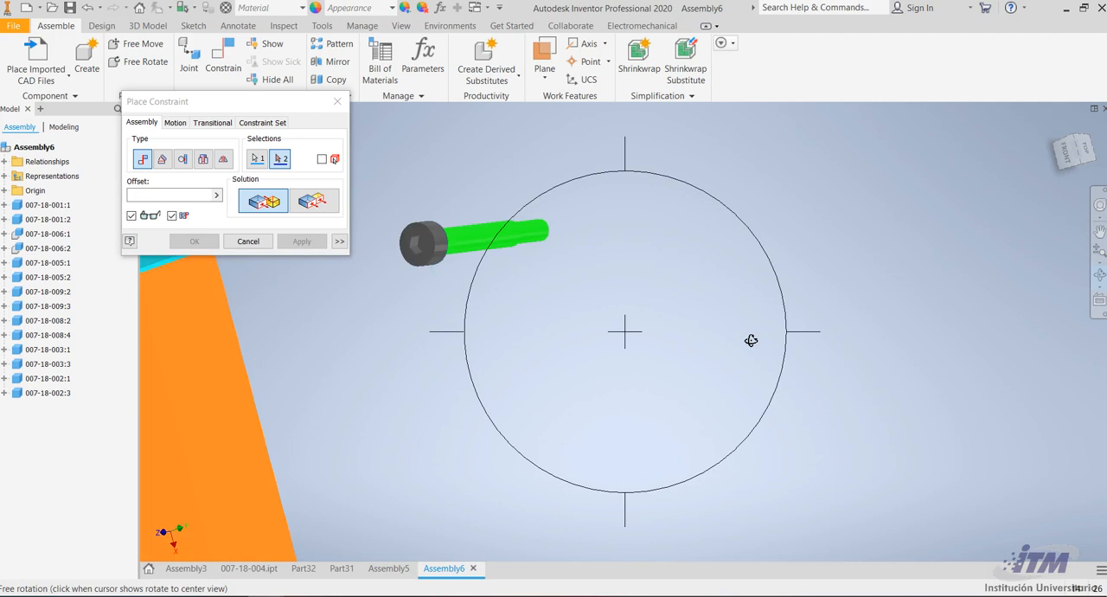
drag(508, 257, 421, 276)
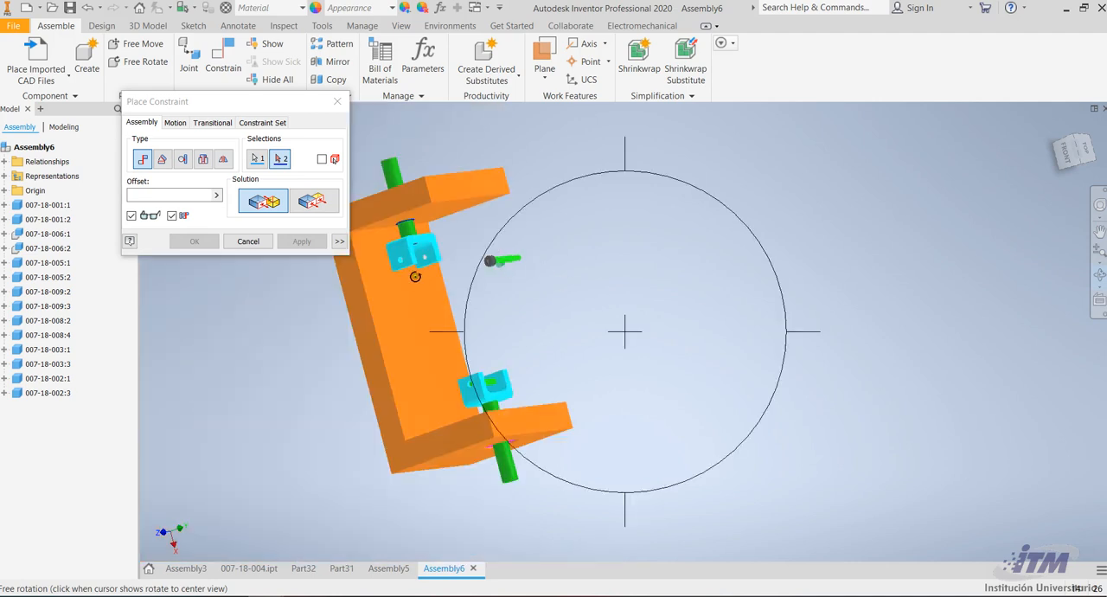
scroll(389, 251, up, 3)
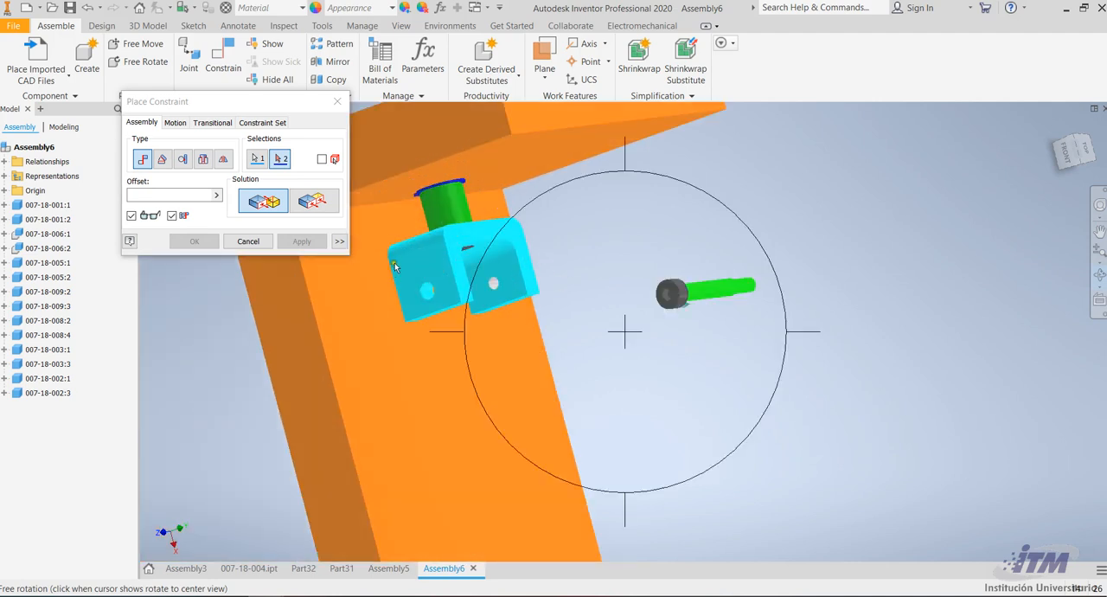
key(Escape)
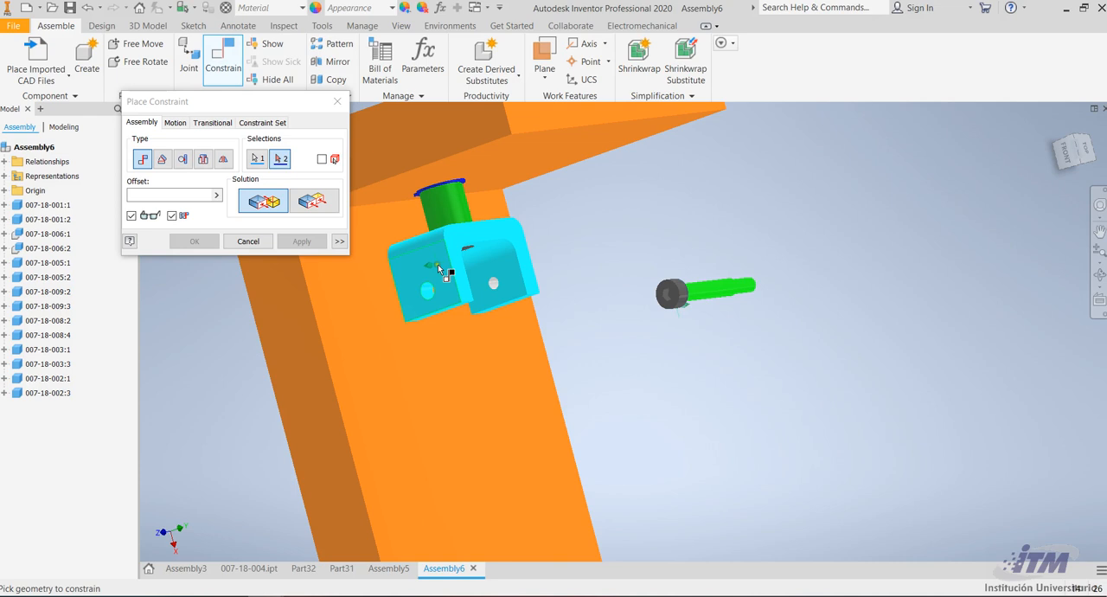
click(437, 264)
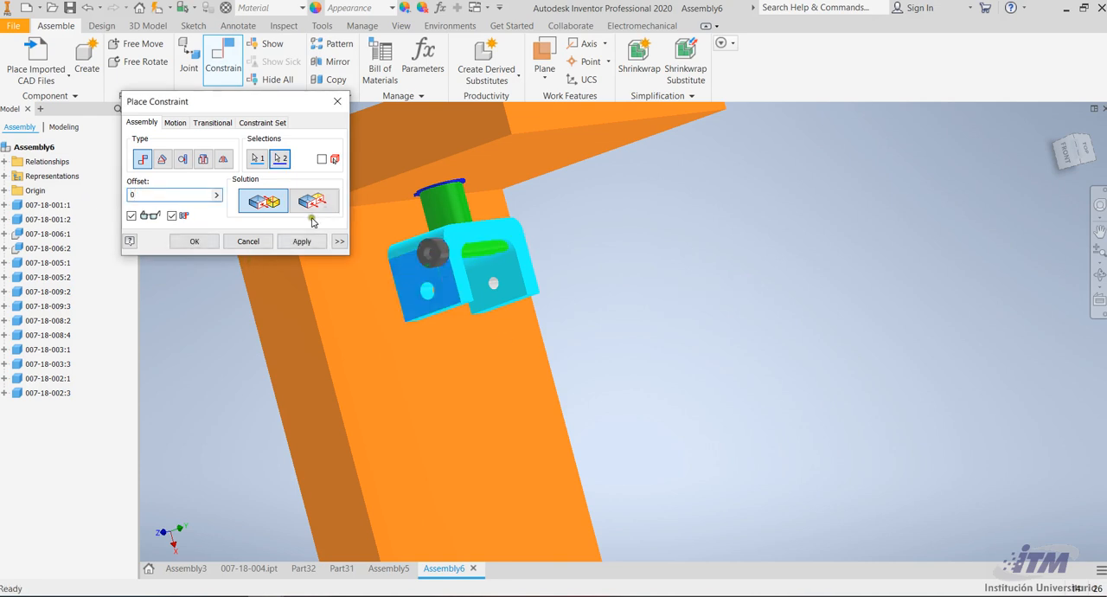
click(298, 241)
Mate the second screw's axis with the hole axis of the U-bracket on the blue-ringed pin
click(468, 251)
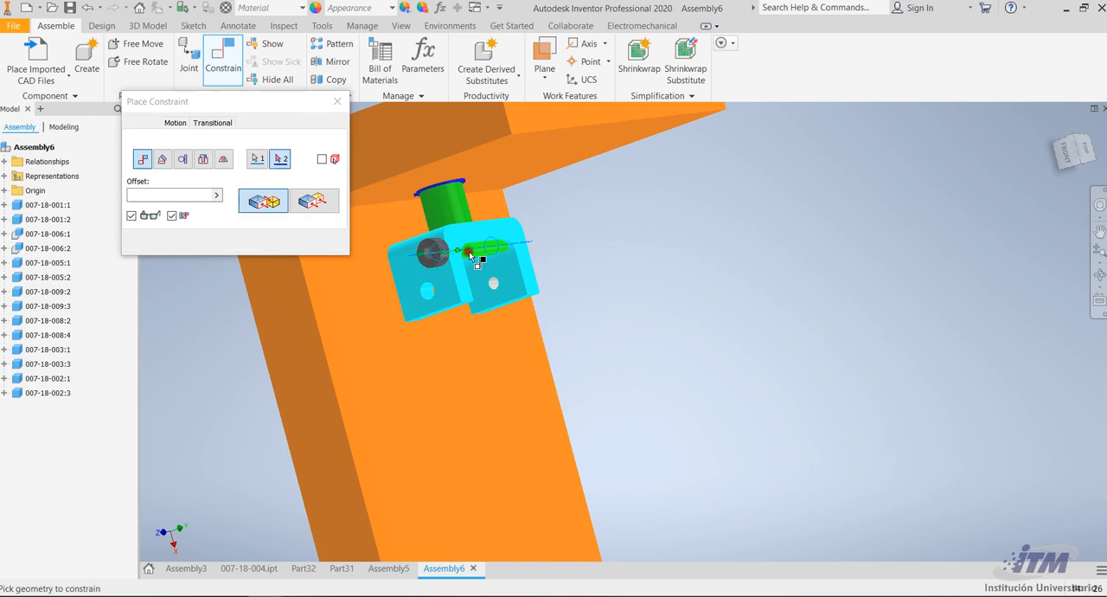
click(426, 294)
click(149, 195)
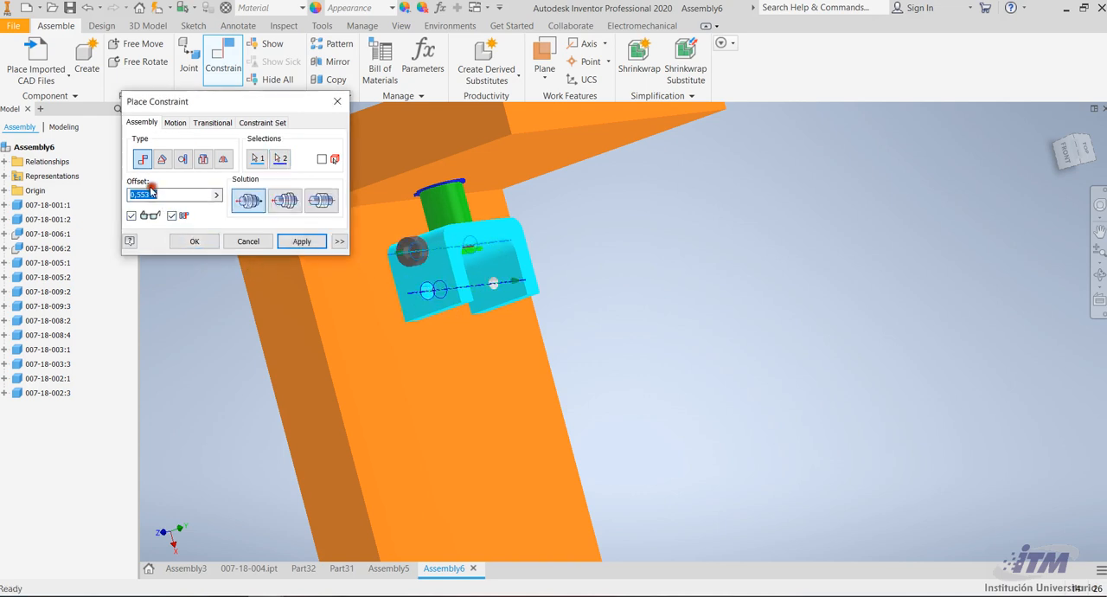
click(301, 241)
Examine how both screws sit in their U-brackets from the home view and from the front
scroll(635, 307, up, 5)
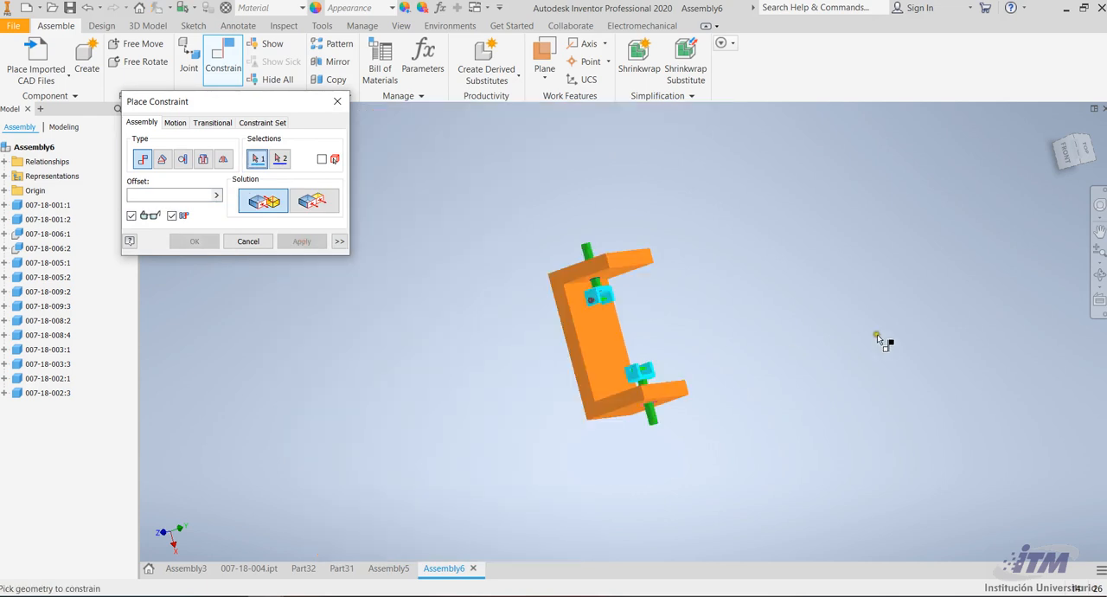
click(1099, 275)
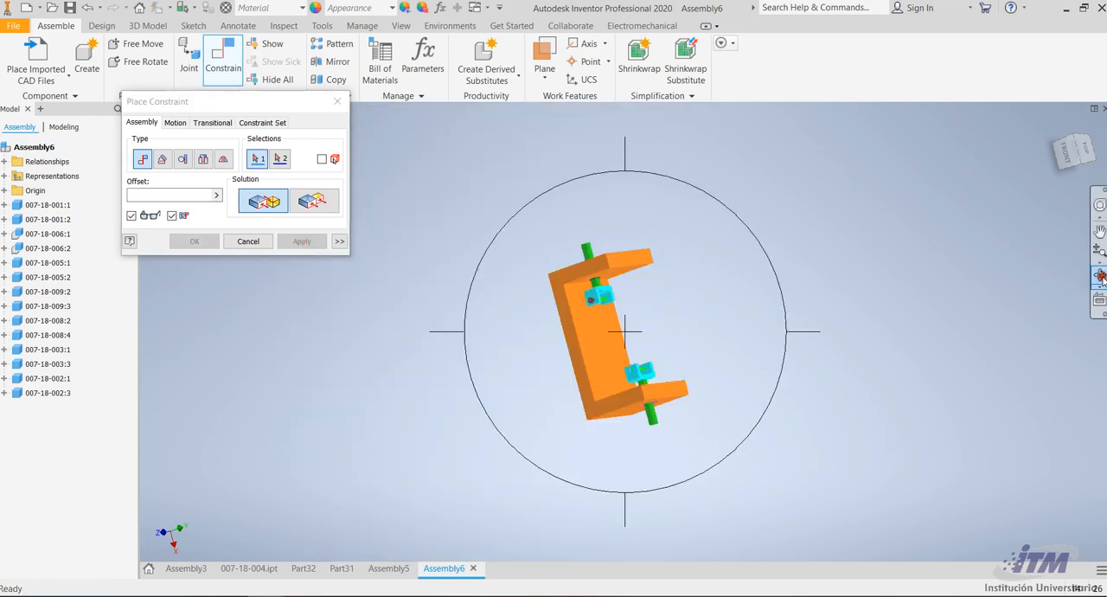
click(1055, 120)
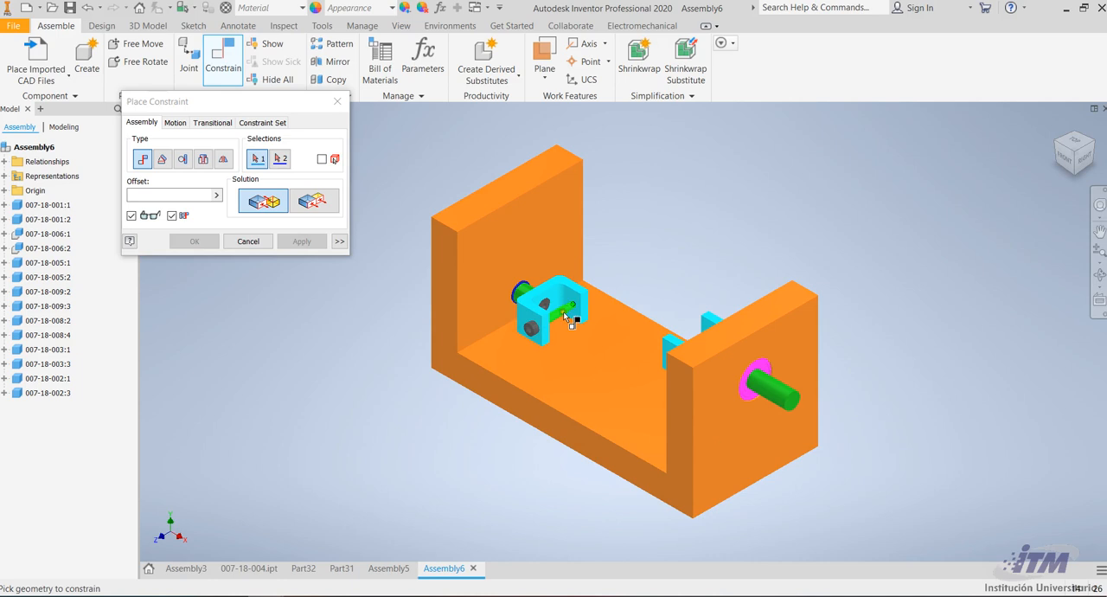
scroll(608, 314, down, 5)
scroll(510, 213, up, 4)
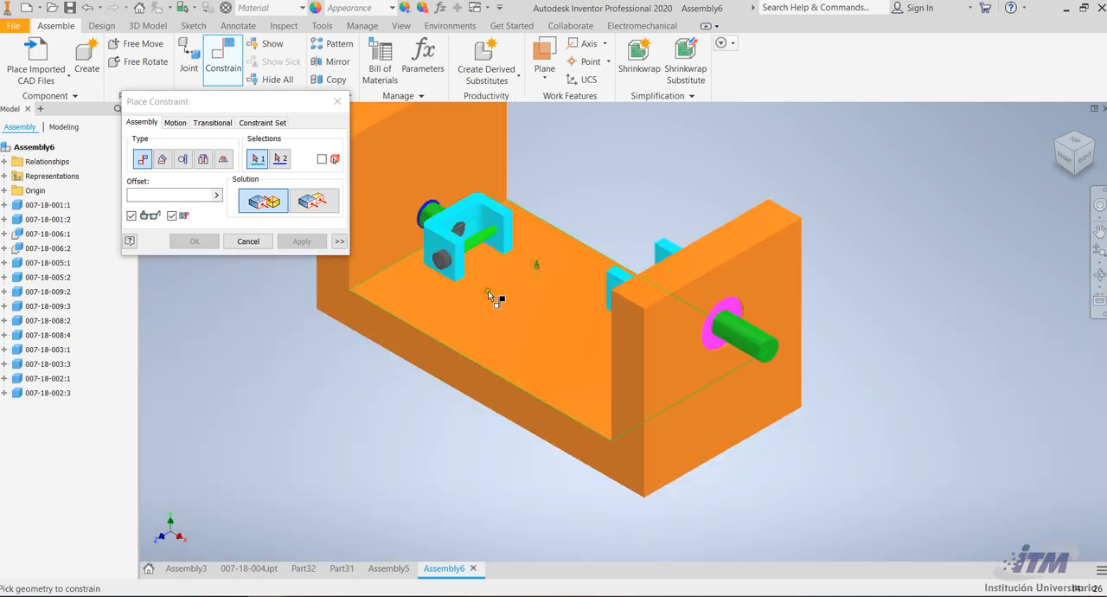
click(1098, 277)
drag(594, 288, 681, 332)
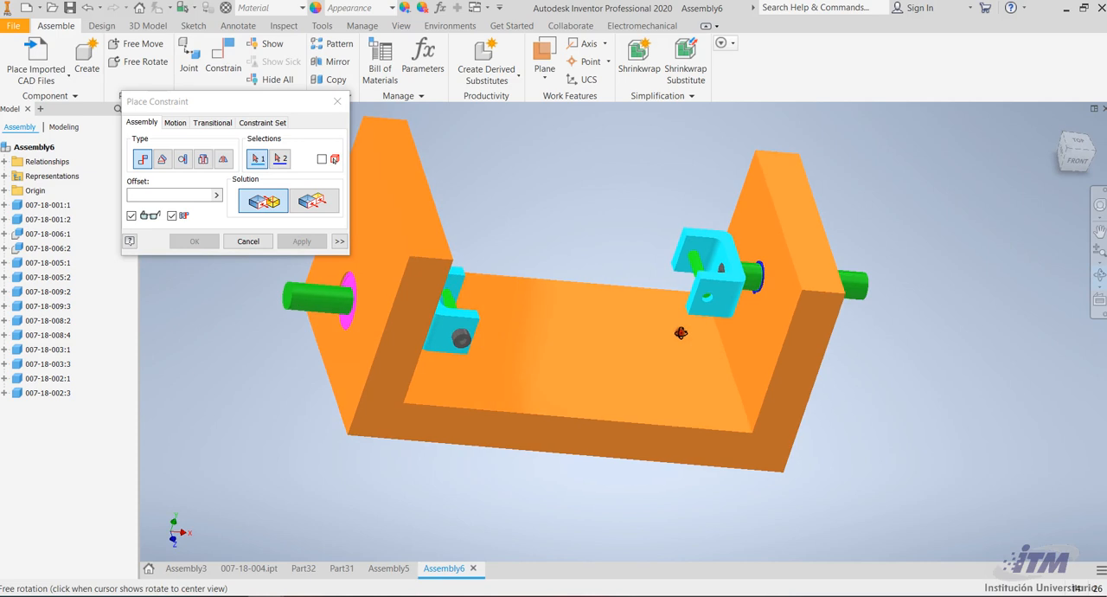
Place the rod end 007-18-004.SLDPRT above the base, rotated 90° about Y and 90° about X
click(34, 54)
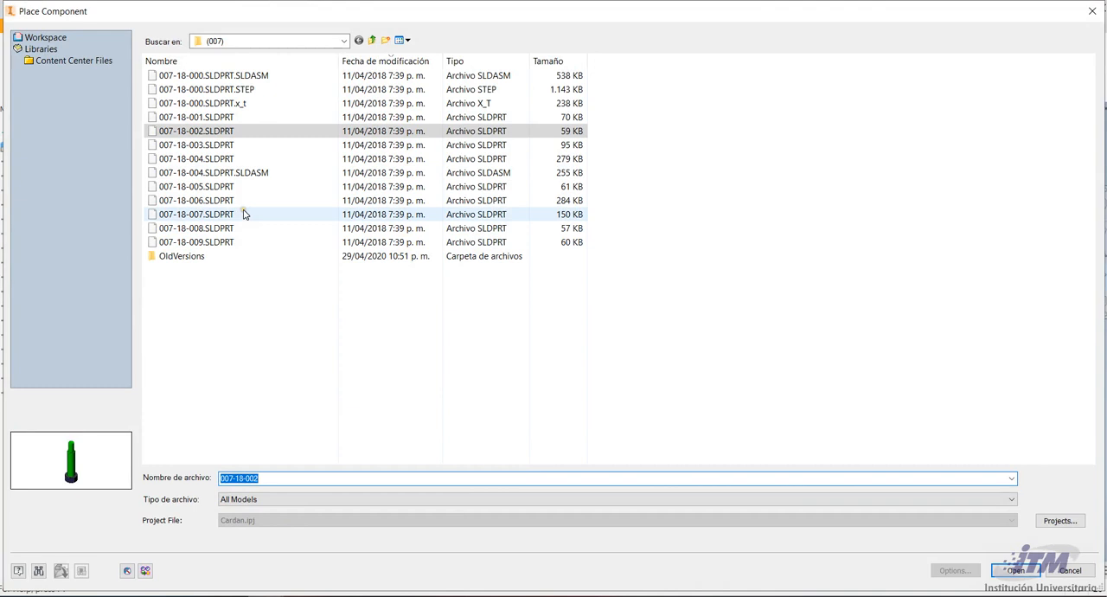
click(216, 160)
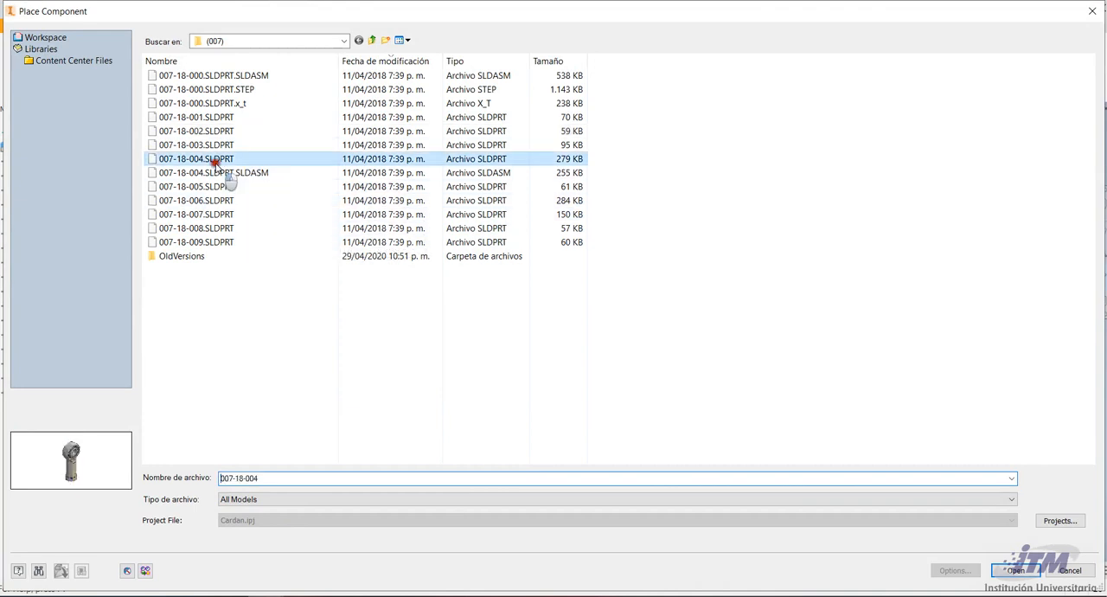
click(1014, 571)
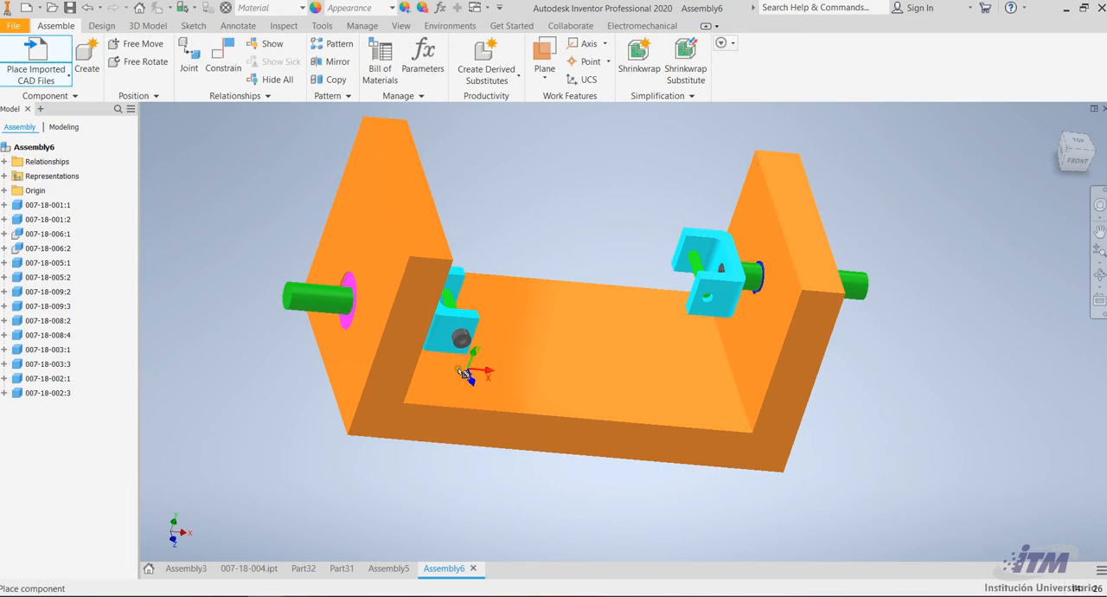
scroll(573, 177, down, 5)
scroll(576, 192, up, 4)
scroll(576, 196, up, 2)
right_click(576, 196)
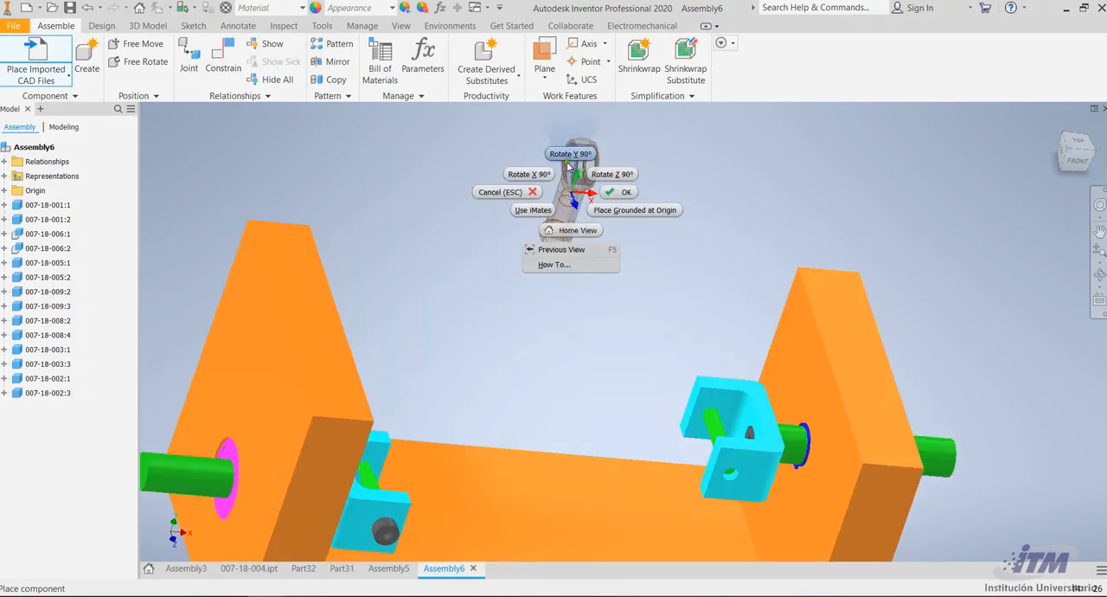
right_click(569, 171)
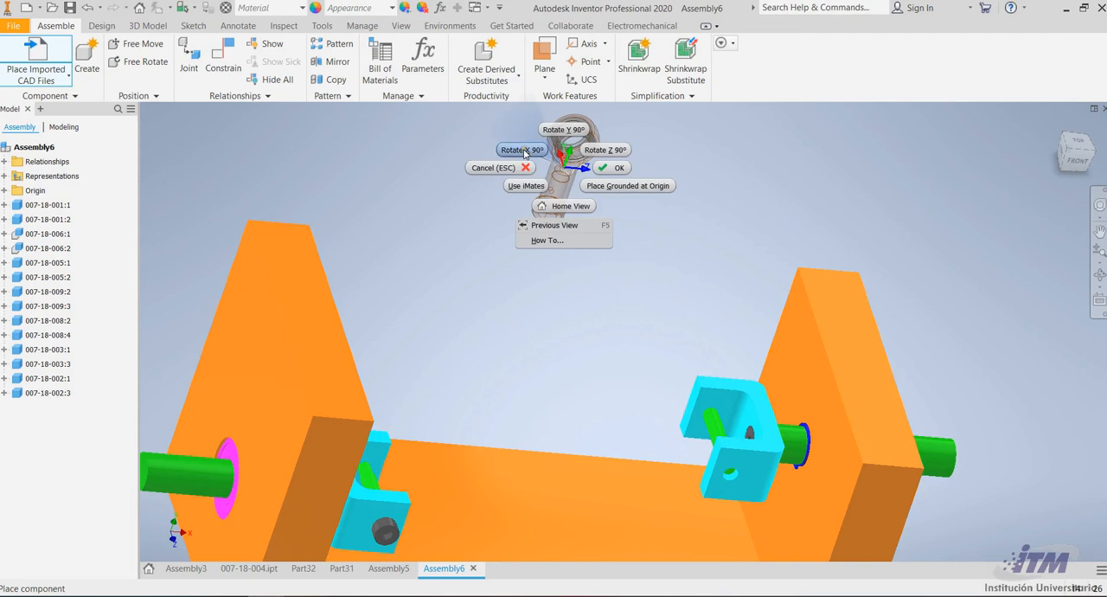
click(560, 170)
Place two more copies of the rod end above the base, rotating each a further 90° about X
right_click(578, 255)
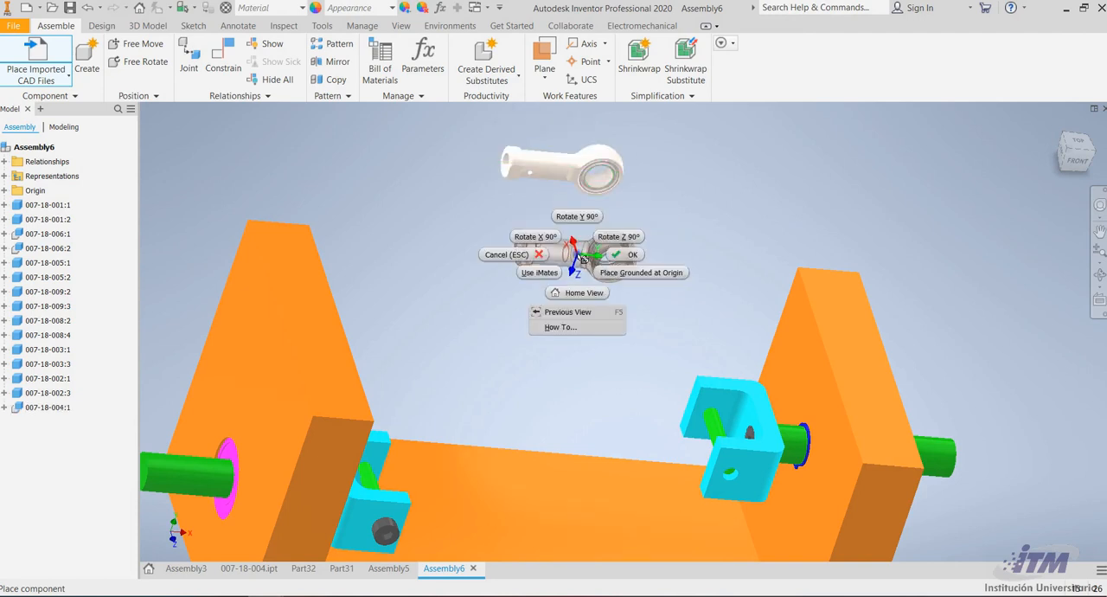
click(548, 236)
click(550, 238)
right_click(552, 239)
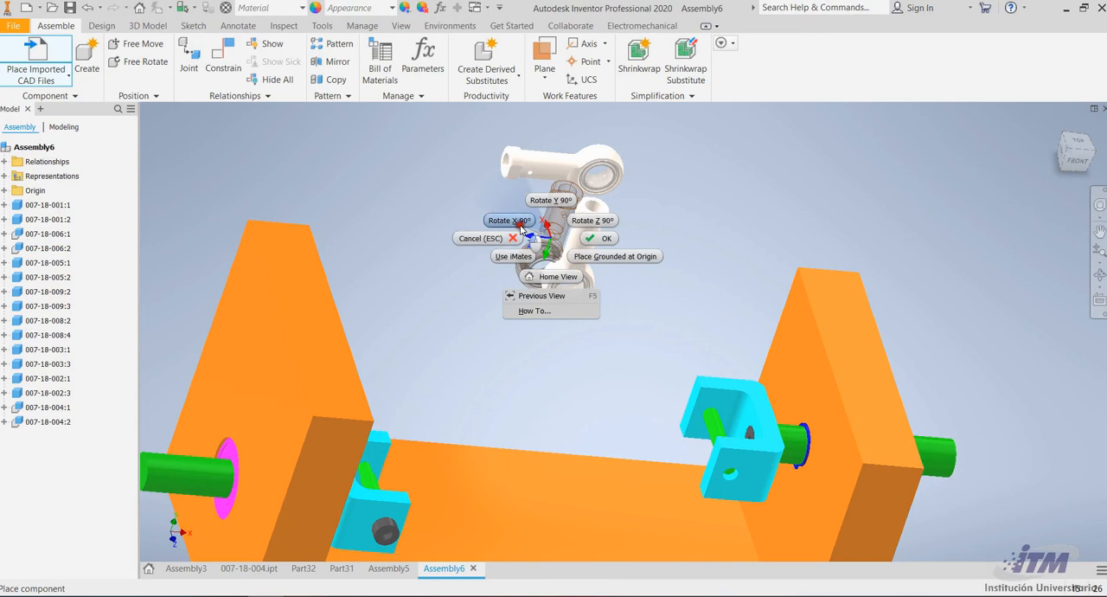
click(514, 222)
click(515, 222)
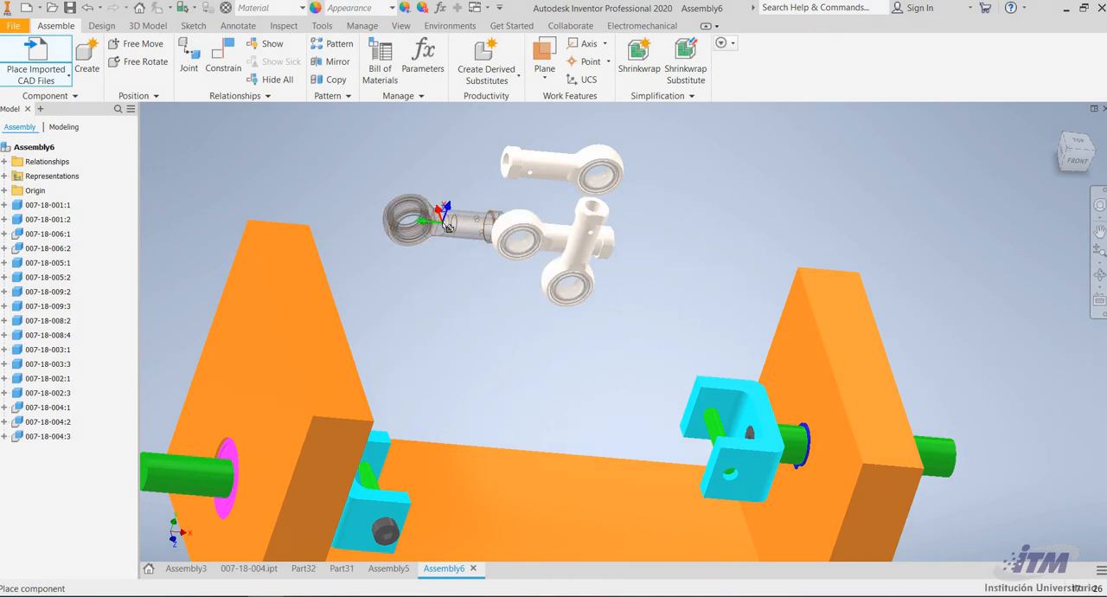
Finish placing rod ends and delete the extra vertical copy of 007-18-004 from the assembly
key(Escape)
click(560, 283)
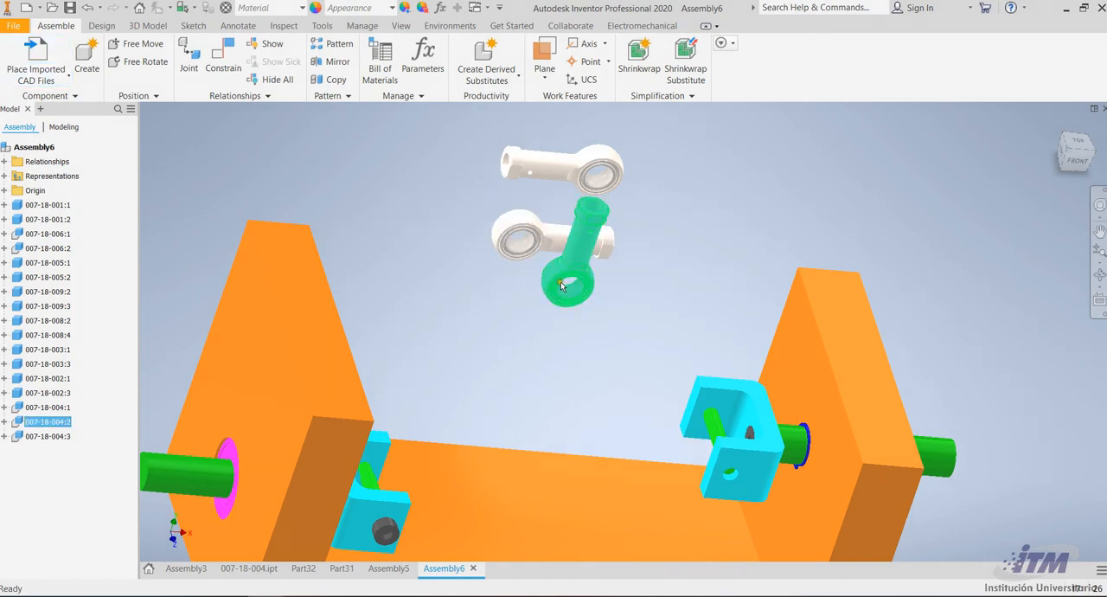
key(Delete)
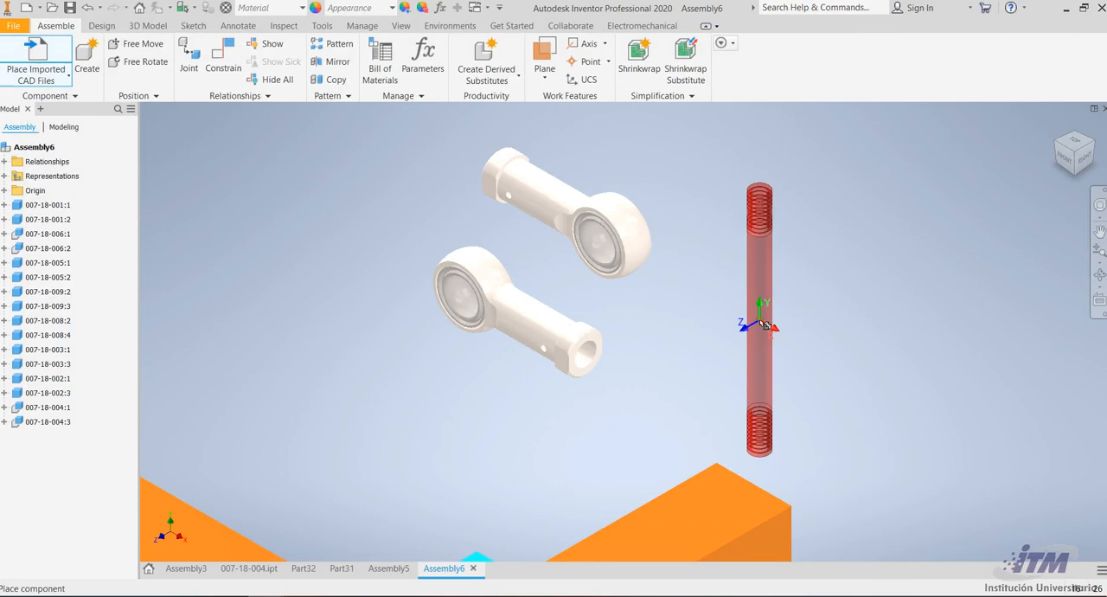
Place one 007-18-007 threaded rod beside the two rod ends, rotated 90° about Z
right_click(764, 324)
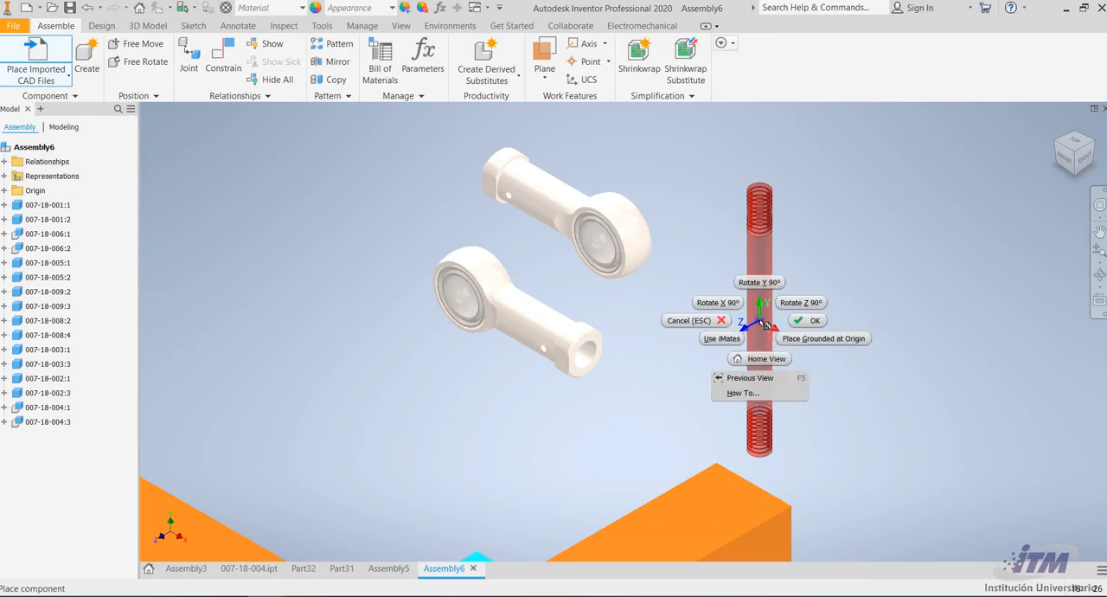
click(804, 304)
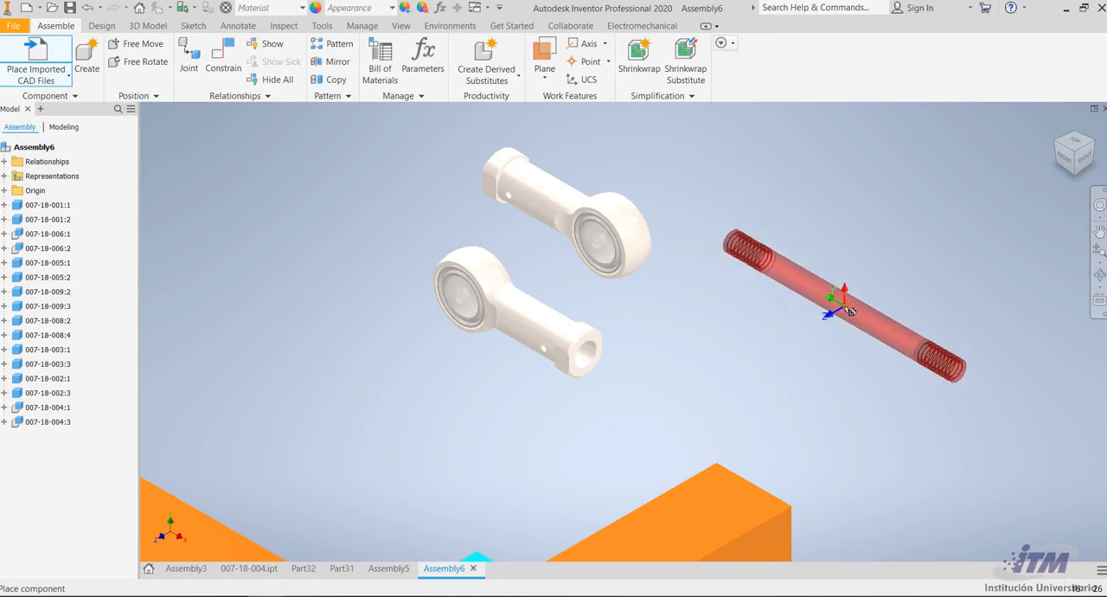
click(767, 396)
scroll(675, 328, up, 8)
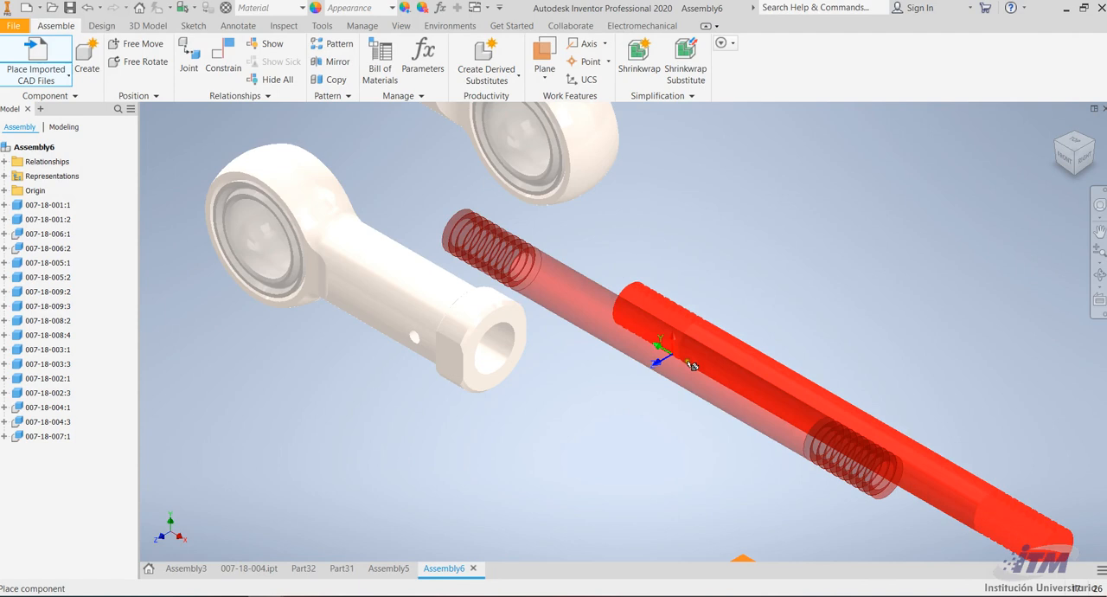
key(Escape)
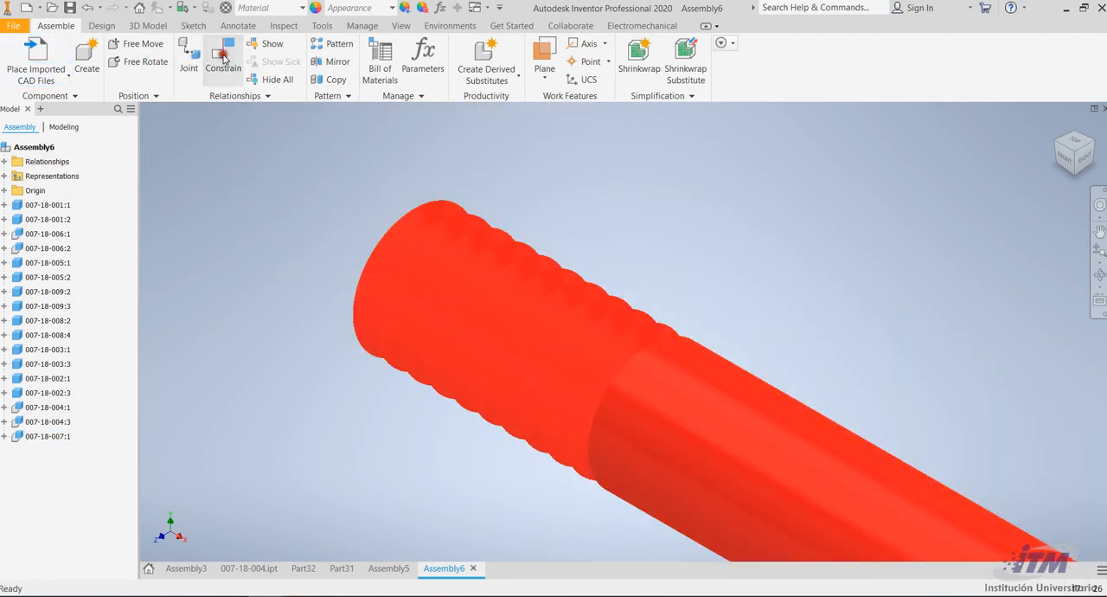
Mate a thread circle at the rod's near end with the end face of the closest rod end, without offset
click(223, 58)
click(596, 300)
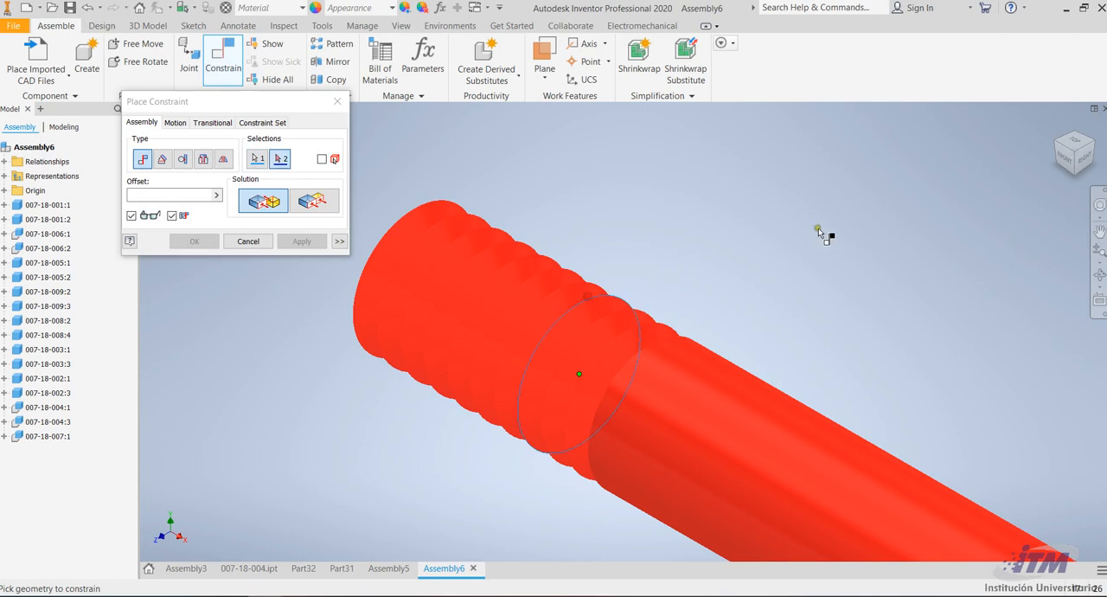
scroll(817, 229, down, 4)
click(535, 266)
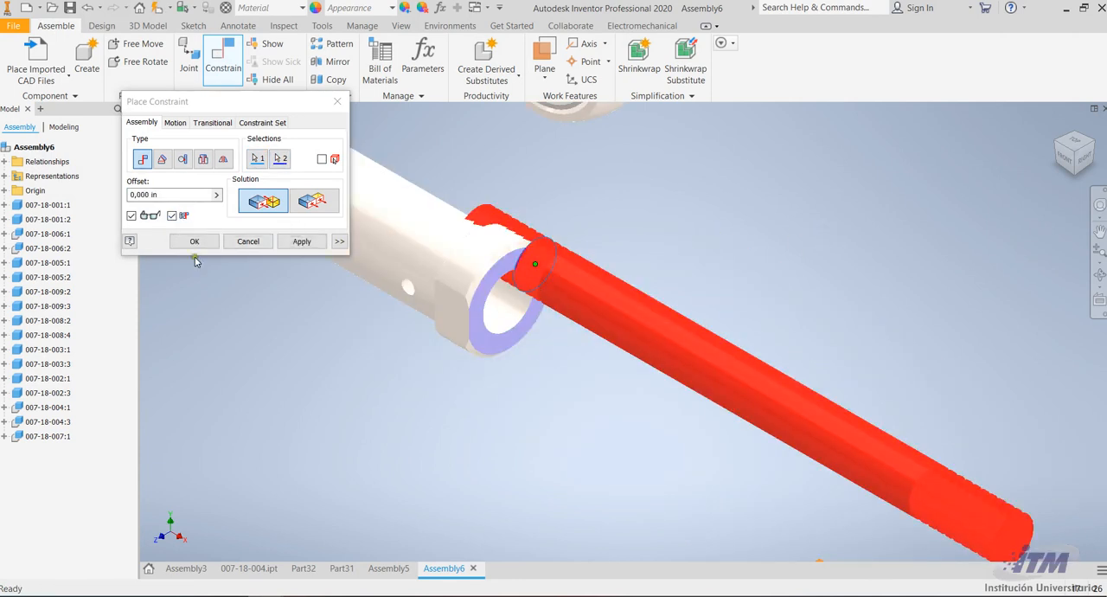
click(301, 240)
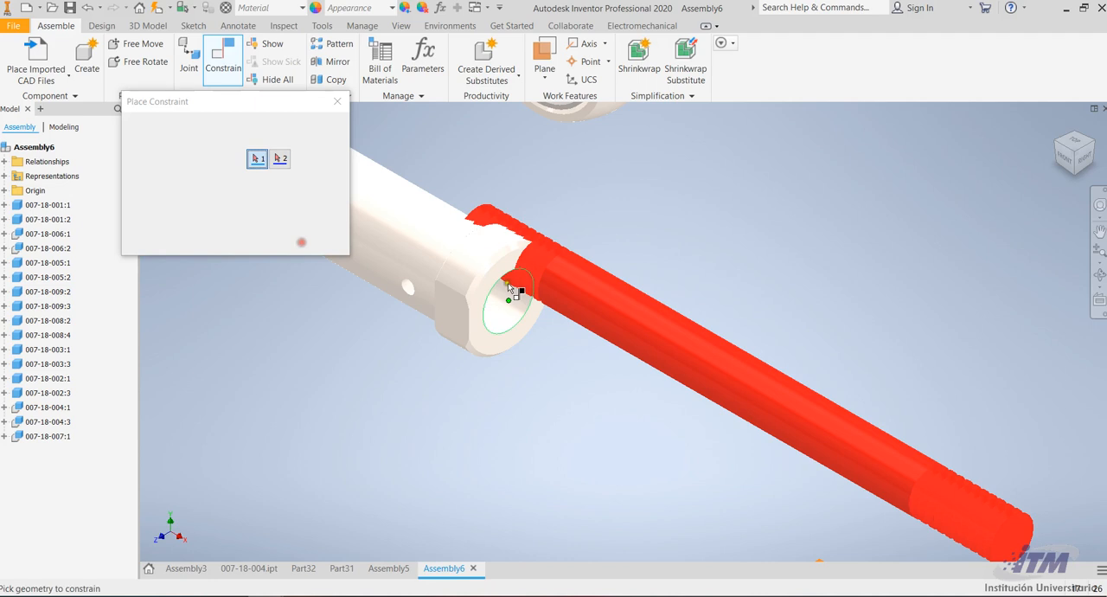
Mate the threaded rod's axis with the bore axis of the first rod end at an offset of 0
click(596, 311)
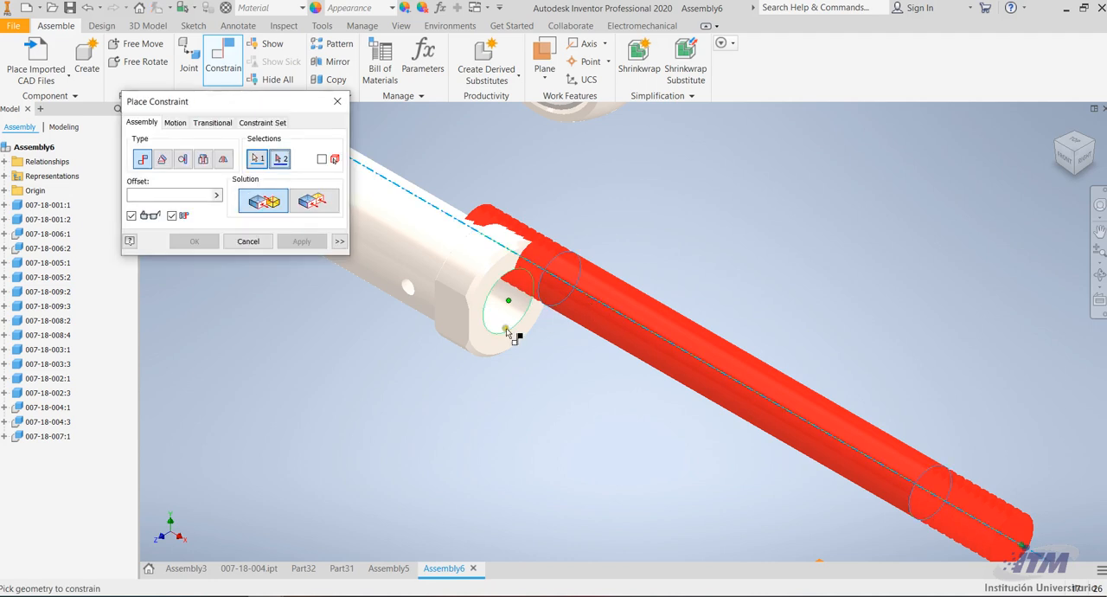
click(509, 310)
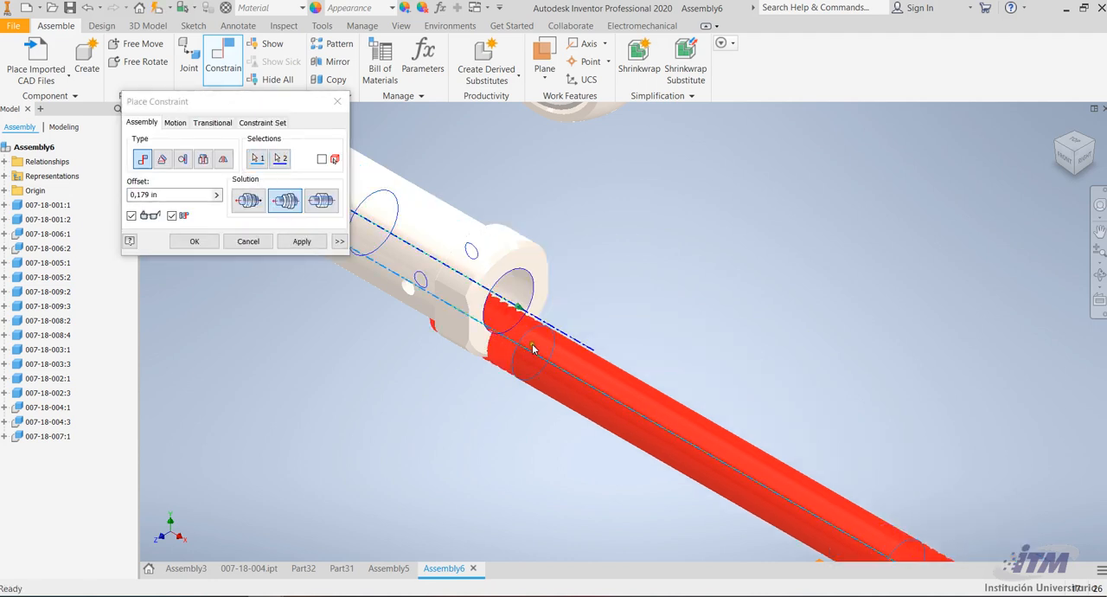
click(162, 194)
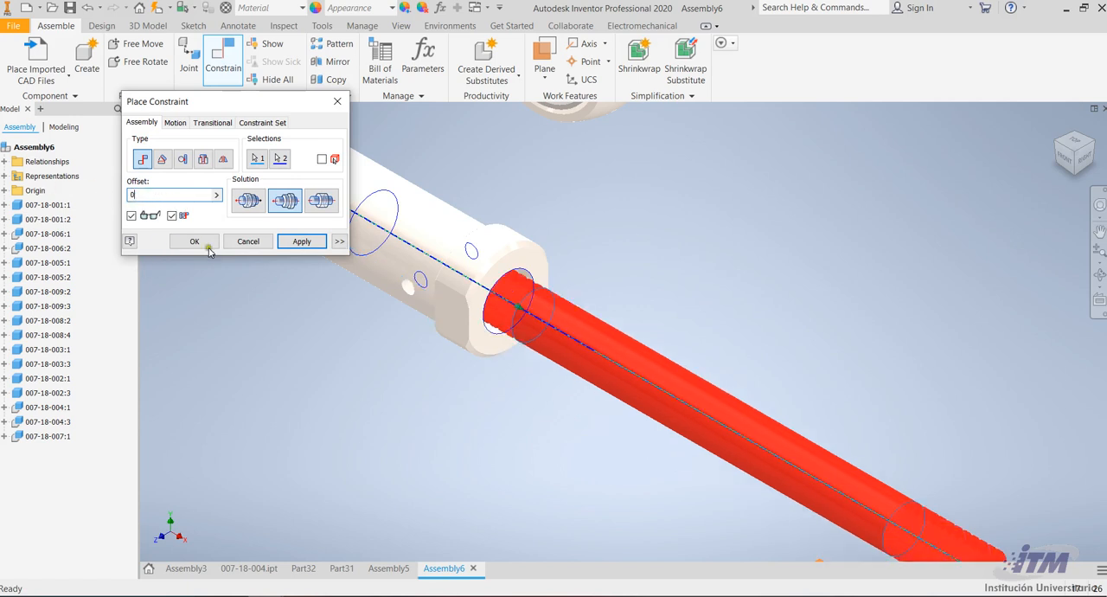
click(302, 241)
Mate the second rod end's end face with a thread circle at the threaded rod's free end, without offset
scroll(651, 218, down, 5)
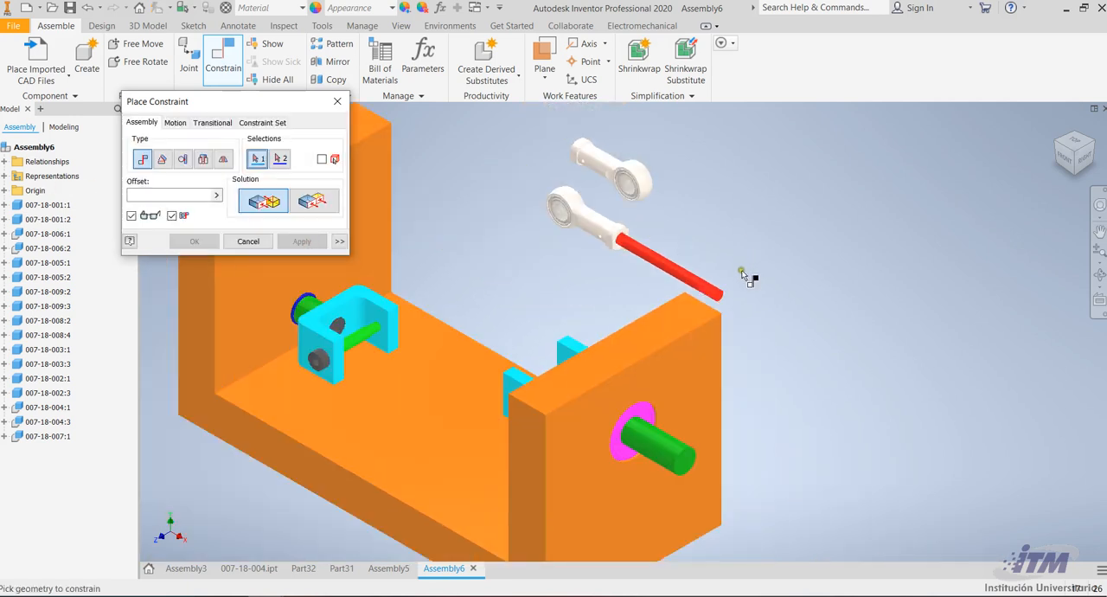
scroll(741, 274, up, 3)
scroll(578, 254, down, 3)
scroll(463, 130, up, 6)
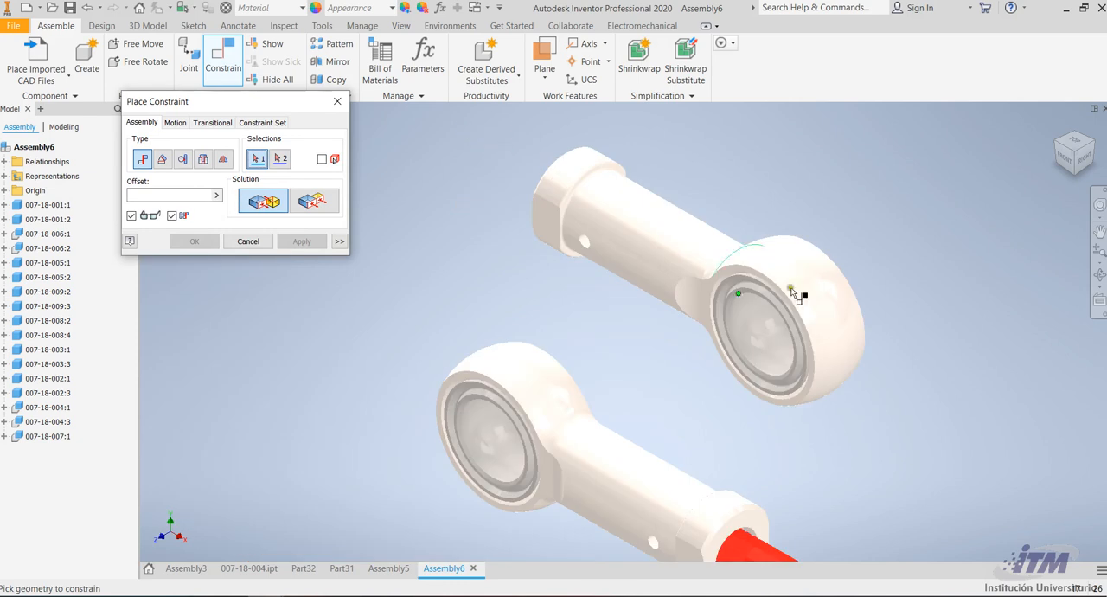
click(1099, 274)
drag(614, 304, 685, 332)
key(Escape)
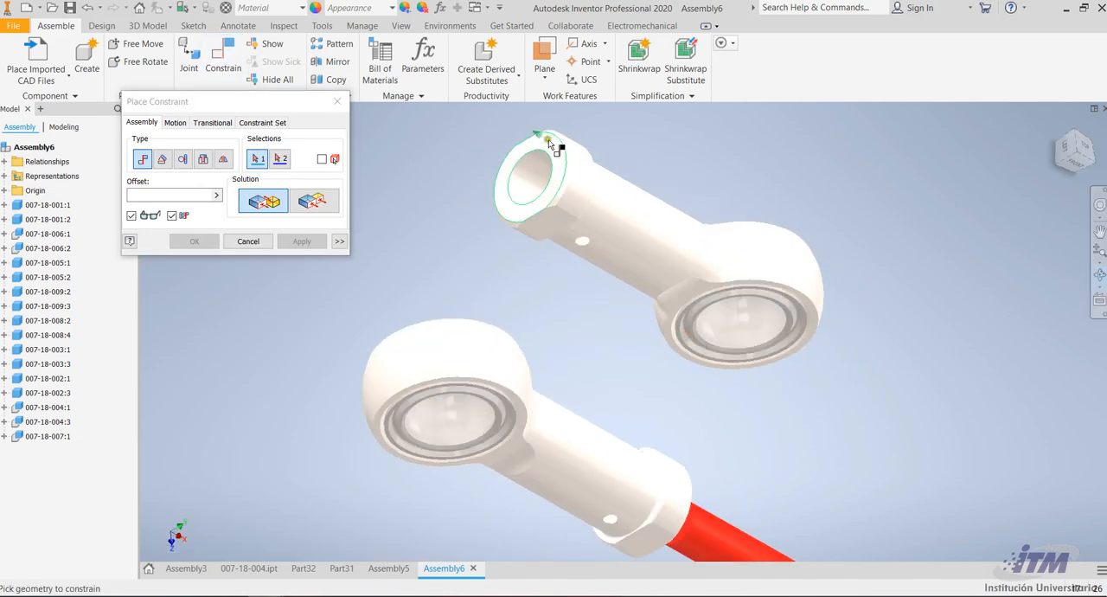
click(530, 163)
scroll(530, 165, down, 6)
scroll(647, 244, up, 4)
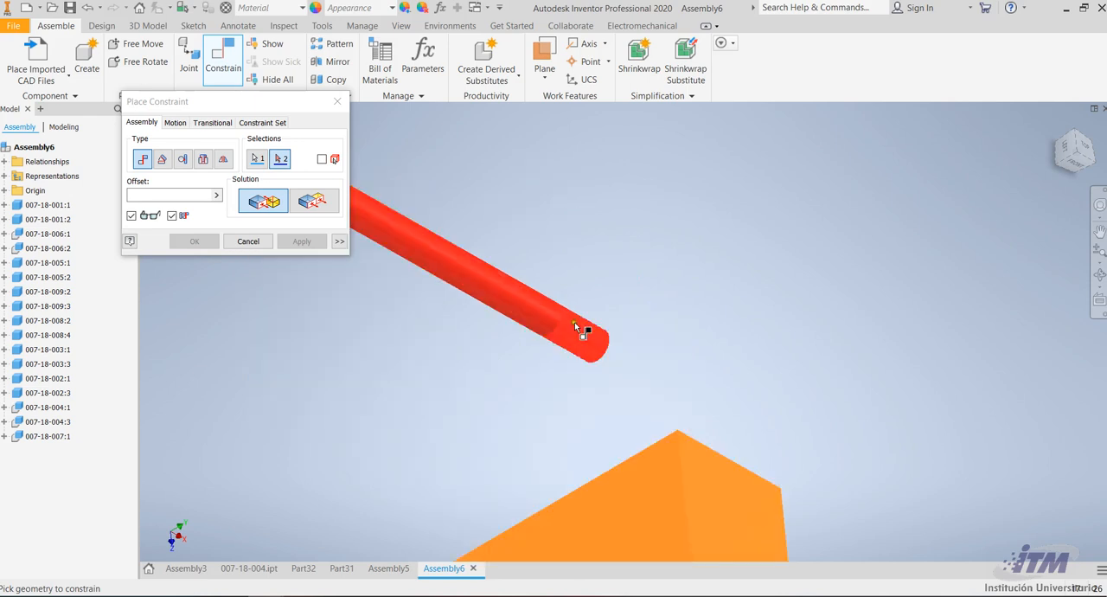
scroll(572, 327, up, 3)
scroll(575, 298, up, 2)
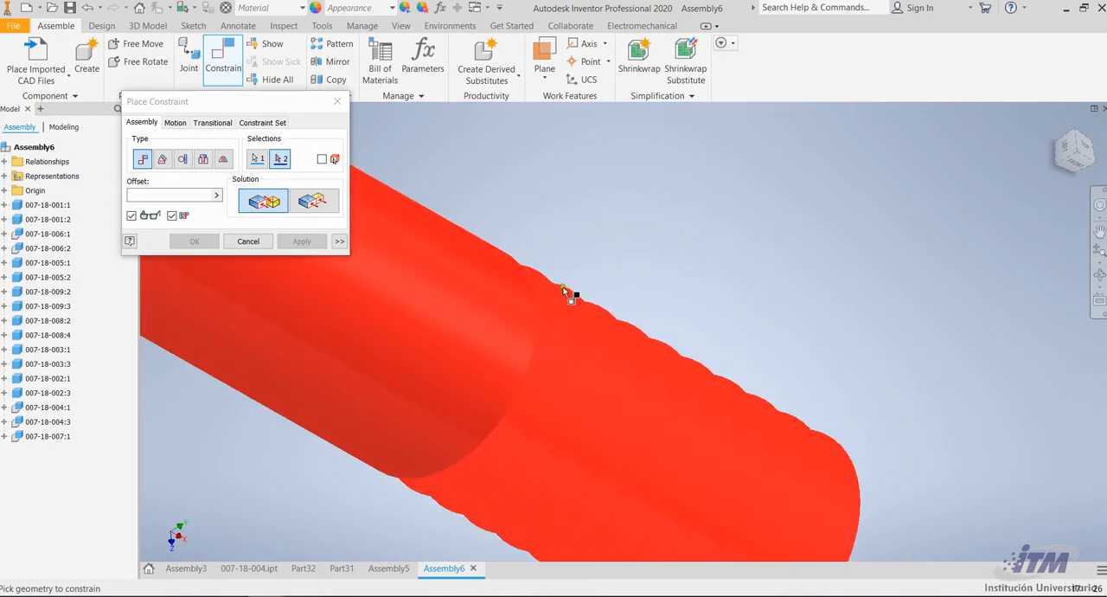
click(575, 296)
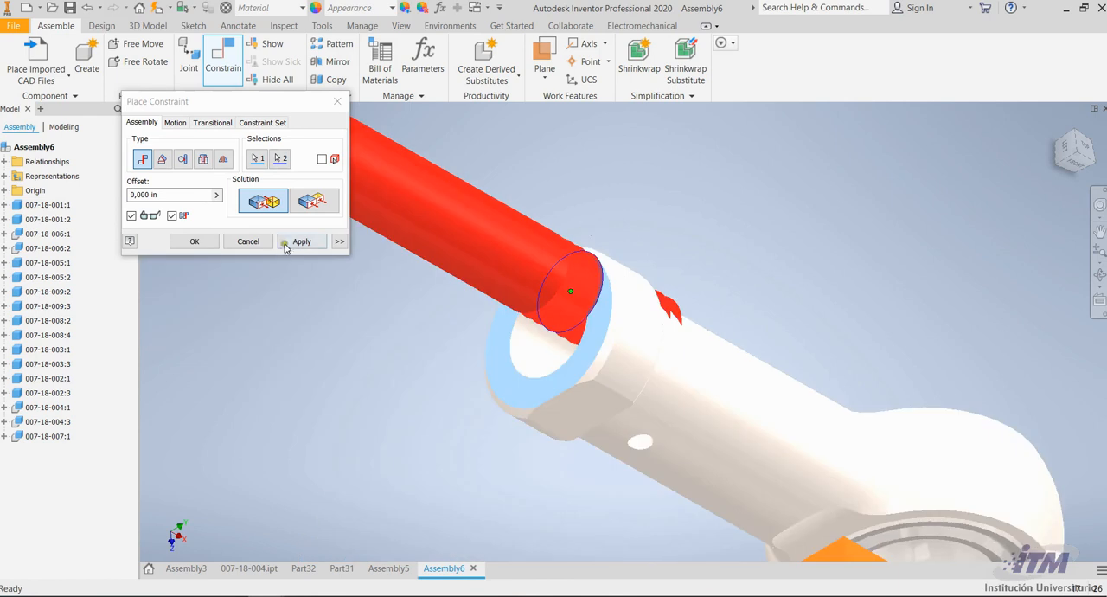
click(292, 245)
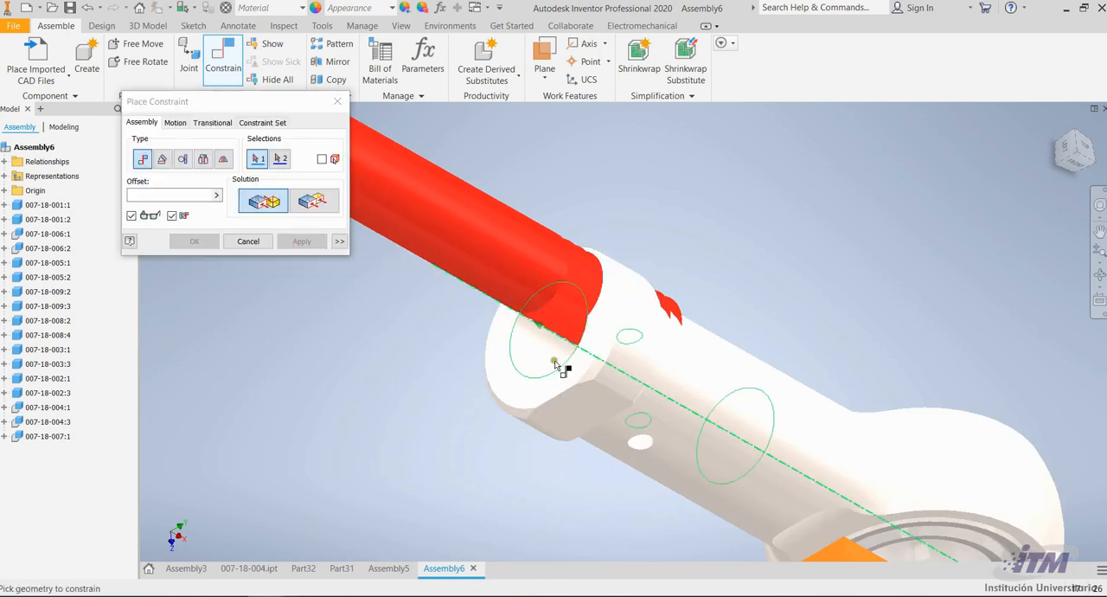
Mate the second rod end's axis with the threaded rod's axis at an offset of 0 and finish constraining
click(678, 403)
click(554, 287)
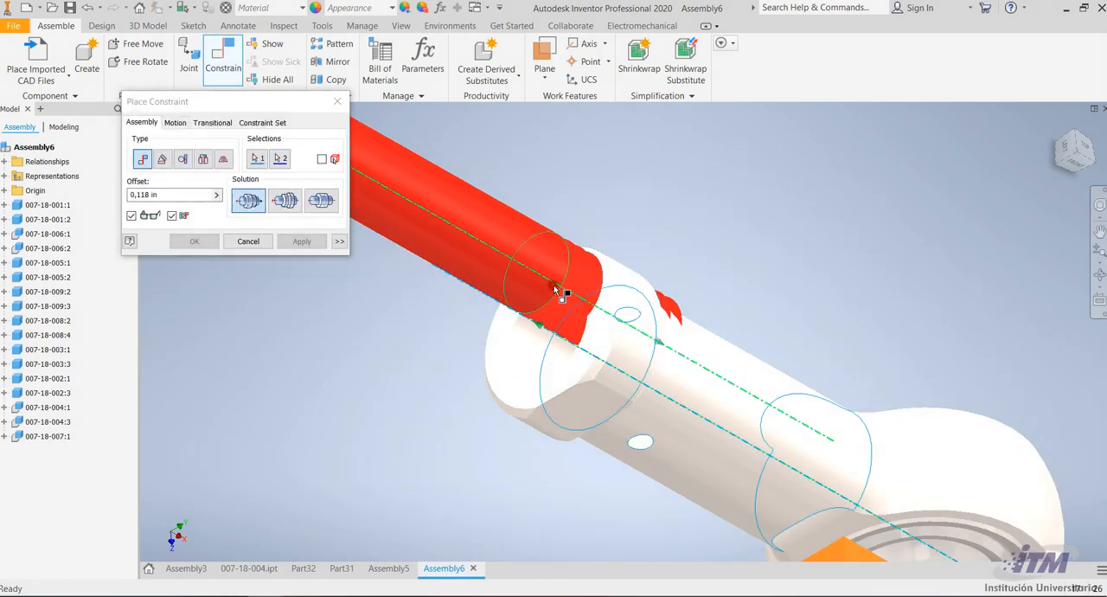
drag(159, 196, 105, 192)
drag(176, 193, 78, 184)
click(168, 195)
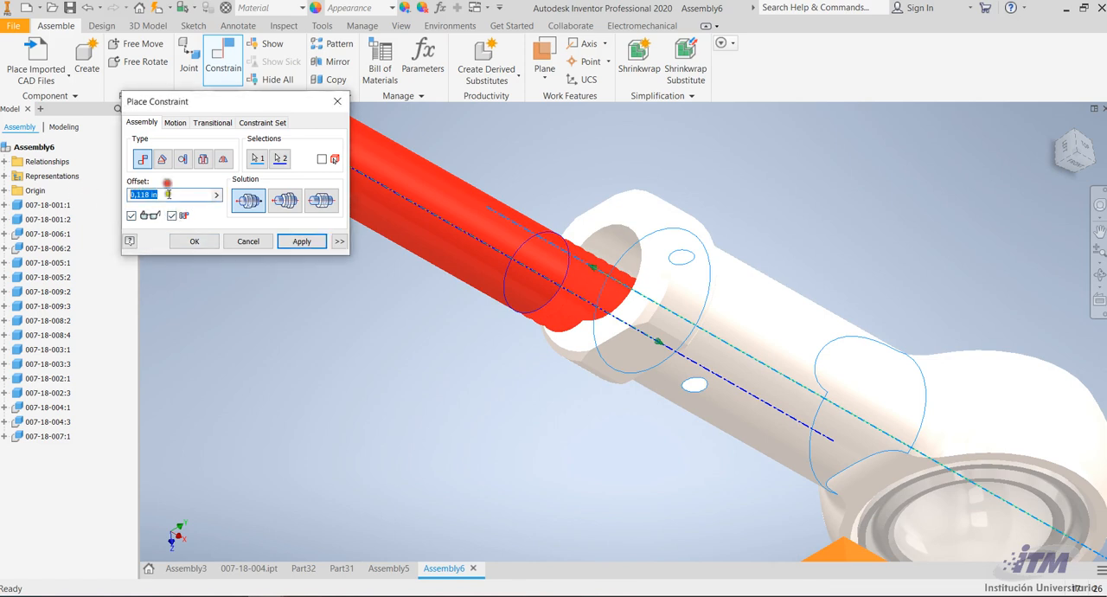
text(0)
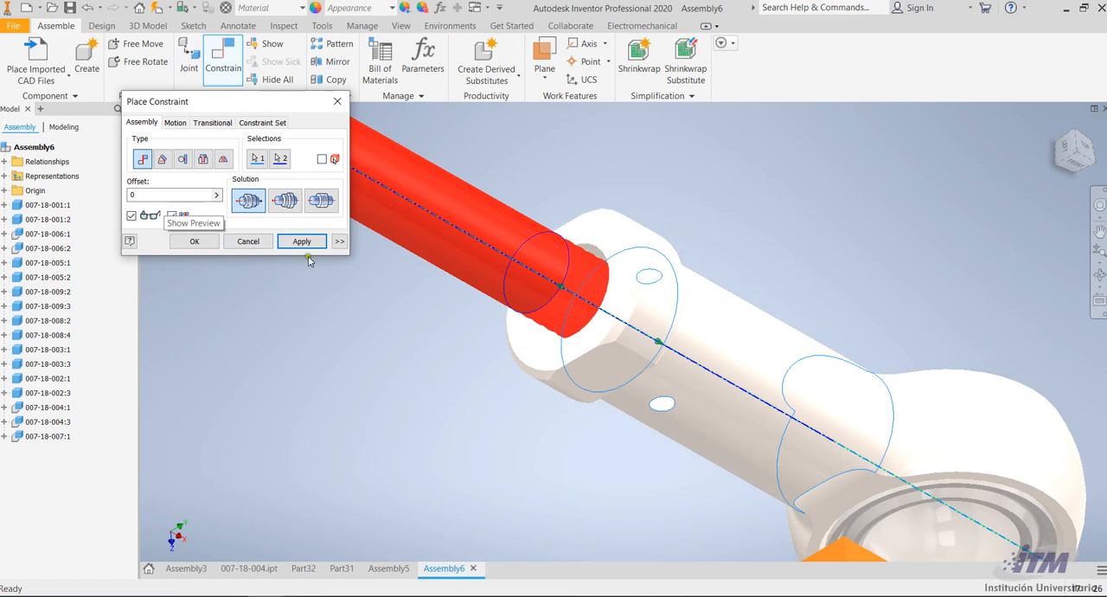
click(303, 240)
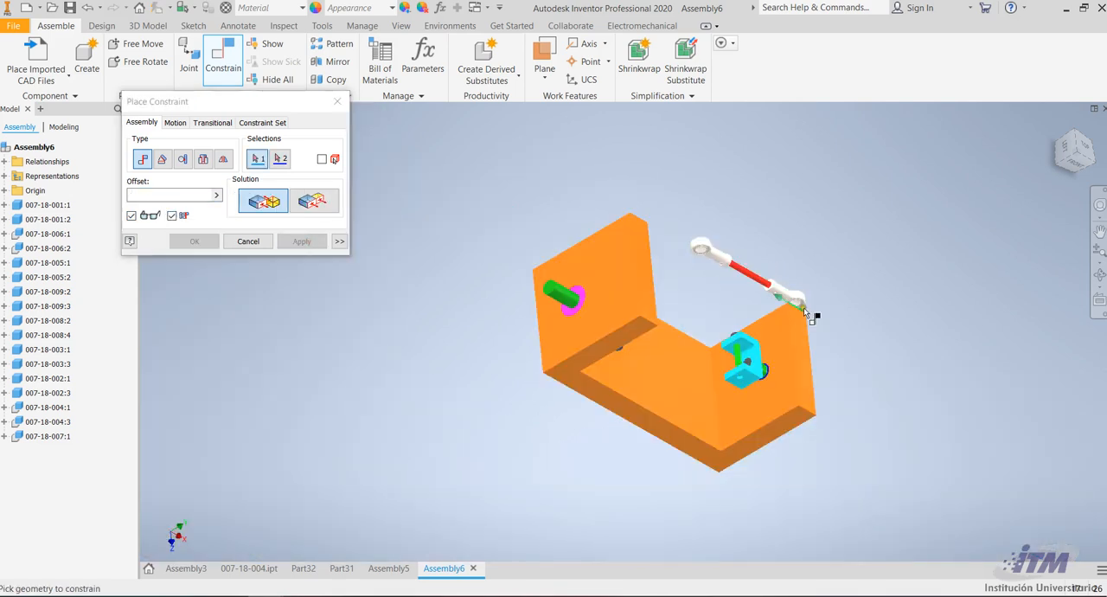
click(248, 241)
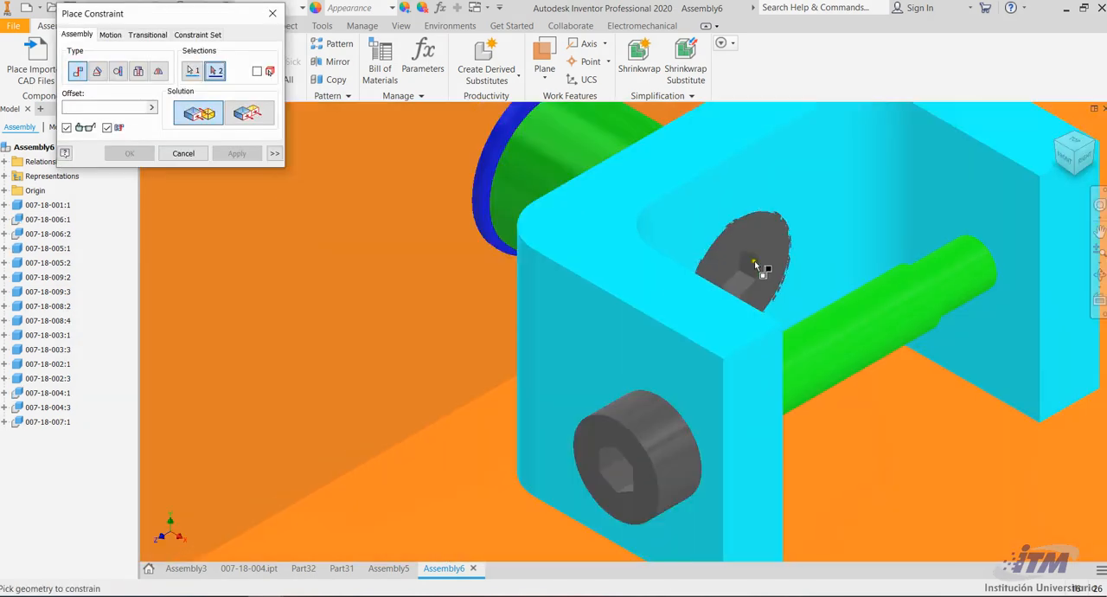
Mate the rod end's side face with the inner arm face of the U-bracket on the blue-ringed pin, offset 0.5 in
scroll(865, 303, down, 3)
click(1093, 273)
drag(751, 294, 683, 358)
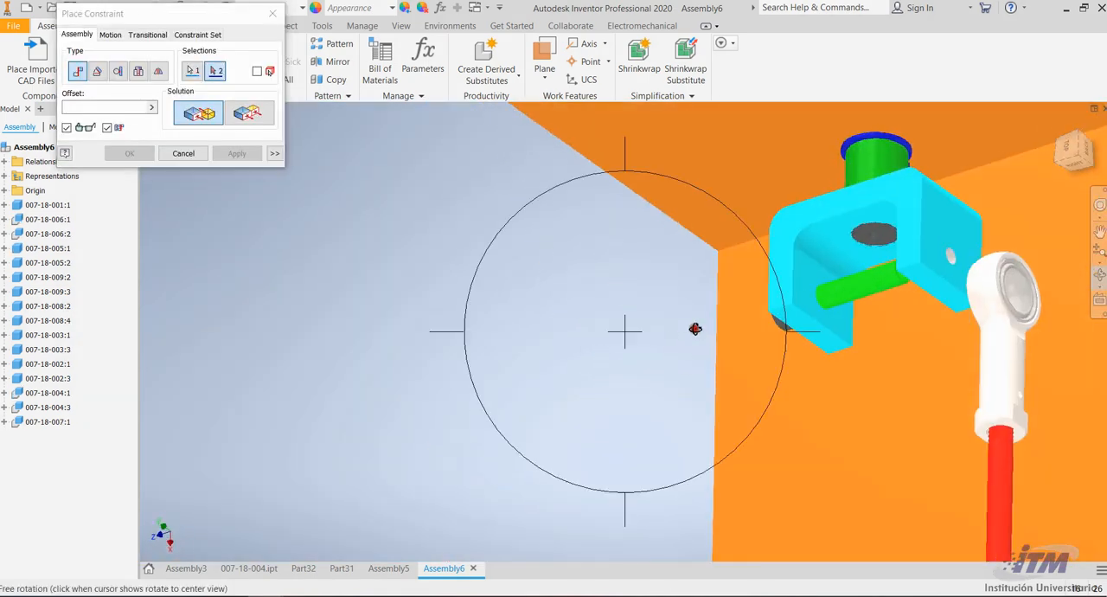
key(Escape)
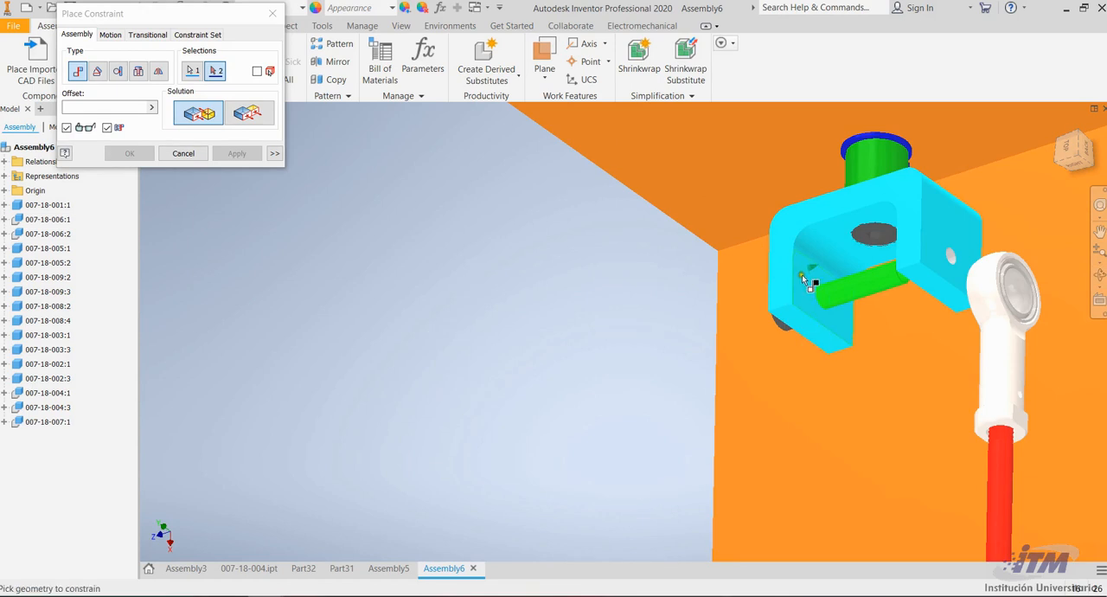
click(805, 285)
scroll(519, 259, down, 5)
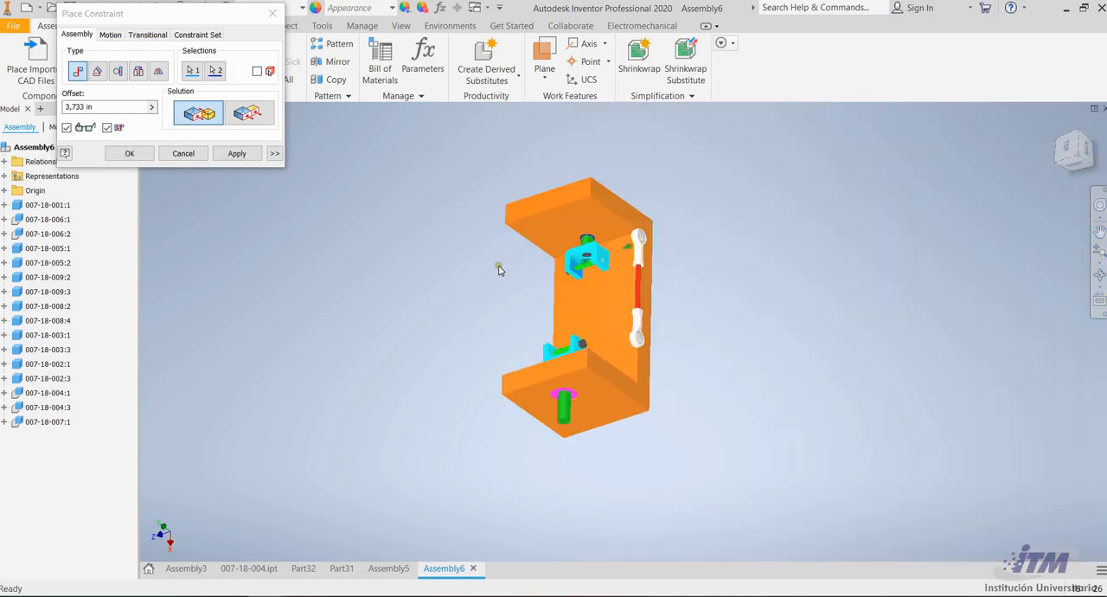
click(1099, 275)
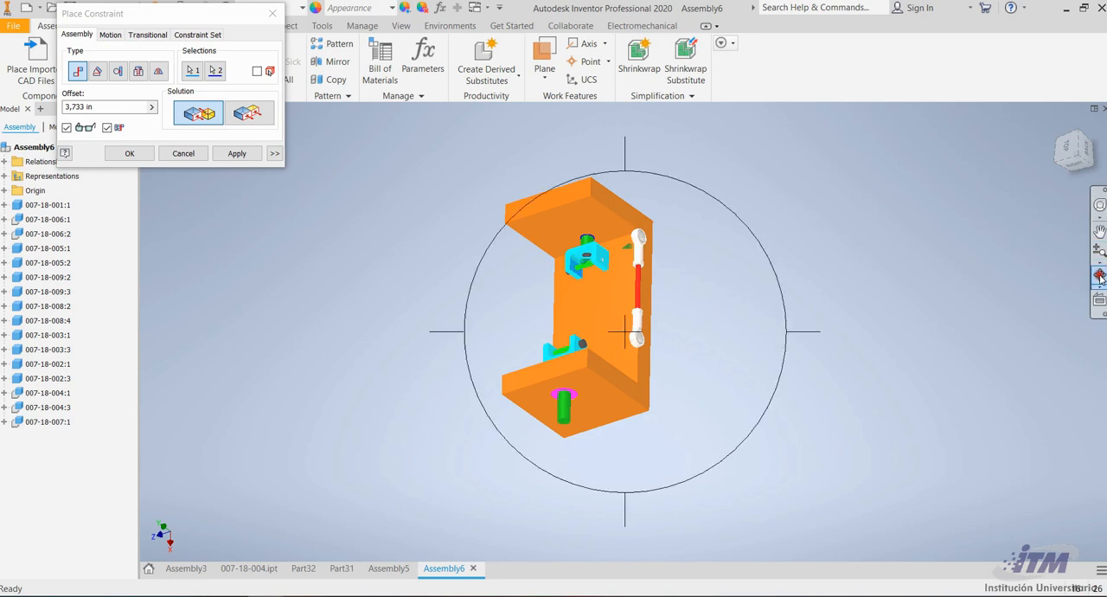
drag(644, 322, 741, 271)
scroll(598, 234, up, 3)
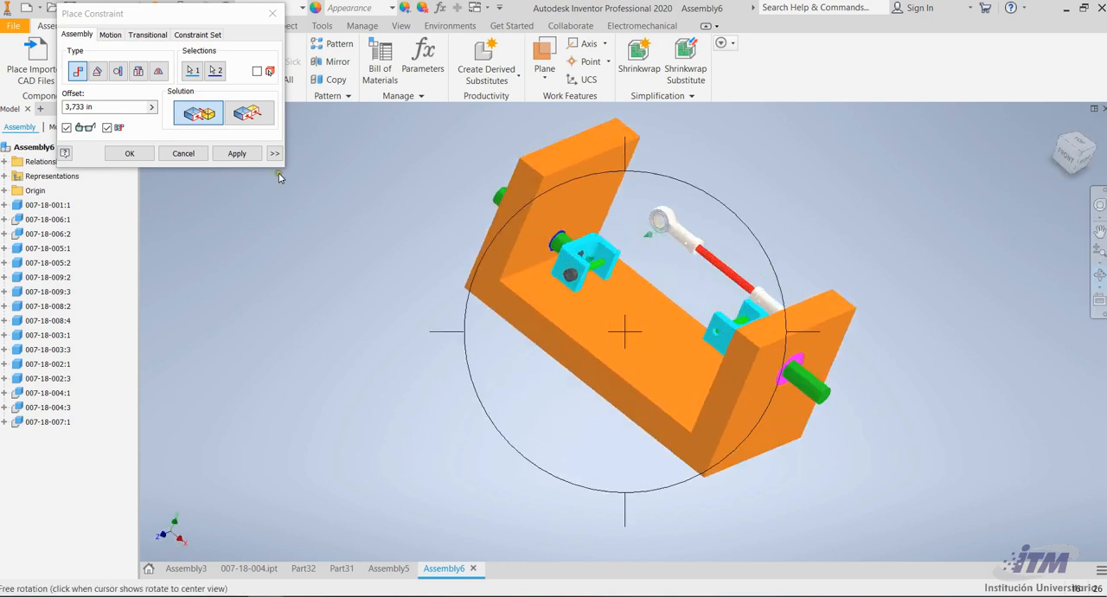
drag(103, 106, 54, 106)
text(0)
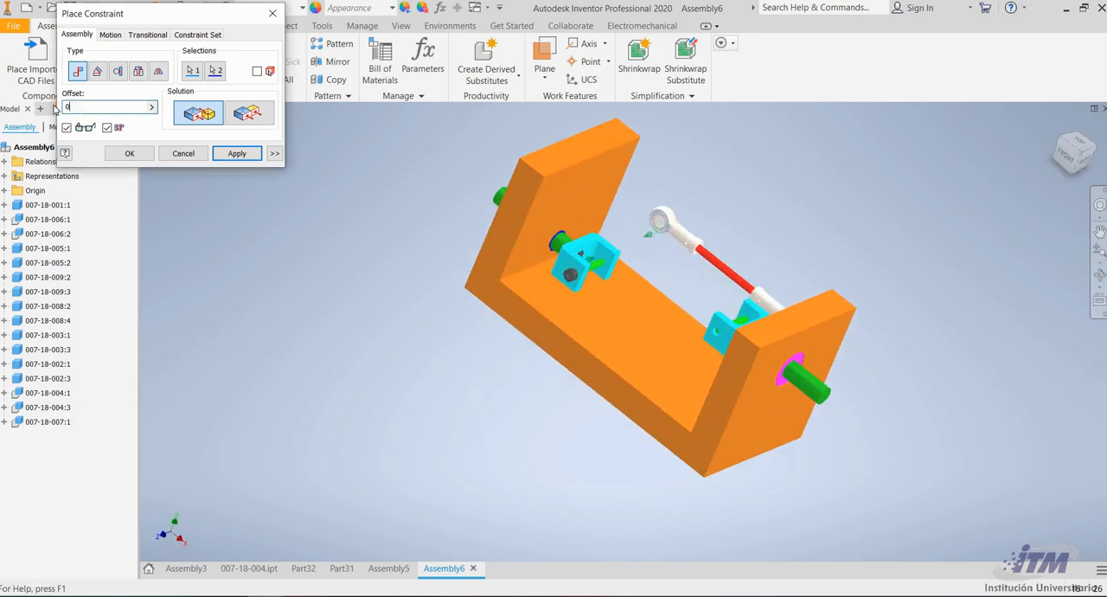
text(,5)
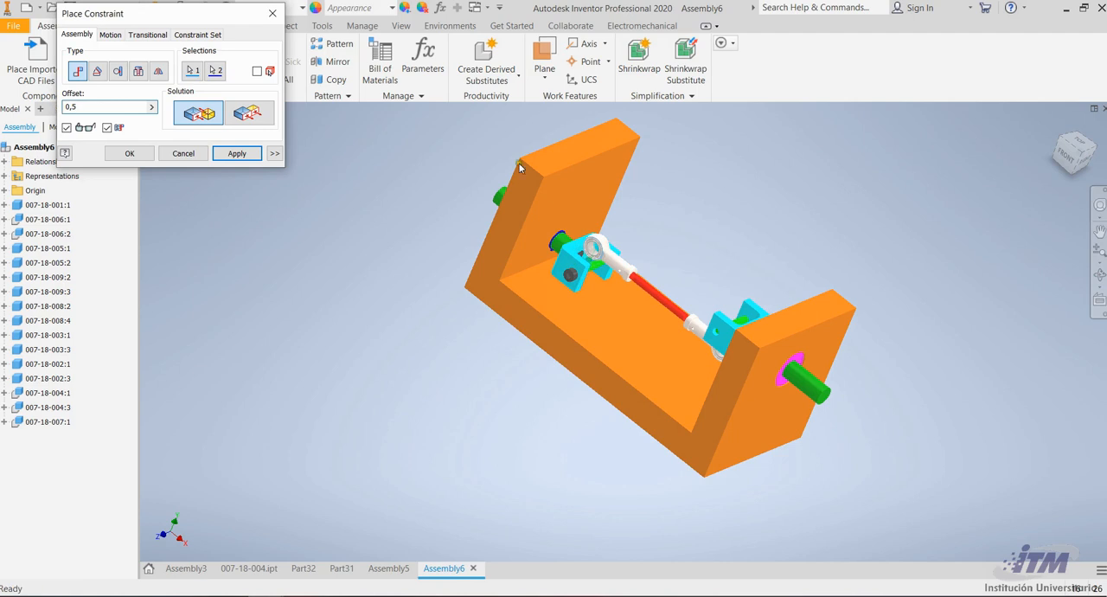
scroll(594, 248, up, 5)
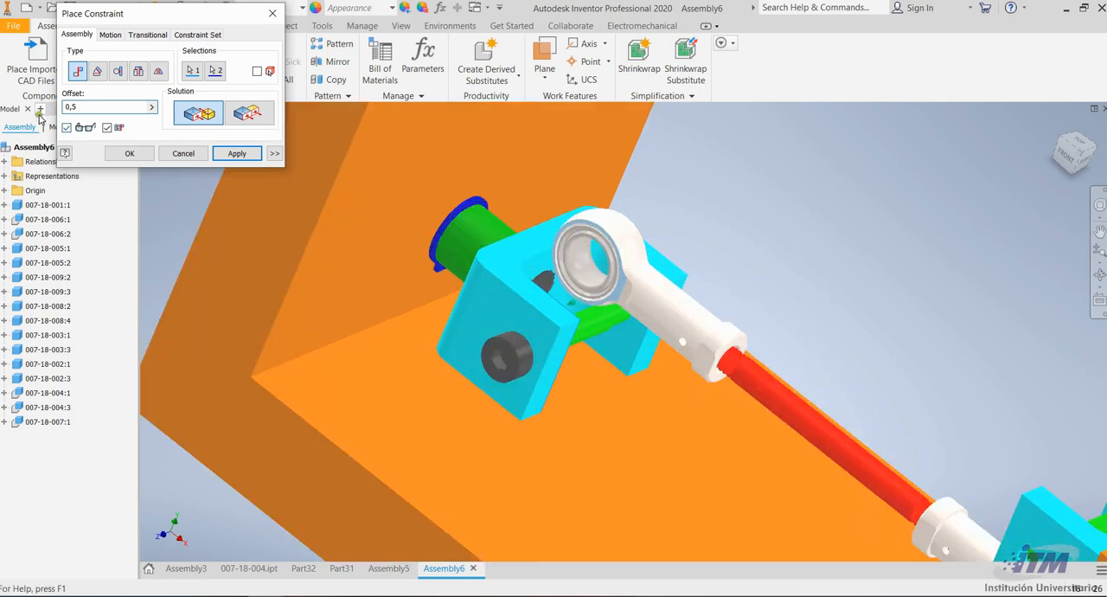
click(234, 153)
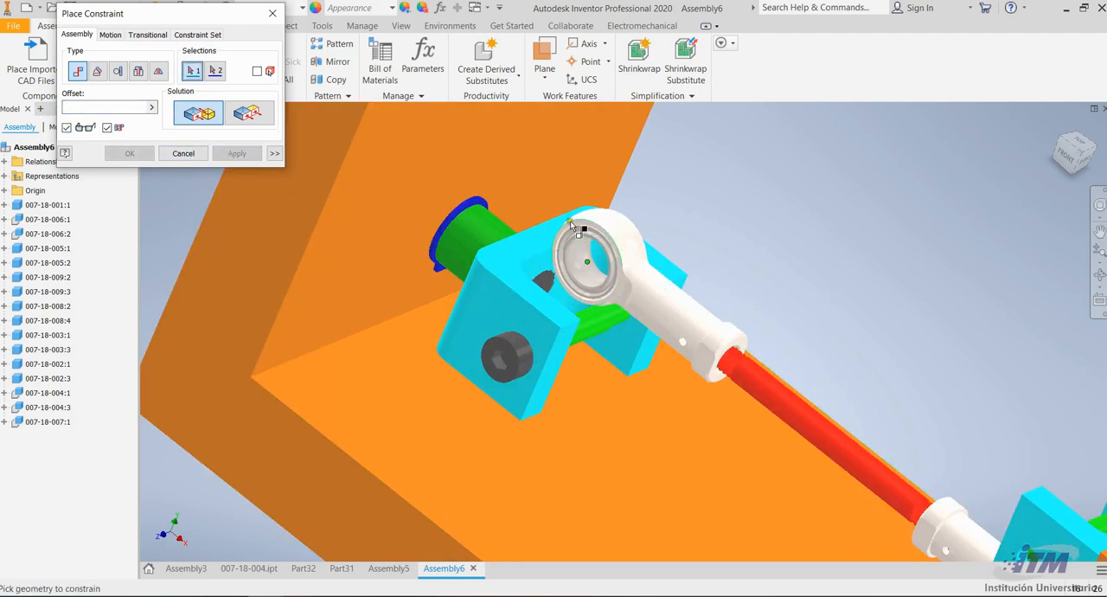
scroll(518, 274, down, 5)
scroll(735, 393, up, 3)
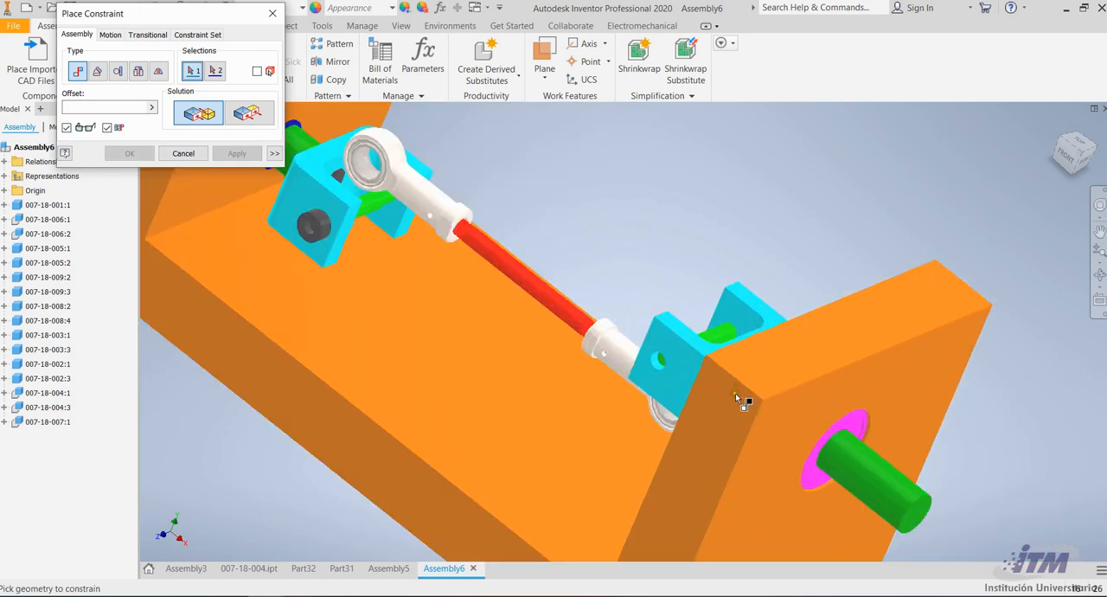
scroll(651, 385, up, 3)
scroll(679, 328, down, 5)
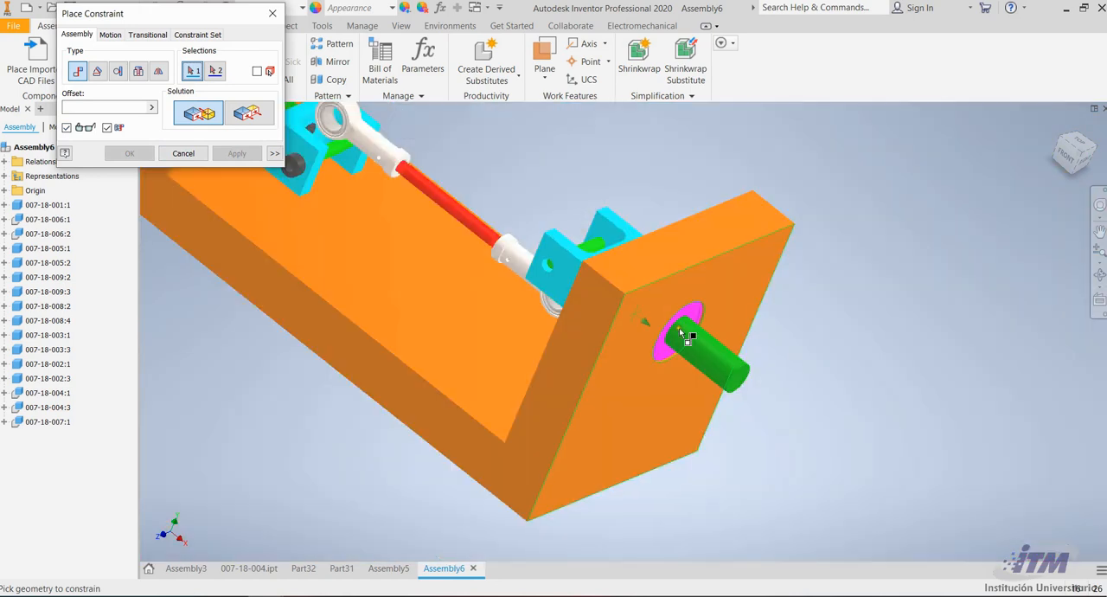
Mate the center of the rod end's eye with the green cross pin's axis in the U-bracket on the magenta-ringed side, offset 0 in
scroll(558, 324, up, 3)
scroll(517, 363, up, 3)
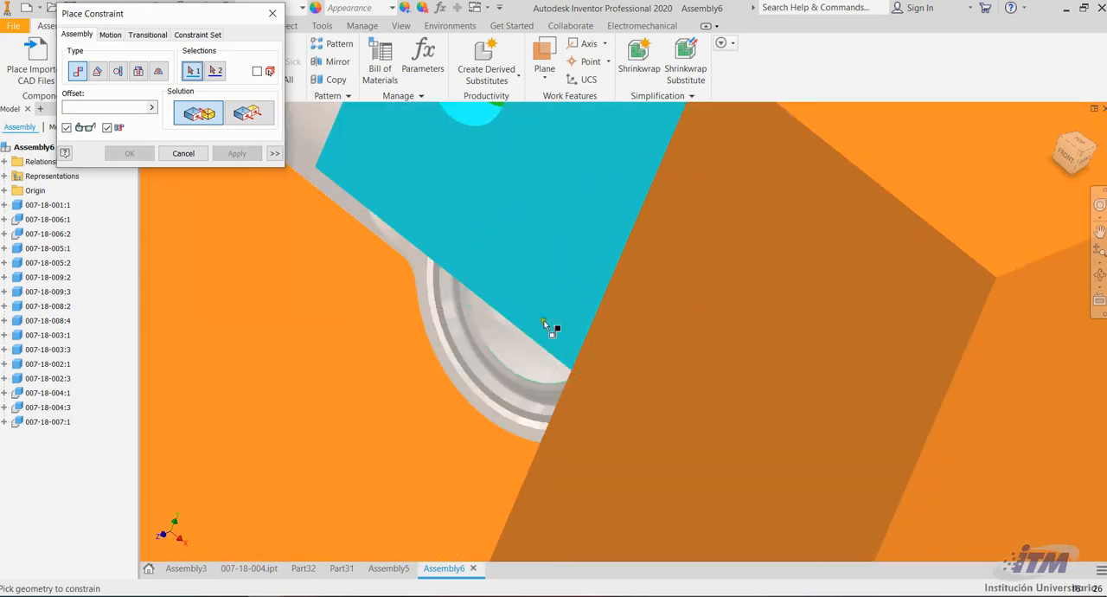
click(489, 398)
scroll(491, 385, down, 5)
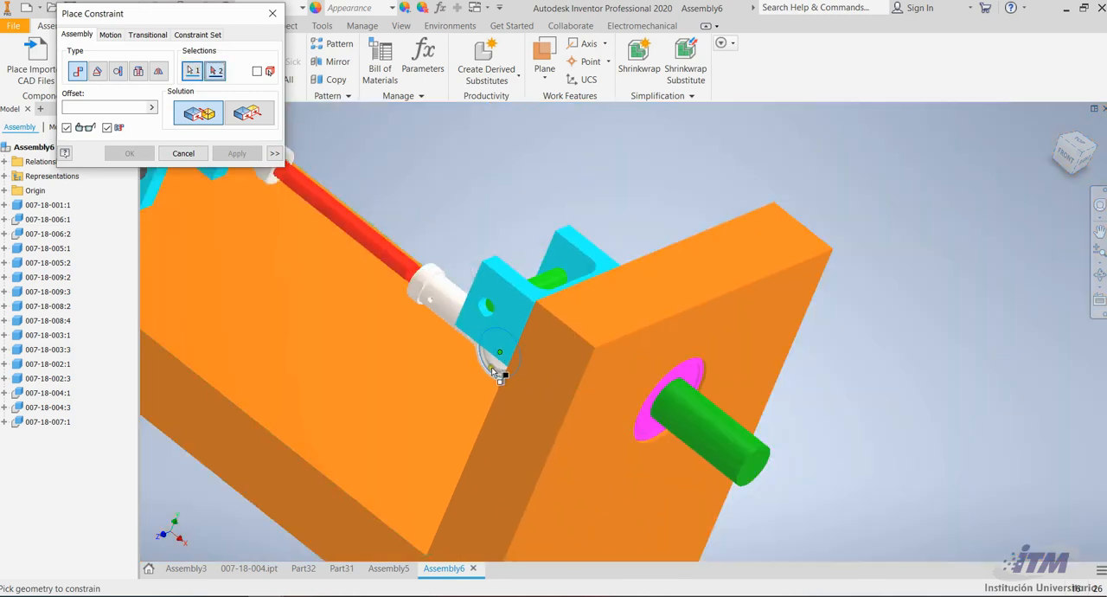
click(557, 283)
scroll(783, 266, down, 3)
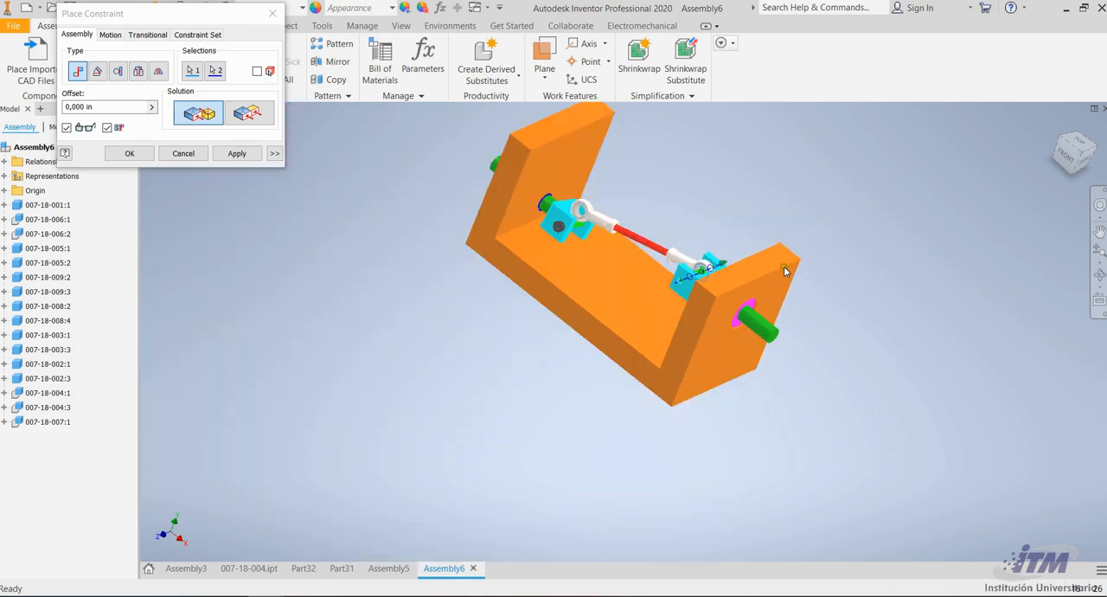
scroll(572, 200, up, 4)
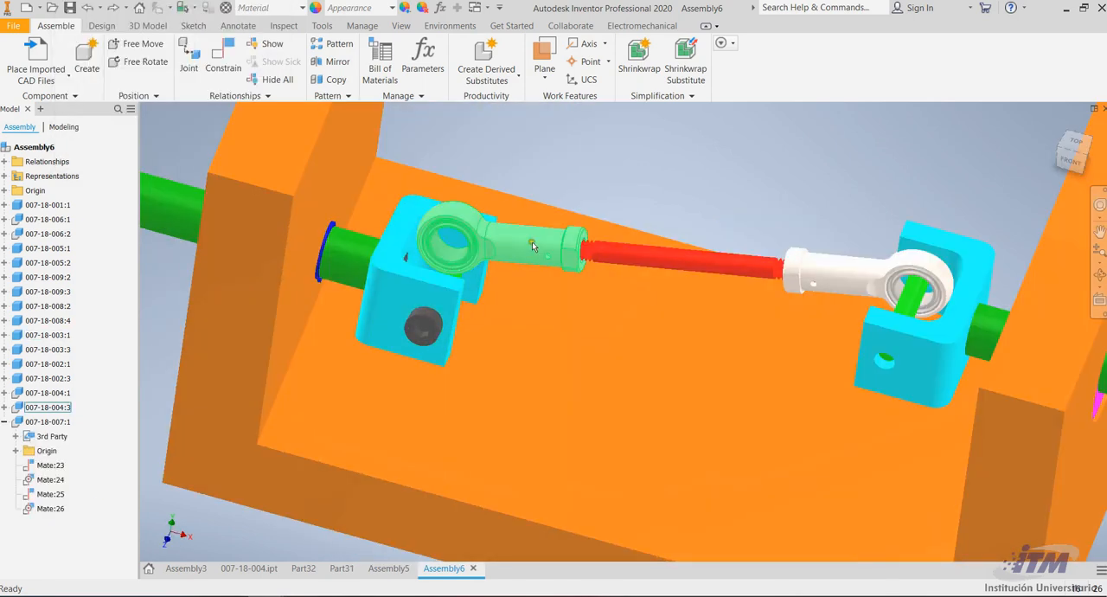
Swing the 007-18-004:3 rod end in its U-bracket and examine how its eye sits on the cross pin from several angles
drag(549, 260, 522, 278)
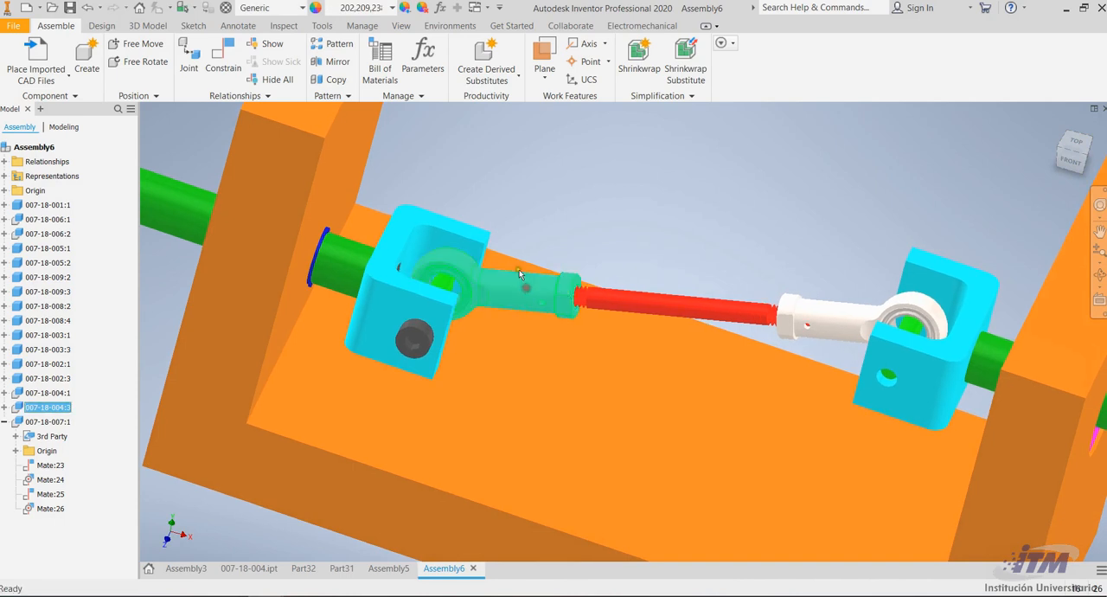
scroll(522, 275, down, 5)
key(Escape)
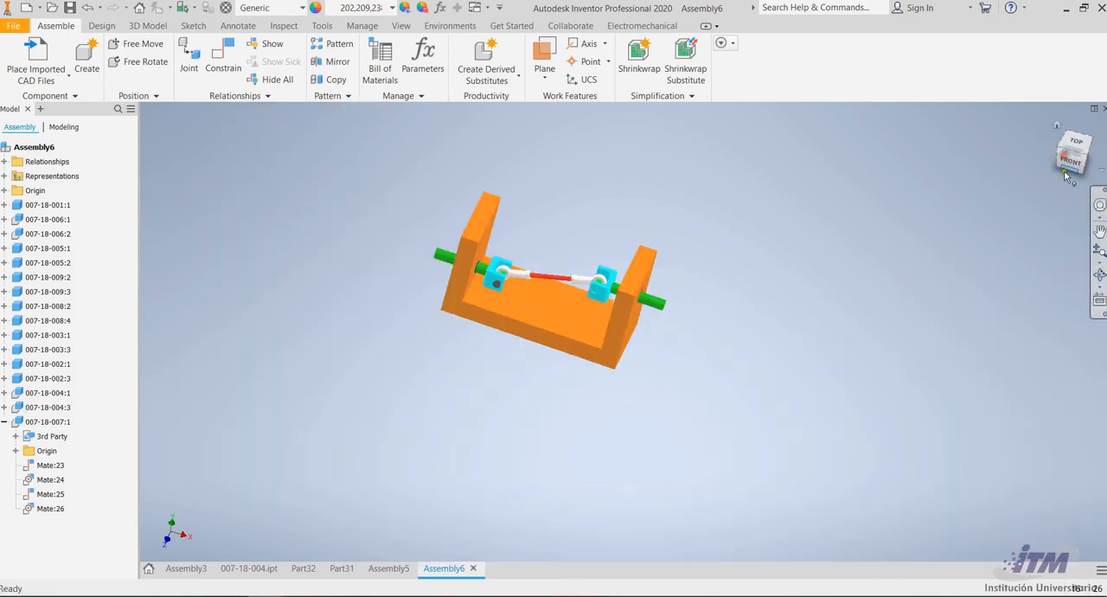
click(1100, 275)
drag(744, 283, 634, 355)
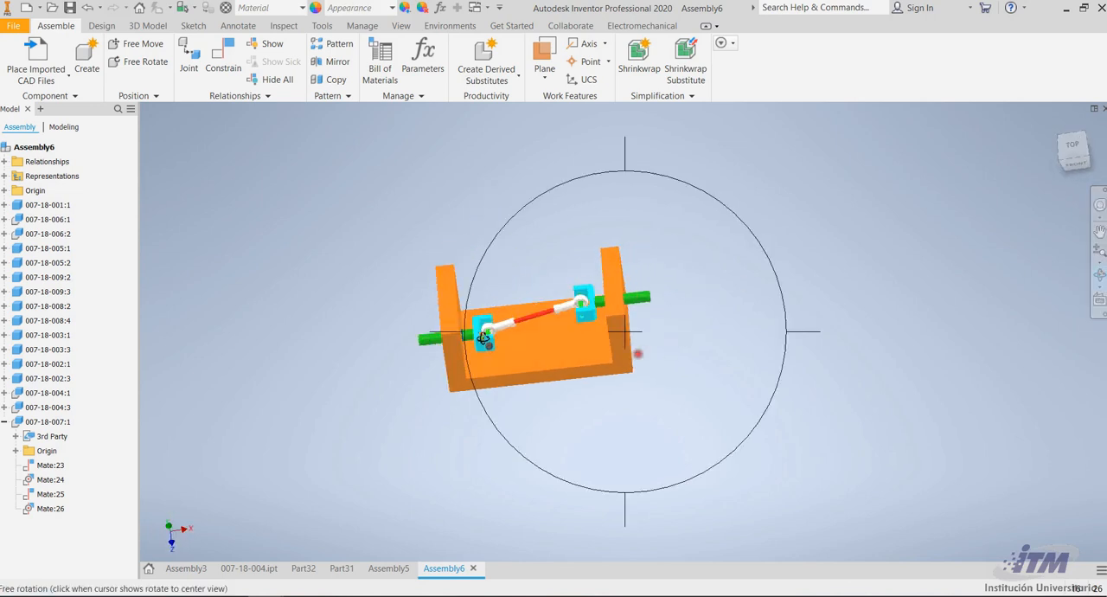
scroll(495, 330, up, 4)
scroll(452, 308, up, 3)
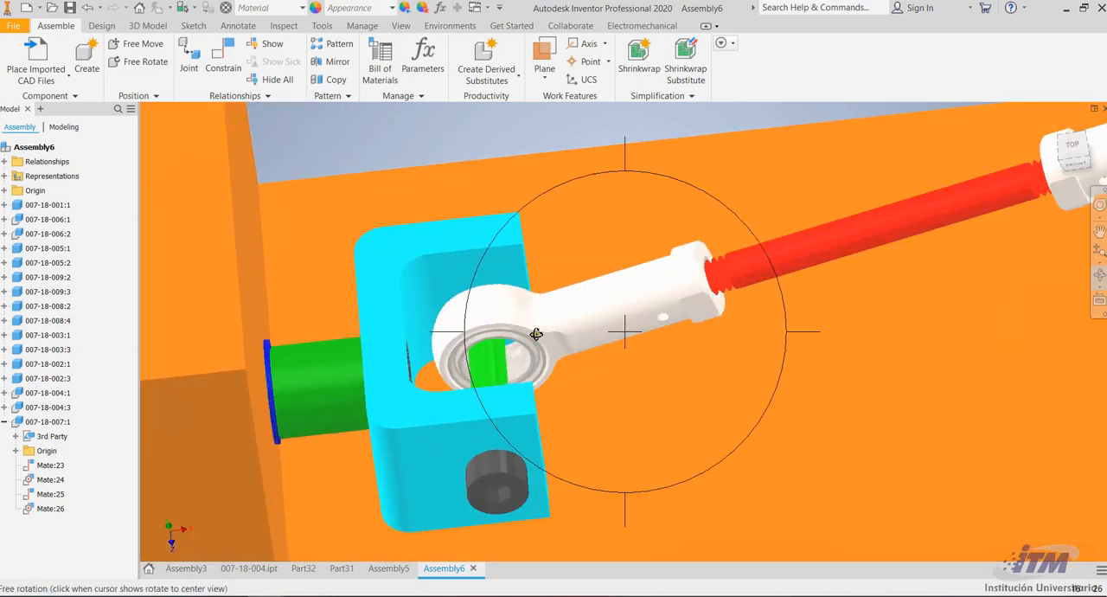
scroll(452, 262, down, 6)
drag(653, 399, 622, 412)
key(Escape)
Move the linkage by its rod ends, including 007-18-004:1, to test its motion and inspect both U-bracket joints
drag(506, 262, 515, 248)
scroll(461, 238, down, 4)
scroll(521, 239, up, 5)
click(499, 420)
scroll(657, 246, down, 5)
drag(652, 295, 632, 324)
scroll(593, 237, up, 4)
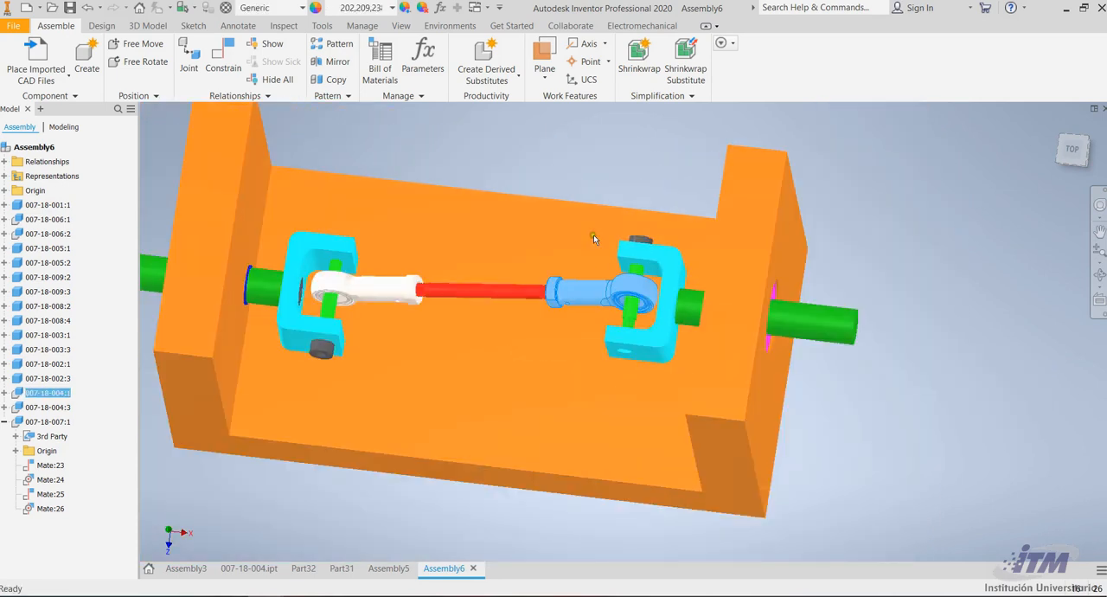
click(325, 536)
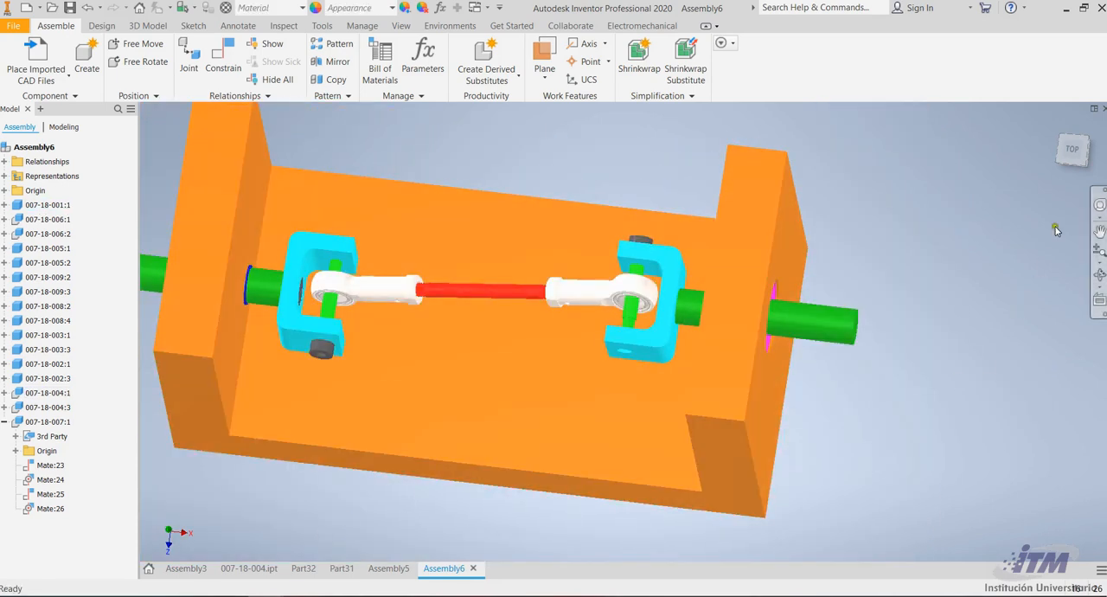
click(1099, 274)
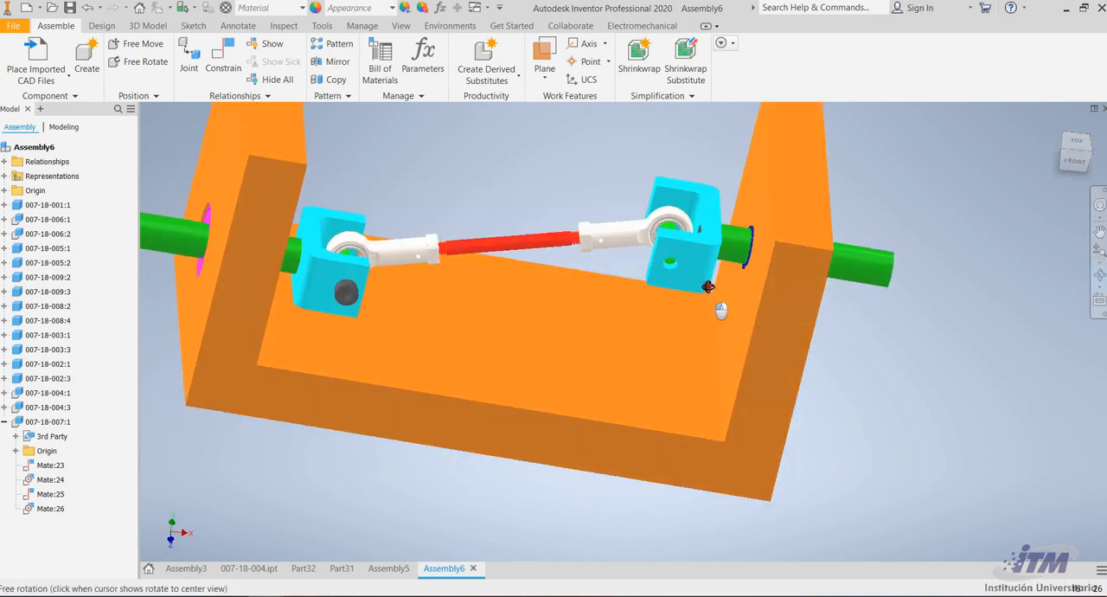